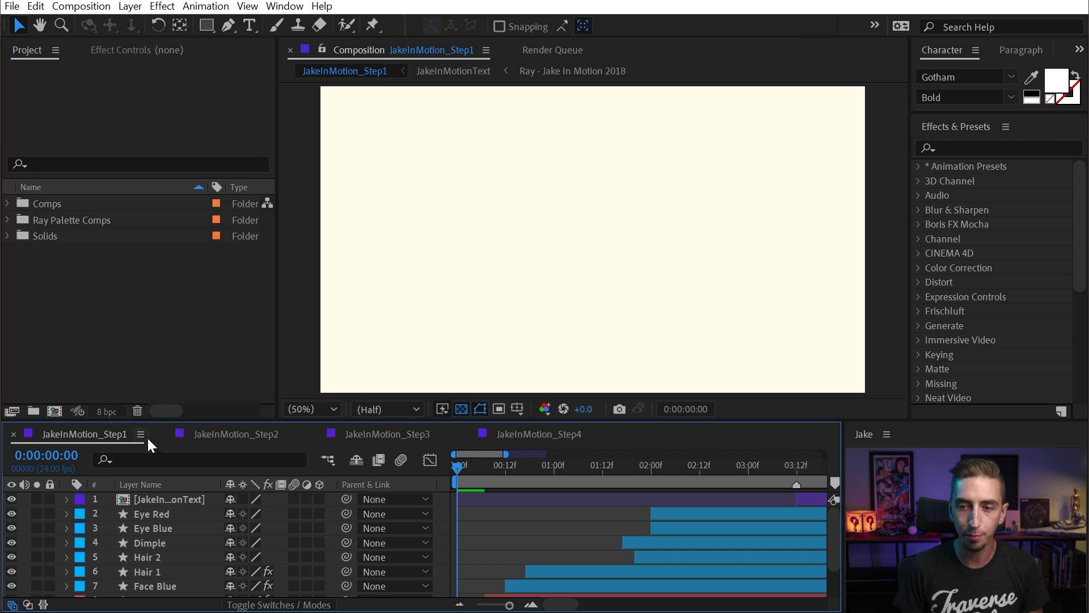
# Step: Fit the full JakeInMotion_Step1 animation in the timeline and preview it from the start
pyautogui.moveTo(488, 466); pyautogui.dragTo(694, 468)
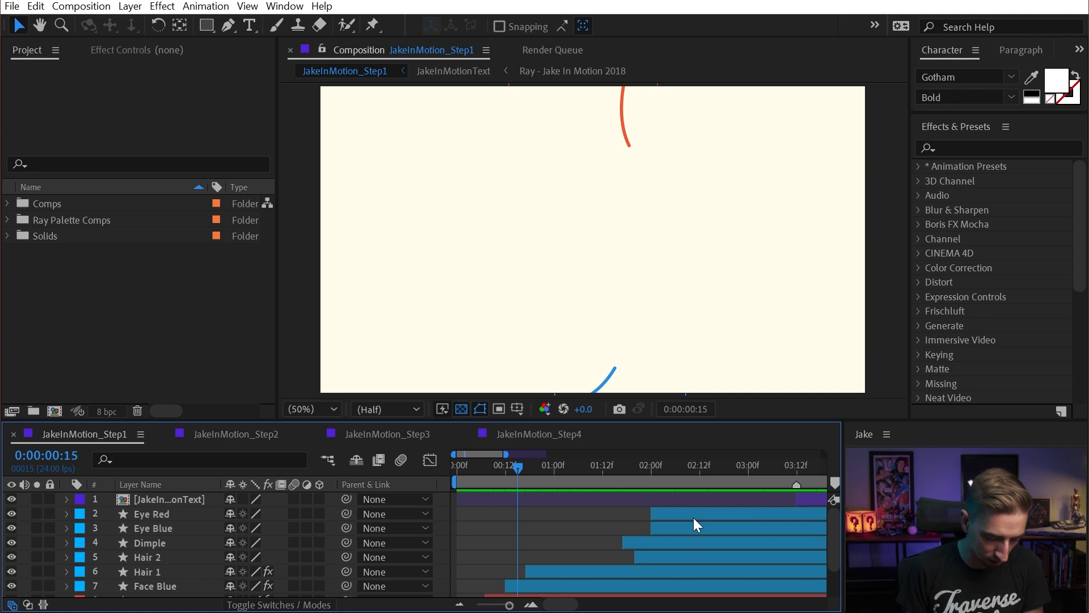
pyautogui.scroll(-4, 620, 483)
pyautogui.moveTo(535, 462); pyautogui.dragTo(350, 466)
pyautogui.press('space')
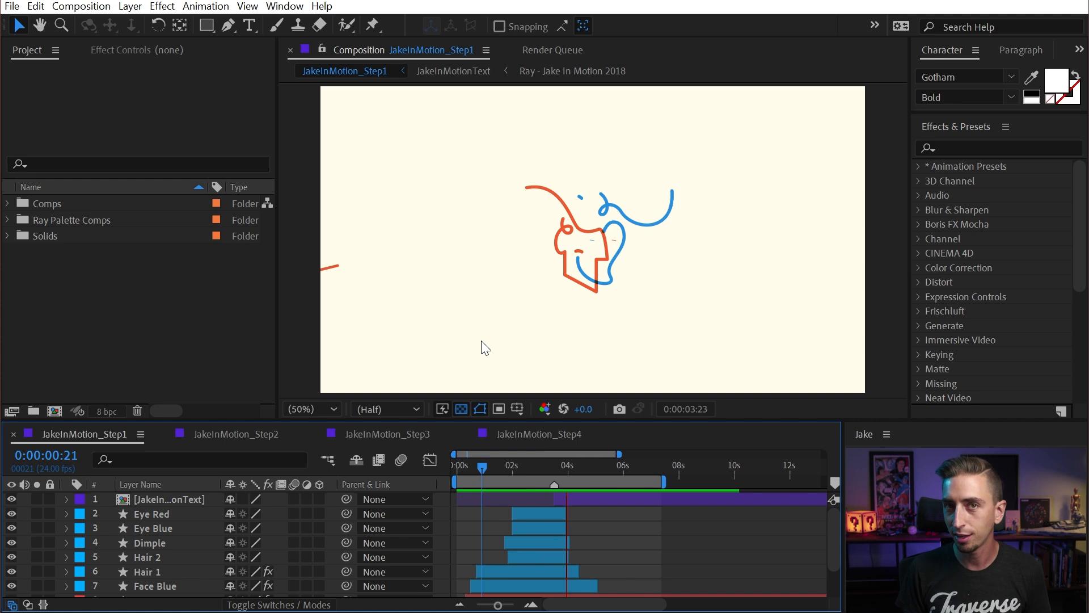
# Step: Go to 0:00:02:20 and select the blue eye to examine the face's eyes at 200%
pyautogui.moveTo(487, 467); pyautogui.dragTo(536, 463)
pyautogui.click(752, 213)
pyautogui.click(482, 519)
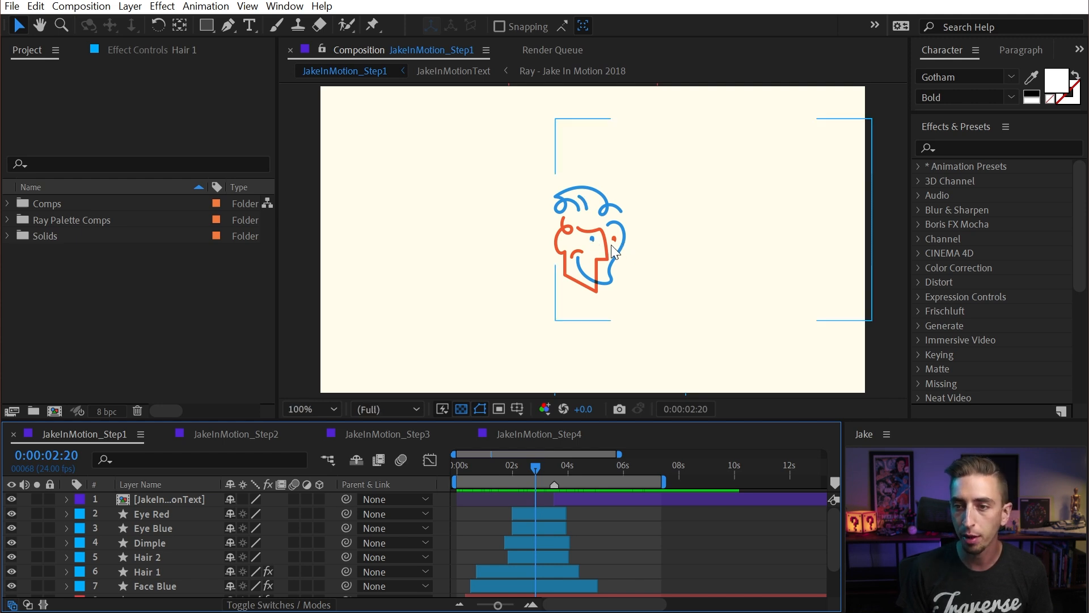
pyautogui.scroll(4, 590, 240)
pyautogui.click(587, 237)
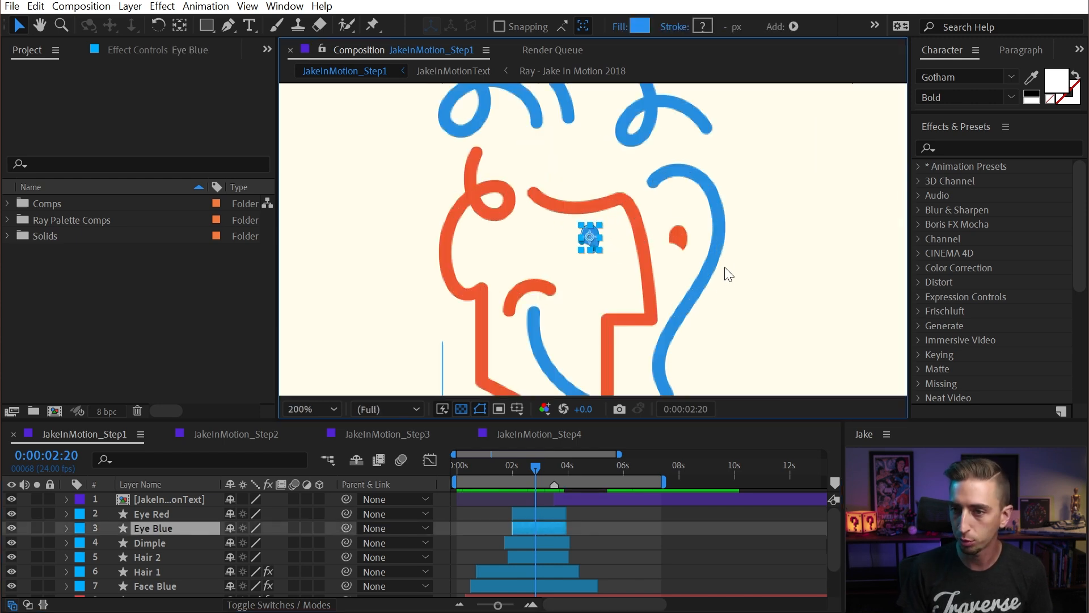
# Step: Scrub through the eyes' appearance around two seconds and replay the animation of the whole face
pyautogui.click(494, 528)
pyautogui.moveTo(519, 469)
pyautogui.mouseDown()
pyautogui.moveTo(509, 469)
pyautogui.moveTo(551, 475)
pyautogui.moveTo(535, 471)
pyautogui.mouseUp()
pyautogui.scroll(-2, 584, 223)
pyautogui.press('space')
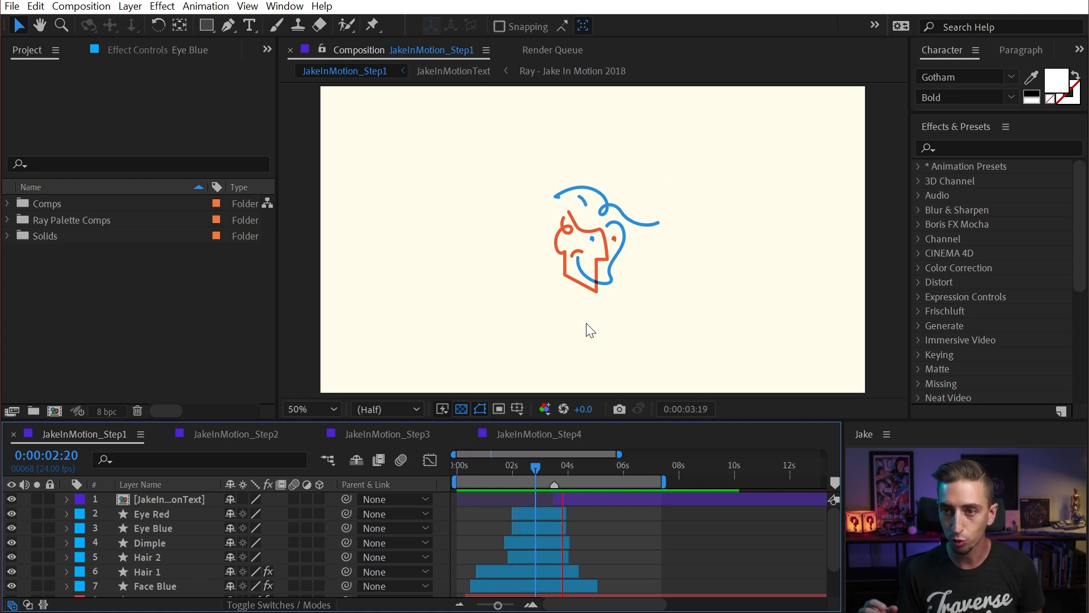
# Step: Select the Face Red stroke at 0:00:00:15 and follow its path through to 0:00:03:03
pyautogui.press('space')
pyautogui.moveTo(513, 471); pyautogui.dragTo(474, 469)
pyautogui.click(624, 132)
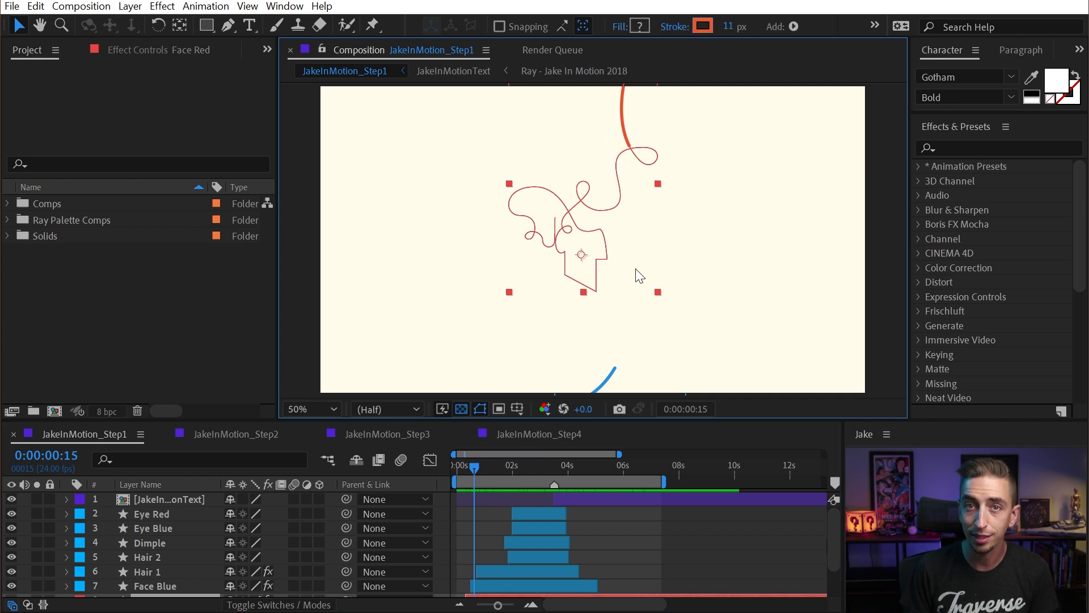
pyautogui.press('space')
pyautogui.moveTo(686, 141); pyautogui.dragTo(679, 238)
pyautogui.moveTo(593, 271)
pyautogui.mouseDown()
pyautogui.moveTo(617, 136)
pyautogui.moveTo(612, 147)
pyautogui.mouseUp()
pyautogui.moveTo(482, 465); pyautogui.dragTo(547, 468)
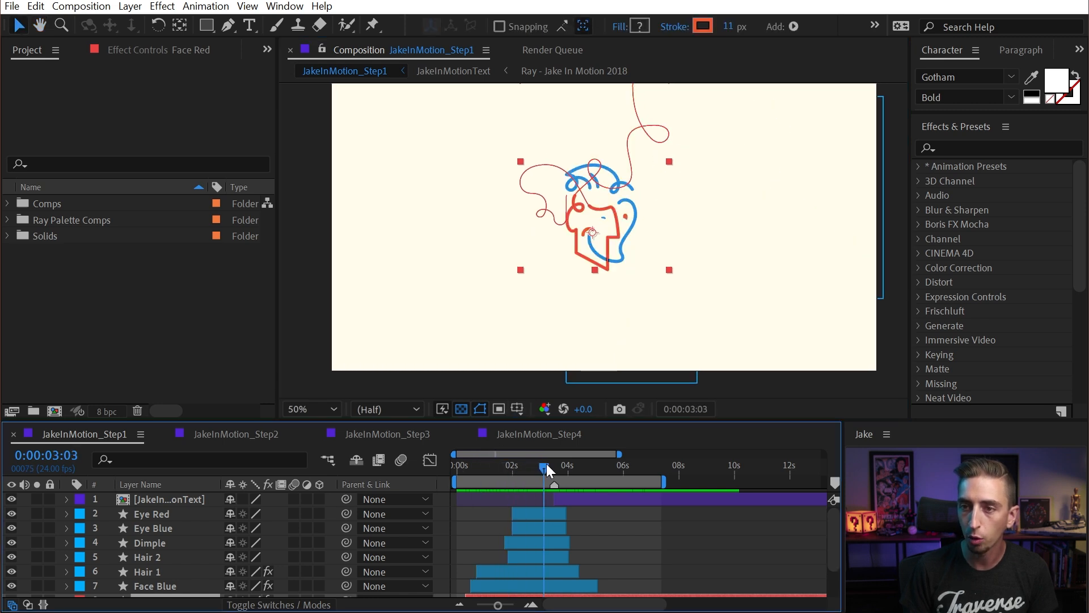
# Step: Select the Hair 1, Face Blue and Face Red layers in turn to compare the paths that form the face
pyautogui.click(472, 507)
pyautogui.click(574, 215)
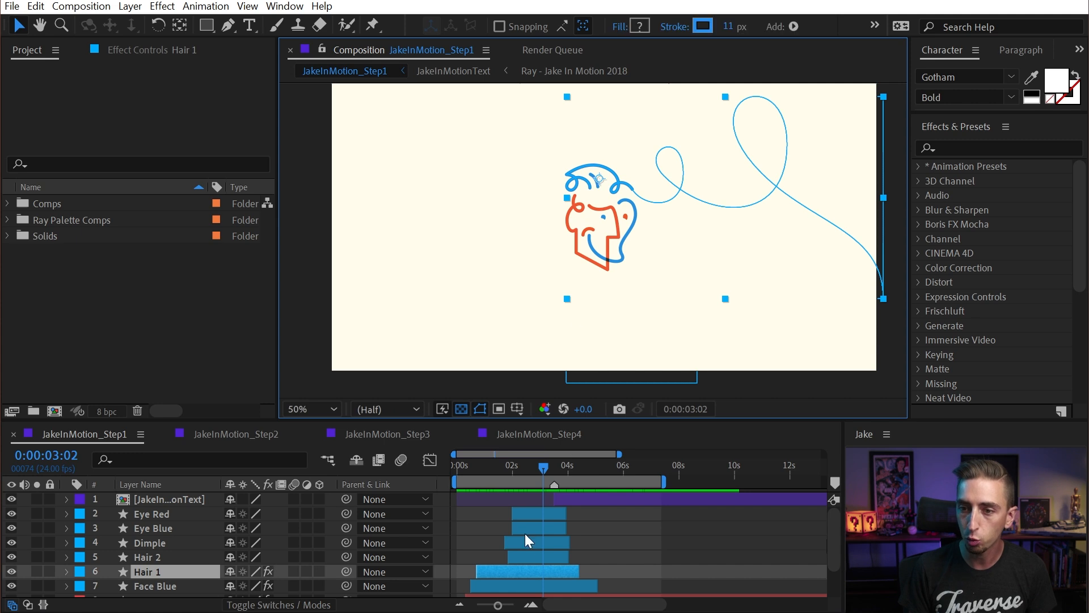
pyautogui.click(522, 562)
pyautogui.click(525, 582)
pyautogui.click(526, 594)
pyautogui.moveTo(633, 157); pyautogui.dragTo(618, 223)
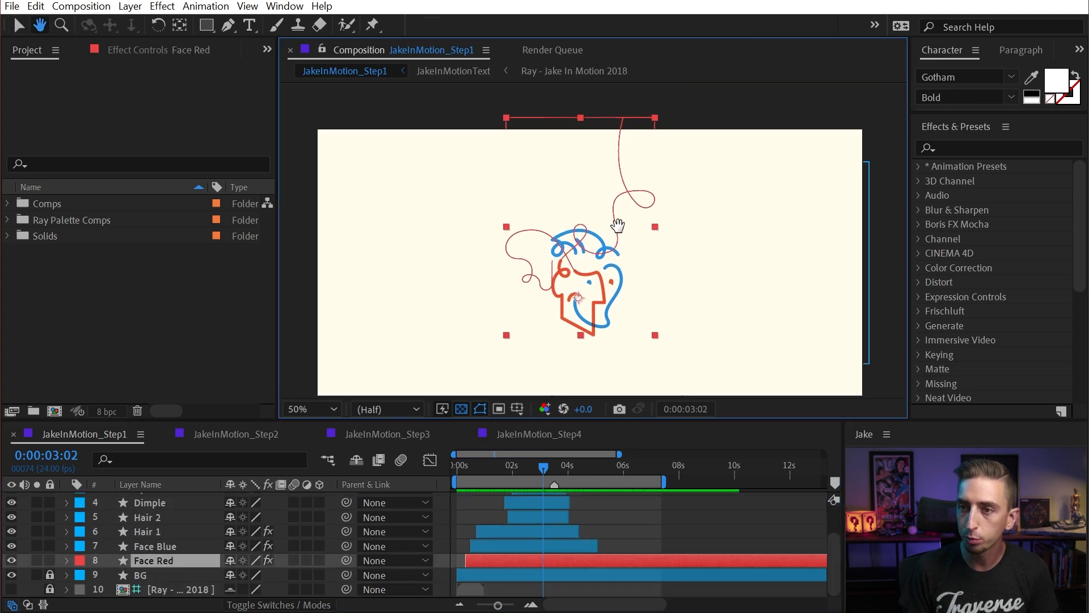
# Step: Scrub the Face Red stroke from 0:00:01:17 to 0:00:03:02 and examine the finished face up close
pyautogui.moveTo(543, 472); pyautogui.dragTo(515, 468)
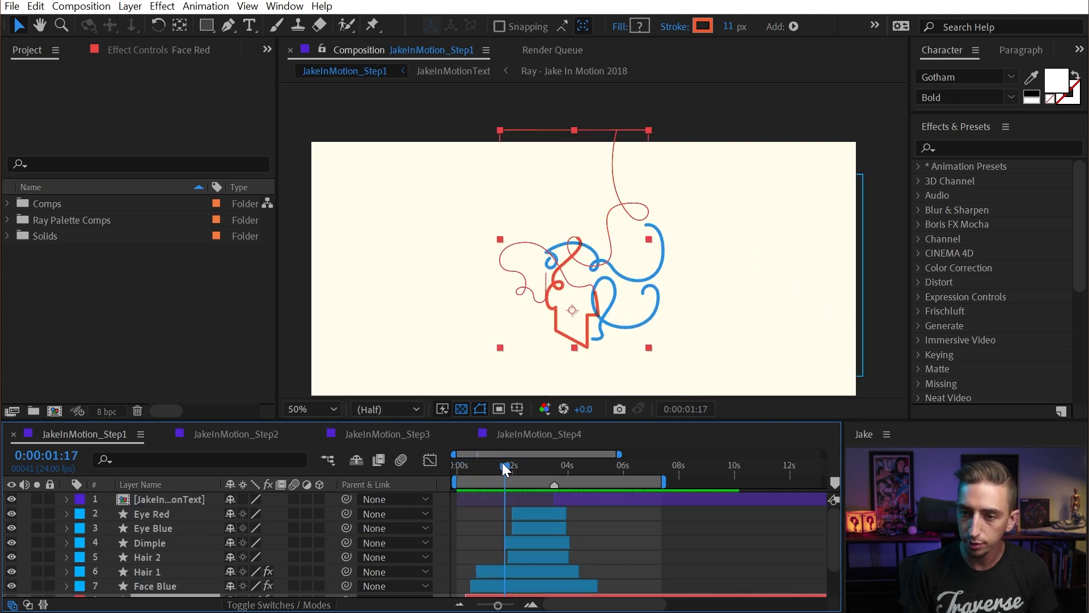
pyautogui.moveTo(504, 466); pyautogui.dragTo(528, 465)
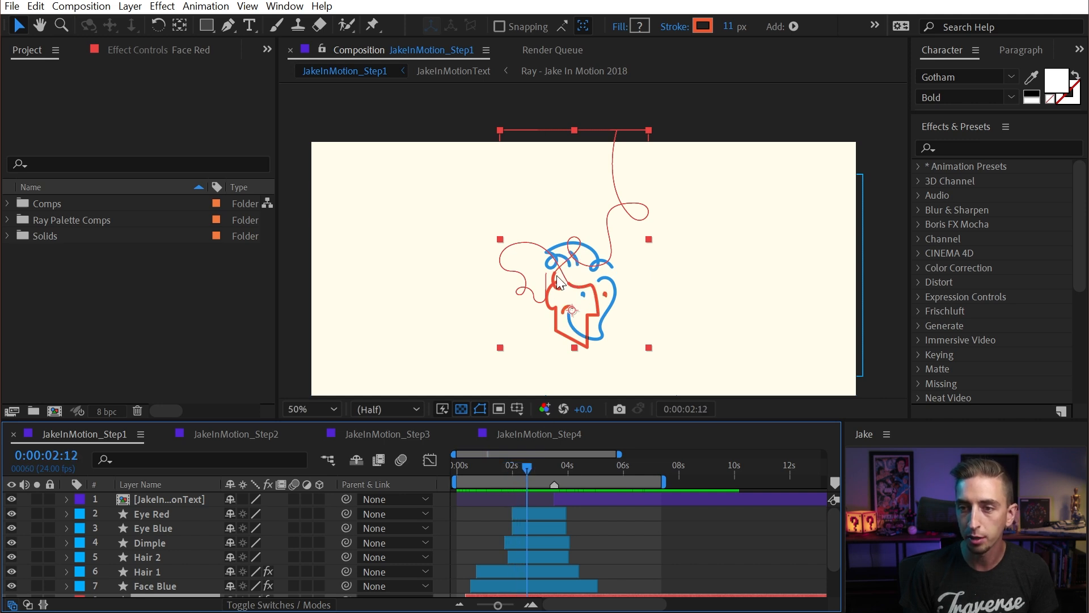
pyautogui.scroll(1, 558, 276)
pyautogui.moveTo(573, 307); pyautogui.dragTo(559, 194)
pyautogui.moveTo(528, 466); pyautogui.dragTo(541, 465)
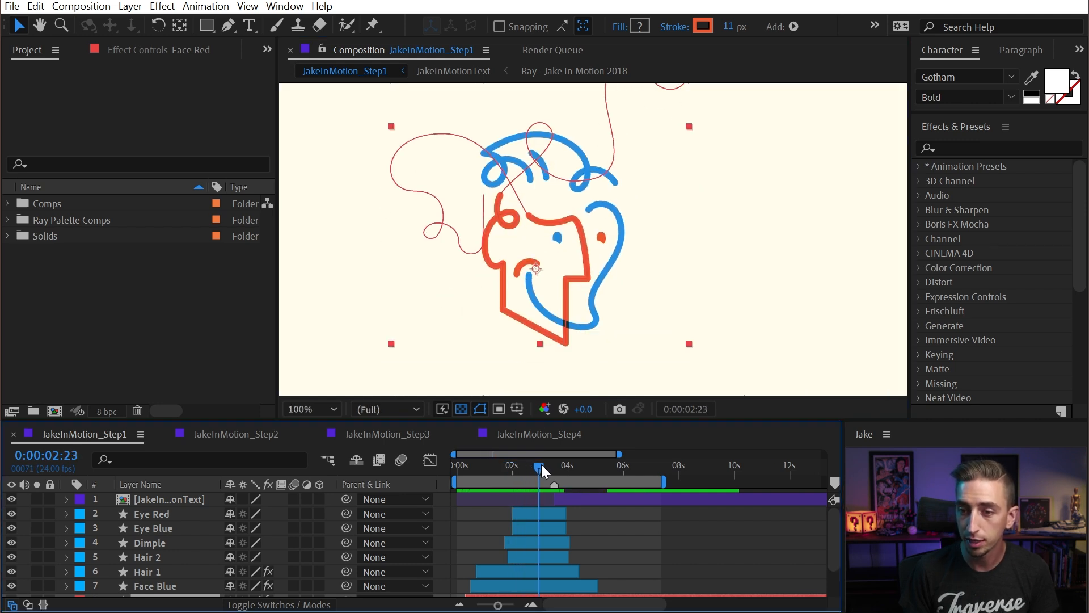
pyautogui.click(495, 505)
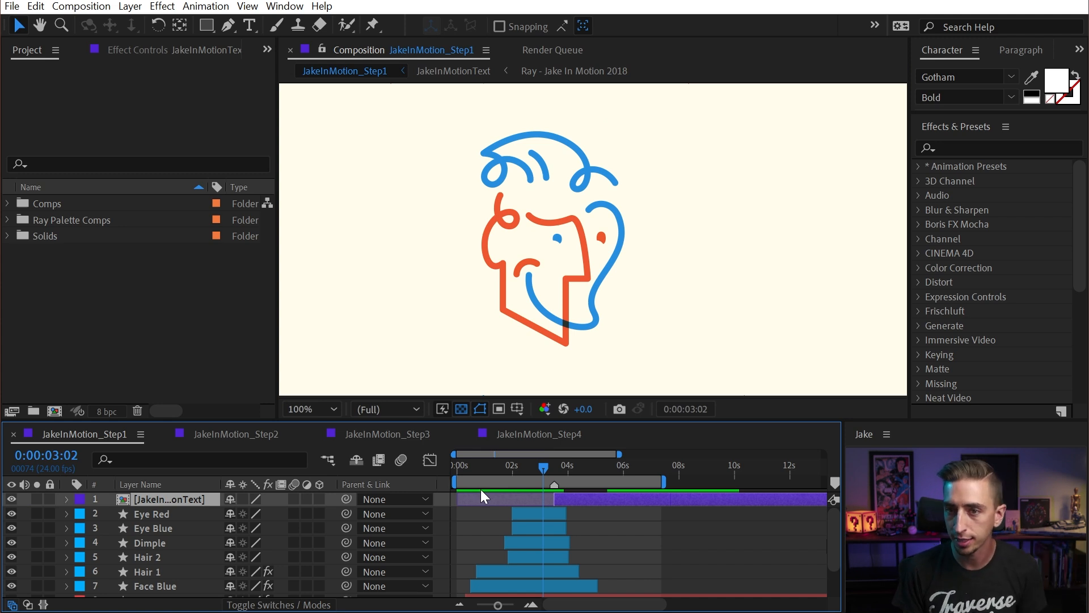
# Step: Examine the Hair 1 and Face Blue strokes from 0:00:01:03 as they draw on up to 0:00:03:05
pyautogui.click(488, 467)
pyautogui.scroll(-1, 658, 173)
pyautogui.click(759, 196)
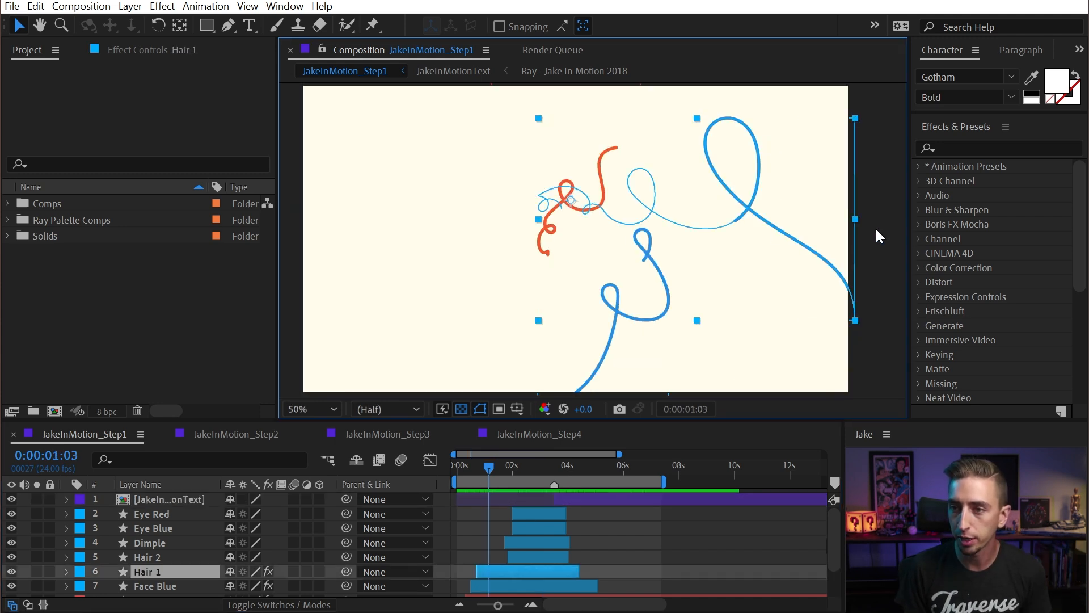
pyautogui.click(611, 342)
pyautogui.moveTo(600, 377); pyautogui.dragTo(568, 388)
pyautogui.press('v')
pyautogui.moveTo(503, 470); pyautogui.dragTo(549, 468)
pyautogui.hotkey('ctrl', 'shift', 'a')
pyautogui.click(559, 252)
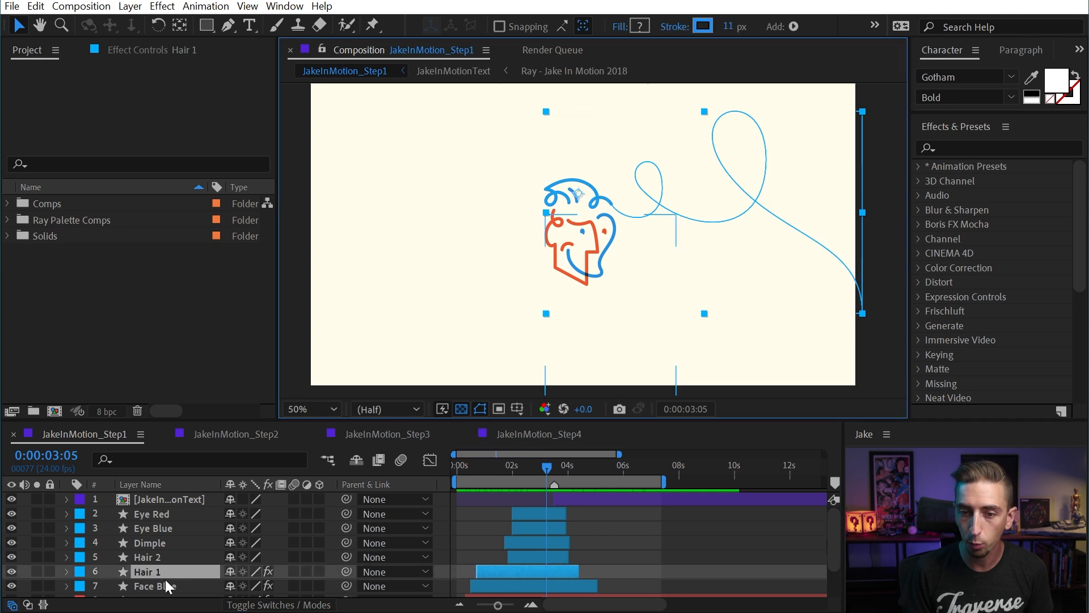
# Step: Select the Face Red layer and inspect its stroke up close at 0:00:04:10 during the change from face to lettering
pyautogui.scroll(-3, 171, 580)
pyautogui.click(166, 562)
pyautogui.moveTo(548, 474)
pyautogui.mouseDown()
pyautogui.moveTo(479, 463)
pyautogui.moveTo(580, 455)
pyautogui.mouseUp()
pyautogui.scroll(2, 552, 231)
pyautogui.moveTo(482, 215); pyautogui.dragTo(611, 285)
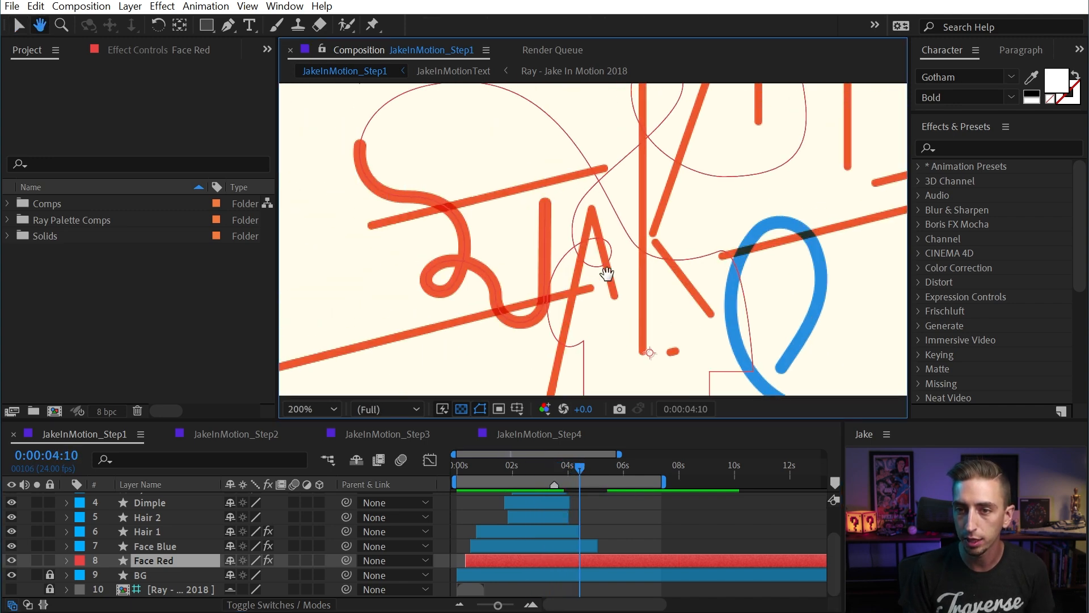
pyautogui.scroll(-1, 589, 246)
# Step: Compare the Face Red stroke at 0:00:03:02 and 0:00:04:08 to see how it leads into the letter J
pyautogui.click(520, 466)
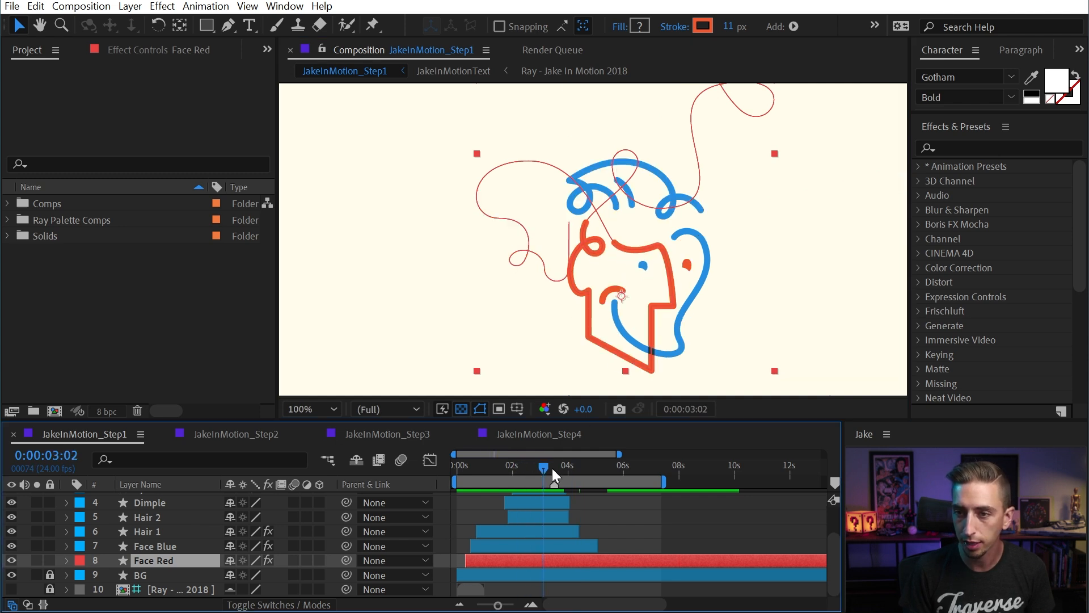
pyautogui.moveTo(564, 475)
pyautogui.mouseDown()
pyautogui.moveTo(583, 464)
pyautogui.moveTo(602, 475)
pyautogui.moveTo(579, 476)
pyautogui.mouseUp()
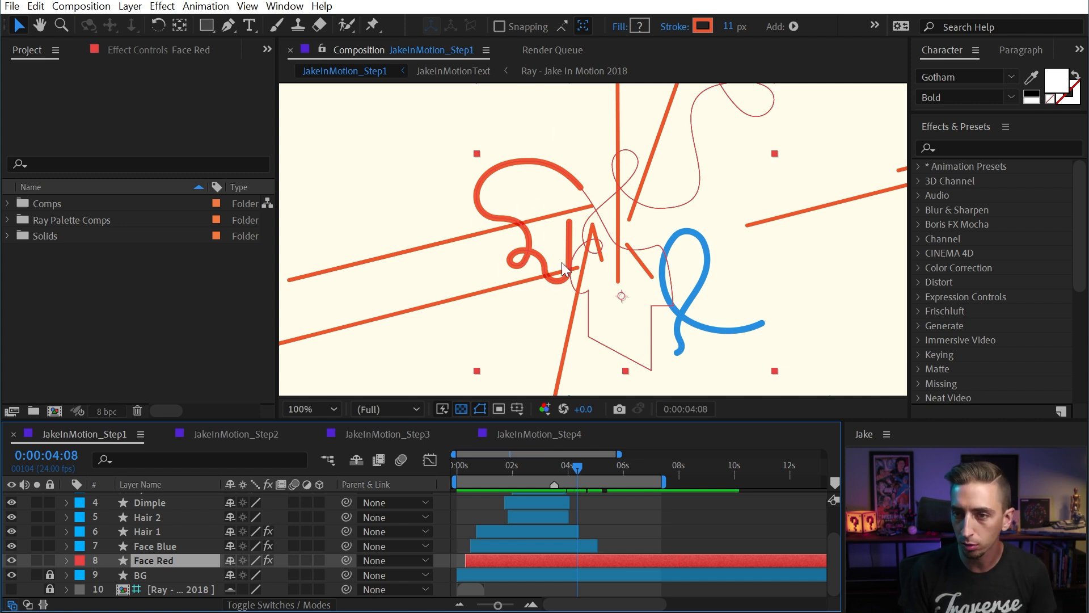
pyautogui.moveTo(577, 467); pyautogui.dragTo(594, 468)
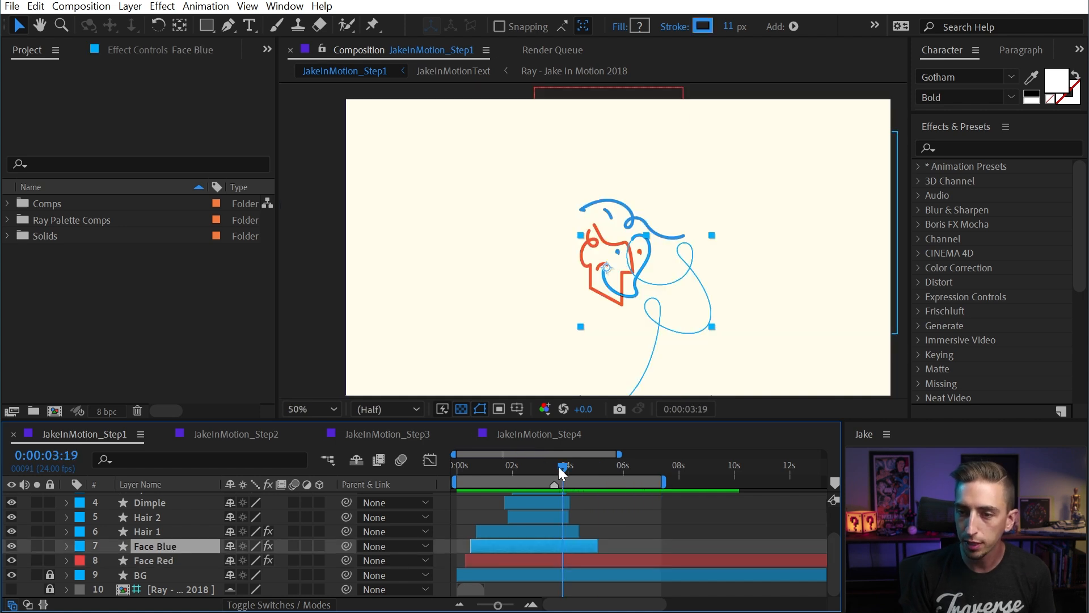
# Step: Follow the Face Blue stroke until it leaves the frame, and view the lettering at 100% at 0:00:05:01
pyautogui.moveTo(560, 470); pyautogui.dragTo(597, 482)
pyautogui.rightClick(596, 482)
pyautogui.press('Escape')
pyautogui.press('KP_4')
pyautogui.press('/')
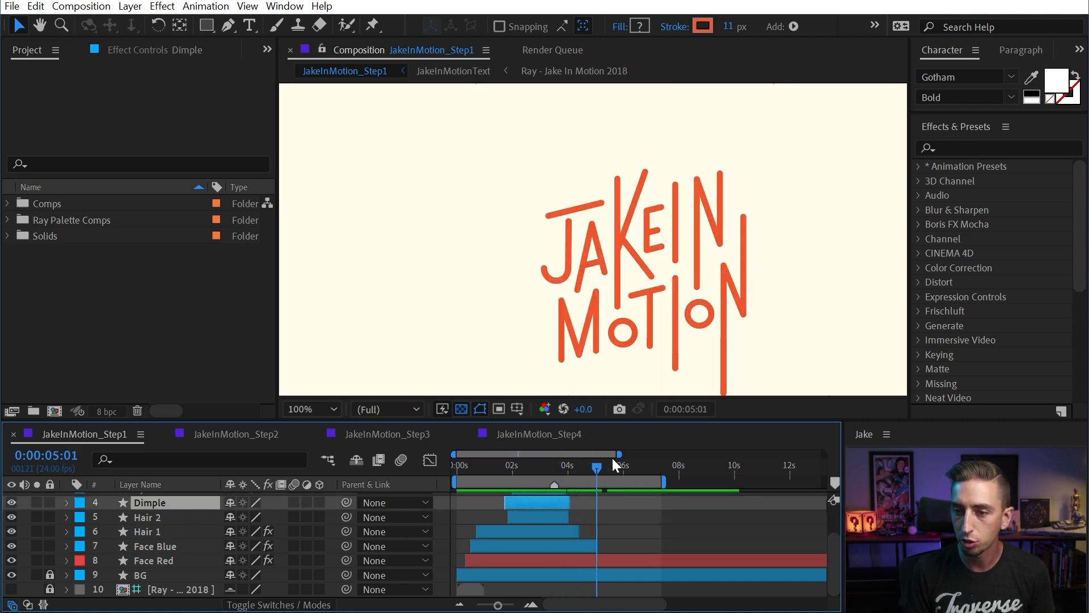
# Step: Inspect the completed lettering around 0:00:05:03, with the whole composition back in view
pyautogui.moveTo(690, 246); pyautogui.dragTo(559, 143)
pyautogui.moveTo(613, 465)
pyautogui.mouseDown()
pyautogui.moveTo(588, 469)
pyautogui.moveTo(602, 472)
pyautogui.mouseUp()
pyautogui.scroll(-1, 591, 255)
pyautogui.press('h')
pyautogui.moveTo(605, 261); pyautogui.dragTo(627, 294)
pyautogui.scroll(2, 672, 507)
pyautogui.press('v')
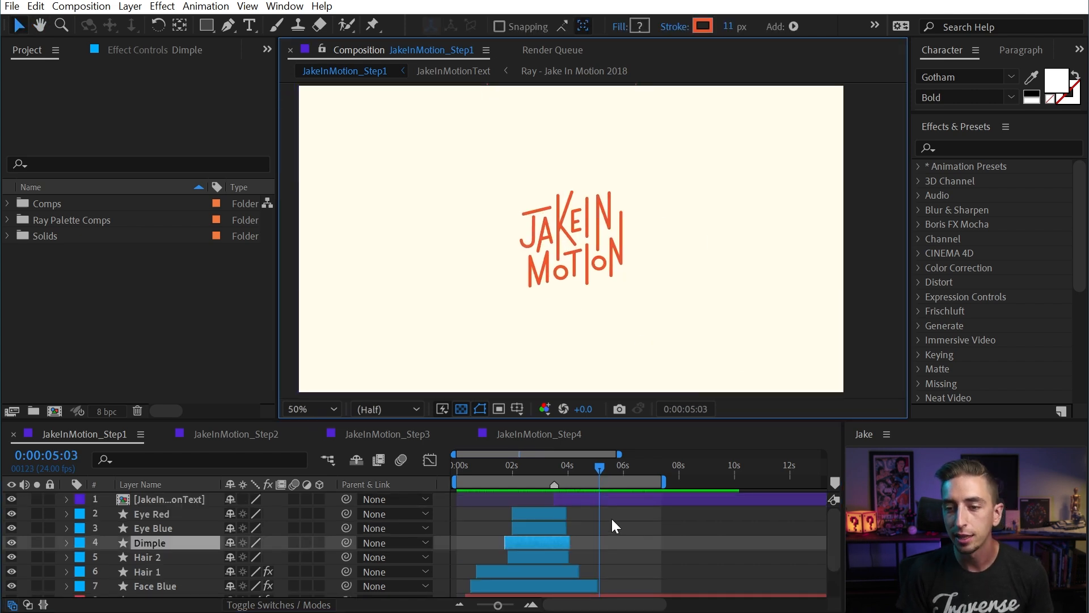
# Step: Solo the JakeInMotionText layer to check which letters it supplies, and scrub the full lettering to 0:00:06:00
pyautogui.click(609, 499)
pyautogui.moveTo(592, 471)
pyautogui.mouseDown()
pyautogui.moveTo(560, 474)
pyautogui.moveTo(614, 471)
pyautogui.mouseUp()
pyautogui.click(37, 499)
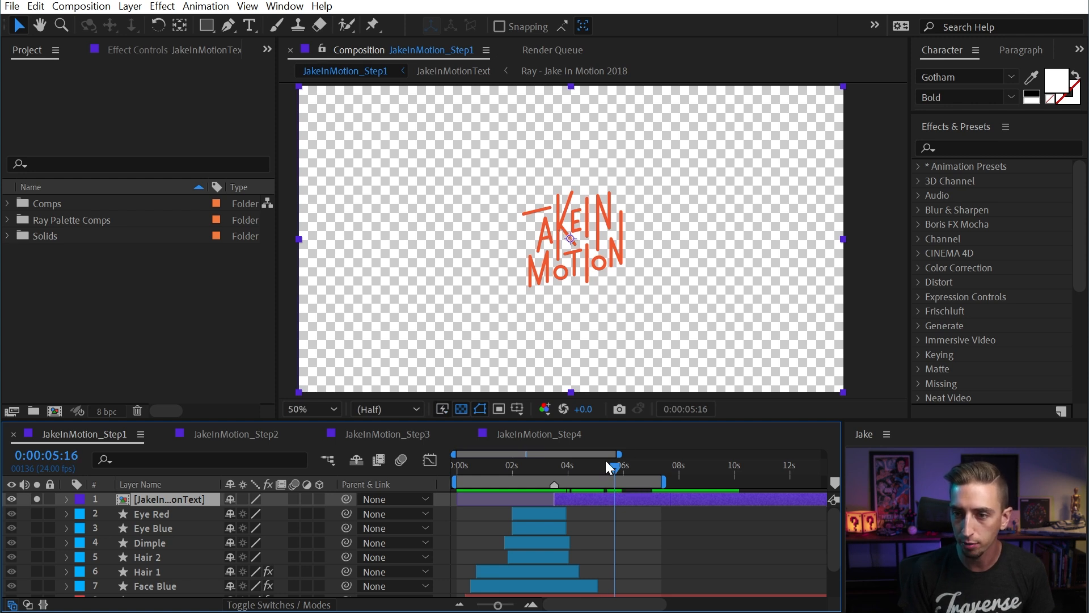
pyautogui.moveTo(592, 465)
pyautogui.mouseDown()
pyautogui.moveTo(580, 466)
pyautogui.moveTo(605, 465)
pyautogui.mouseUp()
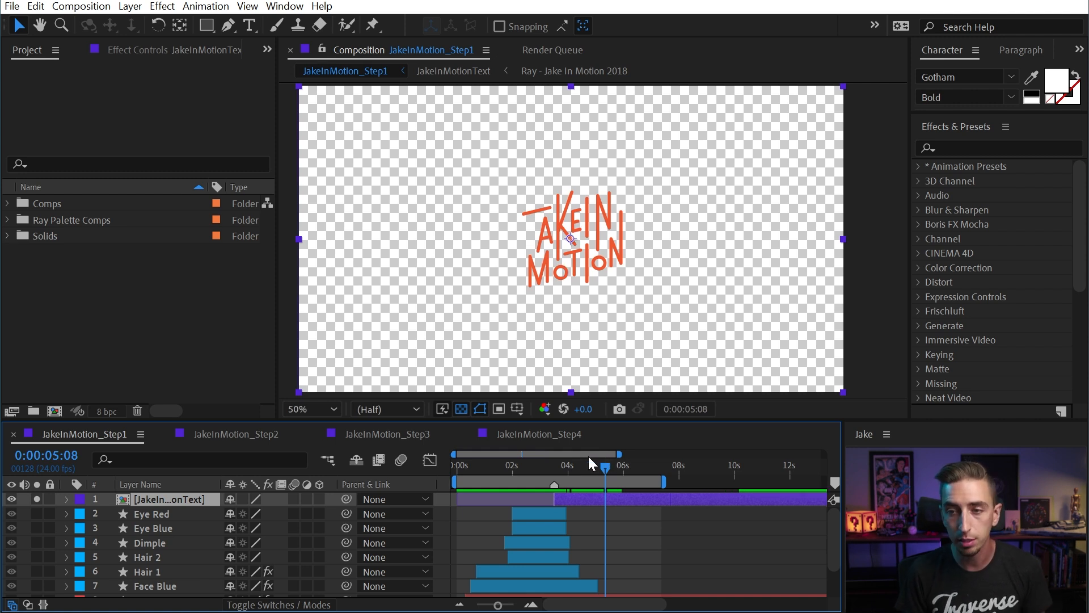
pyautogui.click(577, 466)
pyautogui.moveTo(577, 466); pyautogui.dragTo(604, 466)
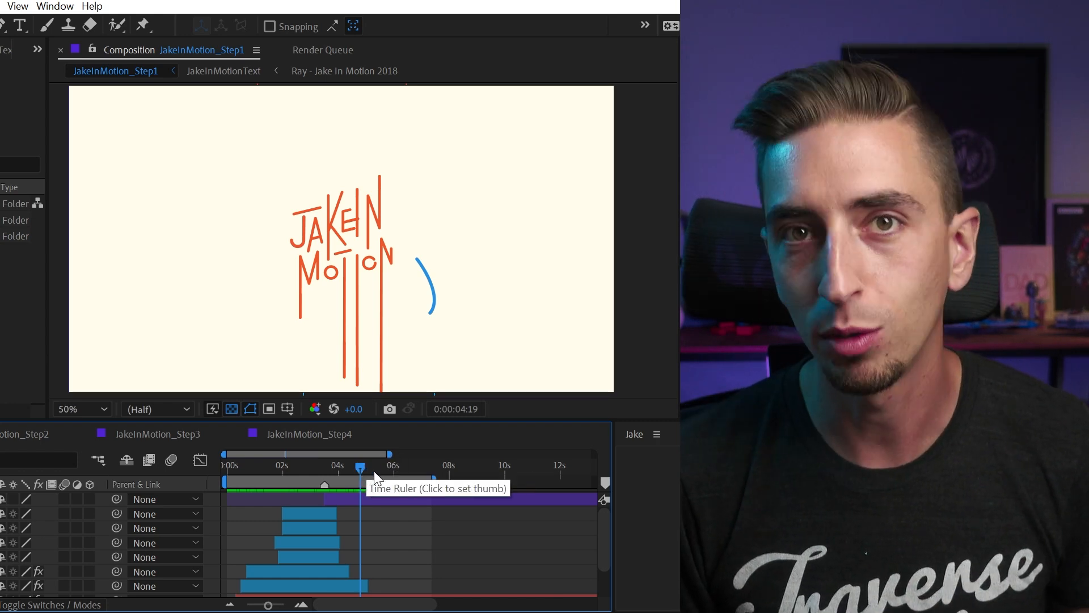
pyautogui.moveTo(377, 472); pyautogui.dragTo(394, 465)
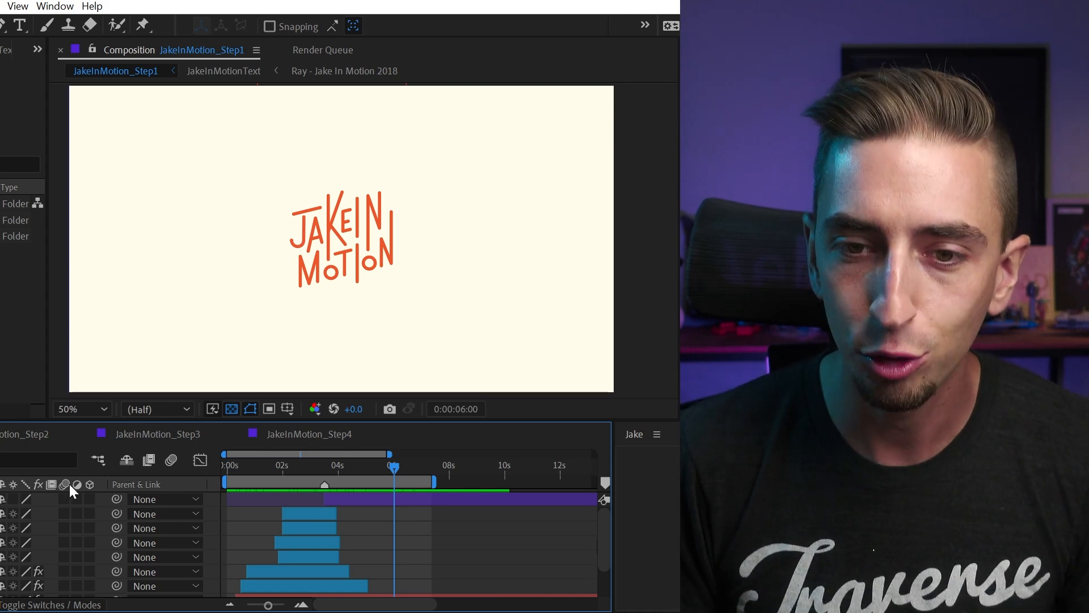
# Step: Reveal the effects on the Hair 1 layer, look through them, and collapse and deselect the layer
pyautogui.click(2, 543)
pyautogui.click(2, 514)
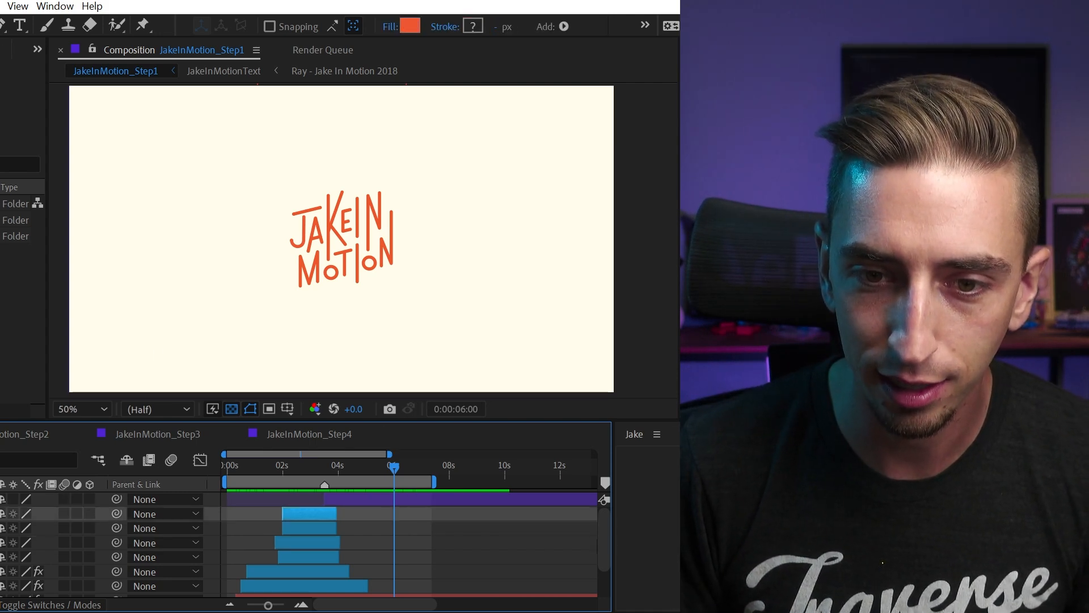
pyautogui.click(2, 571)
pyautogui.press('e')
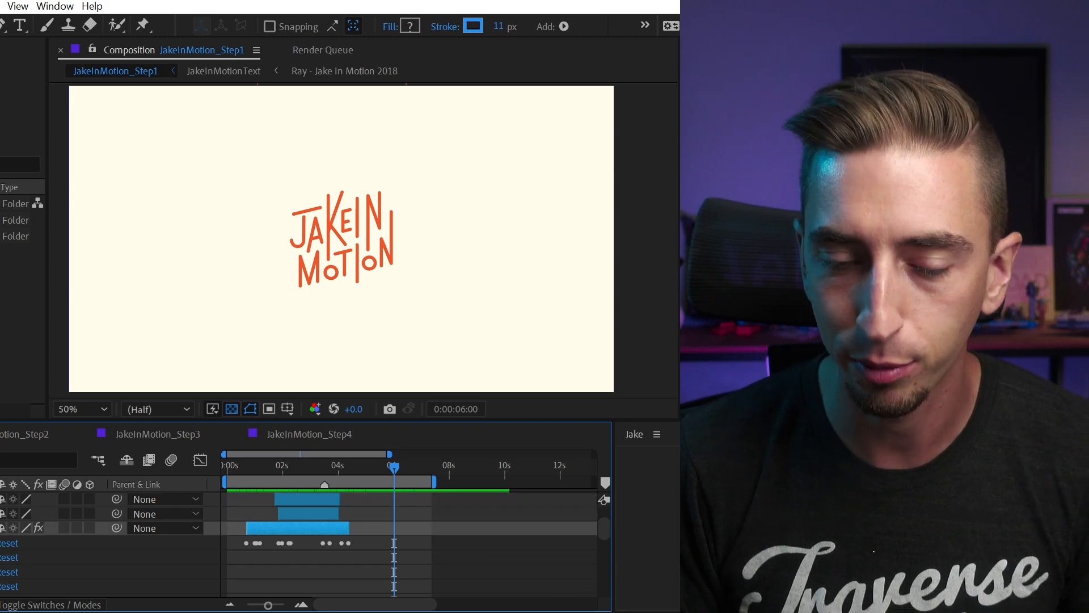
pyautogui.scroll(-2, 301, 542)
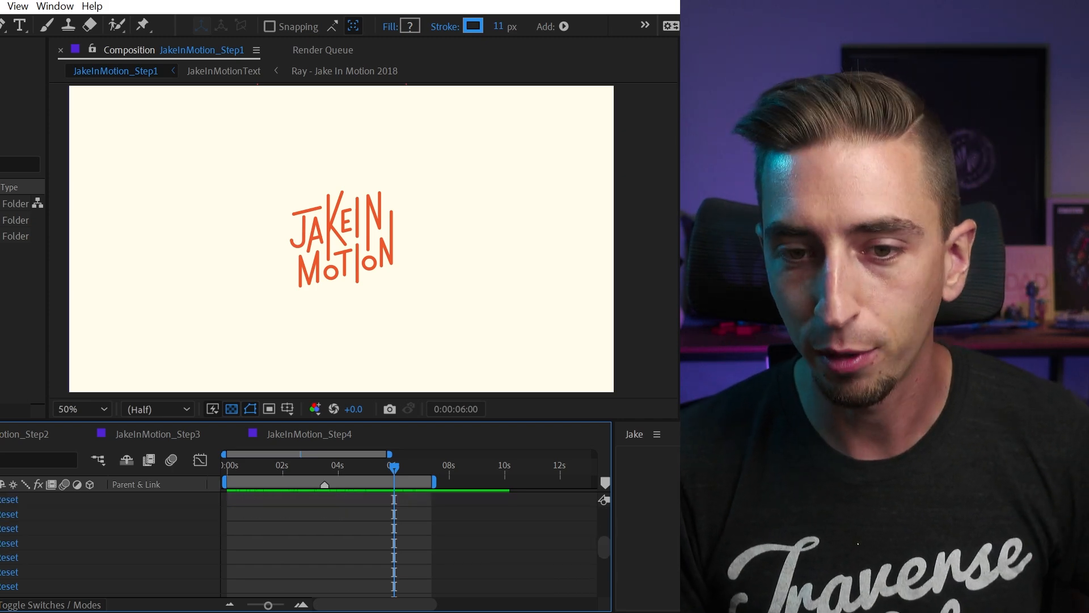
pyautogui.press('e')
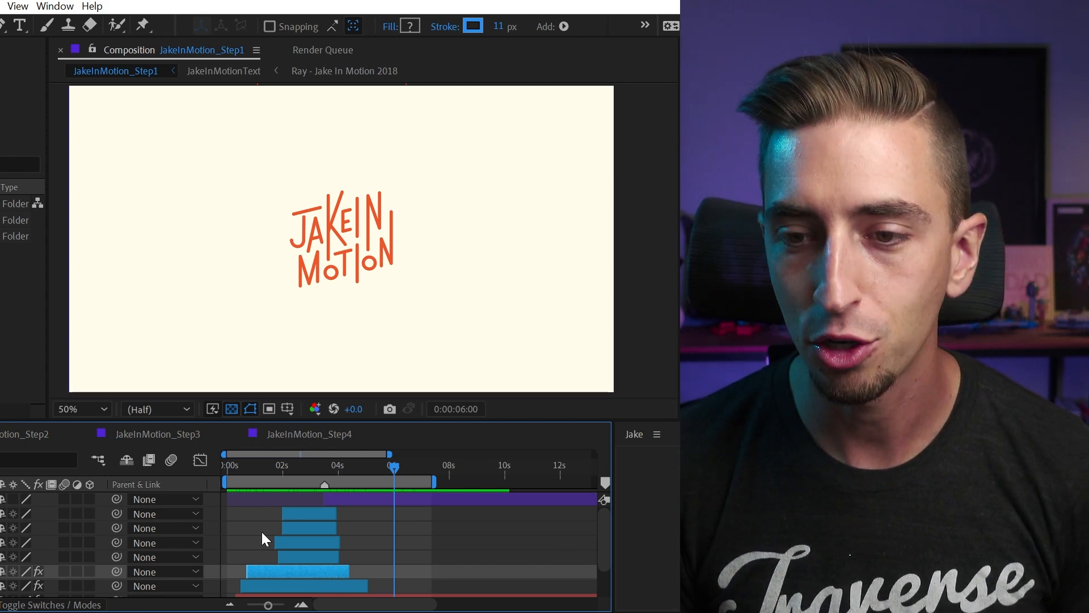
pyautogui.click(265, 535)
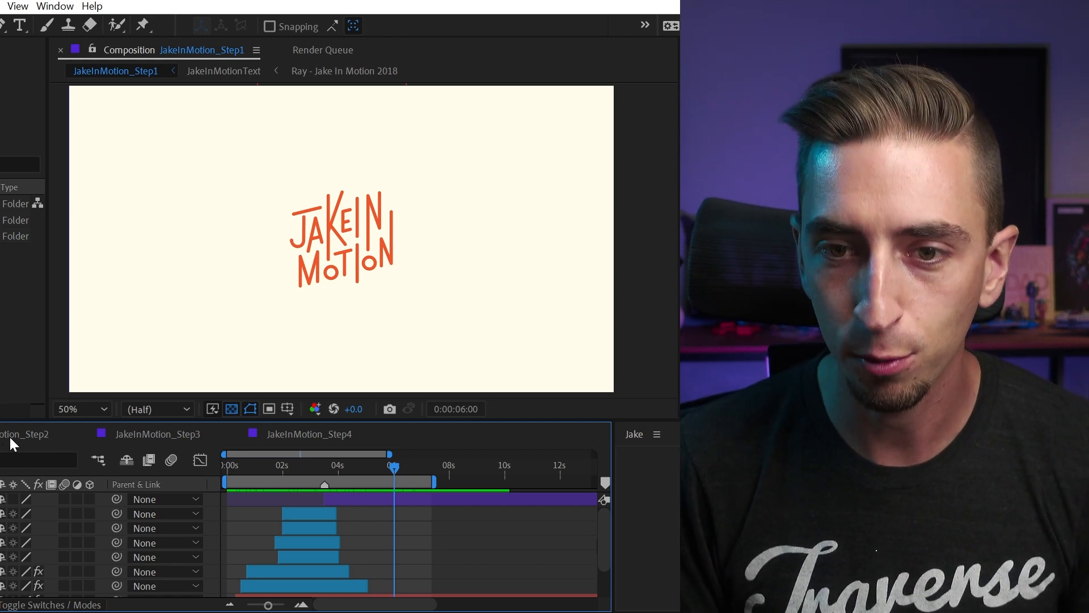
# Step: Open the JakeInMotion_Step2 composition and hide its Mode and TrkMat columns
pyautogui.moveTo(328, 470); pyautogui.dragTo(311, 495)
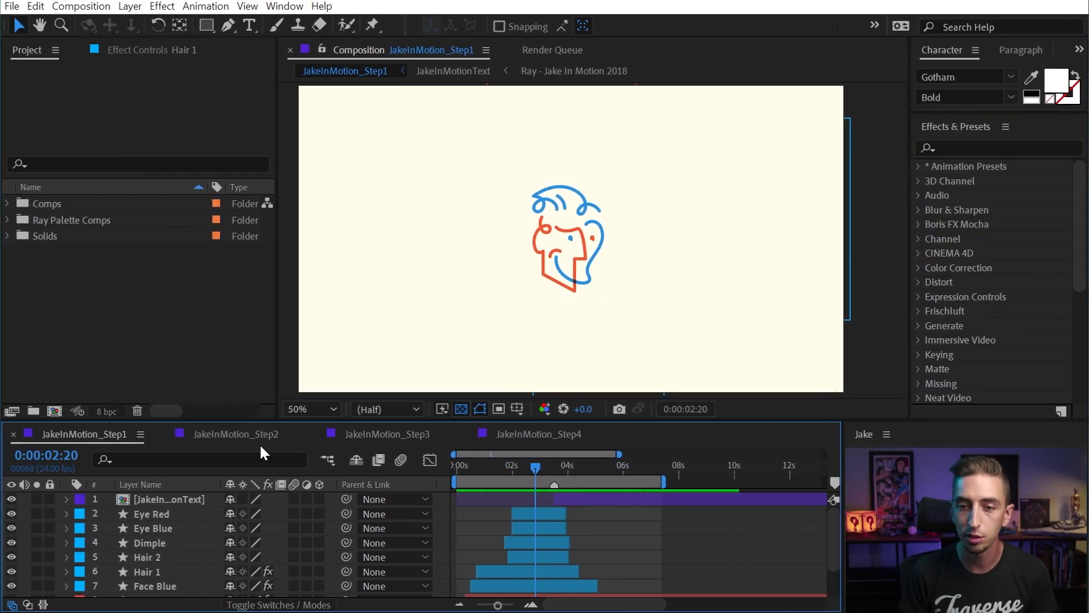
pyautogui.click(25, 437)
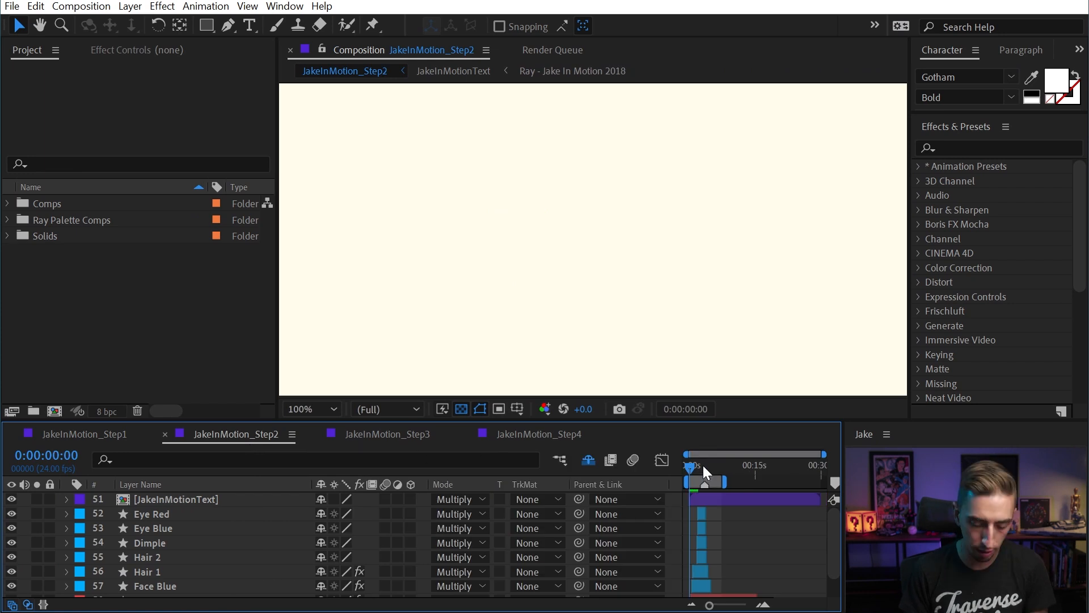
pyautogui.click(27, 604)
# Step: Zoom the JakeInMotion_Step2 timeline in on the animation and preview it from the start to 0:00:02:06
pyautogui.scroll(4, 698, 523)
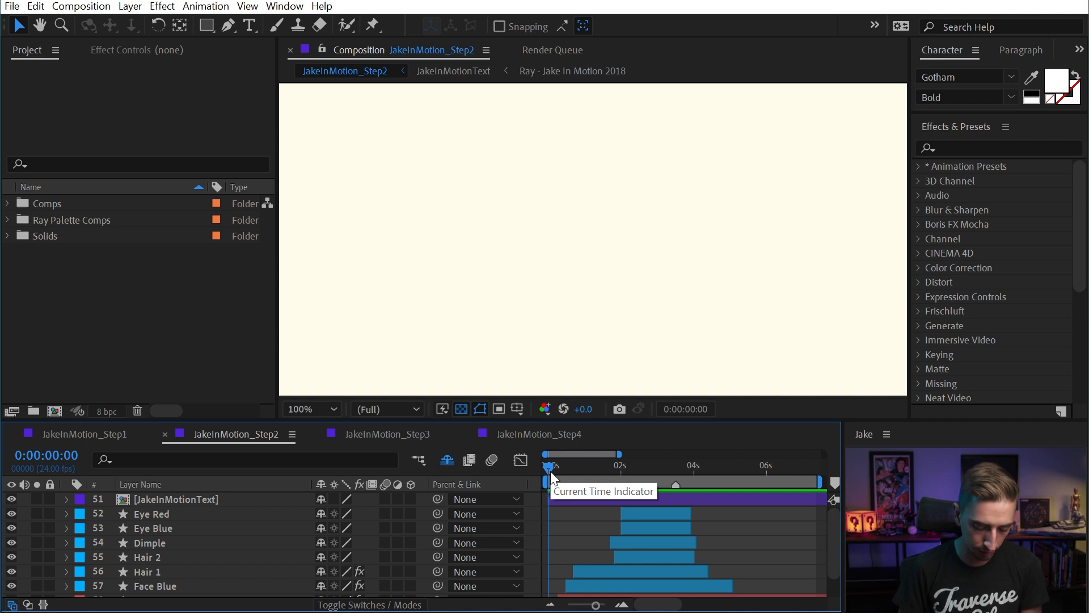
pyautogui.press('space')
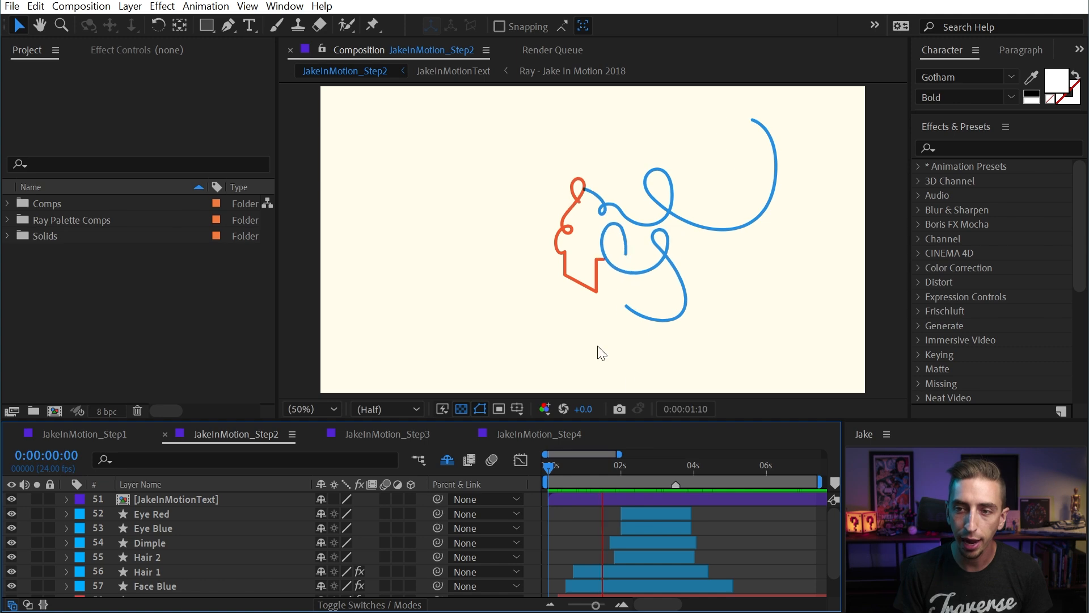
pyautogui.press('space')
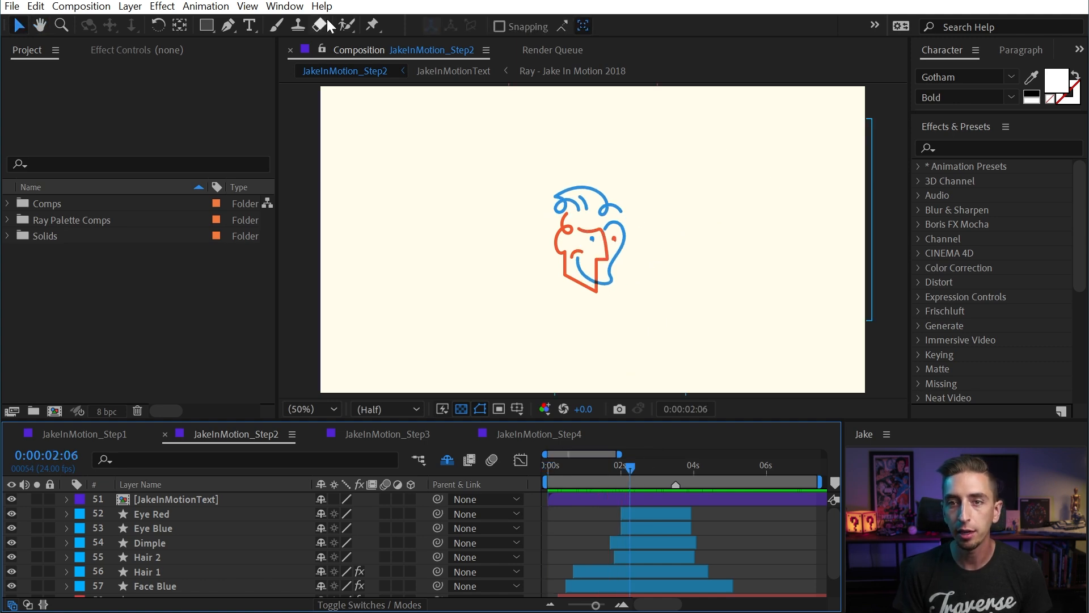
# Step: Open the Create Nulls From Paths script panel, dock it beneath the Project panel, and shrink its height
pyautogui.click(285, 6)
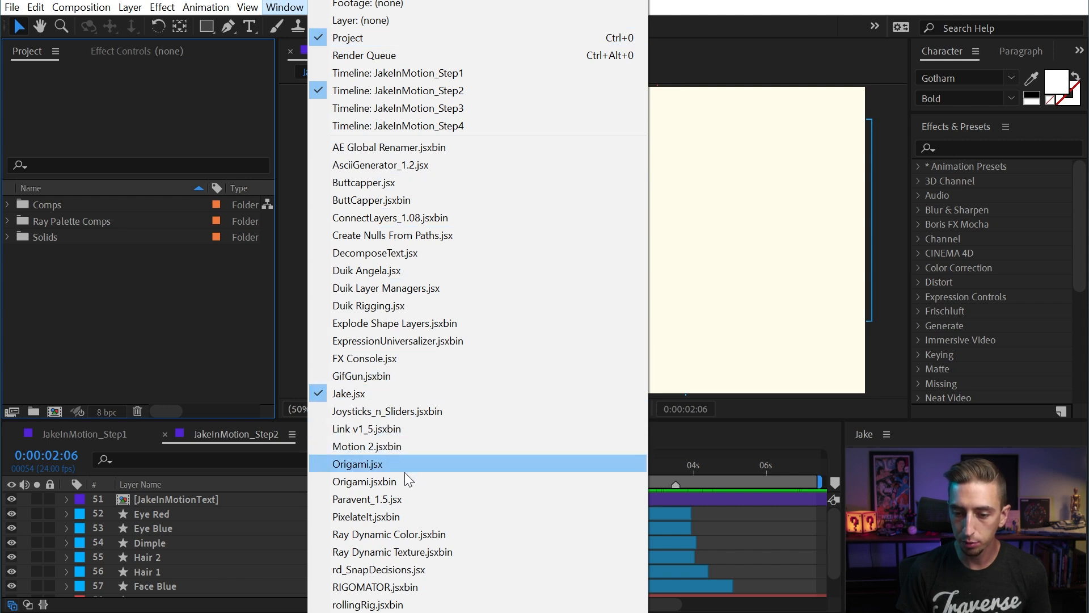
pyautogui.click(345, 238)
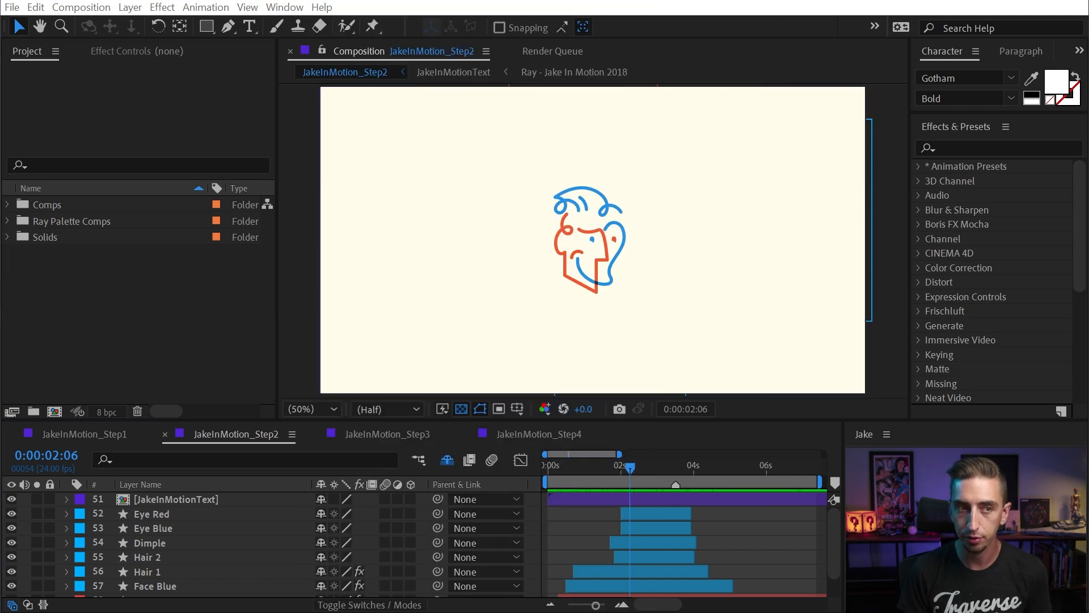
pyautogui.moveTo(386, 164); pyautogui.dragTo(435, 162)
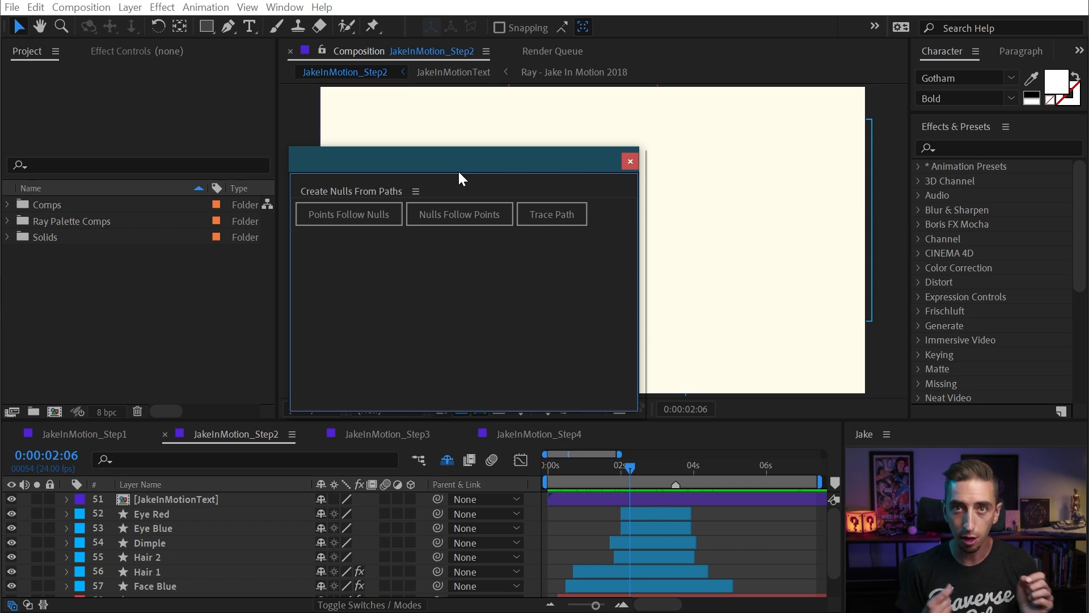
pyautogui.click(416, 191)
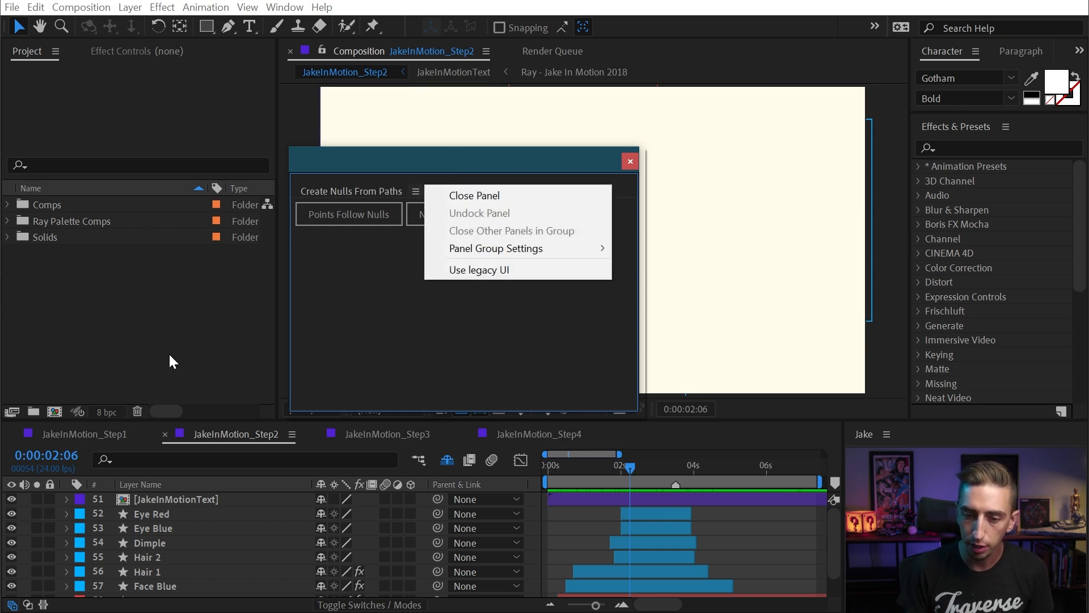
pyautogui.moveTo(334, 189); pyautogui.dragTo(113, 410)
pyautogui.moveTo(170, 230); pyautogui.dragTo(187, 295)
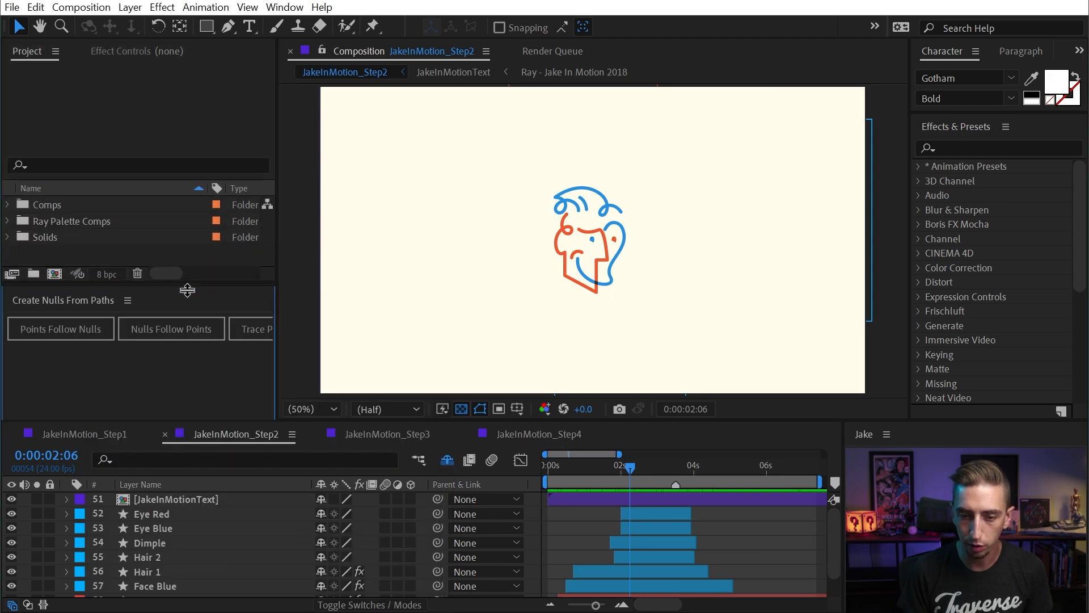
# Step: Create a new composition and draw a three-point curved open path across it with the Pen tool, then reposition the middle point
pyautogui.click(81, 7)
pyautogui.click(110, 26)
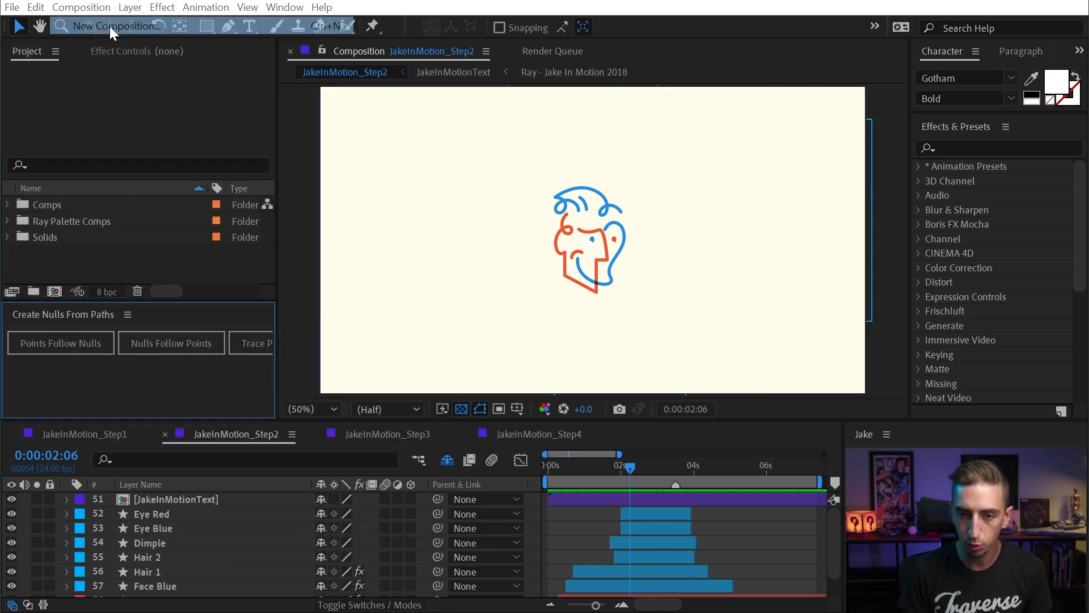
pyautogui.press('g')
pyautogui.click(412, 215)
pyautogui.moveTo(641, 240); pyautogui.dragTo(722, 297)
pyautogui.moveTo(749, 179); pyautogui.dragTo(764, 135)
pyautogui.press('v')
pyautogui.moveTo(641, 240); pyautogui.dragTo(573, 268)
# Step: Expand Shape Layer 1 down to the Path property of Path 1 and select that property
pyautogui.click(67, 498)
pyautogui.click(83, 513)
pyautogui.click(95, 528)
pyautogui.click(117, 543)
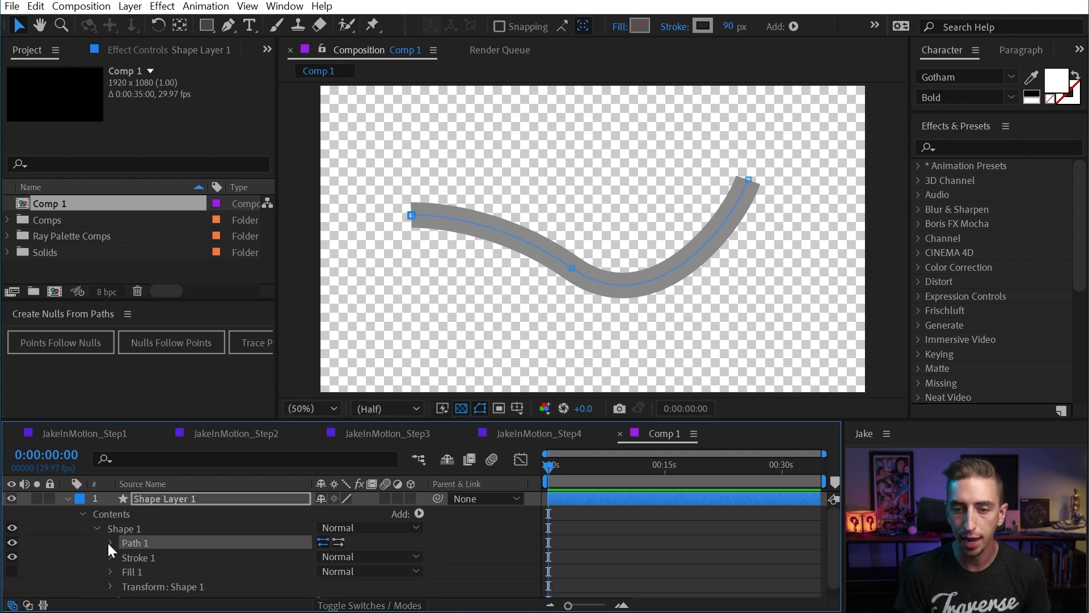
pyautogui.click(112, 543)
pyautogui.click(160, 557)
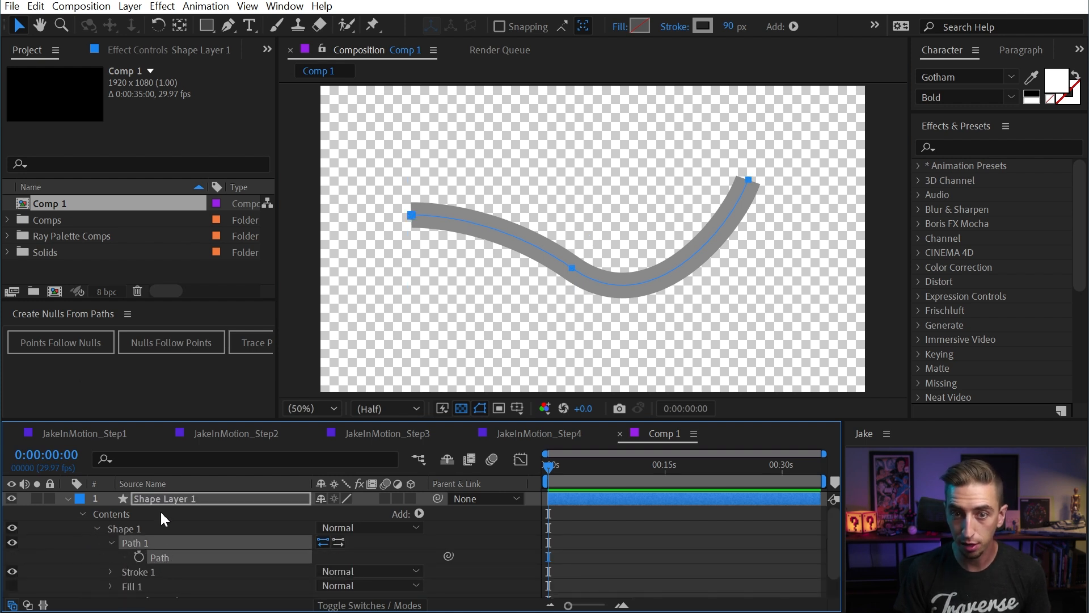
# Step: Create a controlling null for each point of the selected path with Points Follow Nulls
pyautogui.click(57, 362)
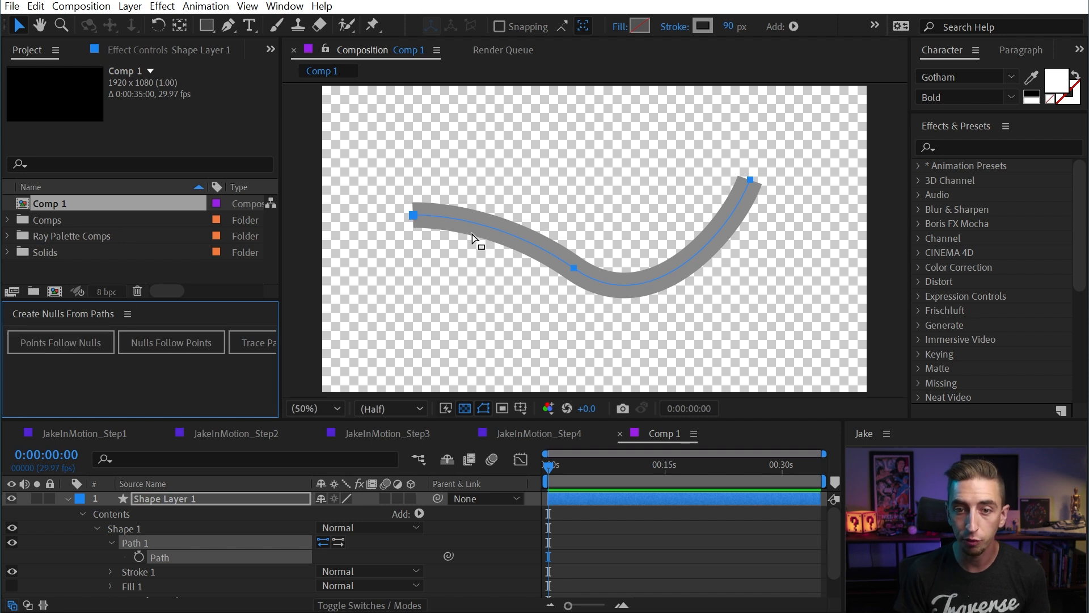
pyautogui.click(70, 342)
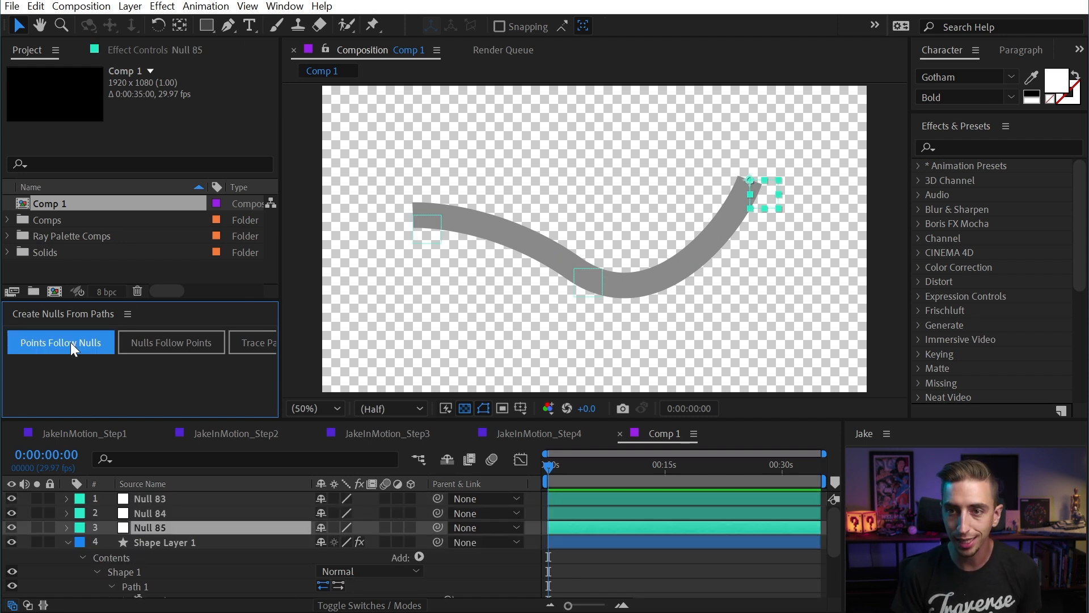
# Step: Turn off the composition's transparency grid and select each of the three nulls and the shape in turn
pyautogui.click(465, 409)
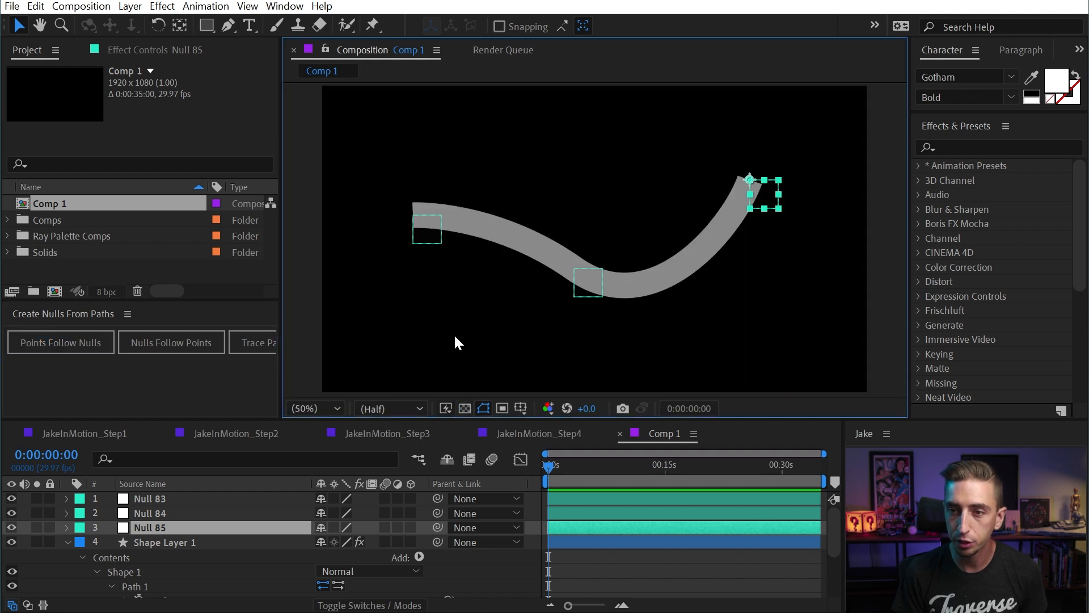
pyautogui.click(437, 231)
pyautogui.click(585, 284)
pyautogui.click(765, 193)
pyautogui.click(678, 295)
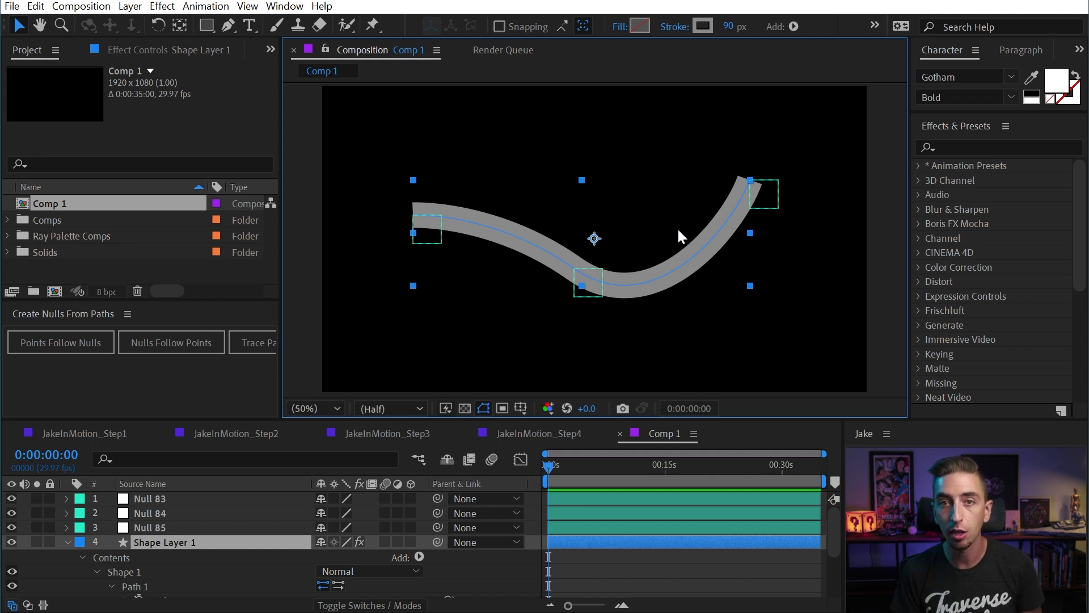
# Step: Move the start, middle and end nulls to new positions to test how they reshape the curve
pyautogui.click(396, 303)
pyautogui.moveTo(440, 229); pyautogui.dragTo(417, 189)
pyautogui.moveTo(576, 298); pyautogui.dragTo(590, 265)
pyautogui.moveTo(766, 195); pyautogui.dragTo(862, 213)
pyautogui.moveTo(860, 173); pyautogui.dragTo(792, 133)
pyautogui.click(760, 187)
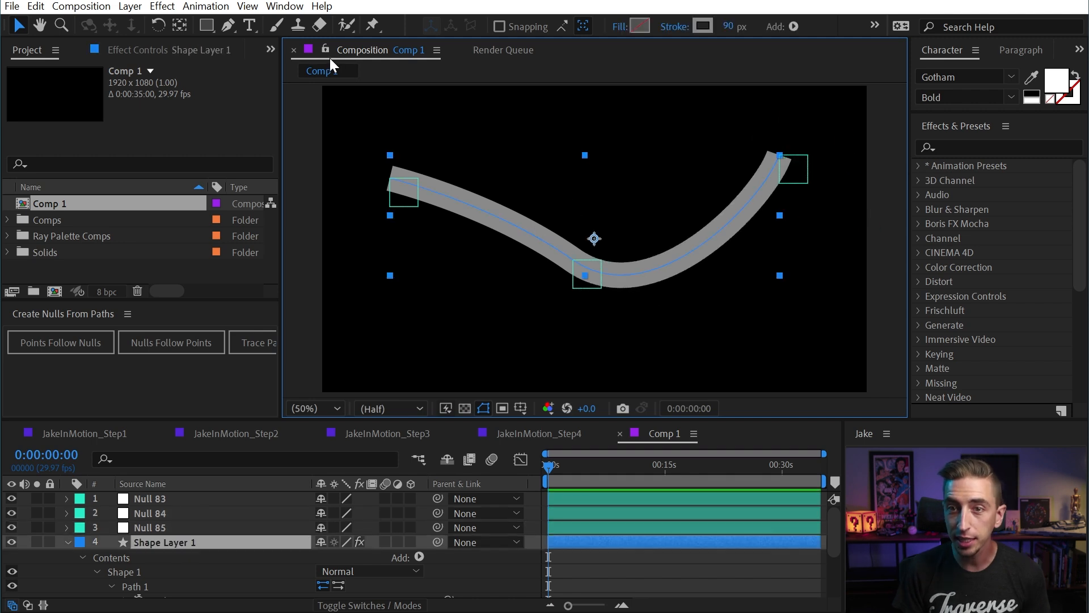
# Step: Examine the curve's points with the Pen tool, the three null layers, and Shape Layer 1's Path property
pyautogui.click(228, 25)
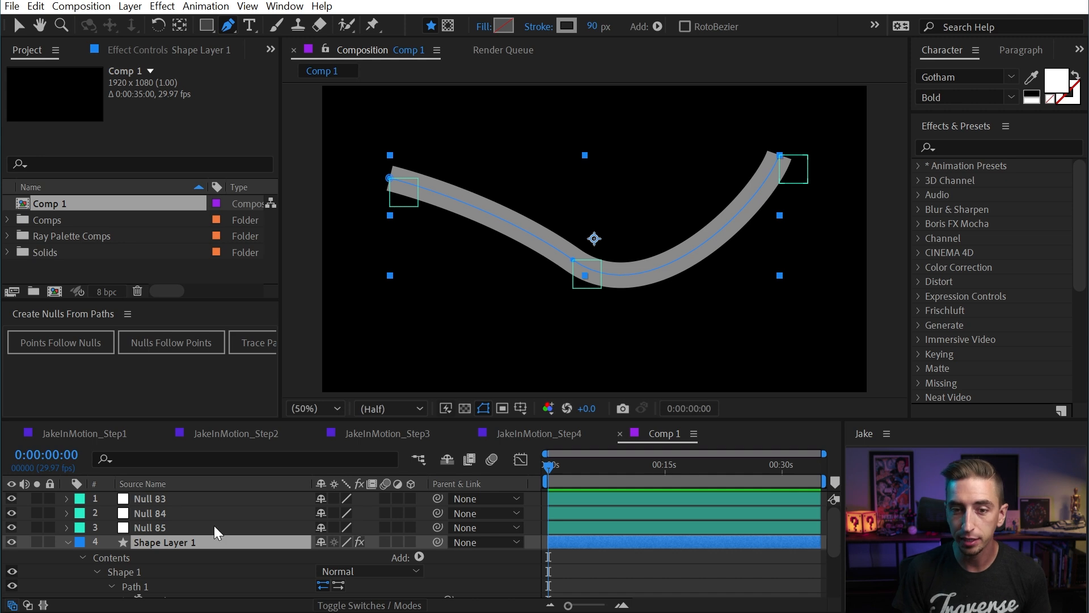
pyautogui.press('v')
pyautogui.click(165, 528)
pyautogui.click(169, 513)
pyautogui.click(171, 499)
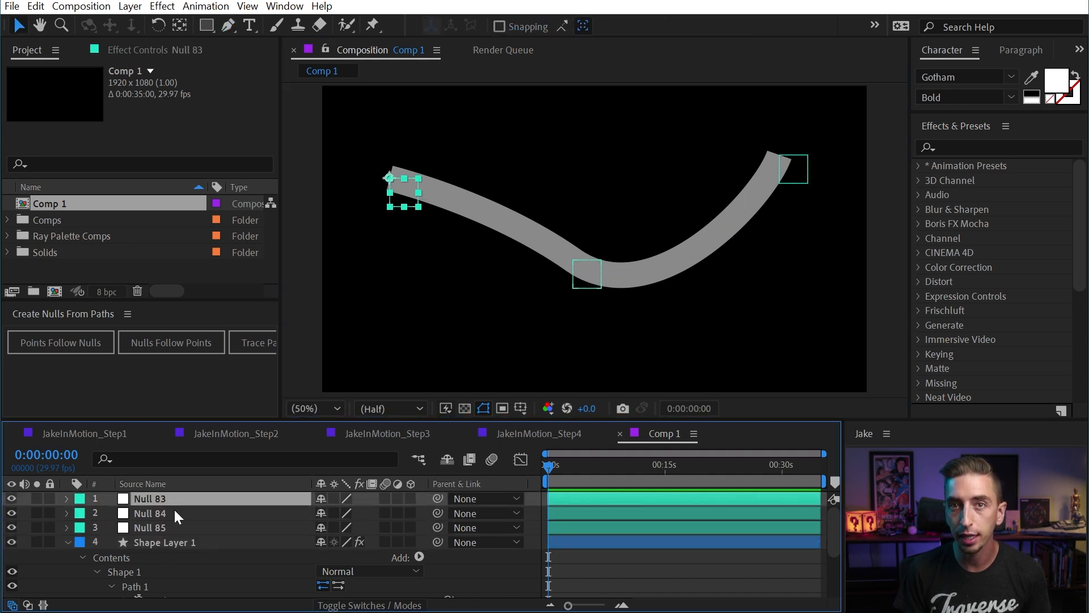
pyautogui.click(176, 542)
pyautogui.scroll(-3, 179, 547)
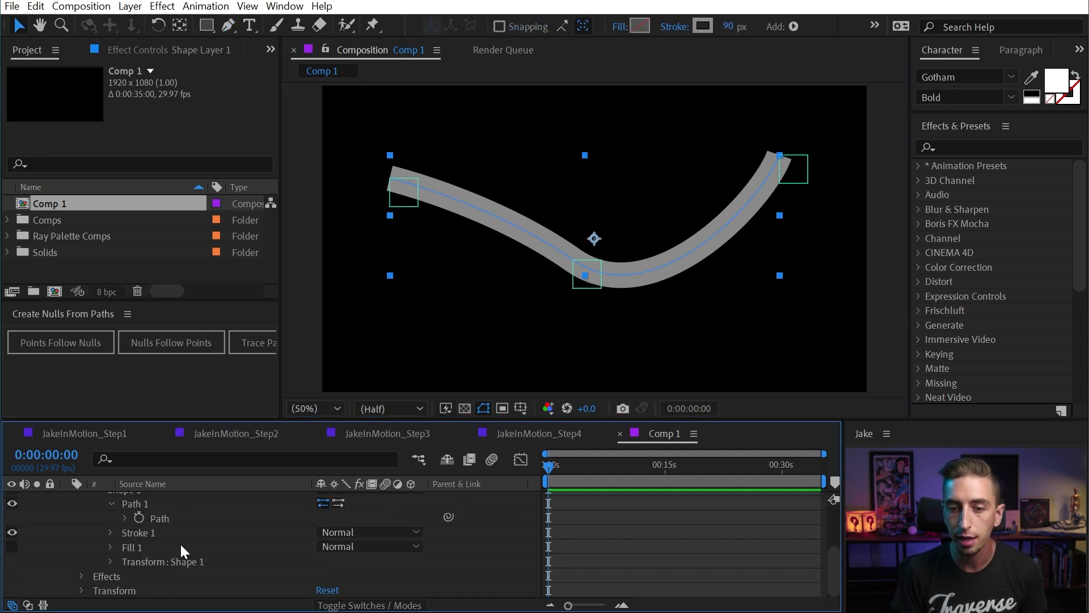
pyautogui.click(157, 522)
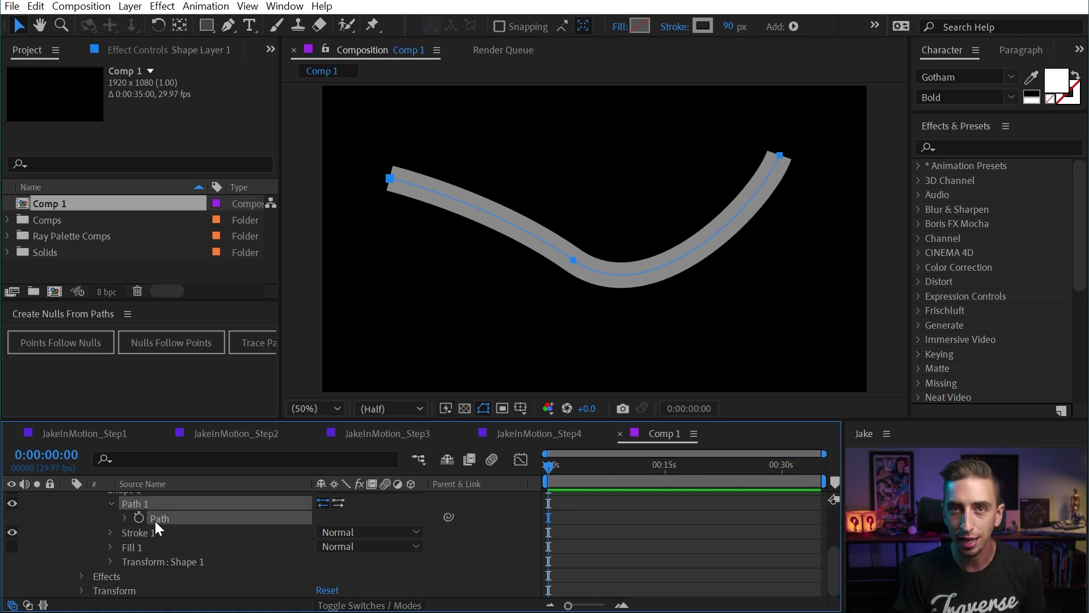
# Step: Undo the null moves and the Points Follow Nulls setup, and select the curve's shape layer
pyautogui.hotkey('ctrl', 'z')
pyautogui.hotkey('ctrl', 'z')
pyautogui.hotkey('ctrl', 'z')
pyautogui.hotkey('ctrl', 'z')
pyautogui.hotkey('ctrl', 'z')
pyautogui.click(441, 214)
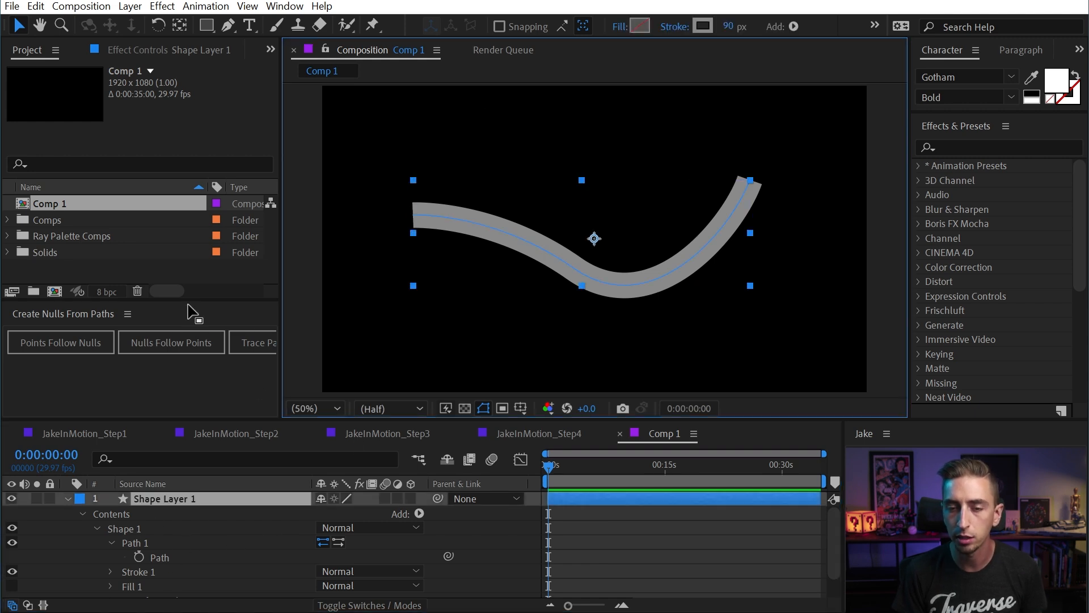
# Step: Keyframe the path at 0:00:00:00 and reshape it at 0:00:01:03 with the middle point raised and both end points lowered
pyautogui.click(139, 557)
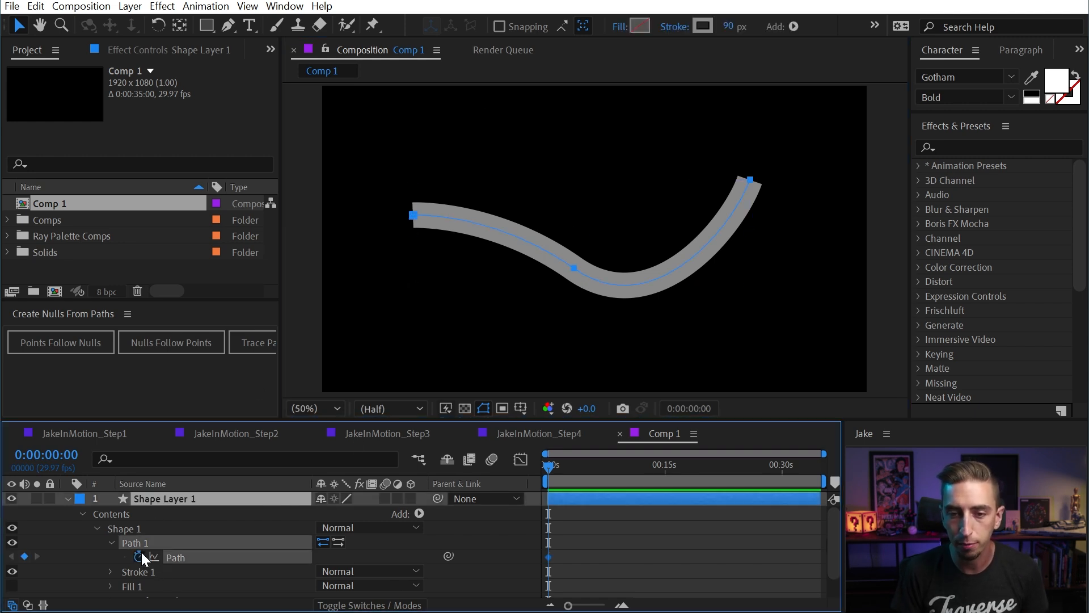
pyautogui.moveTo(550, 466)
pyautogui.mouseDown()
pyautogui.moveTo(634, 465)
pyautogui.moveTo(558, 474)
pyautogui.mouseUp()
pyautogui.moveTo(575, 268); pyautogui.dragTo(592, 161)
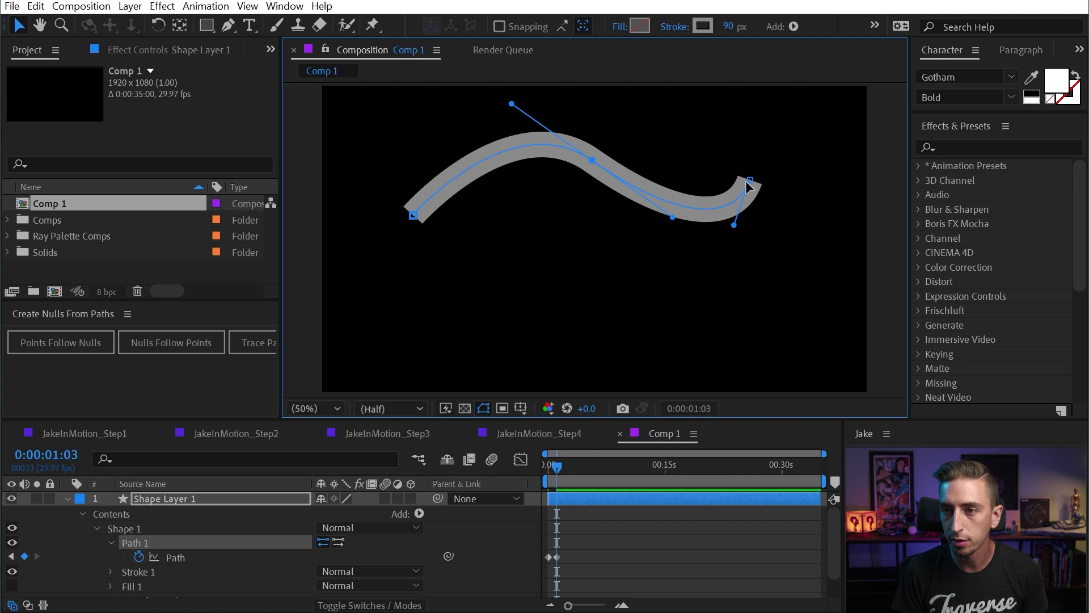
pyautogui.moveTo(748, 183); pyautogui.dragTo(809, 250)
pyautogui.moveTo(795, 304); pyautogui.dragTo(736, 207)
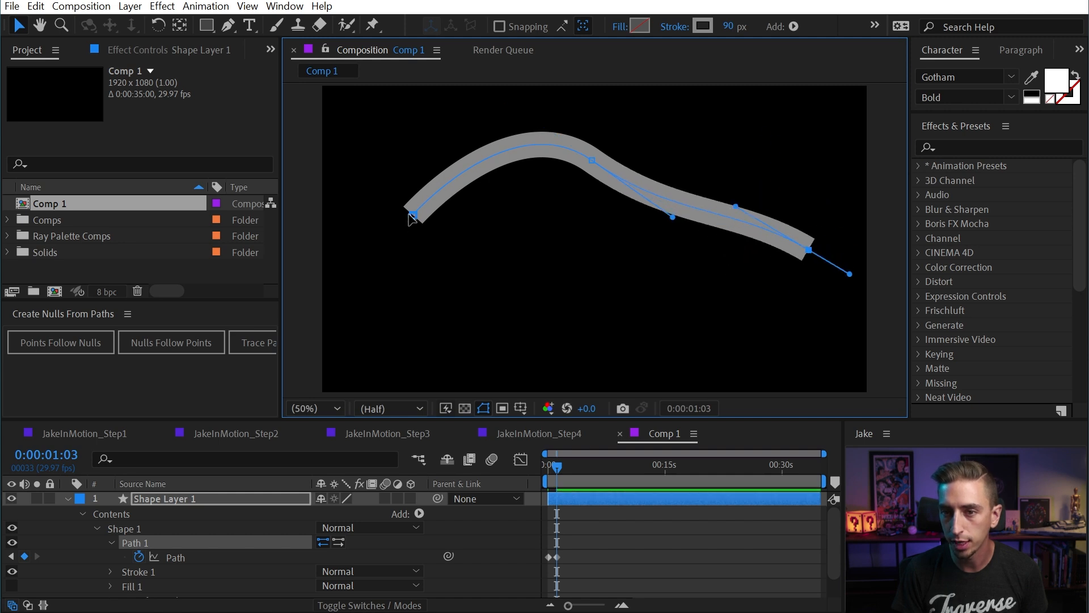
pyautogui.moveTo(412, 220); pyautogui.dragTo(393, 307)
# Step: Add an in-between path keyframe at 0:00:00:18 by lowering the middle point, and preview the path animation
pyautogui.moveTo(547, 468); pyautogui.dragTo(586, 472)
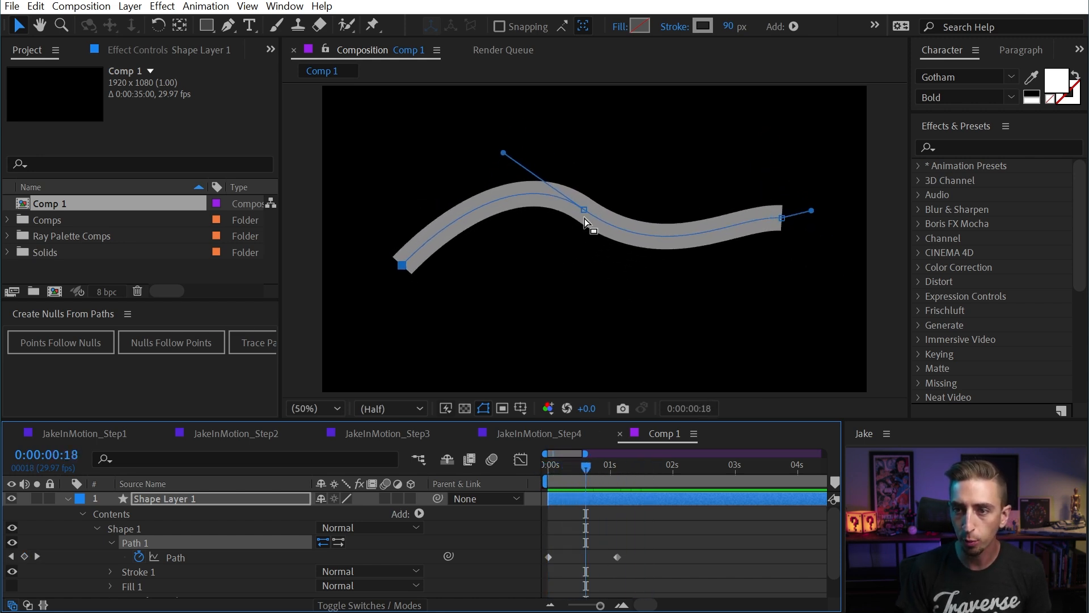
pyautogui.moveTo(583, 210); pyautogui.dragTo(590, 280)
pyautogui.moveTo(573, 461); pyautogui.dragTo(532, 477)
pyautogui.press('space')
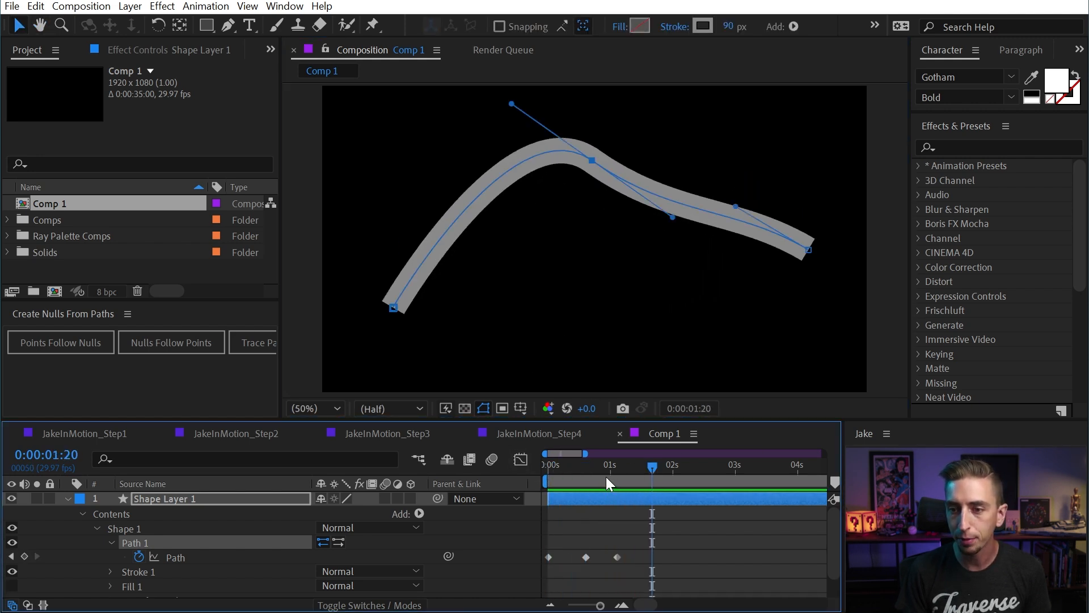
pyautogui.press('space')
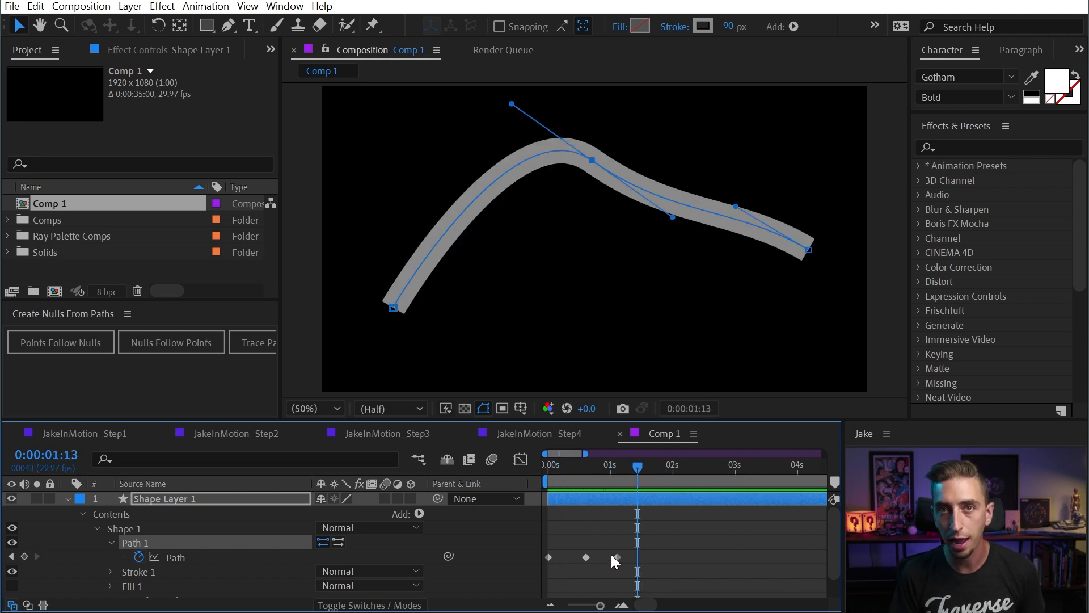
# Step: Delete all keyframes of the Path property and create nulls that control its points with Points Follow Nulls
pyautogui.moveTo(639, 554); pyautogui.dragTo(532, 560)
pyautogui.press('Delete')
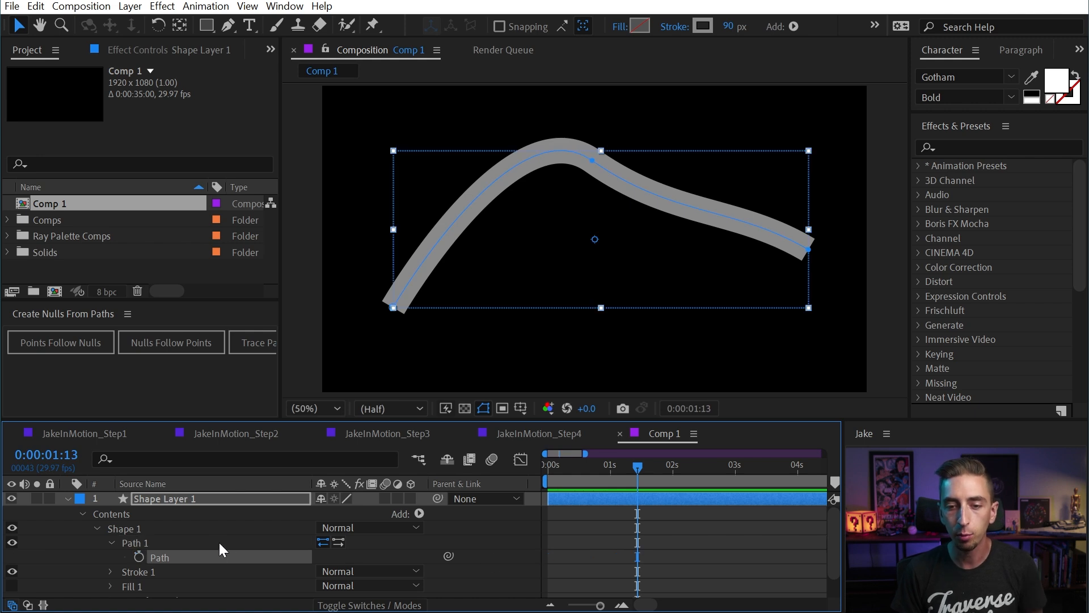
pyautogui.click(70, 337)
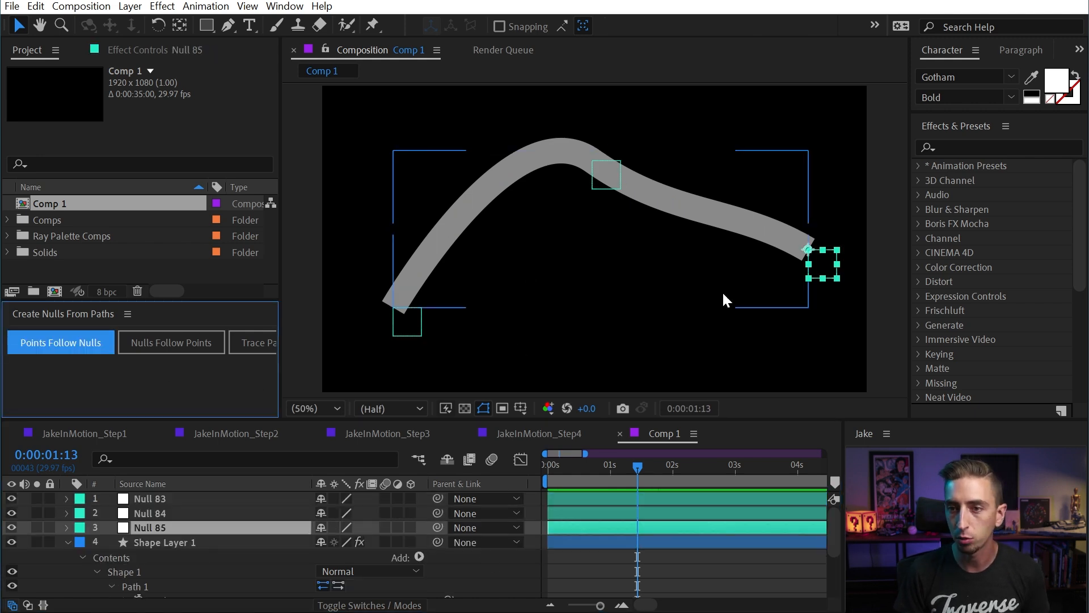
# Step: Select all three nulls and add Position keyframes to them at 0:00:00:00
pyautogui.click(824, 338)
pyautogui.click(822, 263)
pyautogui.keyDown('shift'); pyautogui.click(606, 175); pyautogui.keyUp('shift')
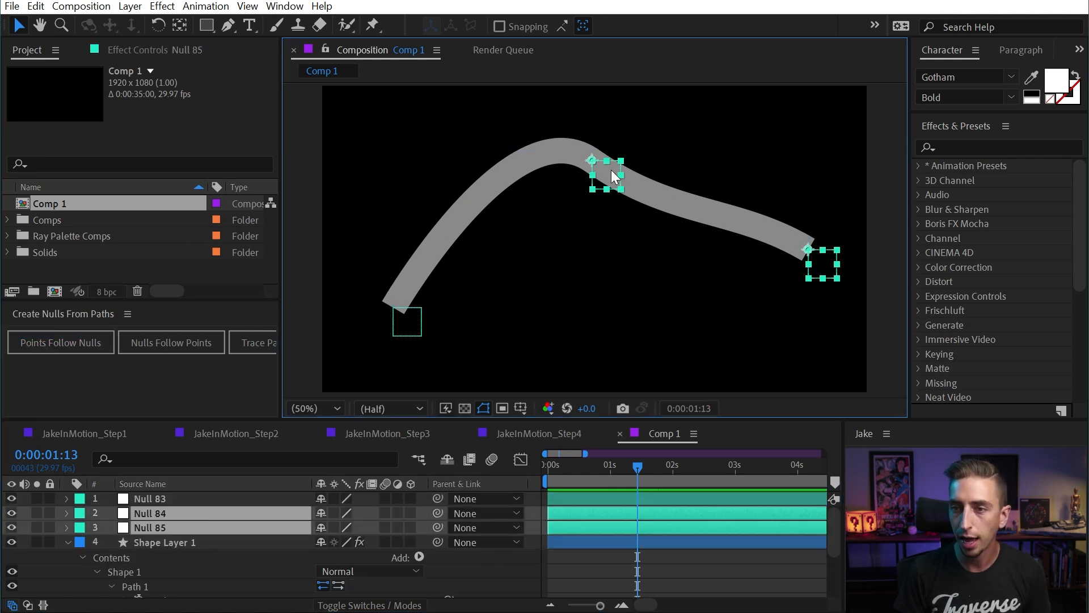
pyautogui.keyDown('shift'); pyautogui.click(415, 326); pyautogui.keyUp('shift')
pyautogui.press('Home')
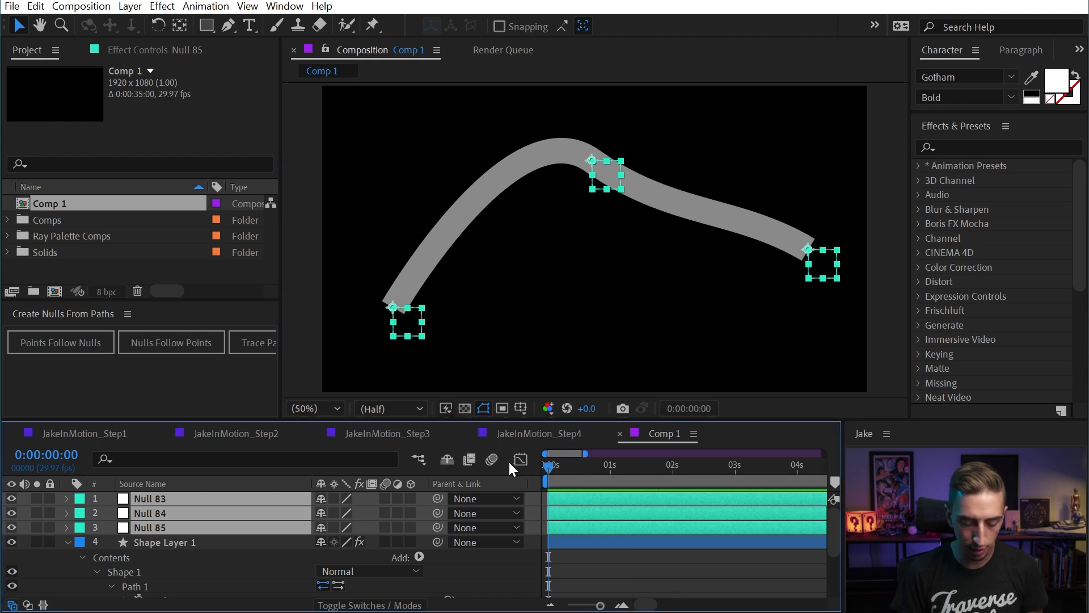
pyautogui.hotkey('alt', 'shift', 'p')
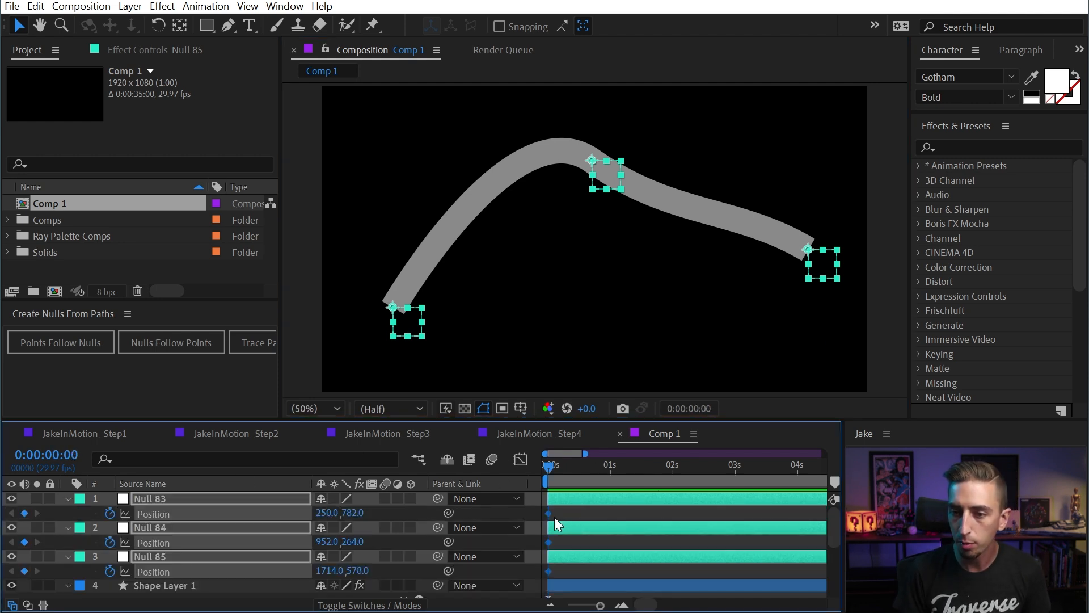
# Step: At 0:00:00:29, move Null 83 to 622, 268, Null 84 to 896, 706, and Null 85 to 1422, 324
pyautogui.moveTo(561, 469); pyautogui.dragTo(609, 466)
pyautogui.click(615, 242)
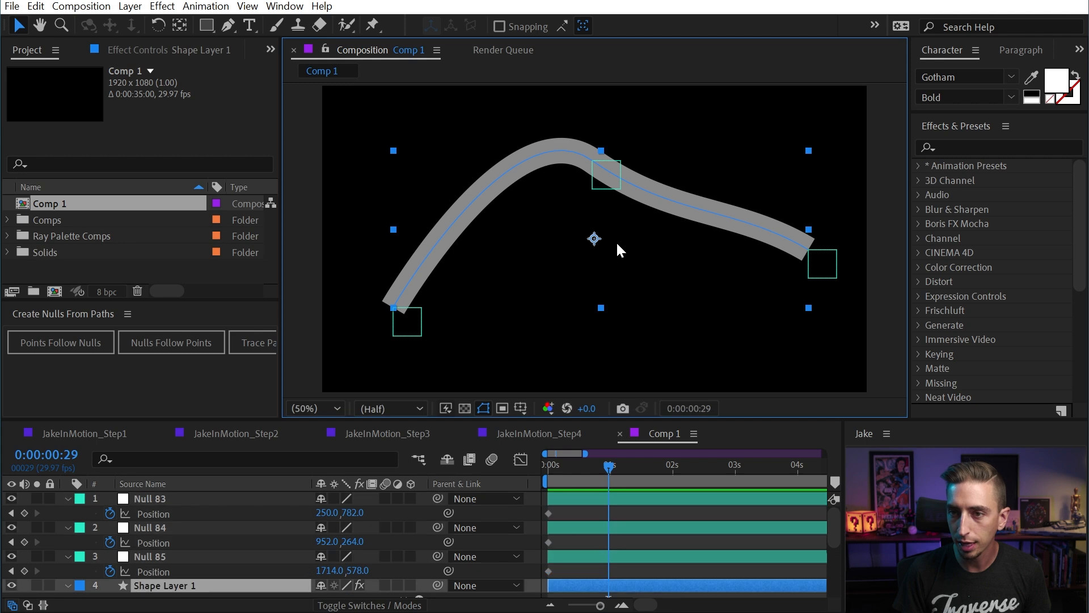
pyautogui.click(631, 147)
pyautogui.moveTo(606, 174); pyautogui.dragTo(590, 300)
pyautogui.moveTo(406, 322)
pyautogui.mouseDown()
pyautogui.moveTo(404, 228)
pyautogui.moveTo(513, 176)
pyautogui.mouseUp()
pyautogui.moveTo(827, 271)
pyautogui.mouseDown()
pyautogui.moveTo(824, 311)
pyautogui.moveTo(761, 331)
pyautogui.moveTo(746, 199)
pyautogui.mouseUp()
# Step: Bend Null 85's motion path into an upward arc by pulling a curve handle from its starting point
pyautogui.press('g')
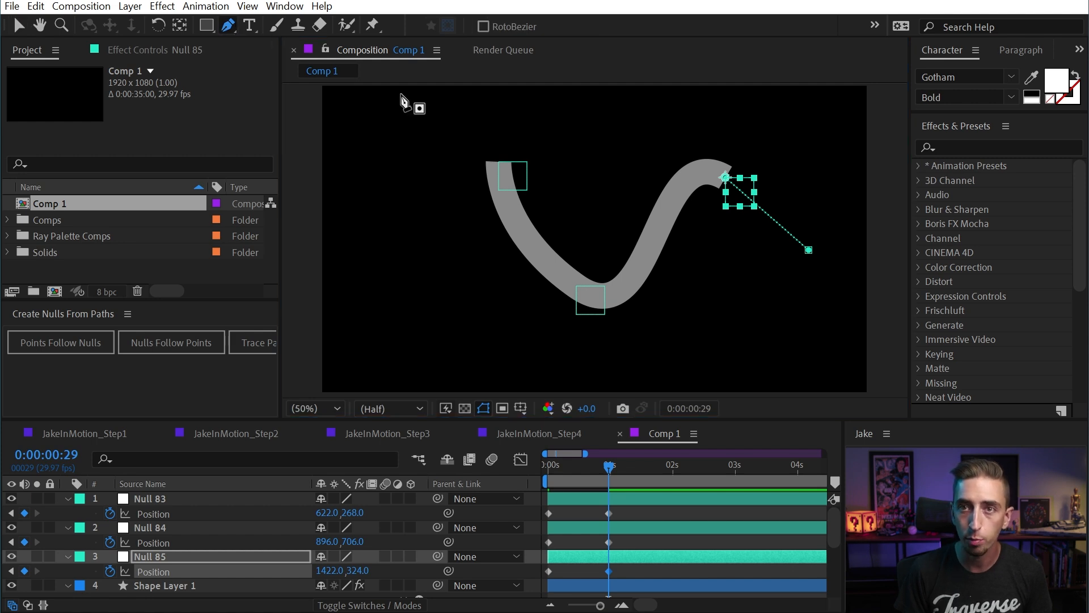
pyautogui.moveTo(809, 249); pyautogui.dragTo(831, 154)
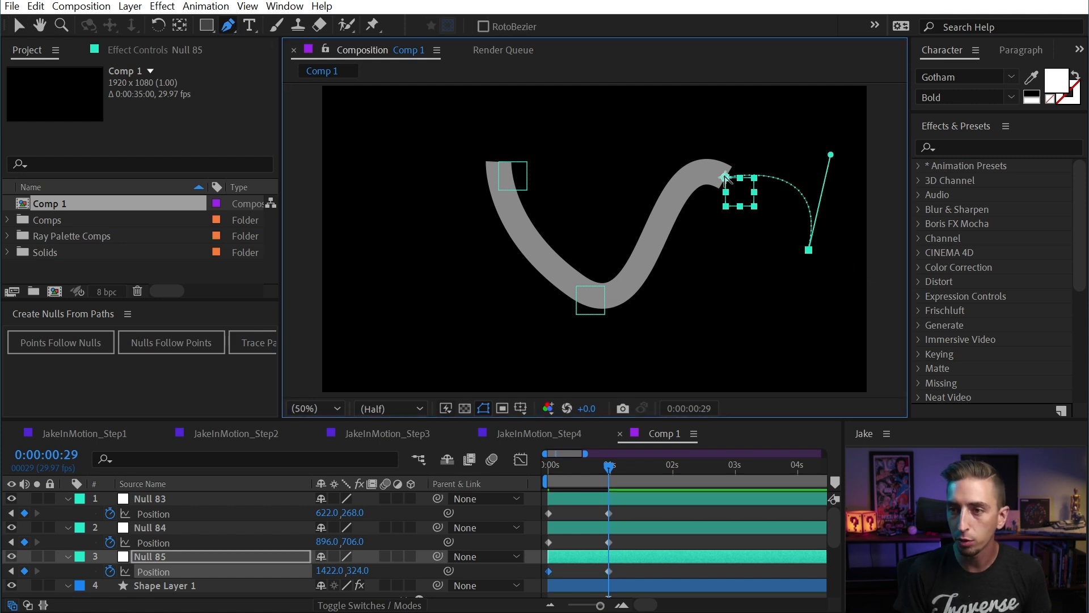
# Step: Move Null 84's second Position keyframe to just before two seconds and curve its motion path at both ends
pyautogui.click(598, 318)
pyautogui.press('v')
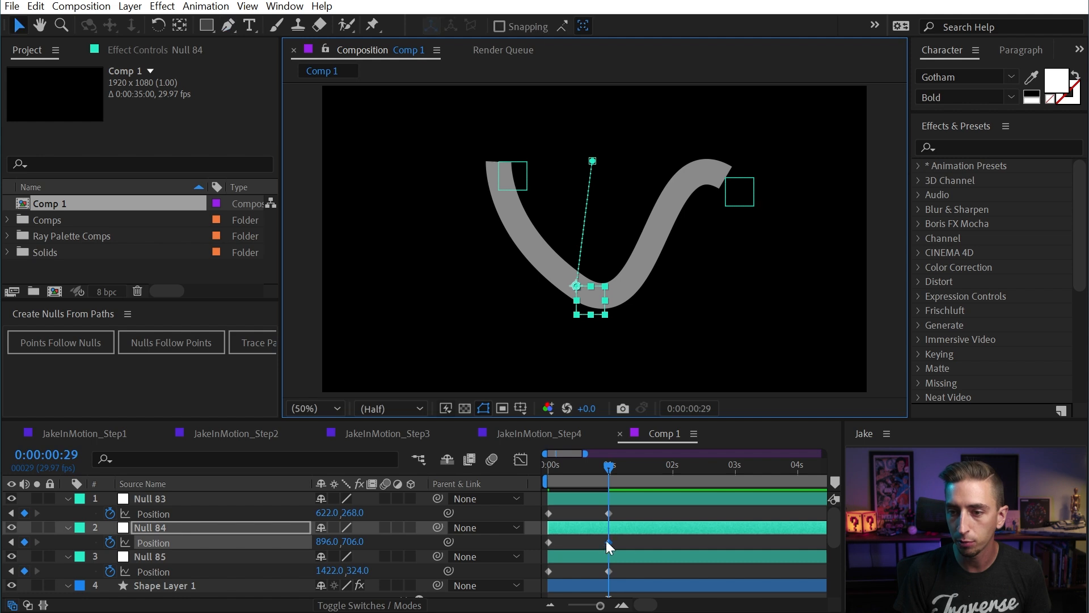
pyautogui.moveTo(609, 543); pyautogui.dragTo(665, 539)
pyautogui.press('g')
pyautogui.moveTo(576, 286); pyautogui.dragTo(650, 274)
pyautogui.moveTo(592, 161); pyautogui.dragTo(550, 185)
# Step: Curve Null 83's motion path into an S shape with handles at both ends, and preview the animation
pyautogui.press('v')
pyautogui.click(508, 179)
pyautogui.press('g')
pyautogui.moveTo(498, 162); pyautogui.dragTo(427, 140)
pyautogui.moveTo(394, 308); pyautogui.dragTo(470, 287)
pyautogui.press('space')
pyautogui.press('space')
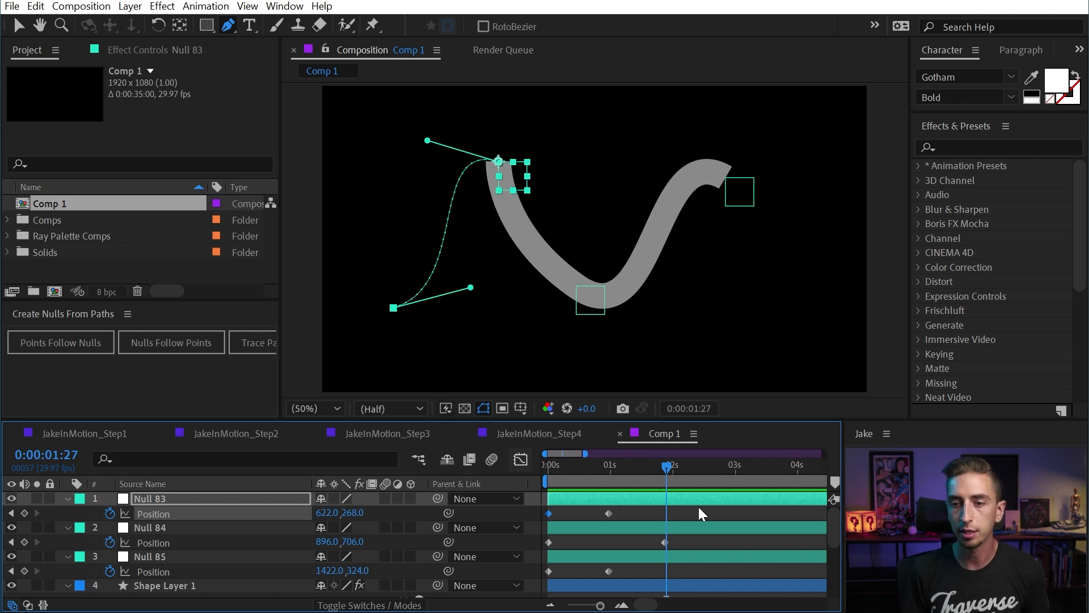
# Step: Delete the Comp 1 test composition from the project and return to the JakeInMotion_Step2 composition
pyautogui.click(52, 208)
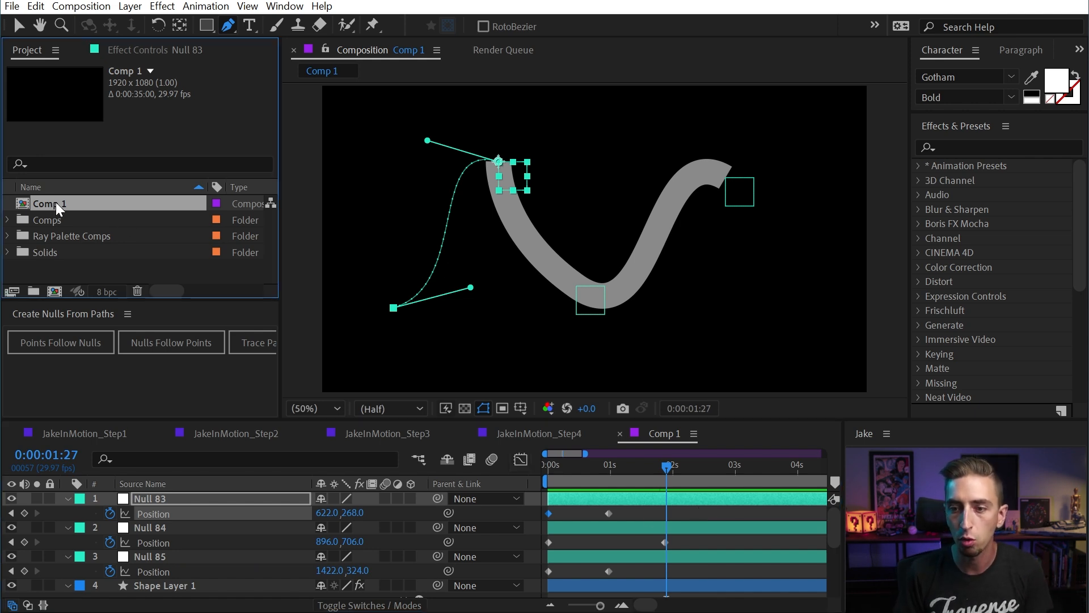
pyautogui.press('Delete')
pyautogui.press('Return')
pyautogui.click(227, 434)
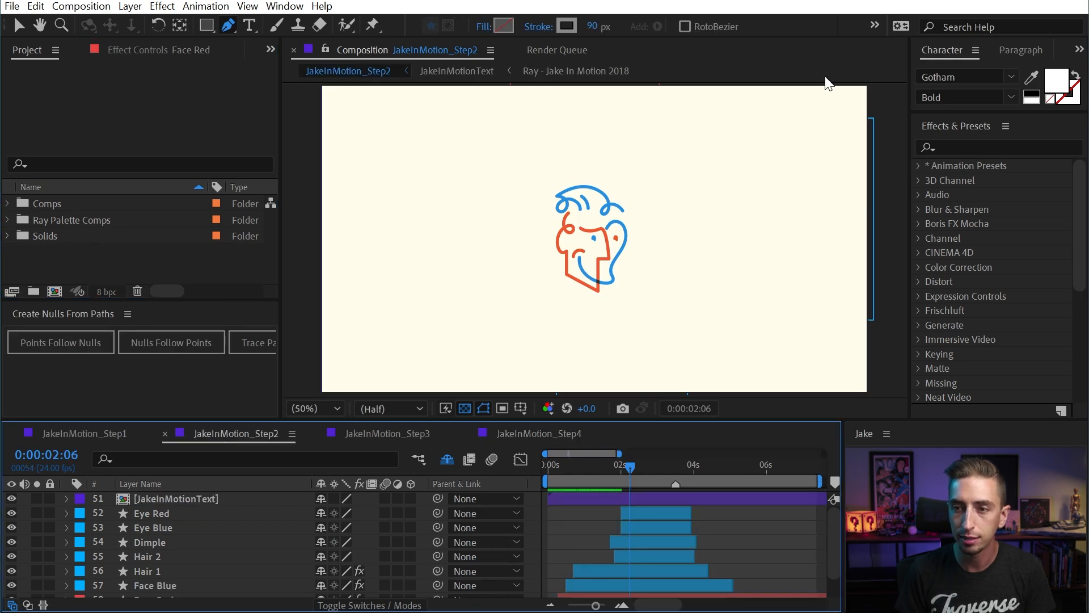
# Step: Preview the face line animation, scrub to 0:00:02:15, and select the Face Red layer to see its path
pyautogui.press('space')
pyautogui.press('v')
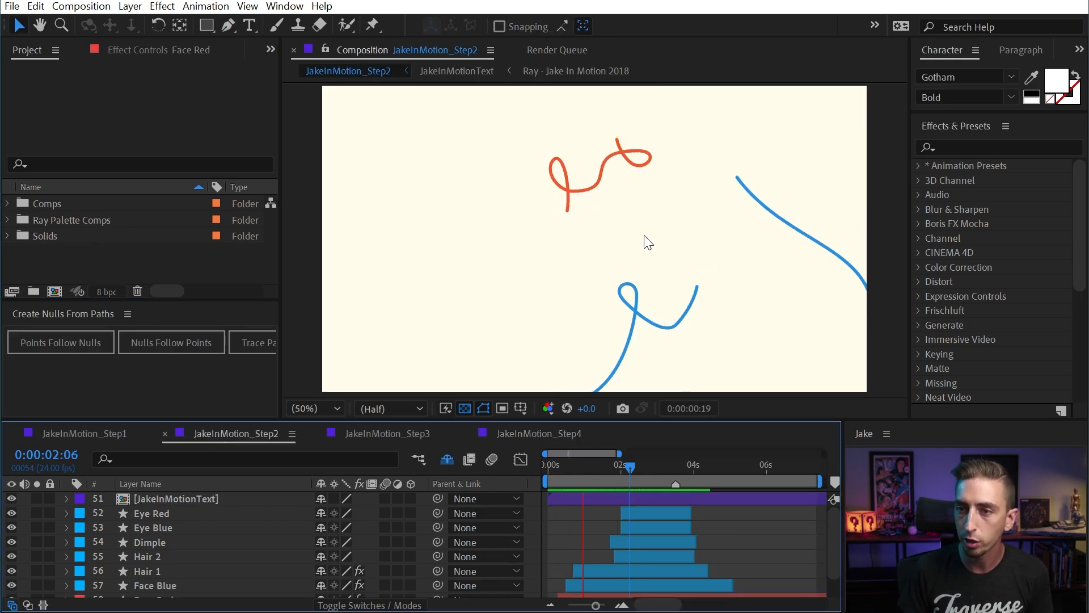
pyautogui.moveTo(577, 464); pyautogui.dragTo(652, 467)
pyautogui.hotkey('ctrl', 'Up')
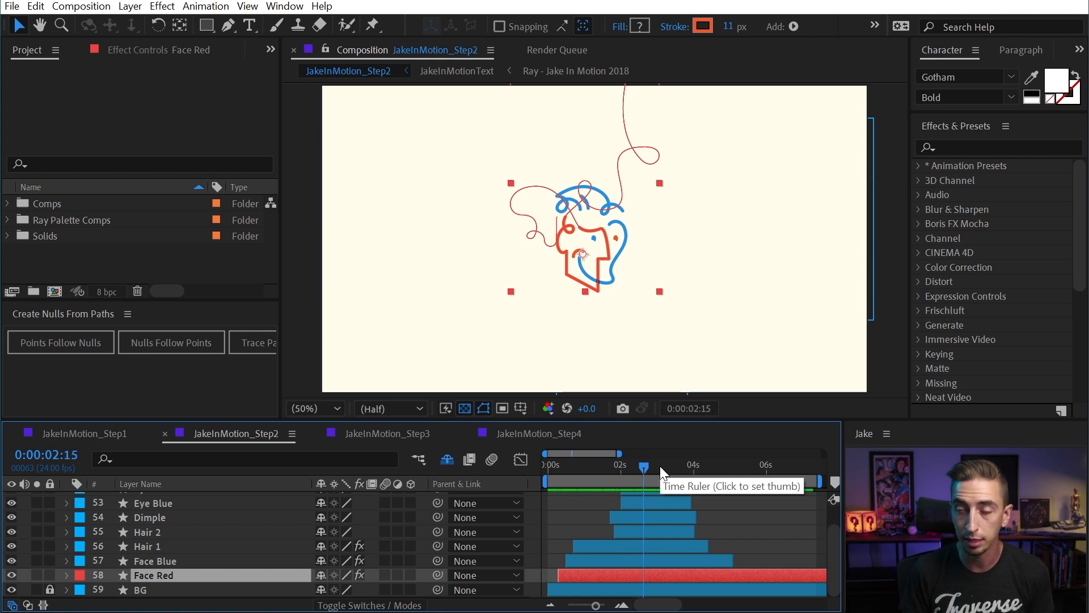
# Step: Solo the Hair 1 layer with the transparency grid off and scrub its line closely from 0:00:02:00 to 0:00:02:10
pyautogui.click(585, 546)
pyautogui.moveTo(573, 465); pyautogui.dragTo(621, 459)
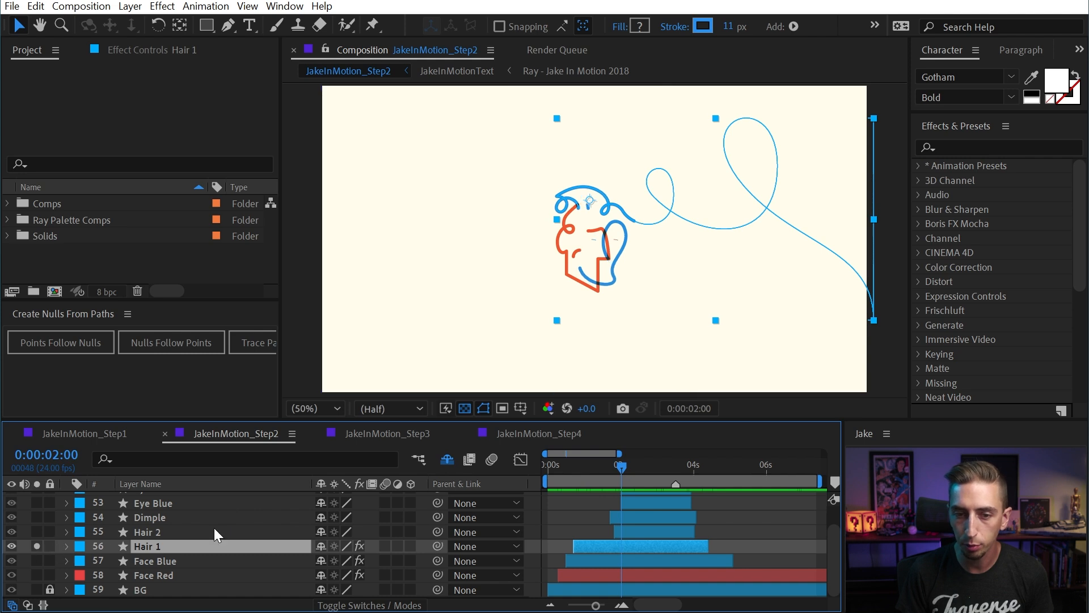
pyautogui.click(465, 409)
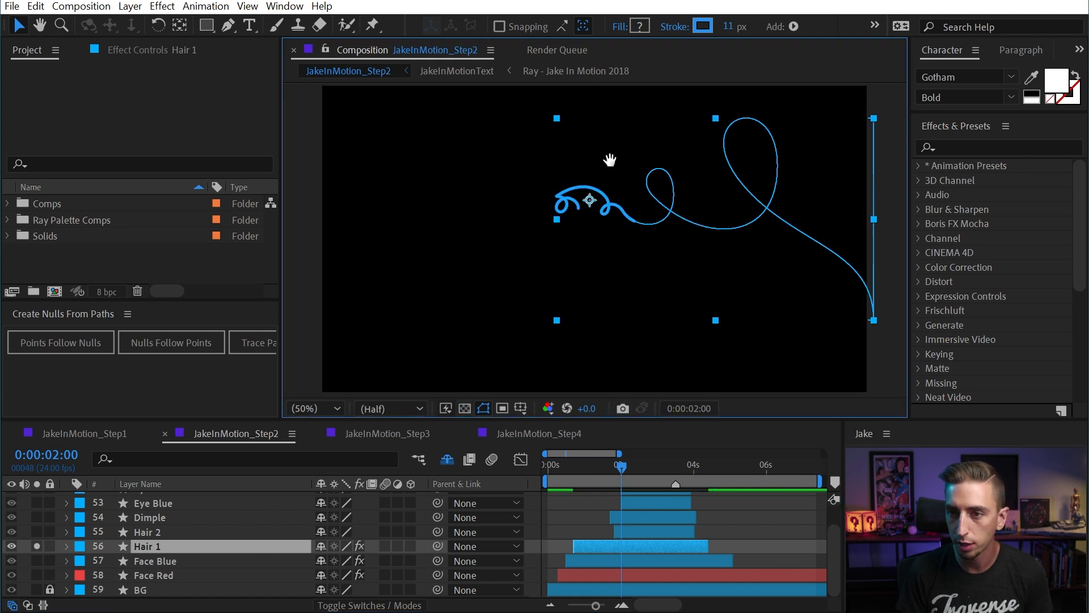
pyautogui.press('h')
pyautogui.scroll(2, 594, 213)
pyautogui.press('v')
pyautogui.moveTo(615, 463)
pyautogui.mouseDown()
pyautogui.moveTo(574, 472)
pyautogui.moveTo(636, 466)
pyautogui.mouseUp()
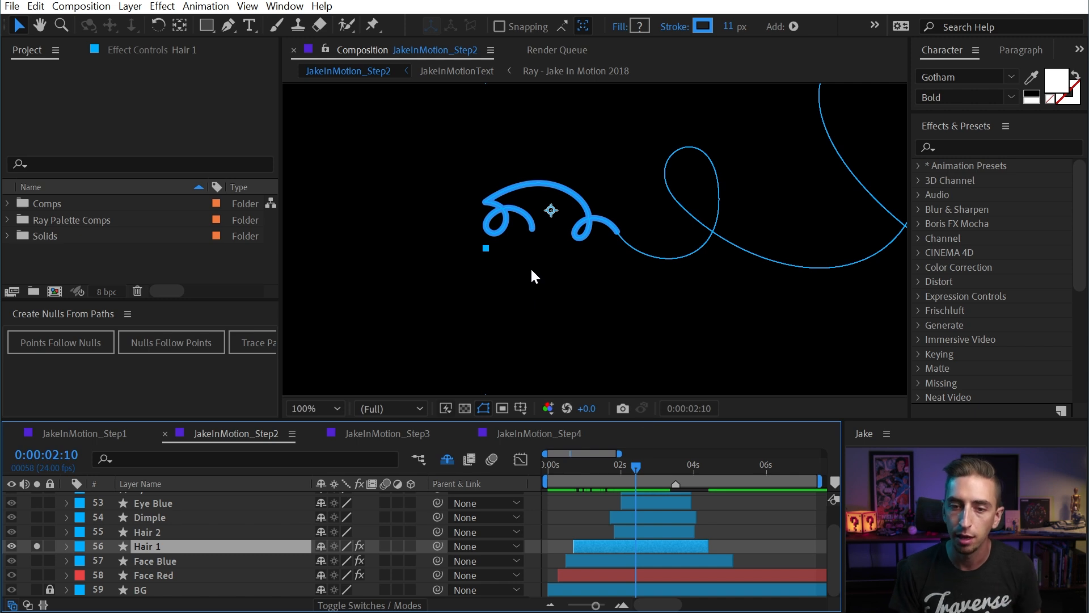
# Step: Unsolo Hair 1, play the full face animation, and park the time at 0:00:02:08
pyautogui.click(36, 546)
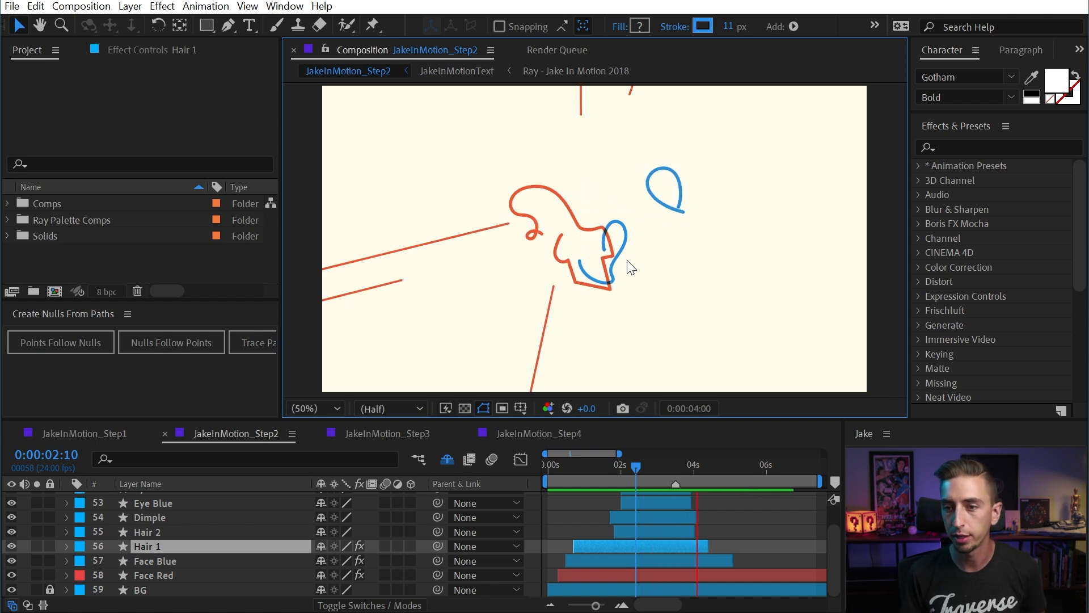
pyautogui.press('space')
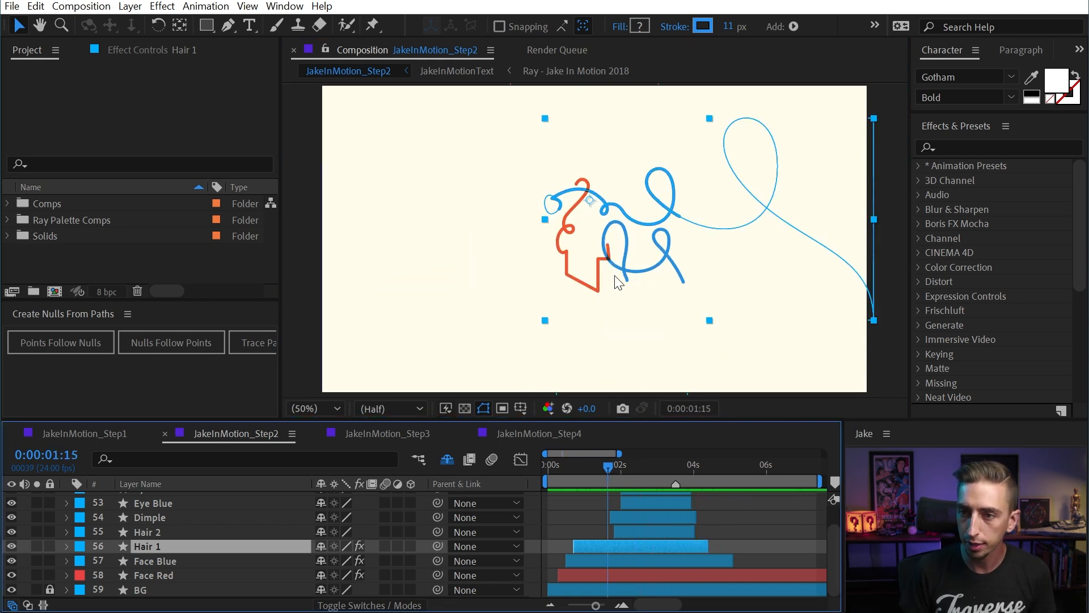
pyautogui.click(629, 468)
# Step: Solo the Face Blue layer and scrub back to 0:00:01:19 to view its line alone
pyautogui.click(147, 561)
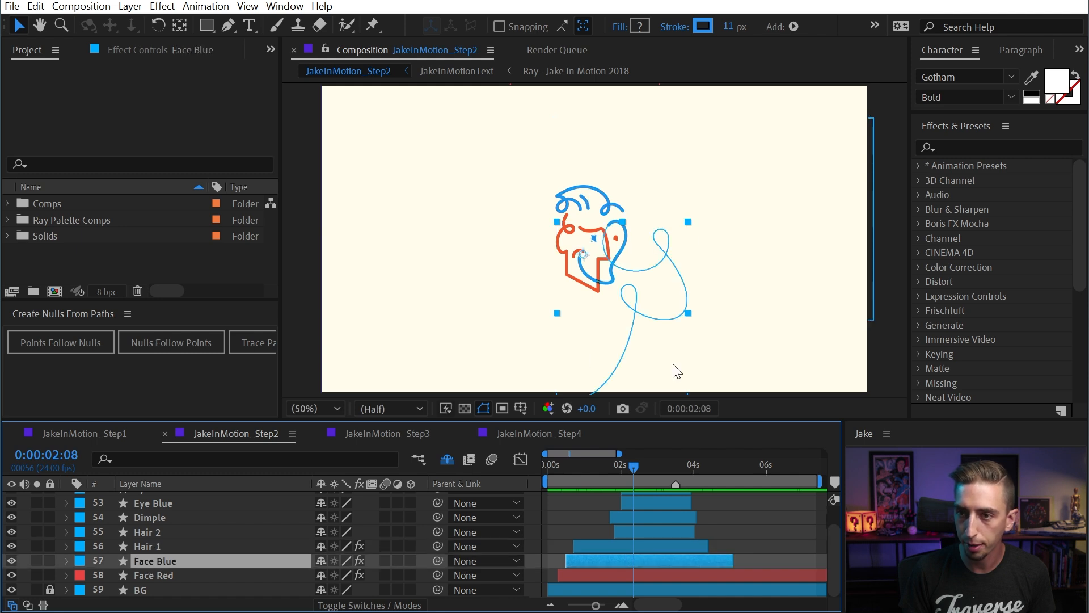
pyautogui.moveTo(639, 474); pyautogui.dragTo(614, 469)
pyautogui.click(37, 561)
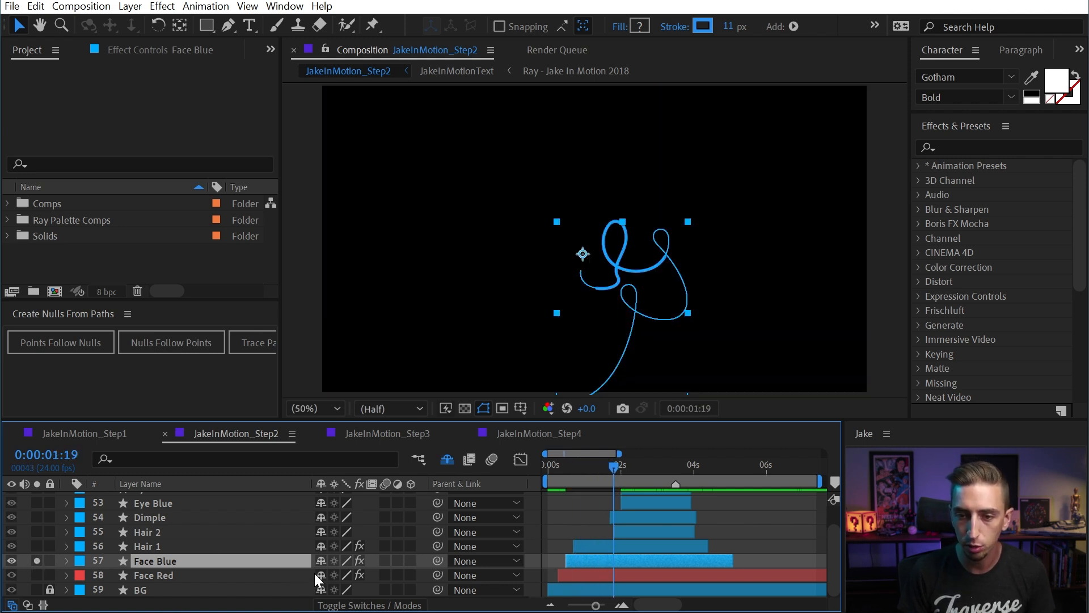
# Step: Reveal the hidden shy layers and review the full list of nulls in the maximized timeline
pyautogui.click(454, 455)
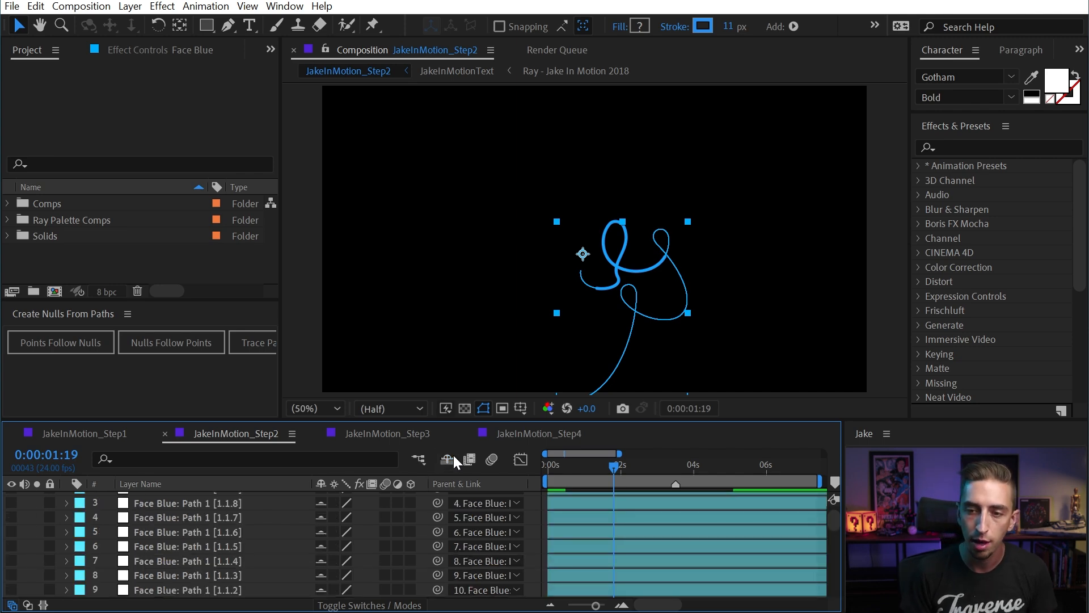
pyautogui.press('`')
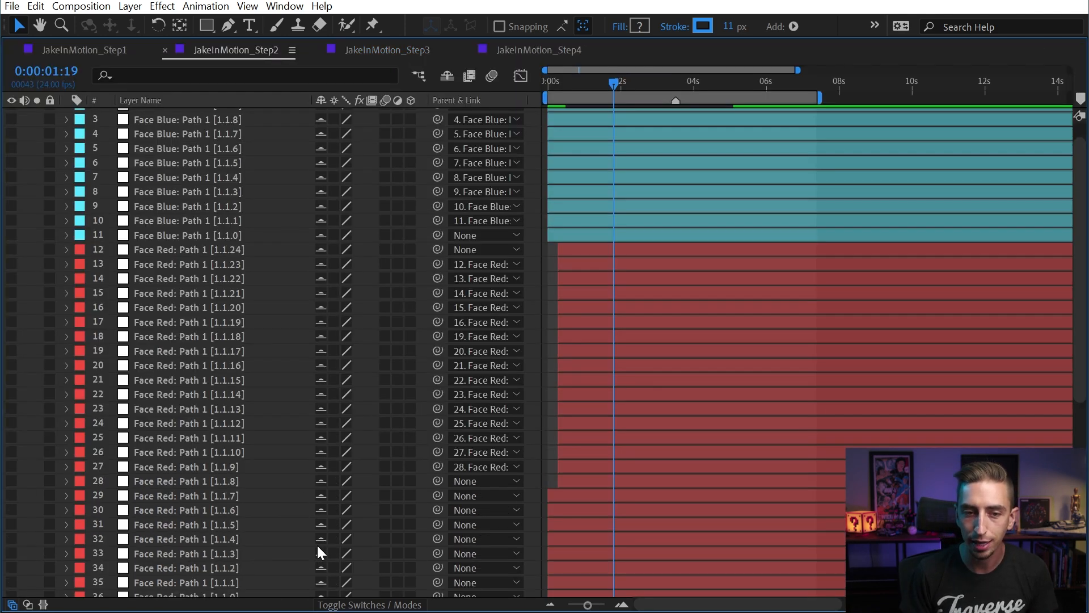
pyautogui.scroll(-8, 271, 180)
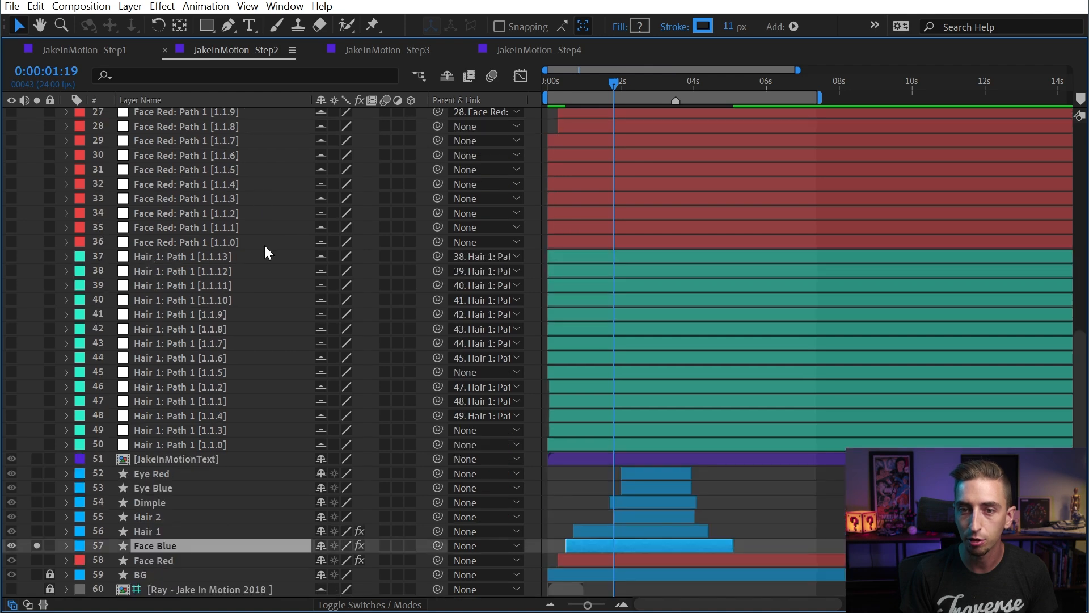
pyautogui.scroll(10, 265, 246)
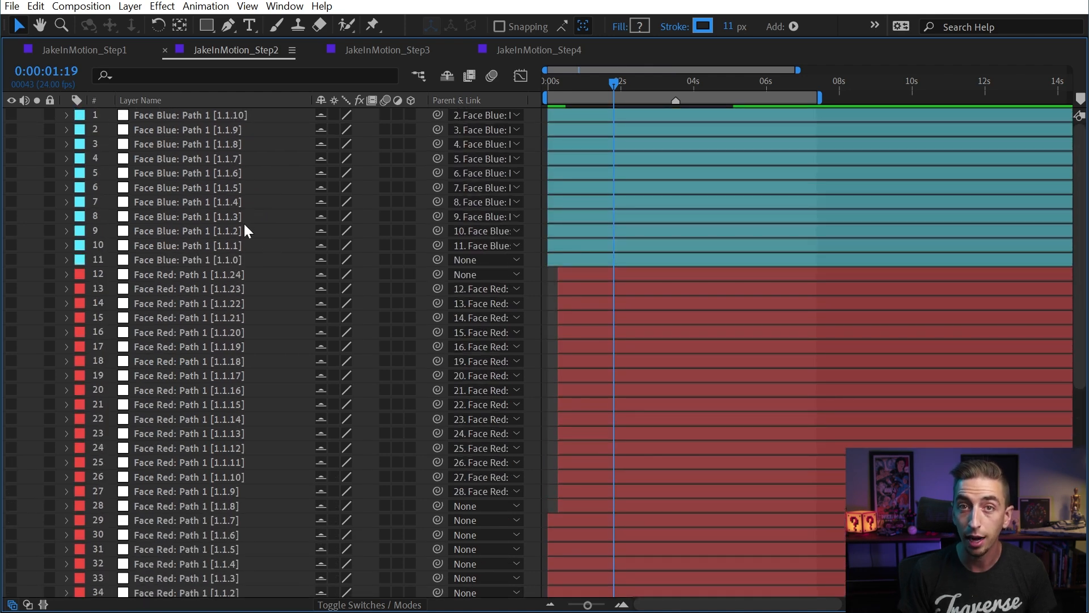
pyautogui.scroll(-7, 217, 229)
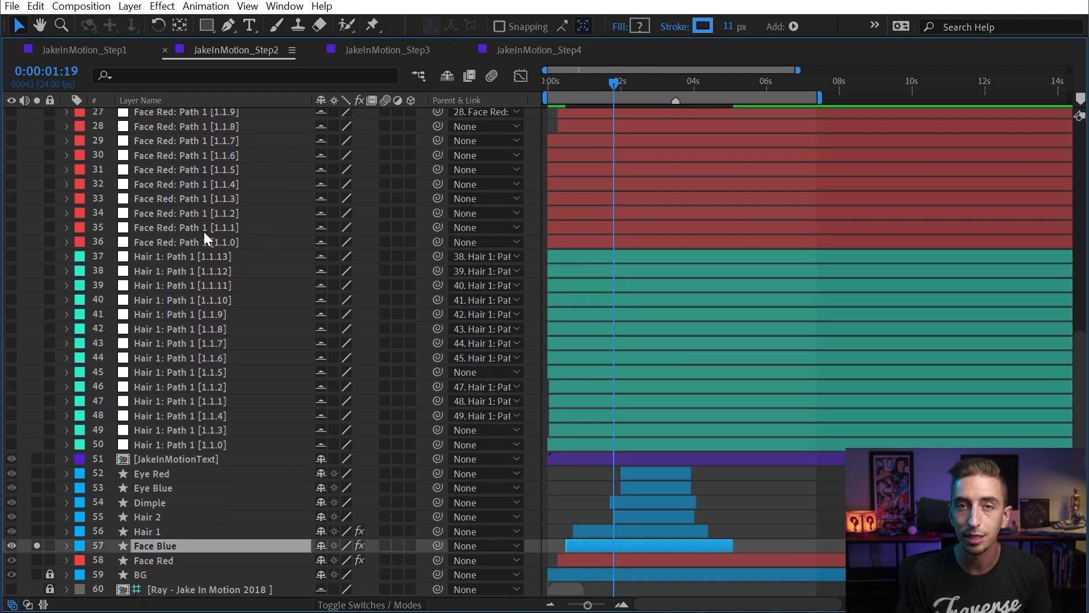
# Step: Select the label group of the Hair 1 nulls, switch to the Face Blue nulls' group, and make those visible and soloed
pyautogui.click(79, 257)
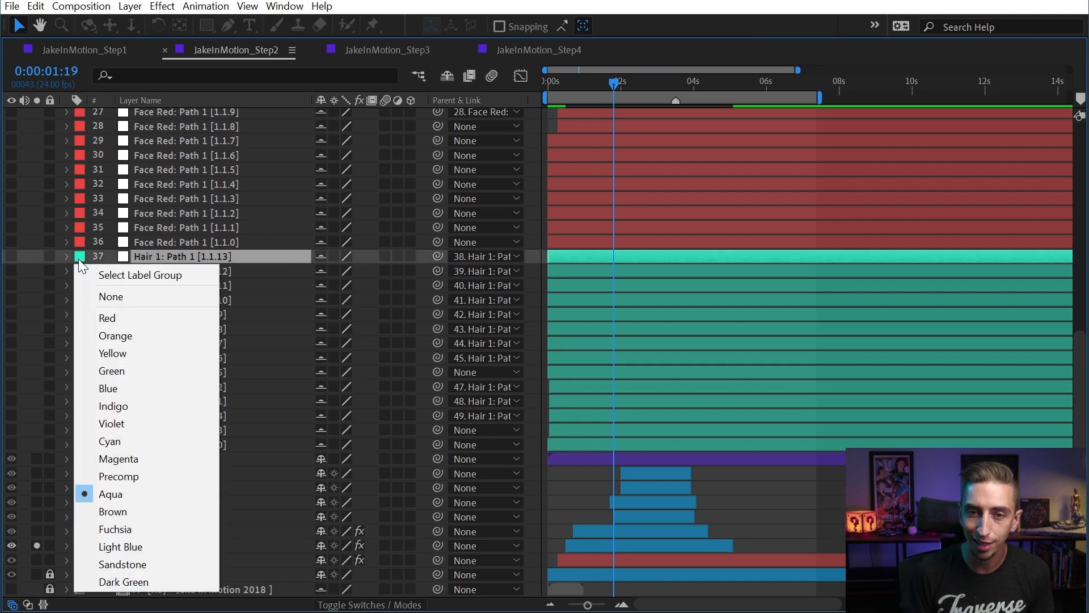
pyautogui.click(128, 275)
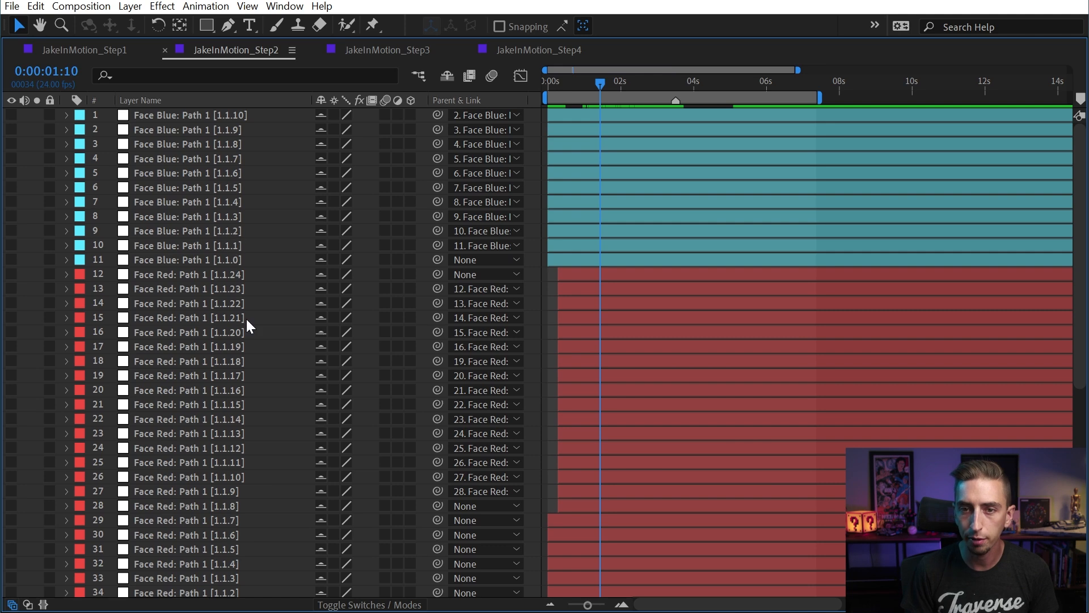
pyautogui.click(91, 259)
pyautogui.click(82, 258)
pyautogui.click(97, 274)
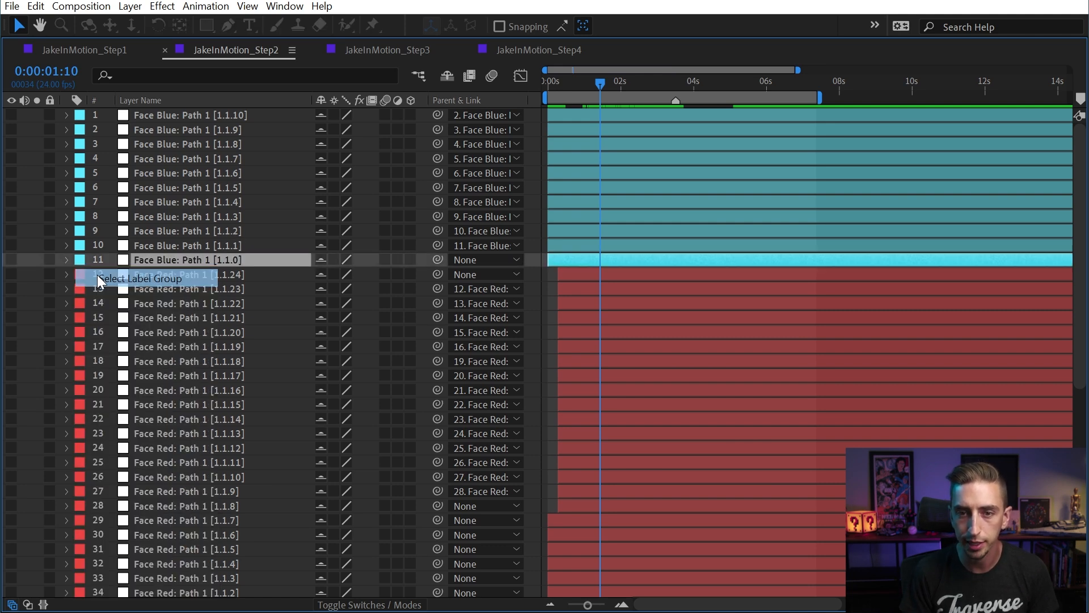
pyautogui.click(38, 115)
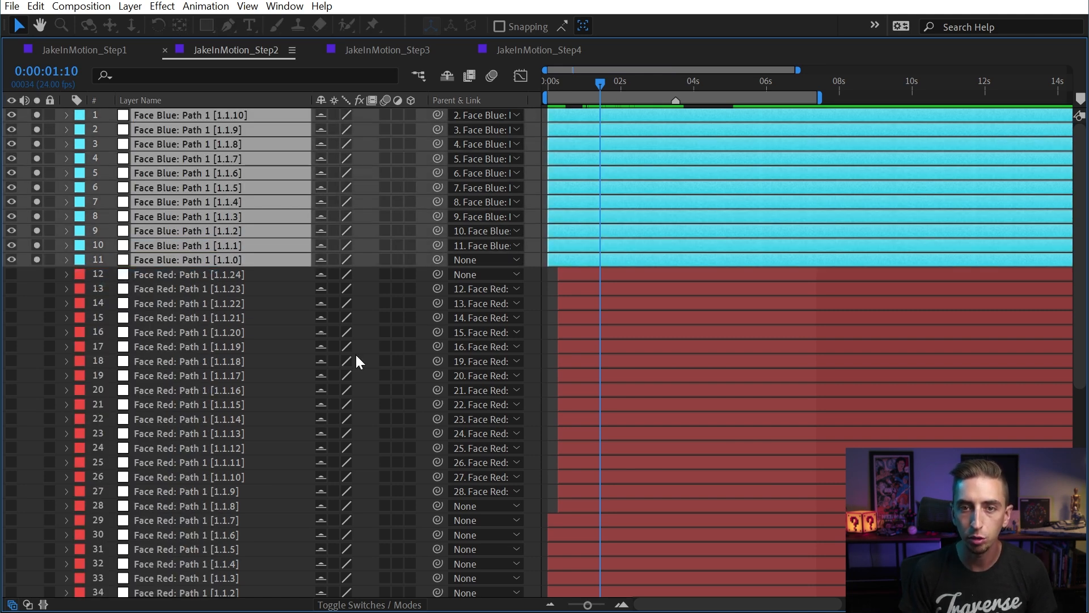
# Step: Restore the timeline size, frame the Face Blue nulls at 100%, deselect them, and scrub their motion from 0:00:00:11 to 0:00:02:15
pyautogui.press('`')
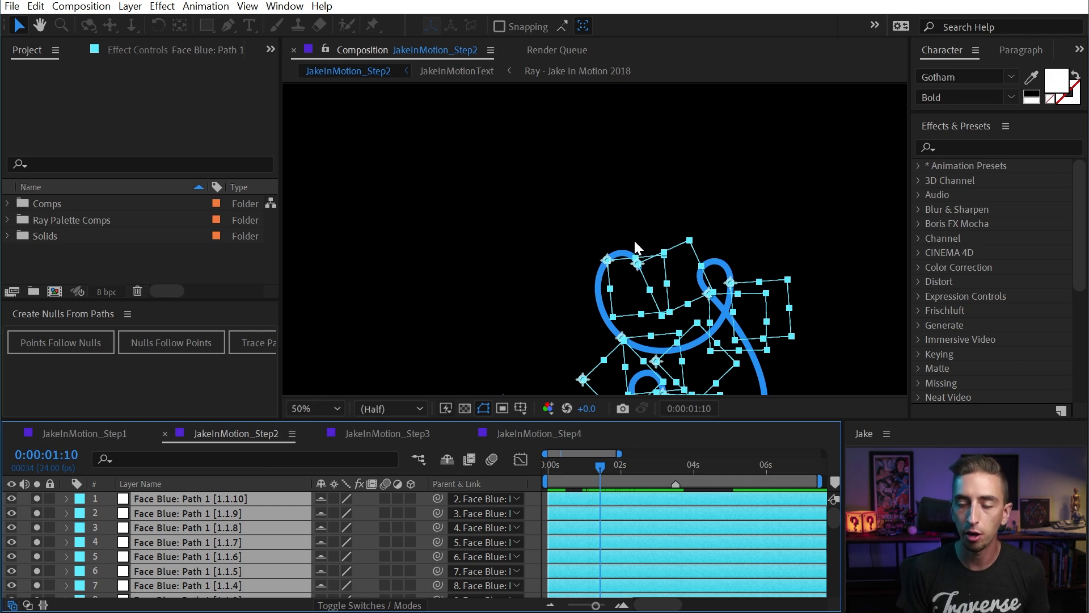
pyautogui.scroll(-1, 635, 243)
pyautogui.moveTo(620, 231); pyautogui.dragTo(554, 174)
pyautogui.scroll(1, 583, 226)
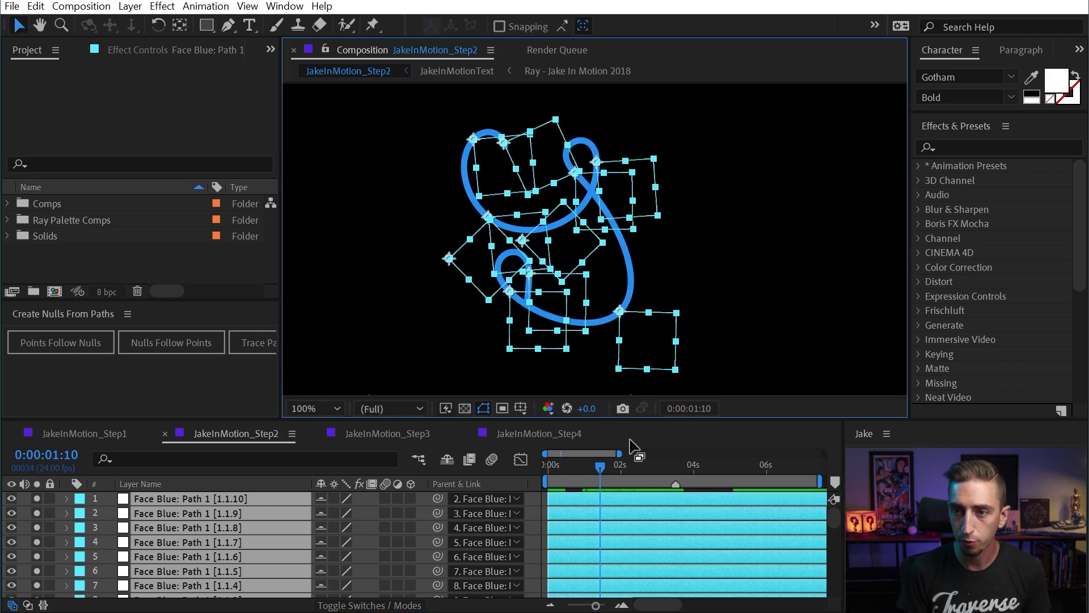
pyautogui.press('F2')
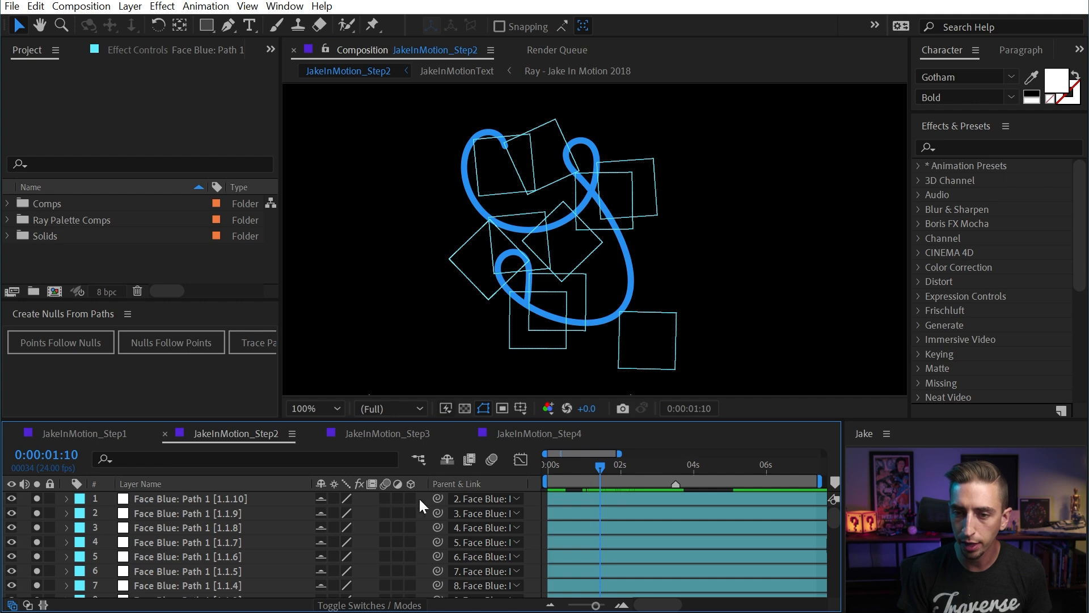
pyautogui.click(564, 470)
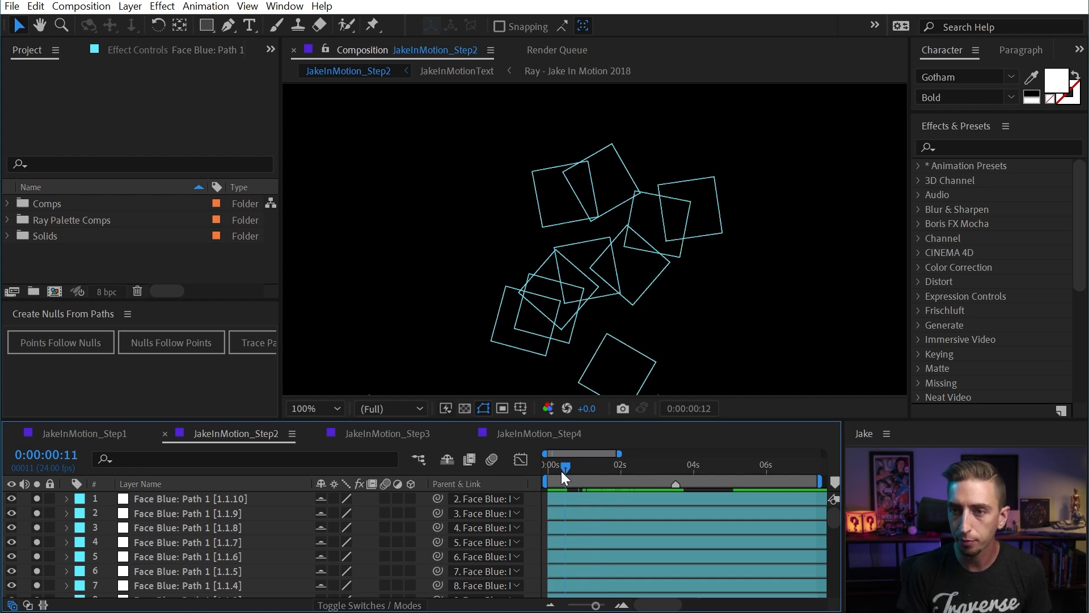
pyautogui.moveTo(591, 465)
pyautogui.mouseDown()
pyautogui.moveTo(601, 468)
pyautogui.moveTo(580, 466)
pyautogui.moveTo(645, 462)
pyautogui.mouseUp()
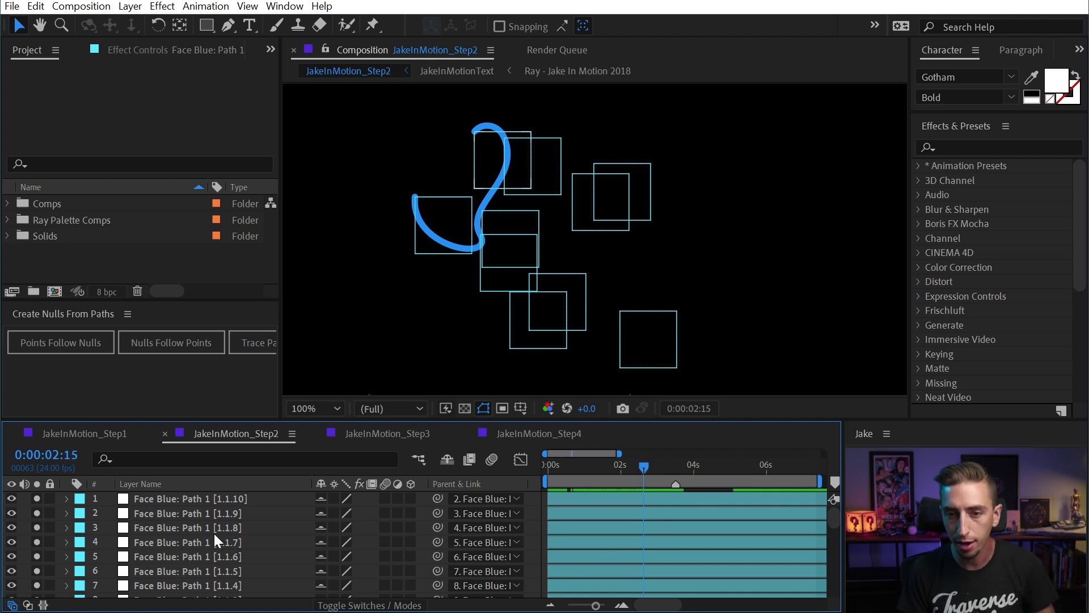
# Step: Trace the Face Blue parenting chain by selecting null [1.1.10], root null [1.1.0], and each null up to [1.1.6] in turn
pyautogui.click(222, 501)
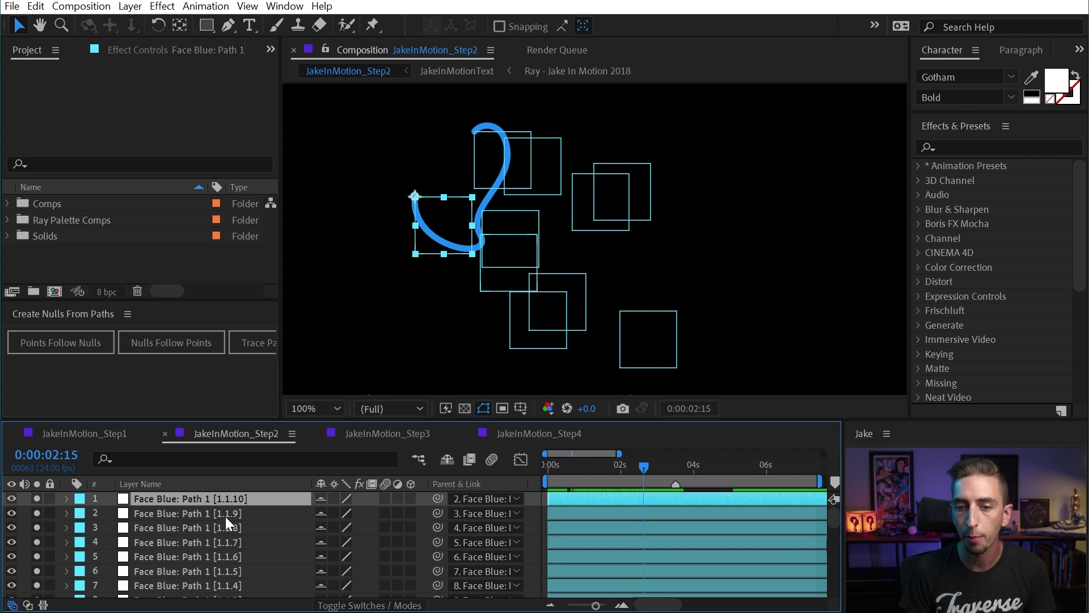
pyautogui.scroll(-3, 229, 519)
pyautogui.click(166, 556)
pyautogui.scroll(-2, 799, 176)
pyautogui.moveTo(799, 176); pyautogui.dragTo(688, 238)
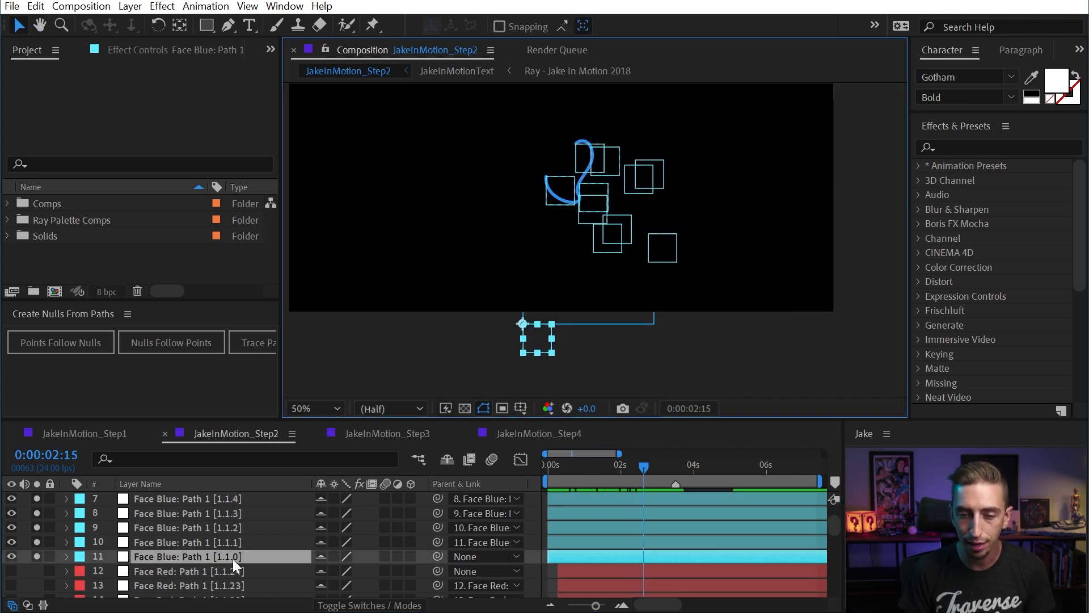
pyautogui.press('v')
pyautogui.hotkey('ctrl', 'Up')
pyautogui.hotkey('ctrl', 'Up')
pyautogui.hotkey('ctrl', 'Up')
pyautogui.hotkey('ctrl', 'Up')
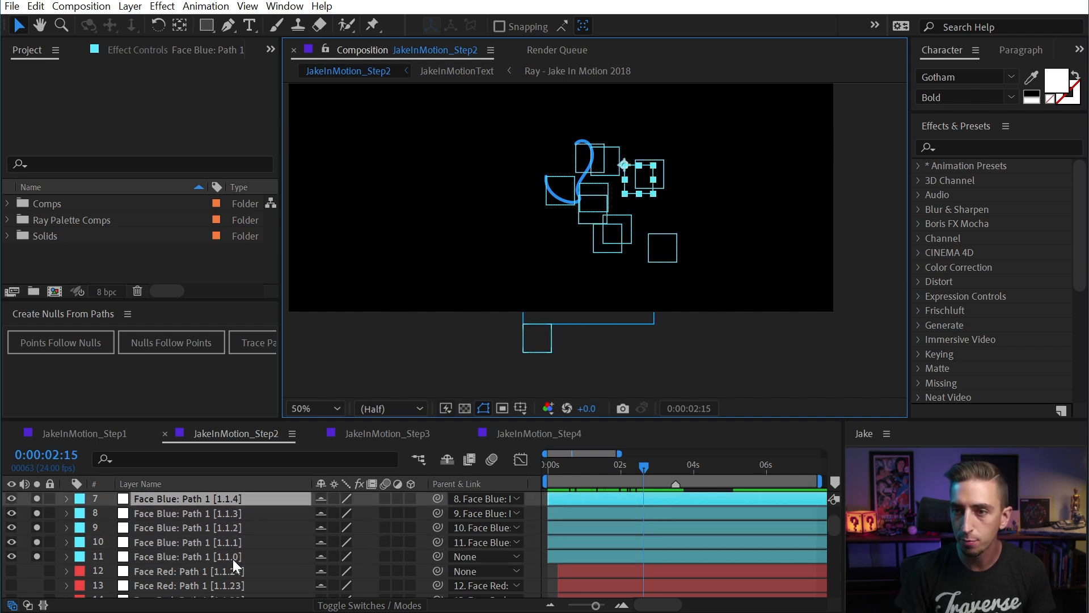
pyautogui.hotkey('ctrl', 'Up')
pyautogui.hotkey('ctrl', 'Up')
# Step: Show the Rotation keyframes of Face Blue nulls [1.1.6] through [1.1.0] and scrub from 0:00:00:19 to 0:00:02:19
pyautogui.moveTo(622, 464); pyautogui.dragTo(576, 465)
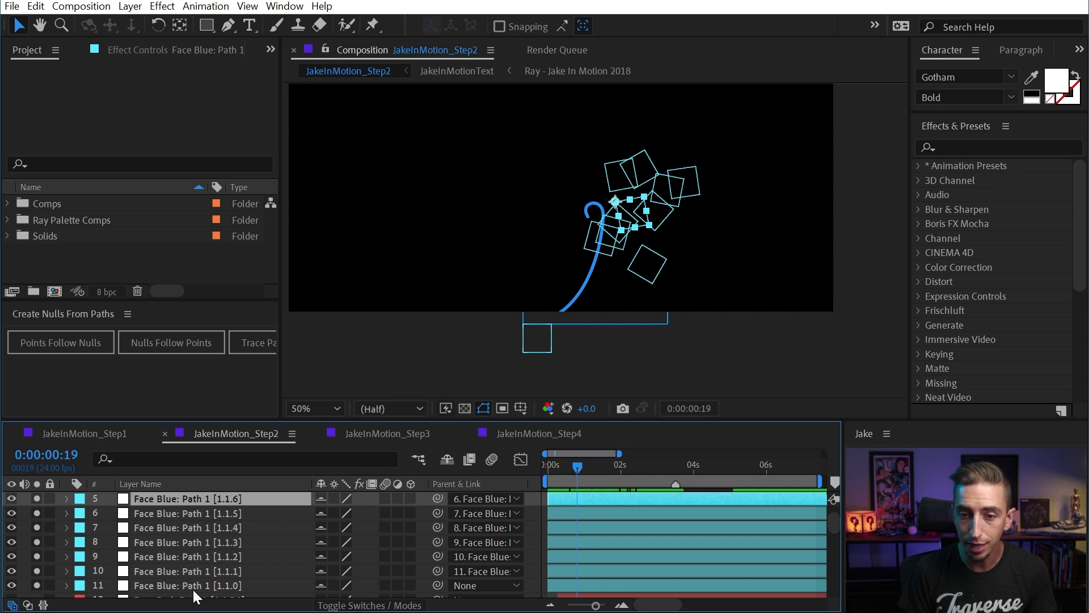
pyautogui.keyDown('shift'); pyautogui.click(190, 584); pyautogui.keyUp('shift')
pyautogui.press('r')
pyautogui.scroll(-4, 662, 537)
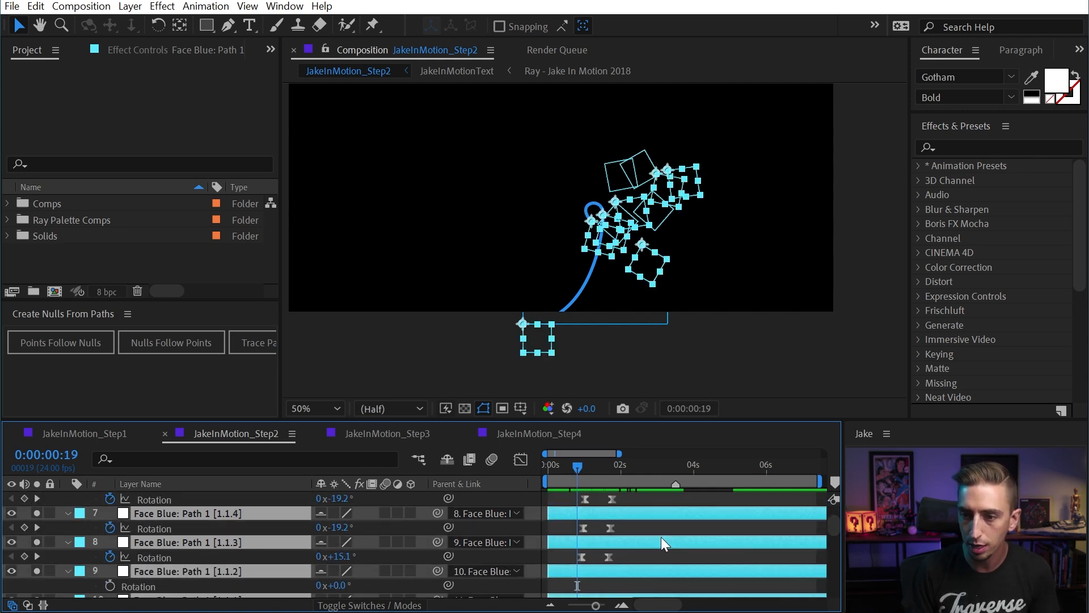
pyautogui.scroll(-2, 605, 528)
pyautogui.moveTo(587, 467); pyautogui.dragTo(651, 476)
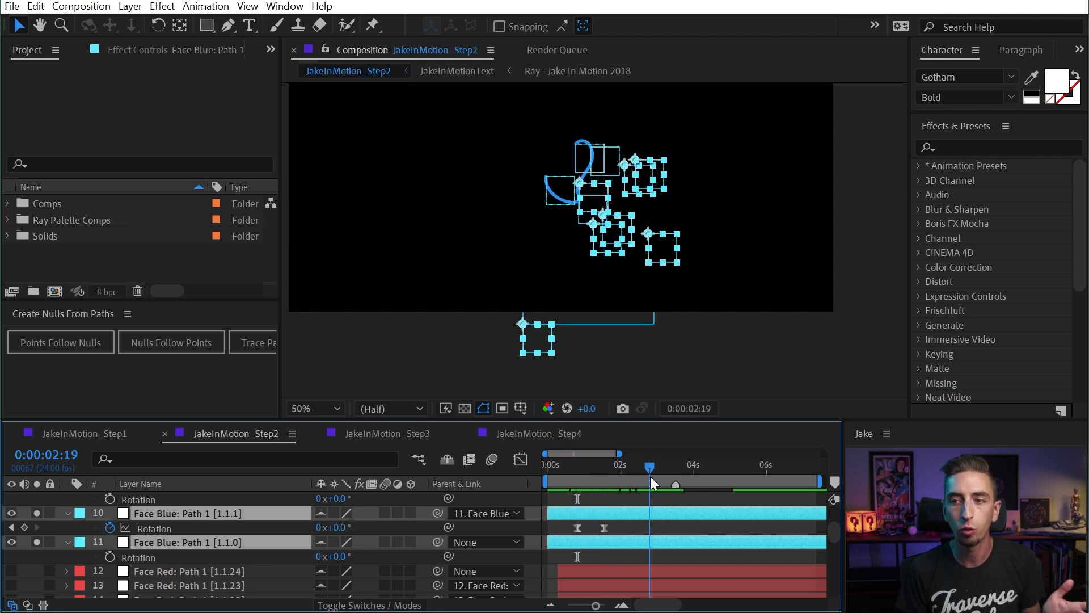
# Step: Deselect the nulls, return to 0:00:00:19, and select the first Rotation keyframe of Face Blue null [1.1.1] in a closer view
pyautogui.click(640, 523)
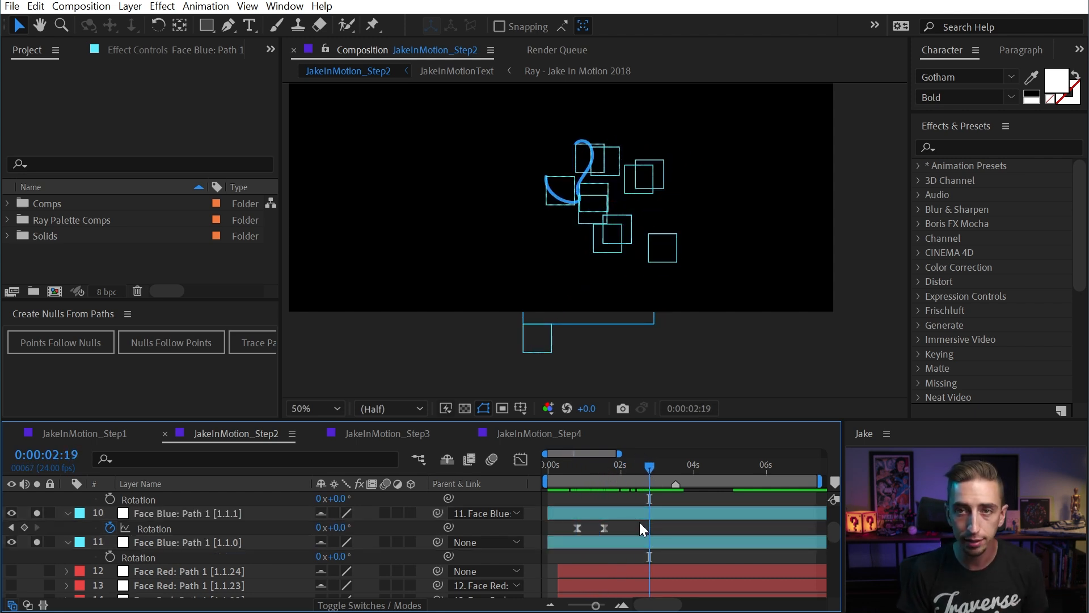
pyautogui.scroll(4, 630, 528)
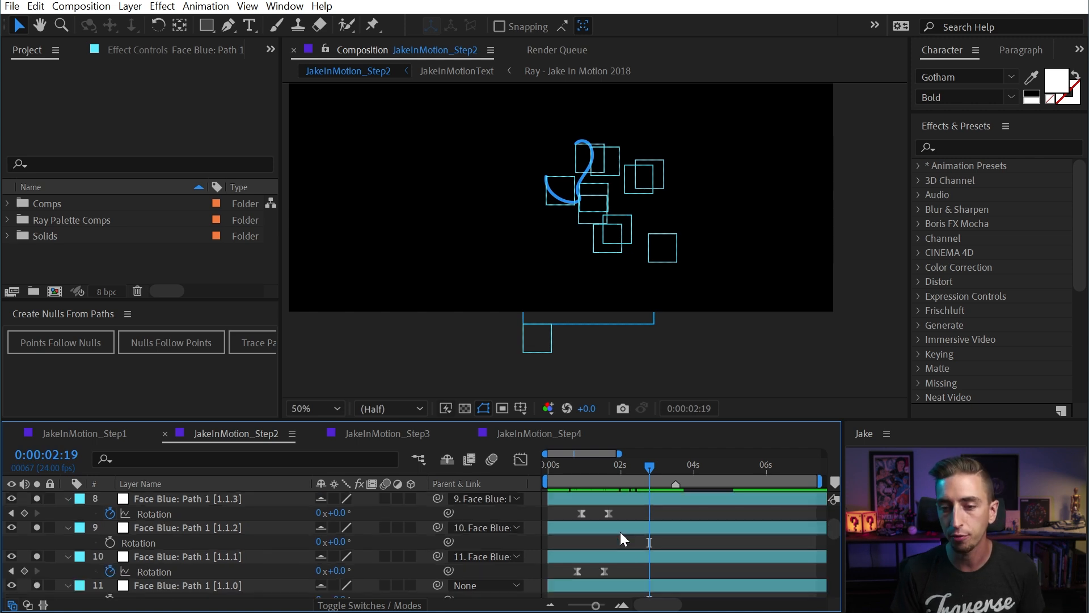
pyautogui.scroll(-5, 644, 492)
pyautogui.moveTo(625, 468); pyautogui.dragTo(576, 473)
pyautogui.press('.')
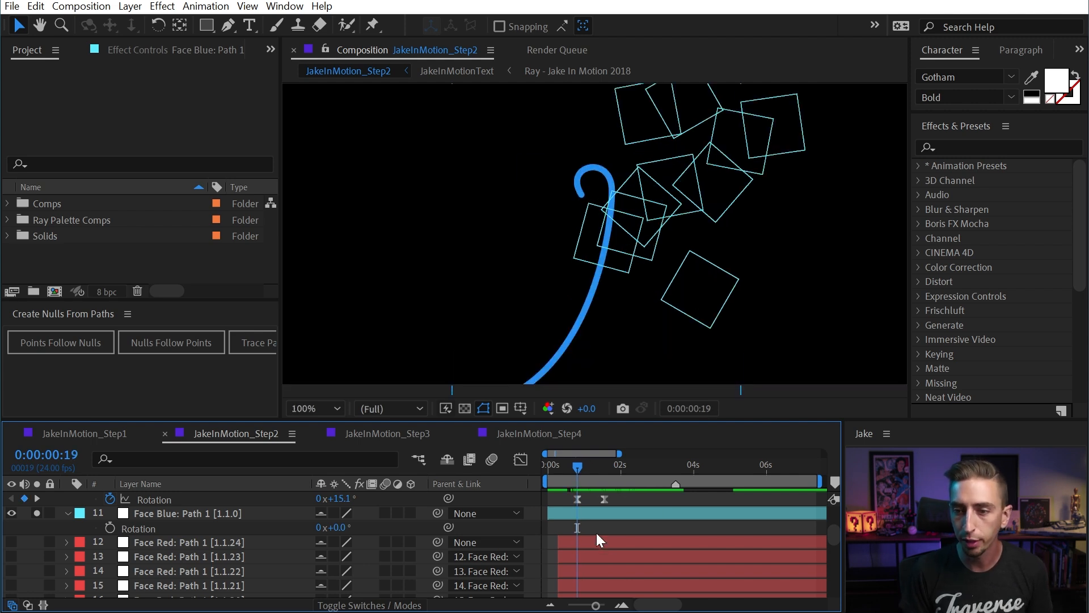
pyautogui.click(577, 499)
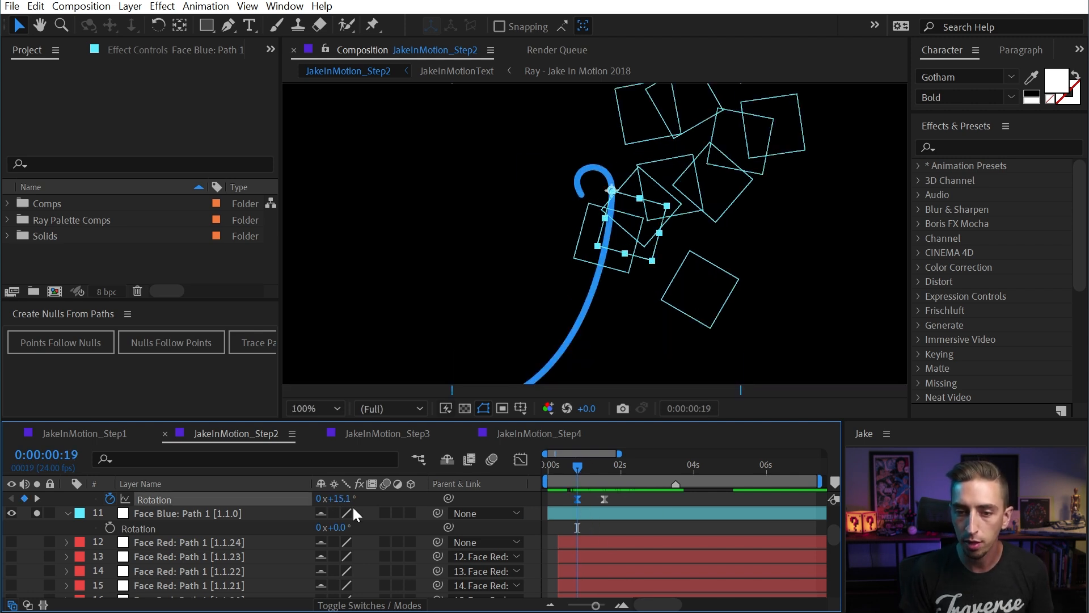
# Step: Select Face Blue nulls [1.1.0], [1.1.2], and [1.1.1] in turn and review the Rotation properties up to null [1.1.4]
pyautogui.scroll(2, 400, 536)
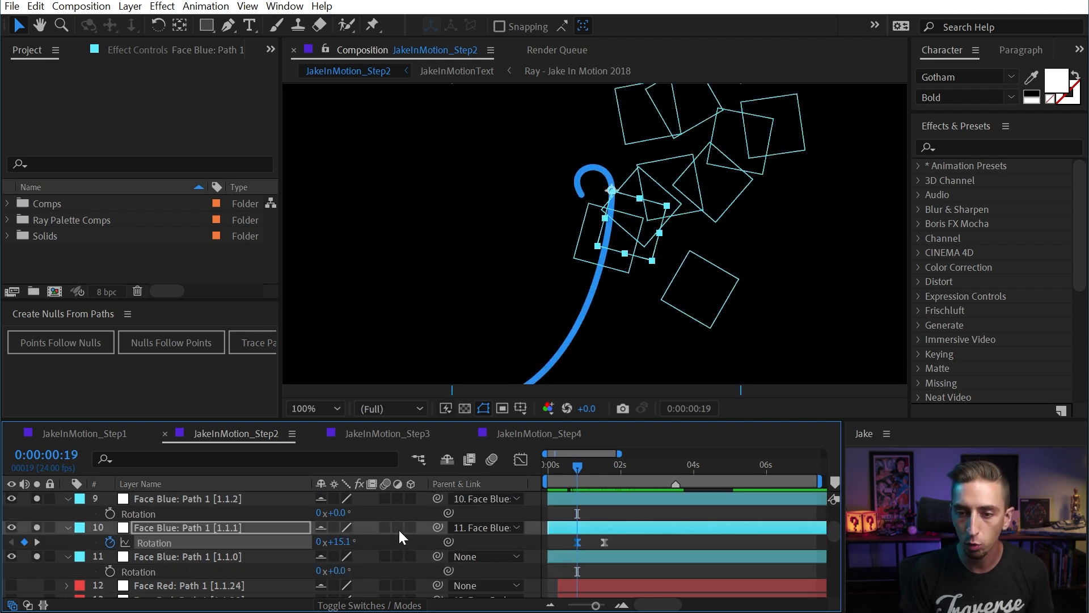
pyautogui.click(205, 559)
pyautogui.click(230, 501)
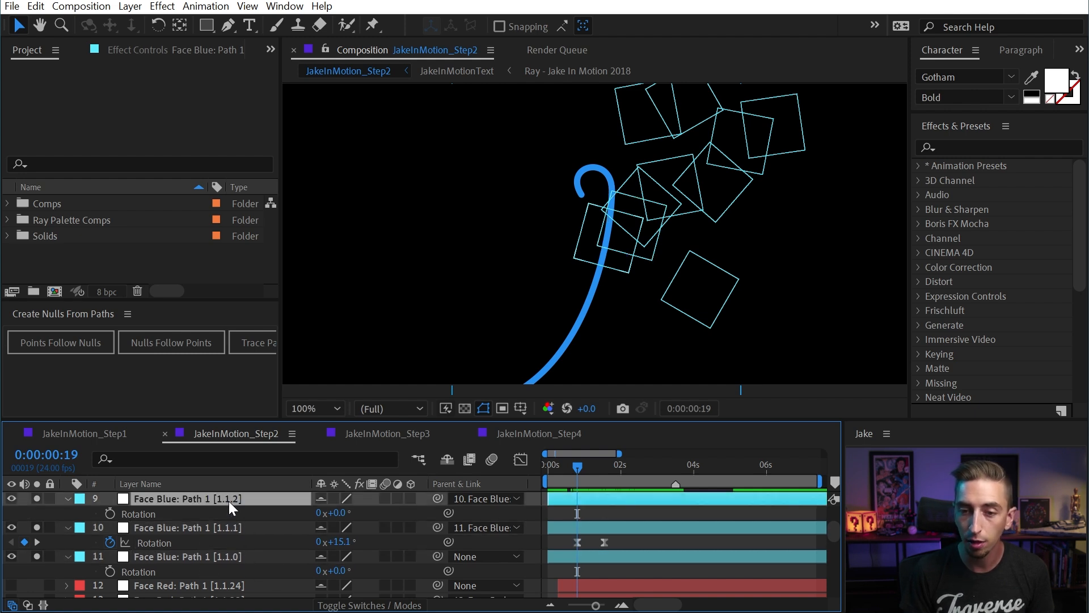
pyautogui.click(225, 526)
pyautogui.scroll(1, 250, 546)
pyautogui.scroll(2, 247, 541)
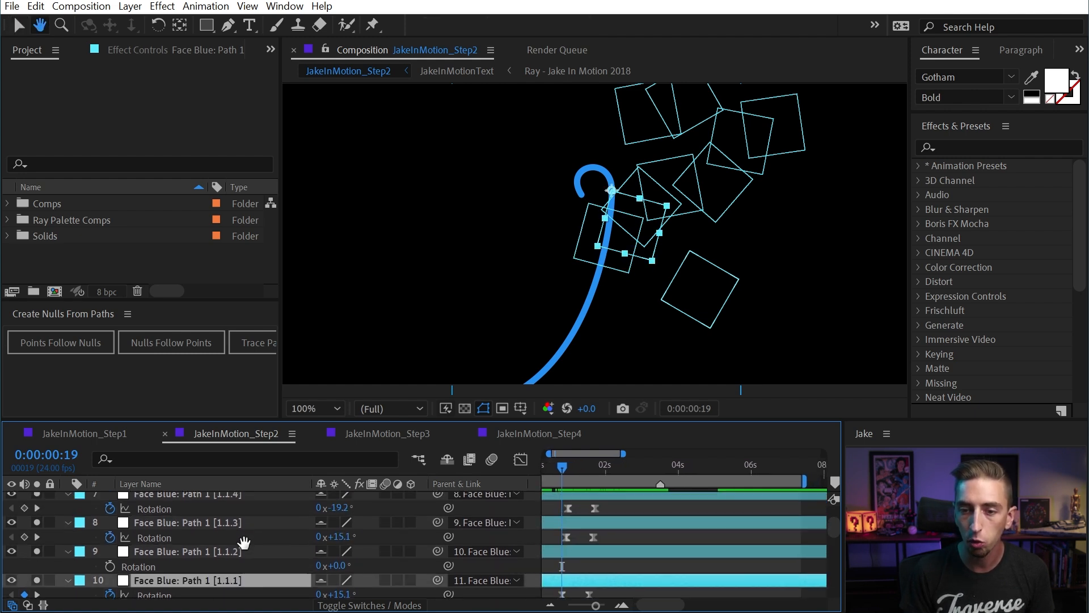
pyautogui.scroll(-3, 204, 541)
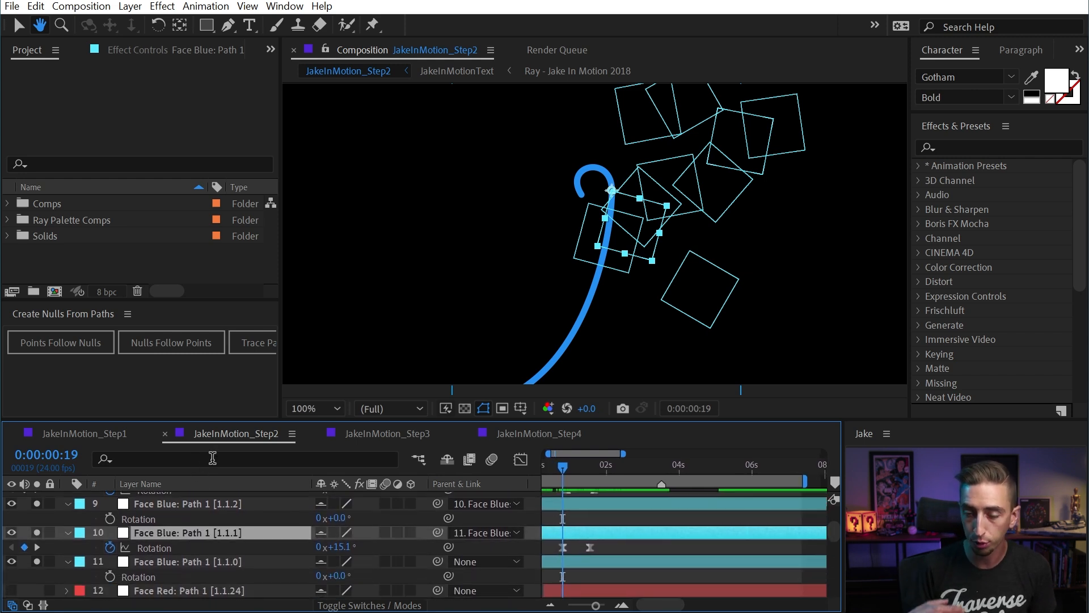
# Step: Try a different Rotation value on Face Blue null [1.1.1] at 0:00:00:19 and undo the change
pyautogui.press('v')
pyautogui.moveTo(345, 576)
pyautogui.mouseDown()
pyautogui.moveTo(281, 570)
pyautogui.moveTo(344, 563)
pyautogui.mouseUp()
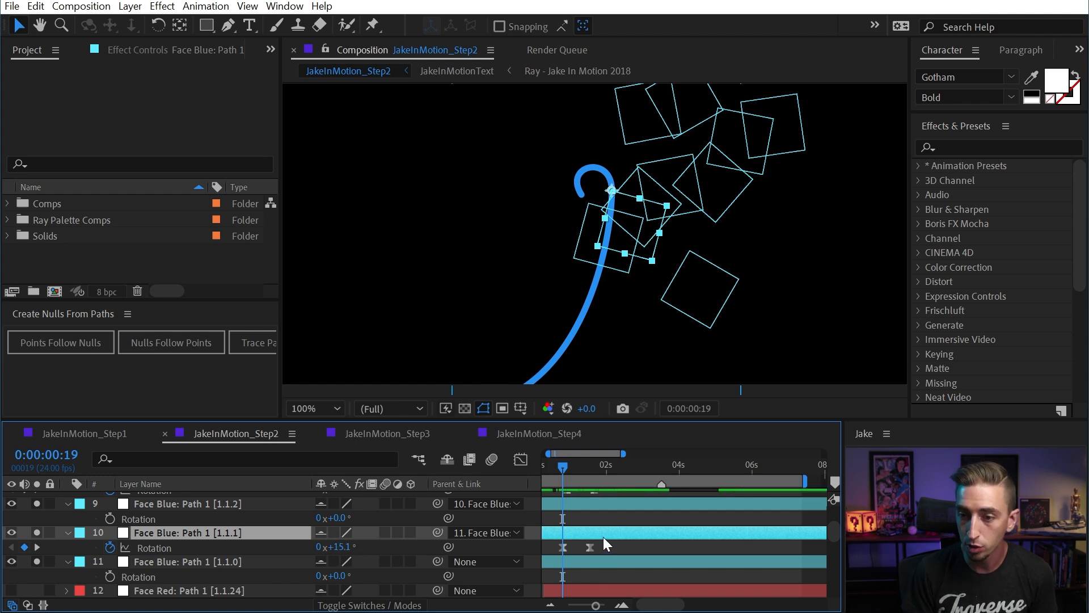
pyautogui.moveTo(334, 549); pyautogui.dragTo(381, 536)
pyautogui.hotkey('ctrl', 'z')
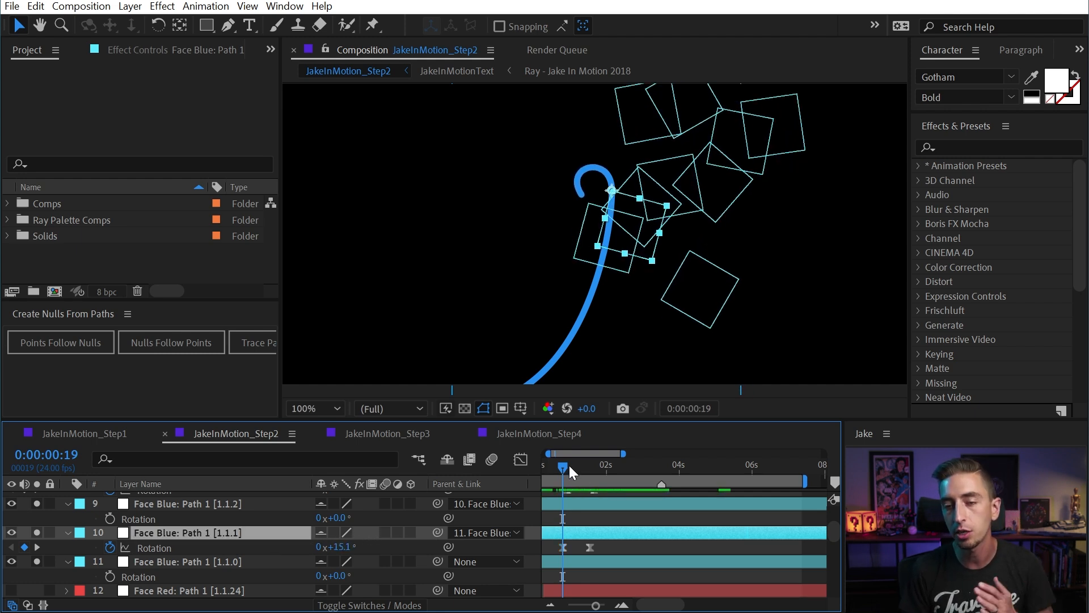
# Step: Scrub the line's motion to 0:00:01:02 and on to 0:00:02:10, reframing the composition around the nulls
pyautogui.moveTo(564, 452); pyautogui.dragTo(591, 457)
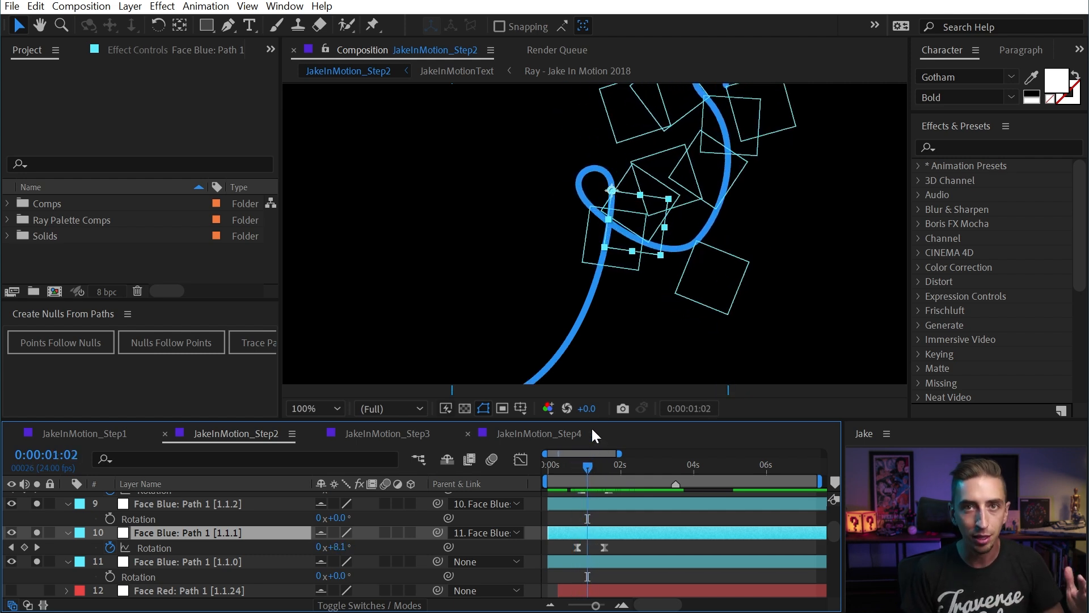
pyautogui.press('h')
pyautogui.moveTo(733, 150); pyautogui.dragTo(706, 217)
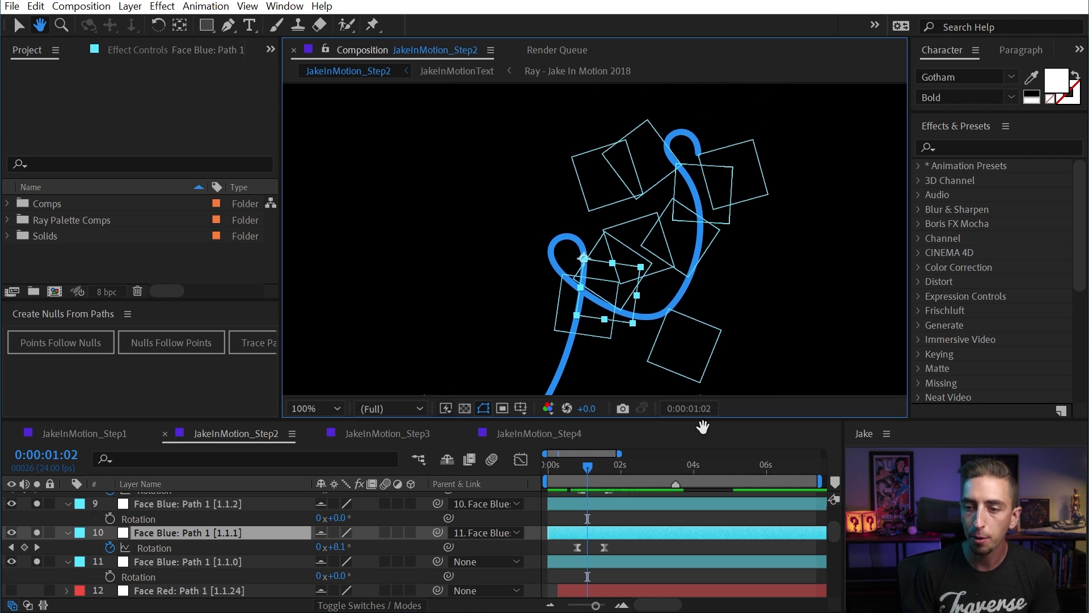
pyautogui.press('v')
pyautogui.scroll(3, 625, 534)
pyautogui.moveTo(581, 470); pyautogui.dragTo(636, 475)
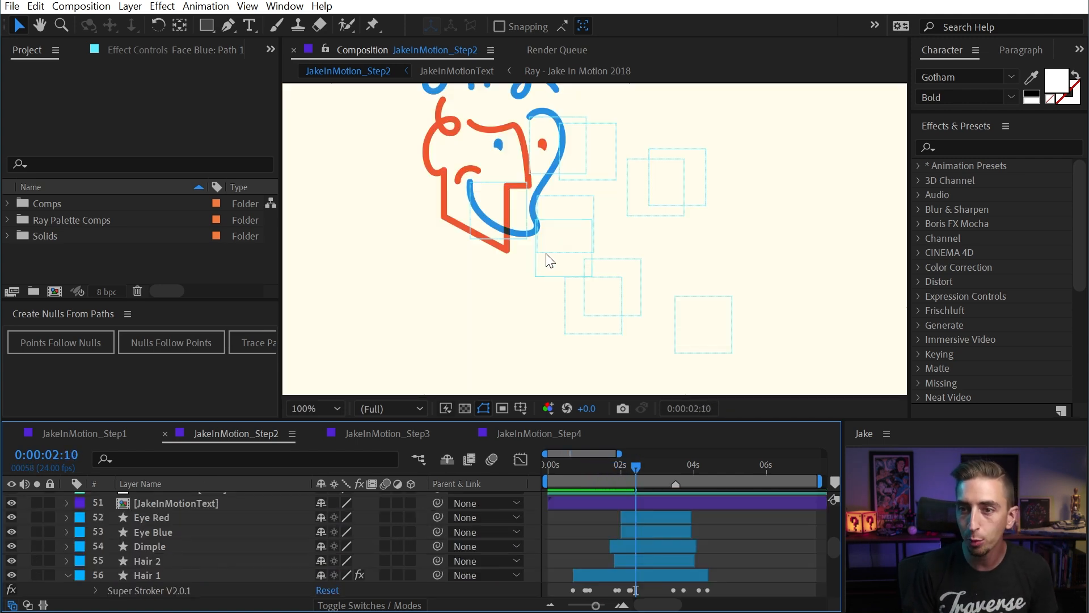
# Step: Move to 0:00:02:09, select all Face Blue nulls by their label group, and hide them
pyautogui.moveTo(637, 471)
pyautogui.mouseDown()
pyautogui.moveTo(592, 474)
pyautogui.moveTo(636, 472)
pyautogui.mouseUp()
pyautogui.scroll(5, 82, 521)
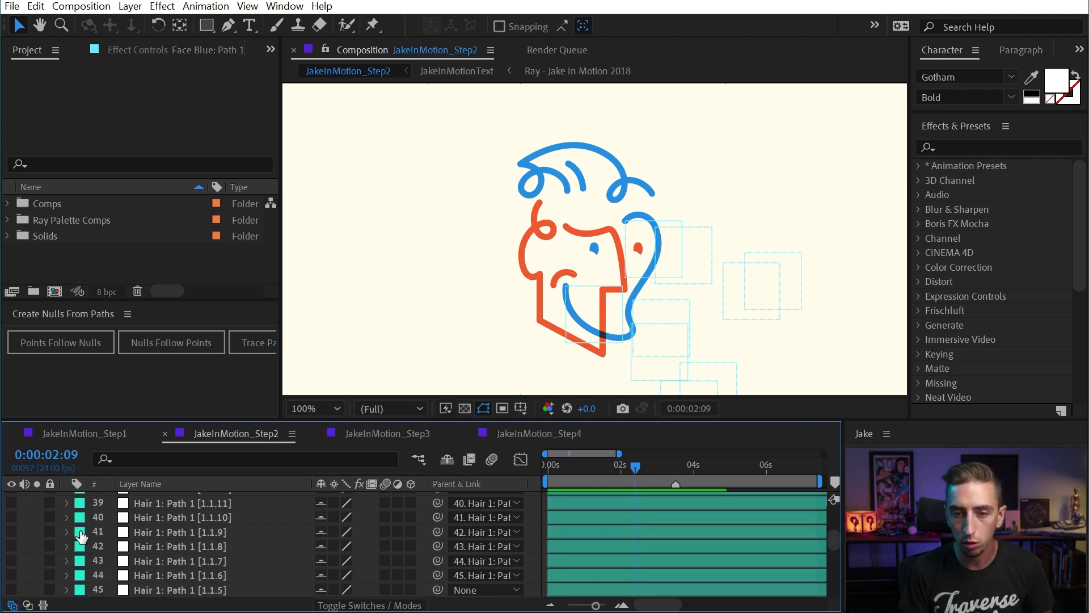
pyautogui.scroll(15, 83, 516)
pyautogui.click(79, 514)
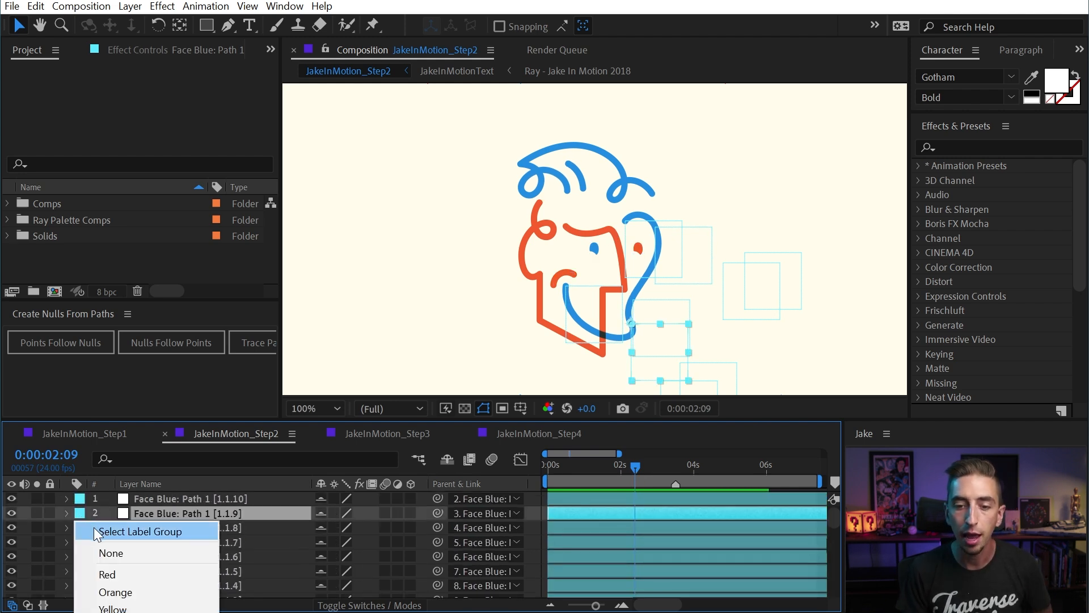
pyautogui.click(94, 526)
pyautogui.click(12, 511)
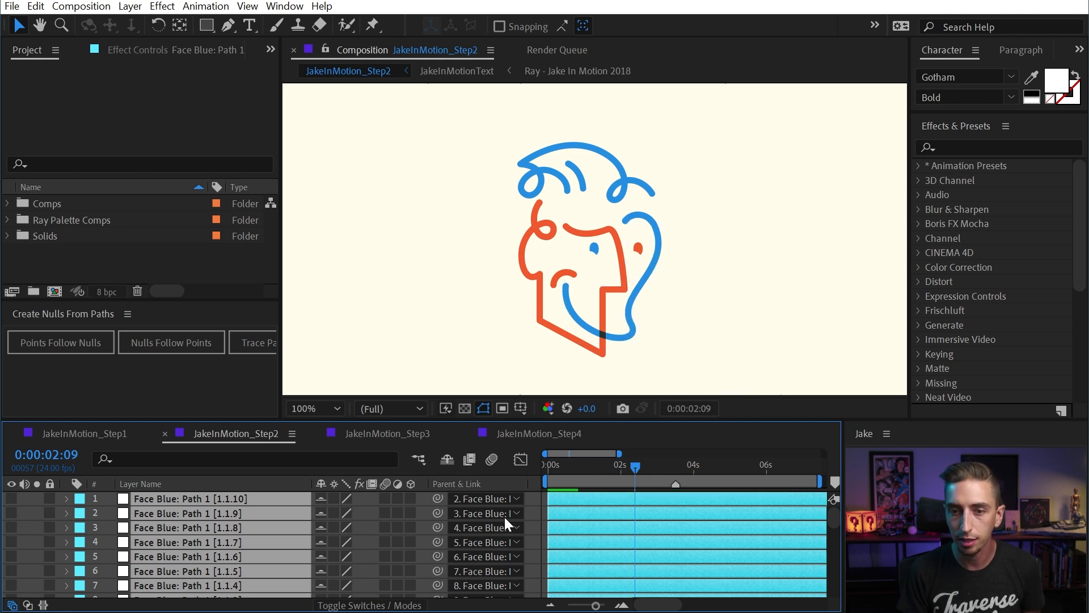
# Step: Deselect the nulls, show the whole JakeInMotion_Step2 frame, and preview its animation from near the start
pyautogui.click(543, 516)
pyautogui.moveTo(604, 468); pyautogui.dragTo(546, 464)
pyautogui.press(',')
pyautogui.press('space')
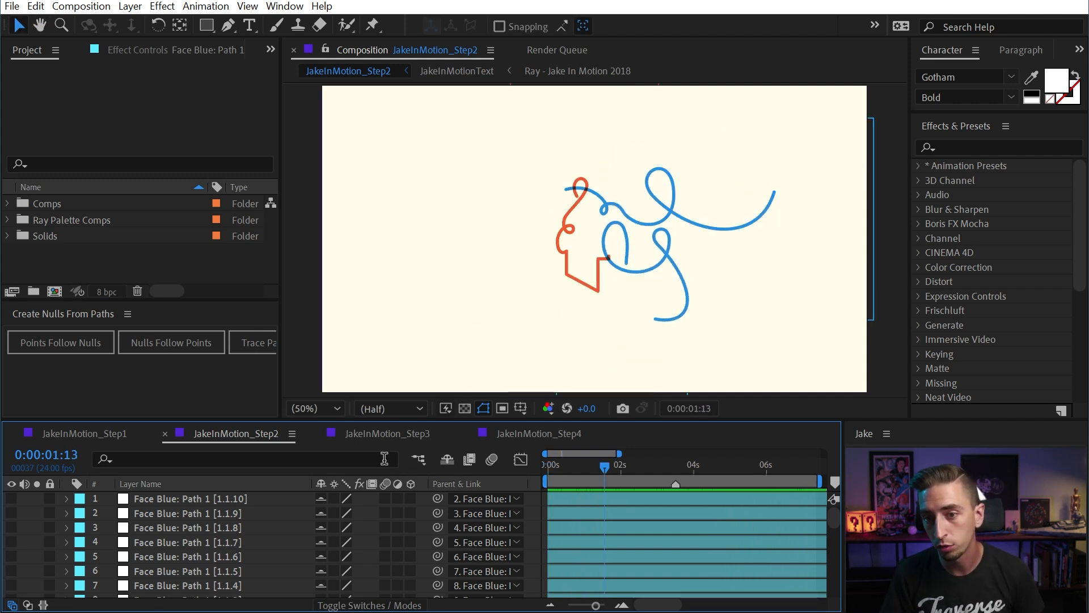
# Step: Open the JakeInMotion_Step3 composition, zoom it out to 50%, and play its animation
pyautogui.click(372, 434)
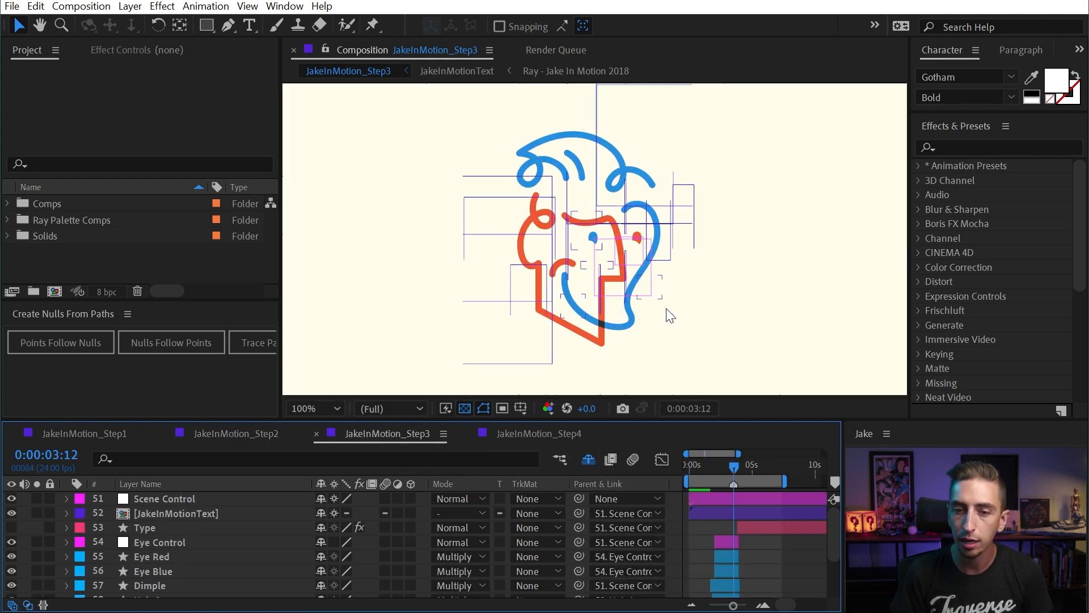
pyautogui.press(',')
pyautogui.press(',')
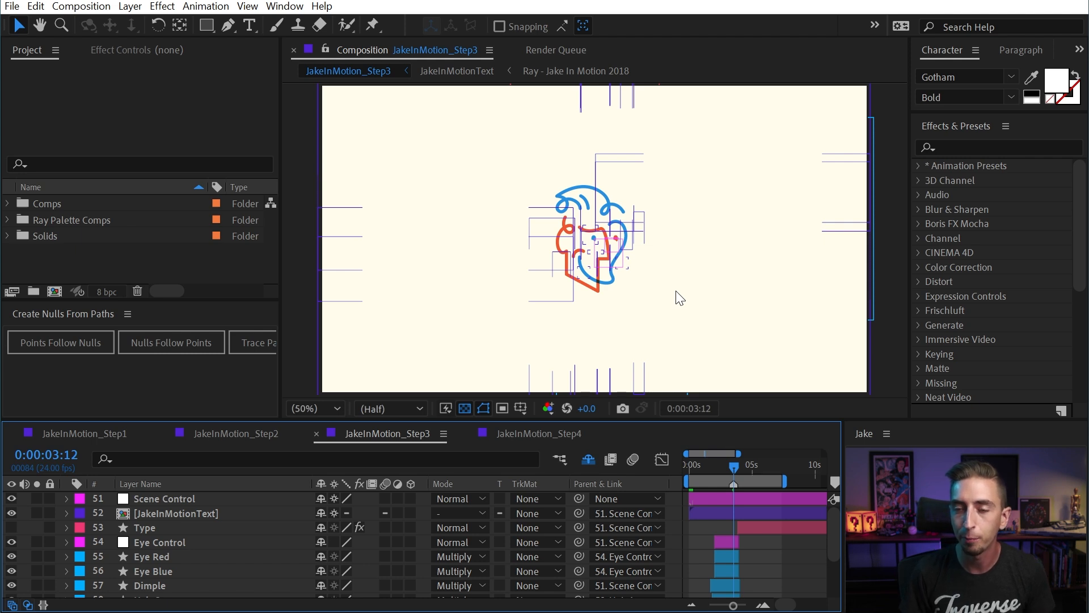
pyautogui.press('space')
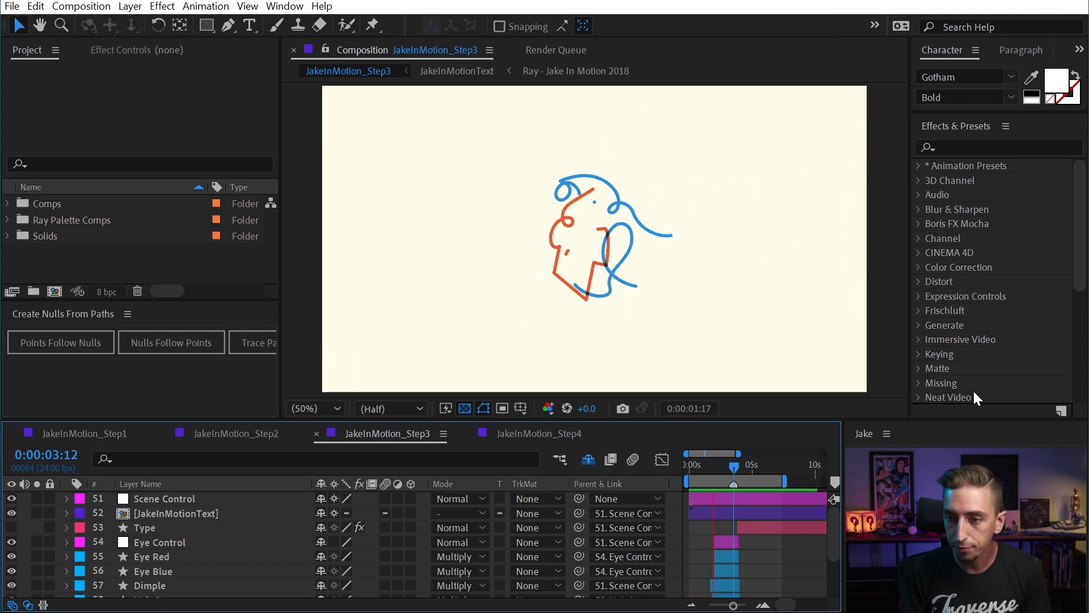
pyautogui.press('space')
# Step: Hide the Mode and TrkMat columns, narrow the Layer Name column, and reveal the Scene Control null's Scale and Rotation keyframes
pyautogui.press('=')
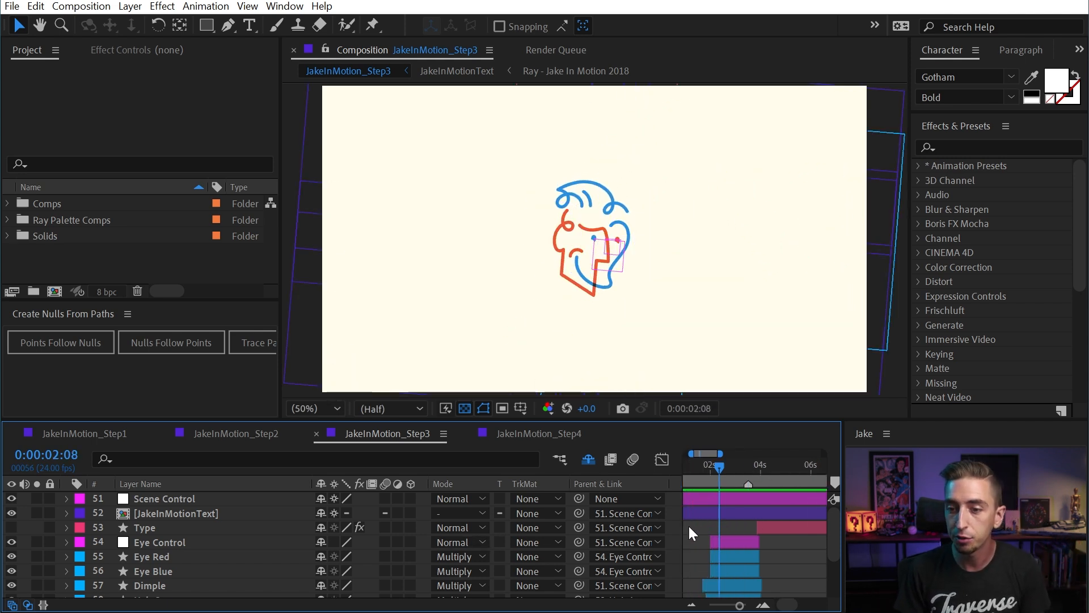
pyautogui.click(29, 605)
pyautogui.click(602, 499)
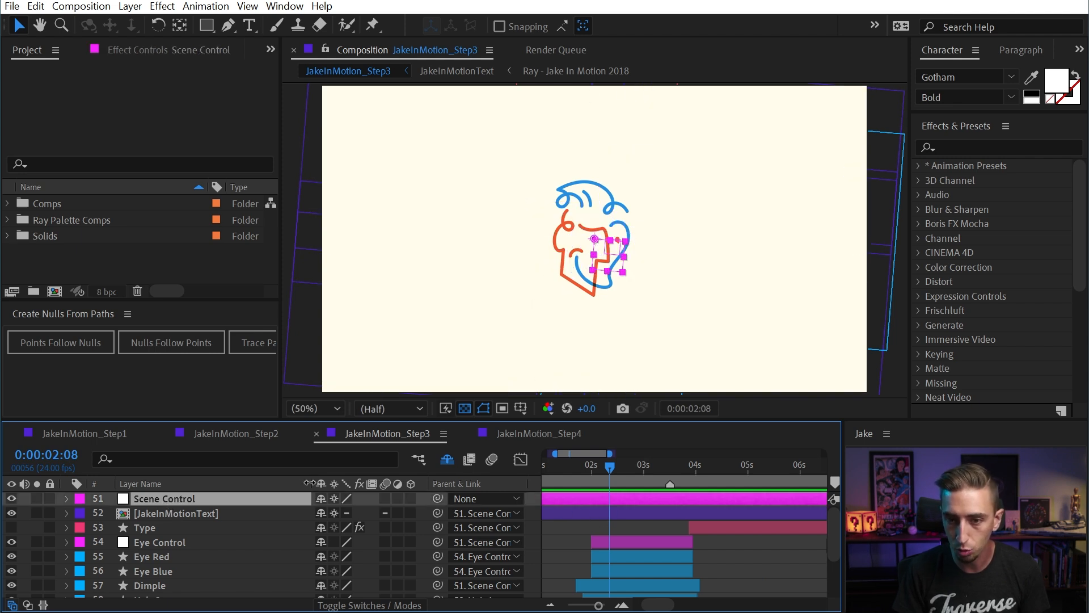
pyautogui.moveTo(308, 484); pyautogui.dragTo(233, 483)
pyautogui.press('u')
pyautogui.press('-')
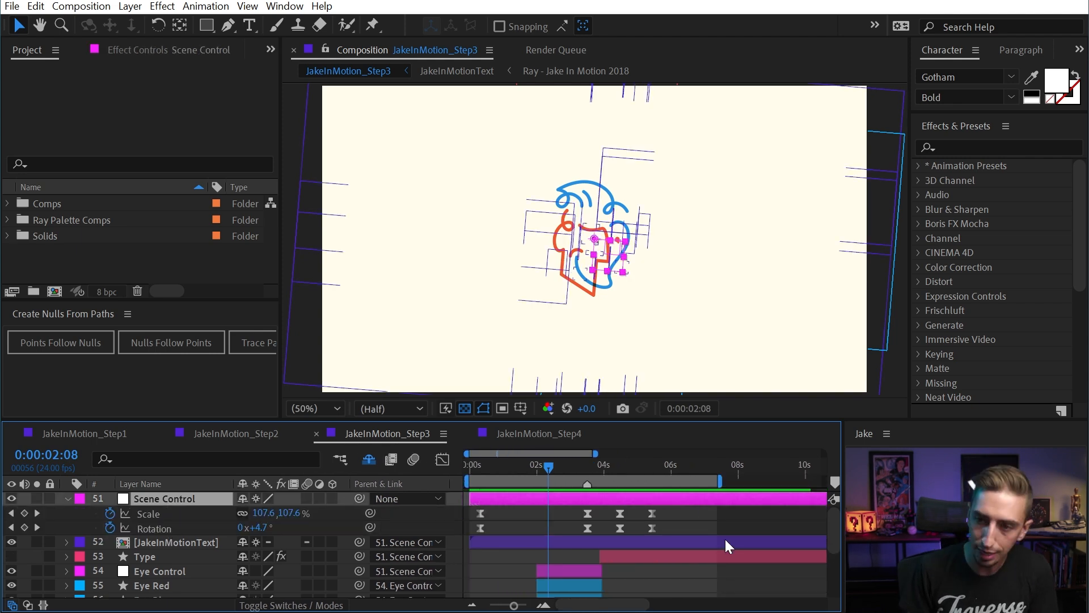
# Step: Select Scene Control's Rotation keyframes and examine its opening scale and rotation by scrubbing between 0:00:00:07 and 0:00:01:03 and playing the move
pyautogui.click(164, 530)
pyautogui.moveTo(506, 467)
pyautogui.mouseDown()
pyautogui.moveTo(473, 467)
pyautogui.moveTo(508, 471)
pyautogui.mouseUp()
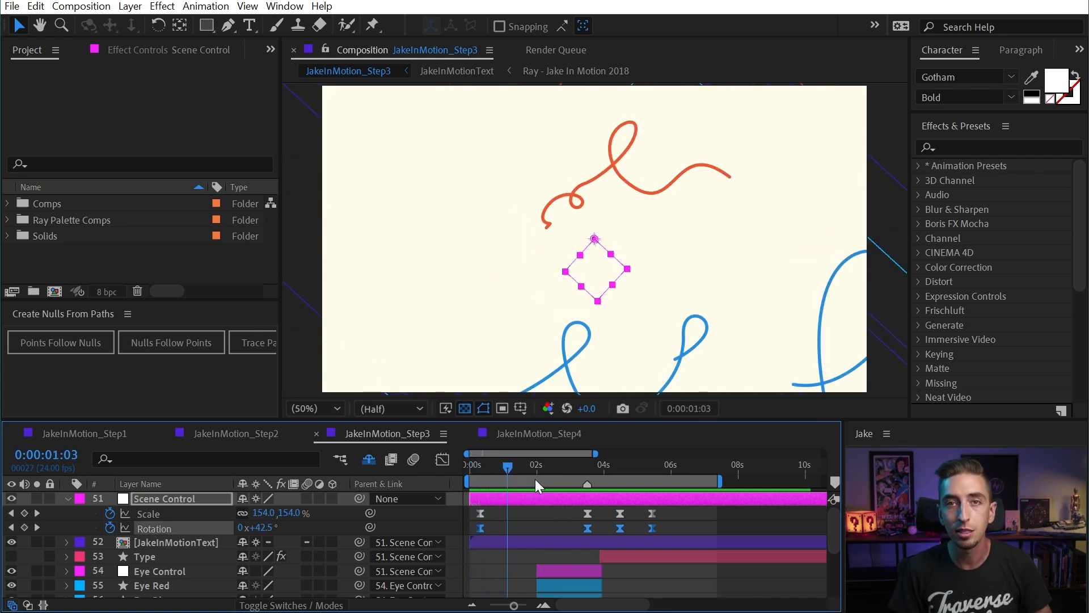
pyautogui.click(481, 489)
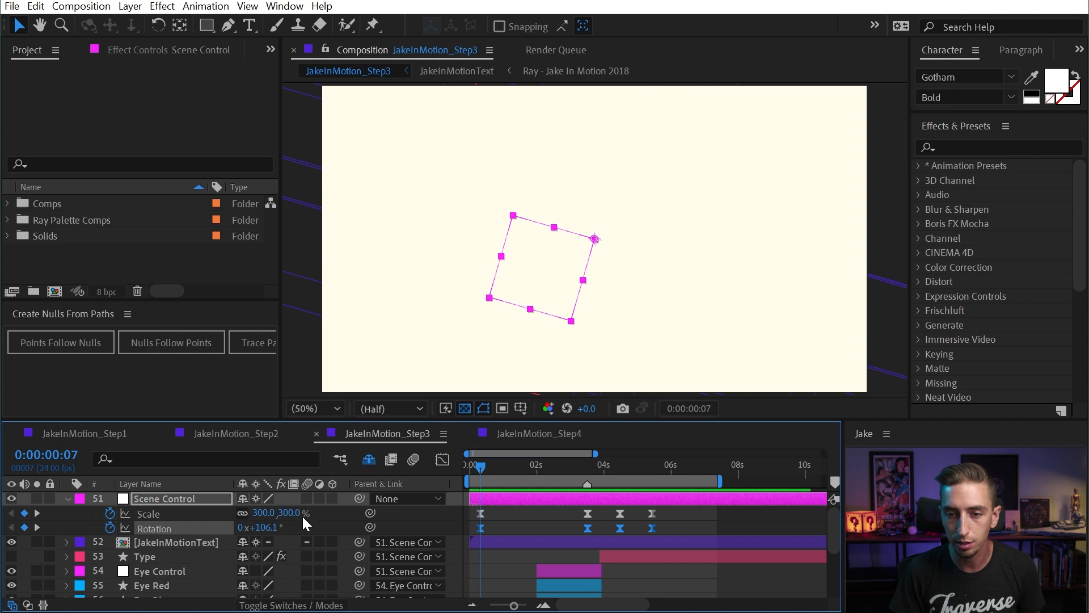
pyautogui.moveTo(484, 464); pyautogui.dragTo(505, 461)
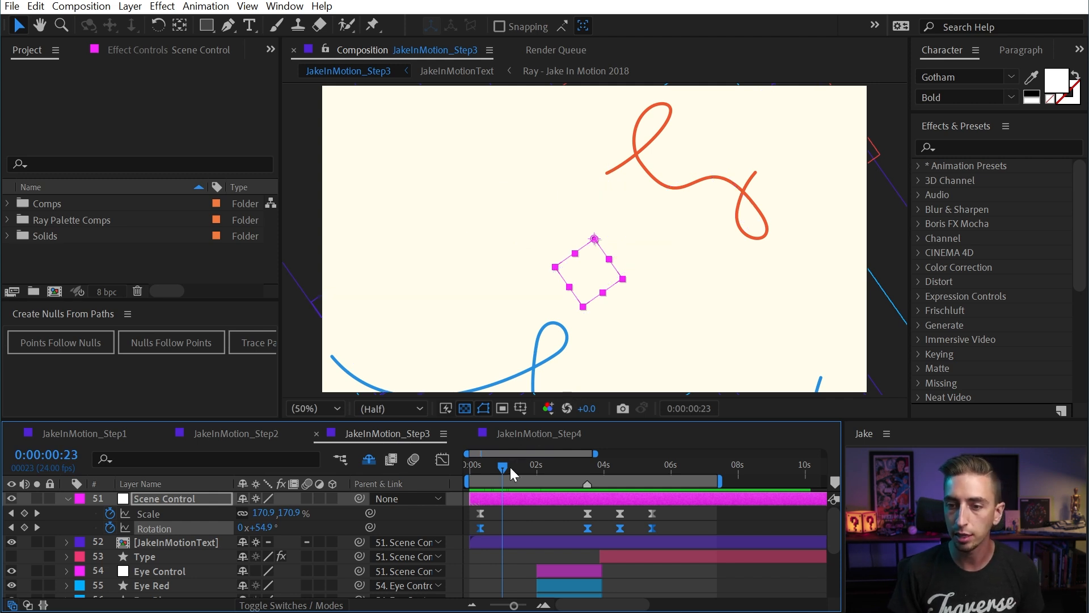
pyautogui.press('space')
pyautogui.moveTo(570, 468)
pyautogui.mouseDown()
pyautogui.moveTo(526, 466)
pyautogui.moveTo(646, 480)
pyautogui.moveTo(624, 484)
pyautogui.moveTo(586, 466)
pyautogui.mouseUp()
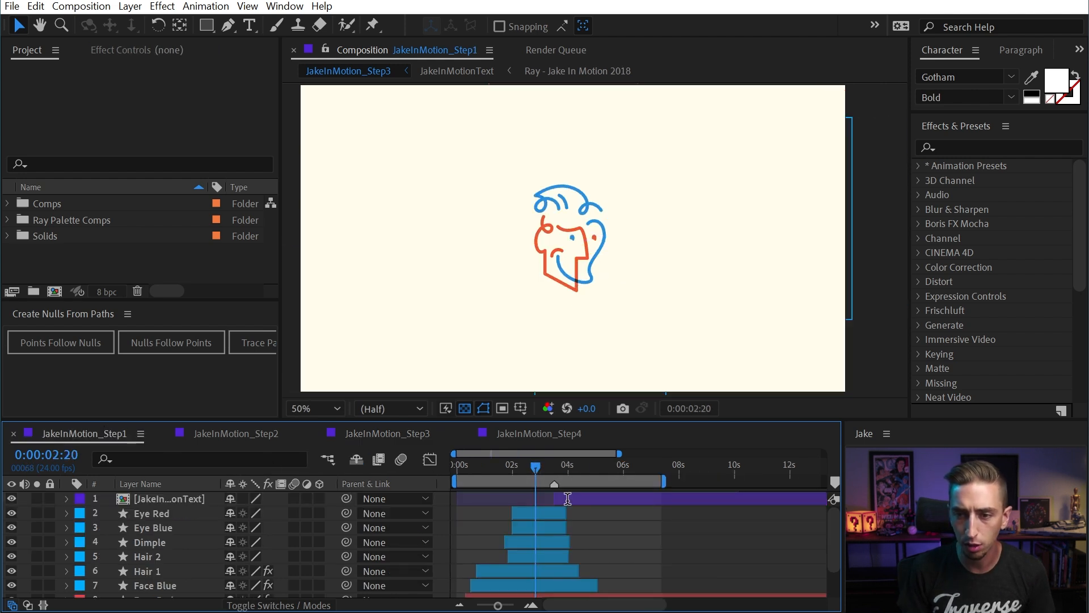
# Step: Compare the face-to-text transition in JakeInMotion_Step1 at 0:00:04:22 with JakeInMotion_Step3, playing the latter from 0:00:03:14 and stopping at 0:00:06:01
pyautogui.moveTo(569, 469); pyautogui.dragTo(593, 467)
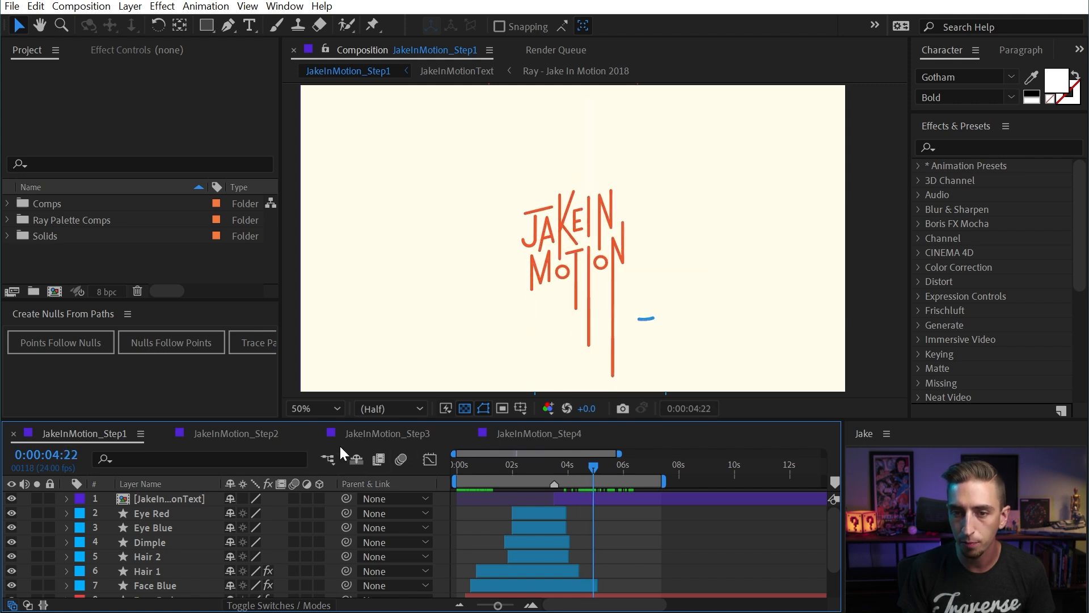
pyautogui.click(358, 440)
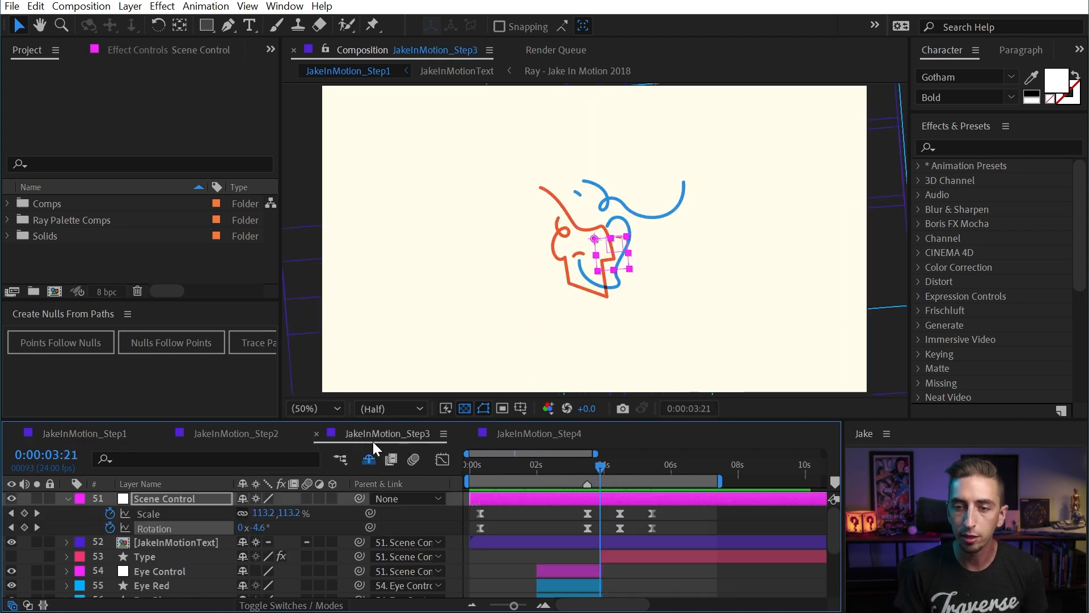
pyautogui.moveTo(585, 468); pyautogui.dragTo(645, 466)
pyautogui.click(590, 469)
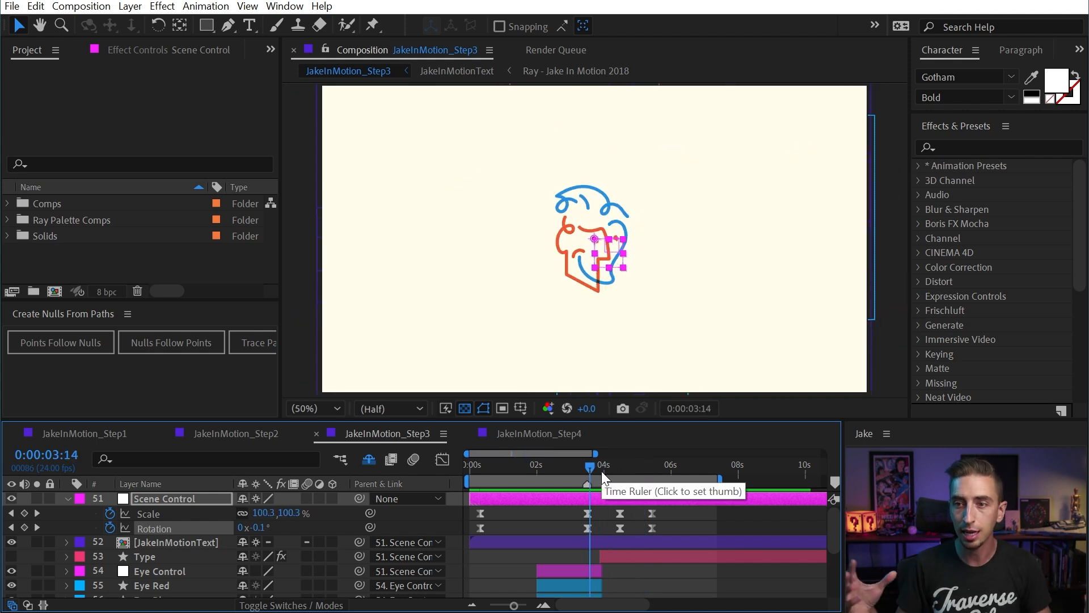
pyautogui.press('space')
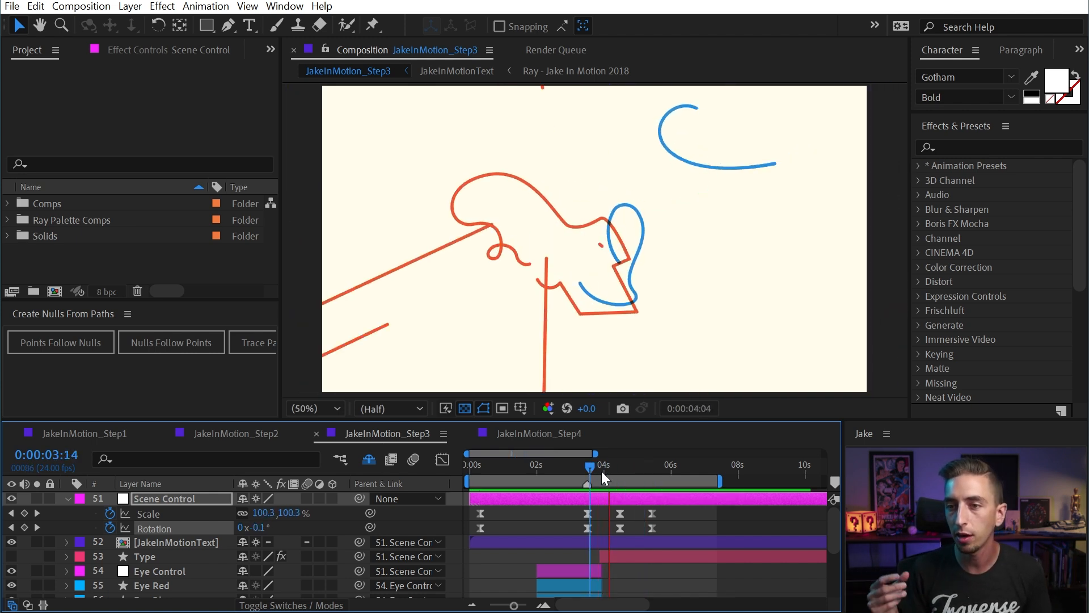
pyautogui.moveTo(665, 466)
pyautogui.mouseDown()
pyautogui.moveTo(639, 457)
pyautogui.moveTo(663, 460)
pyautogui.mouseUp()
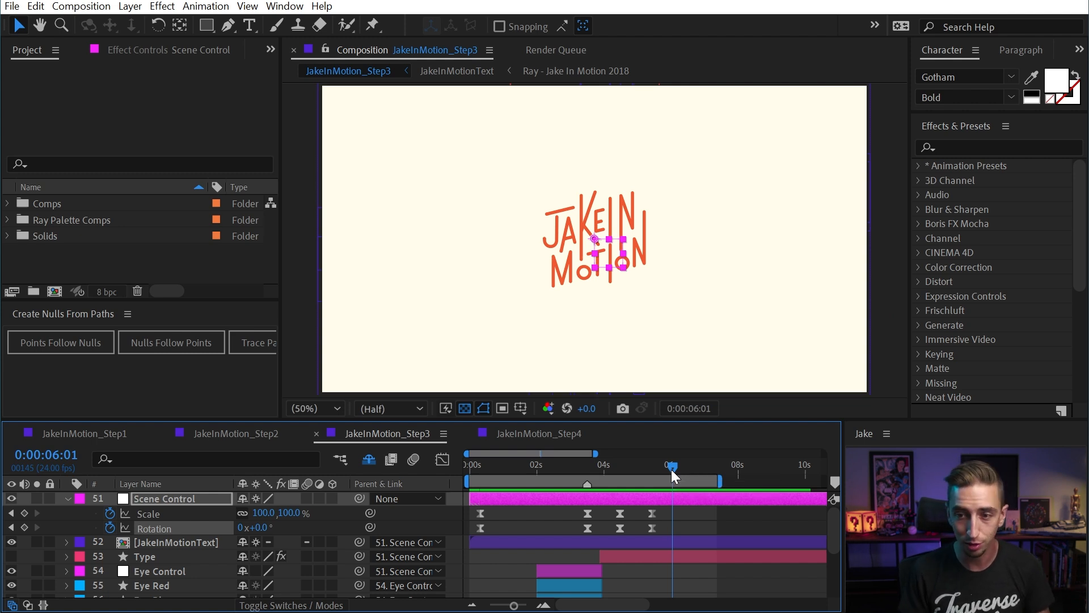
# Step: Select the Face Blue shape layer and filter the timeline for "stroke"
pyautogui.click(617, 557)
pyautogui.hotkey('ctrl', 'f')
pyautogui.write('st')
pyautogui.scroll(-3, 564, 581)
pyautogui.click(159, 560)
pyautogui.click(139, 459)
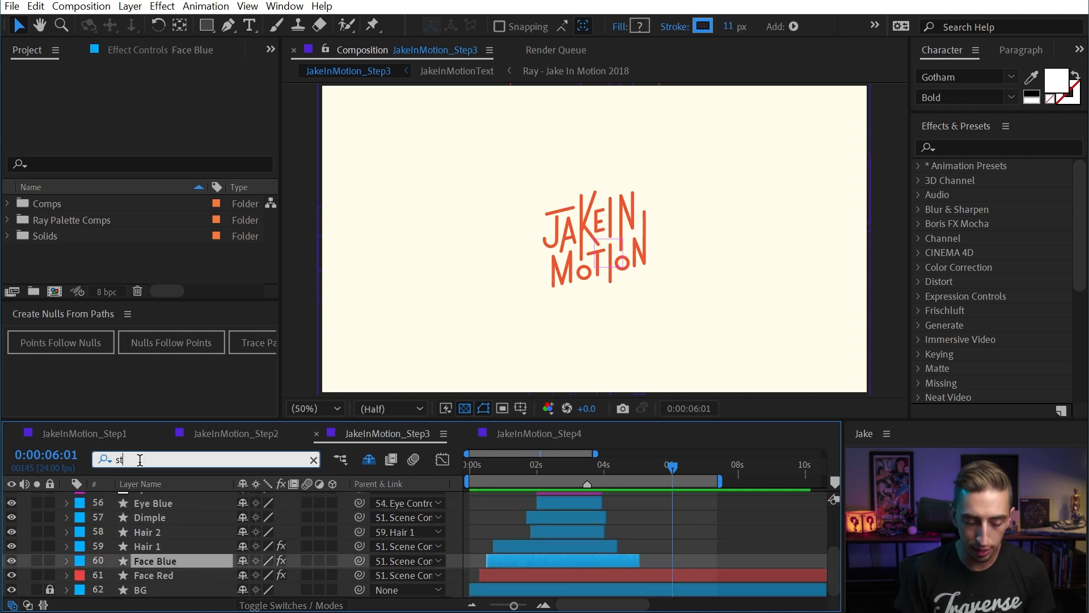
pyautogui.write('roke')
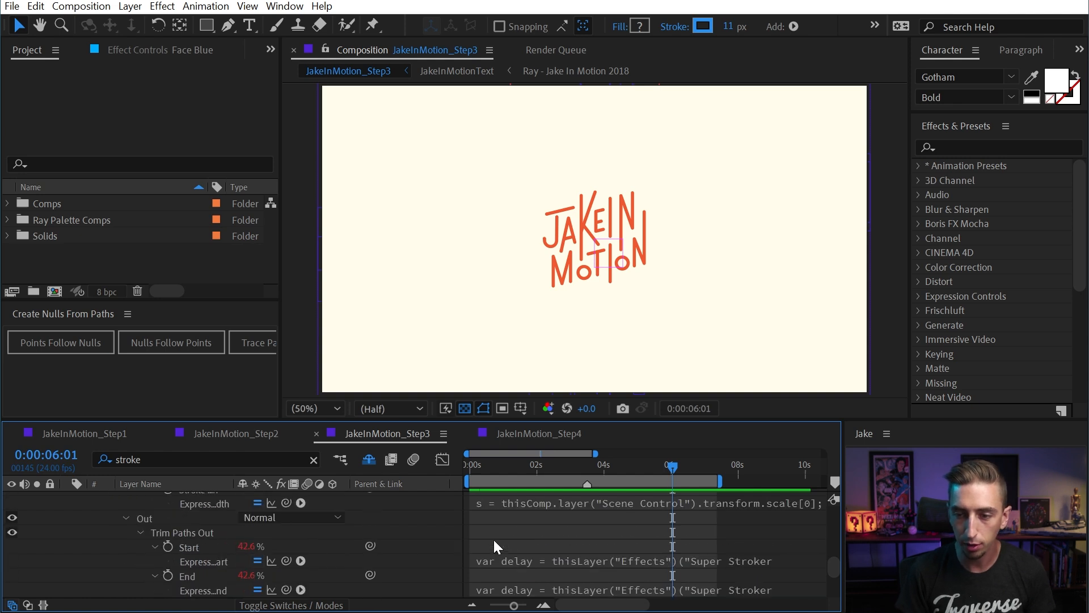
# Step: Open Face Blue's Stroke In width expression, narrow the layer name column for a wider code view, and examine its Scene Control scale reference
pyautogui.scroll(1, 503, 529)
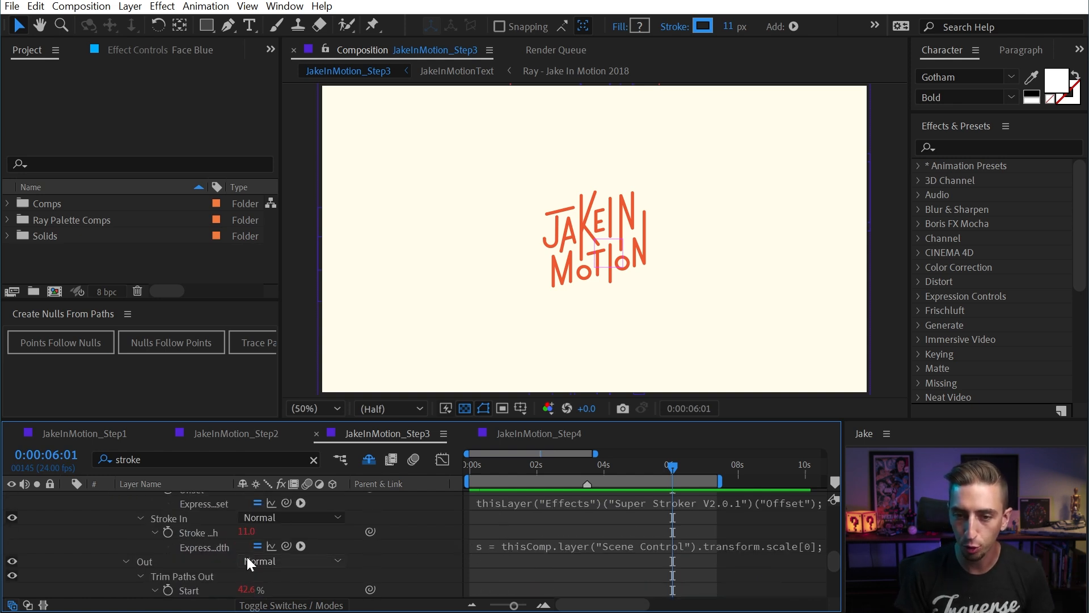
pyautogui.click(573, 548)
pyautogui.click(643, 571)
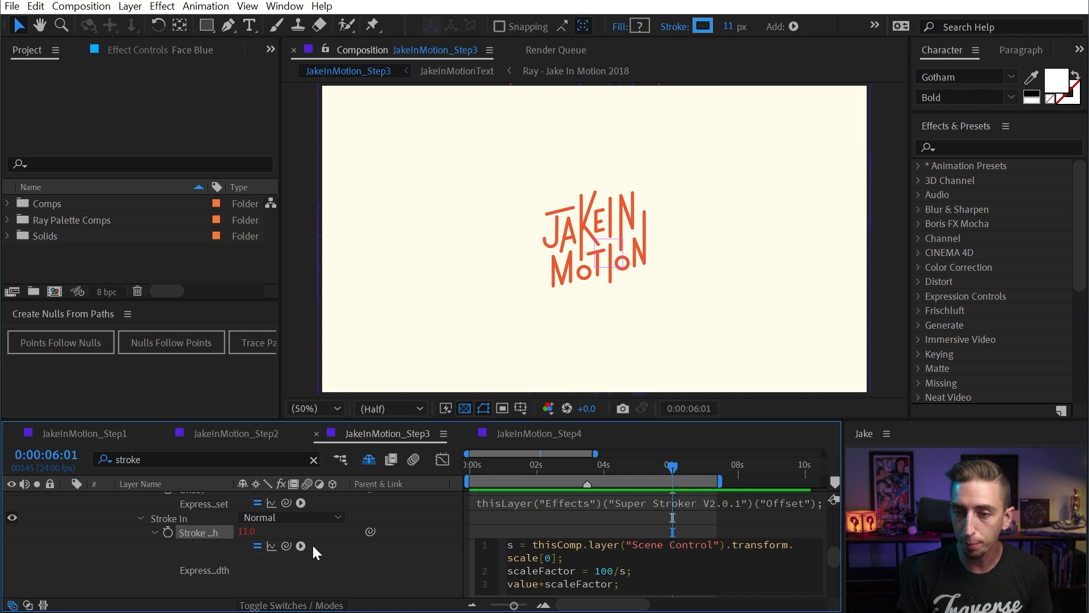
pyautogui.moveTo(230, 481); pyautogui.dragTo(192, 483)
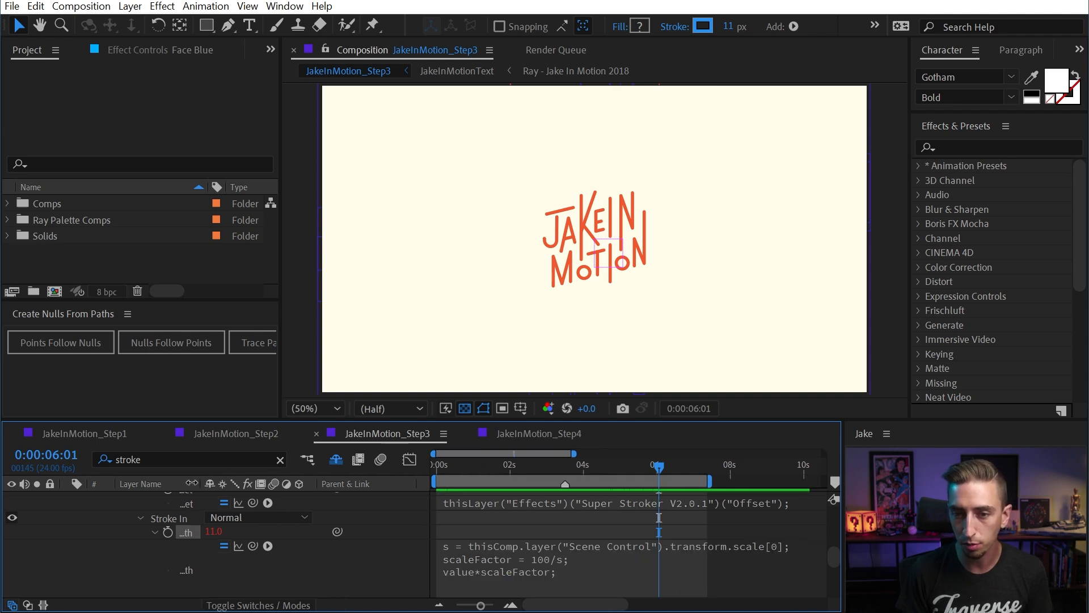
pyautogui.click(584, 560)
pyautogui.click(623, 559)
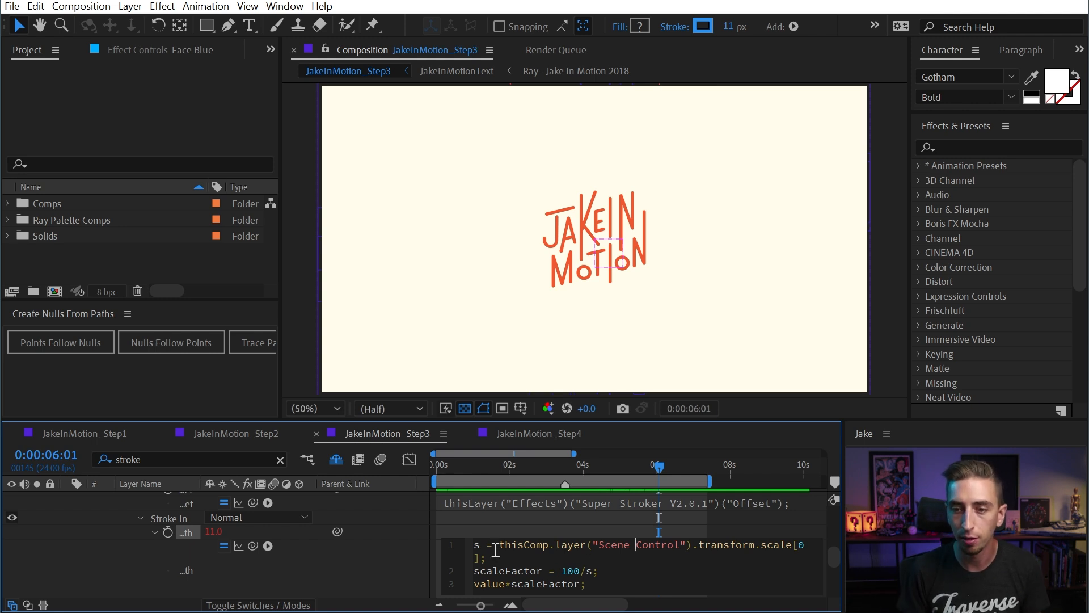
pyautogui.scroll(10, 562, 567)
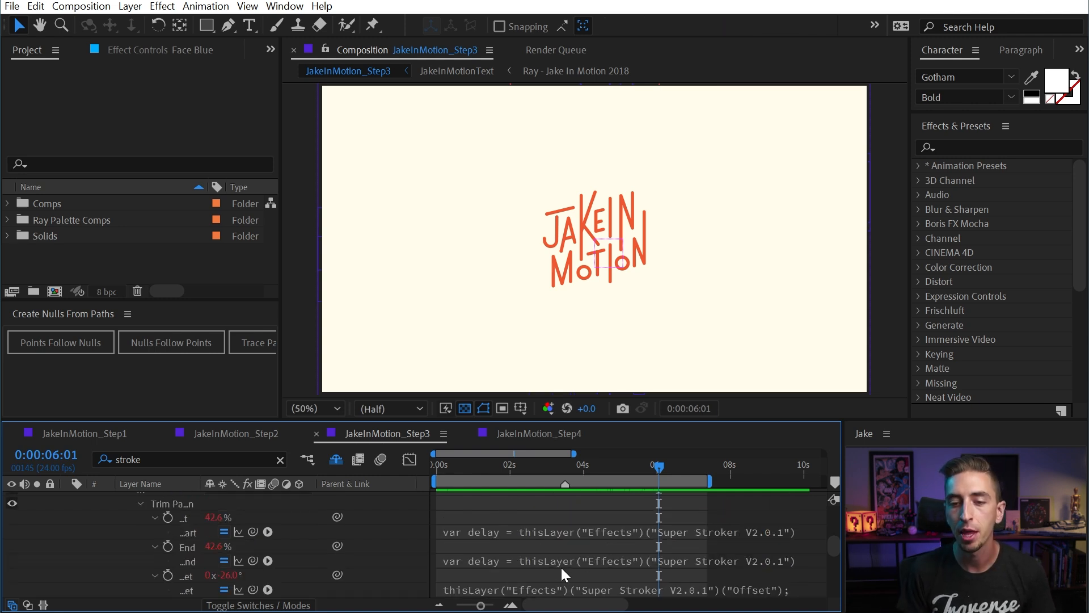
# Step: Clear the timeline filter, open the JakeInMotionText precomp and go to 0:00:06:08
pyautogui.press('e')
pyautogui.press('e')
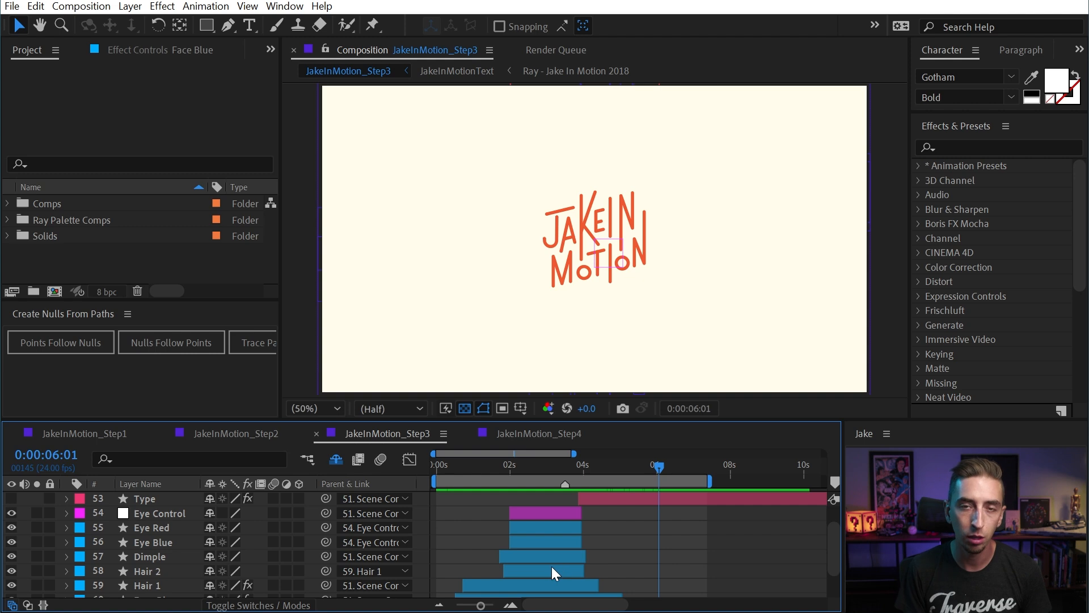
pyautogui.scroll(1, 550, 570)
pyautogui.doubleClick(165, 513)
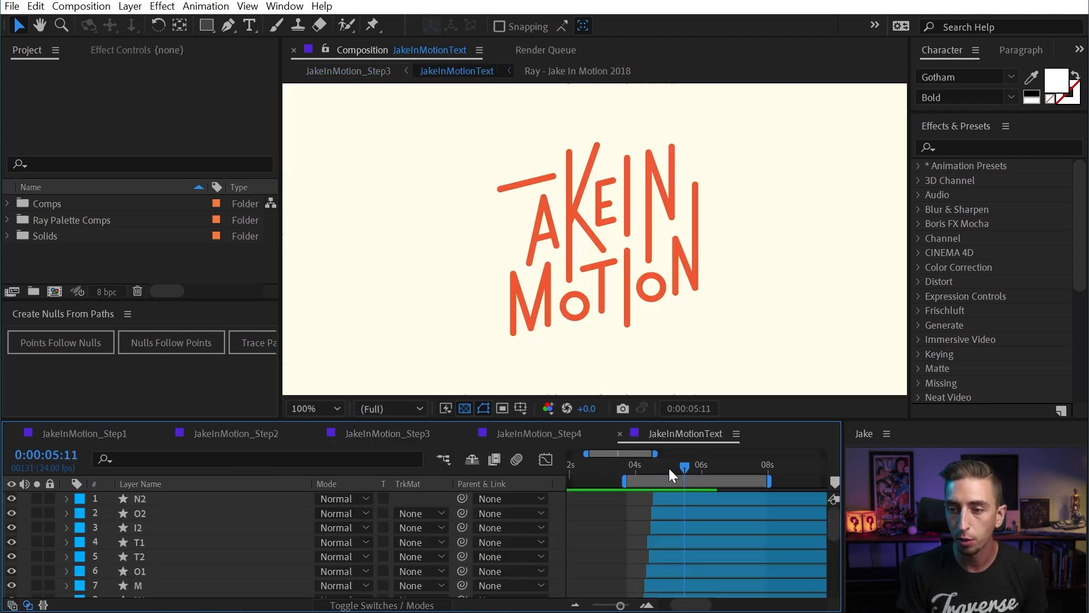
pyautogui.moveTo(669, 468); pyautogui.dragTo(713, 482)
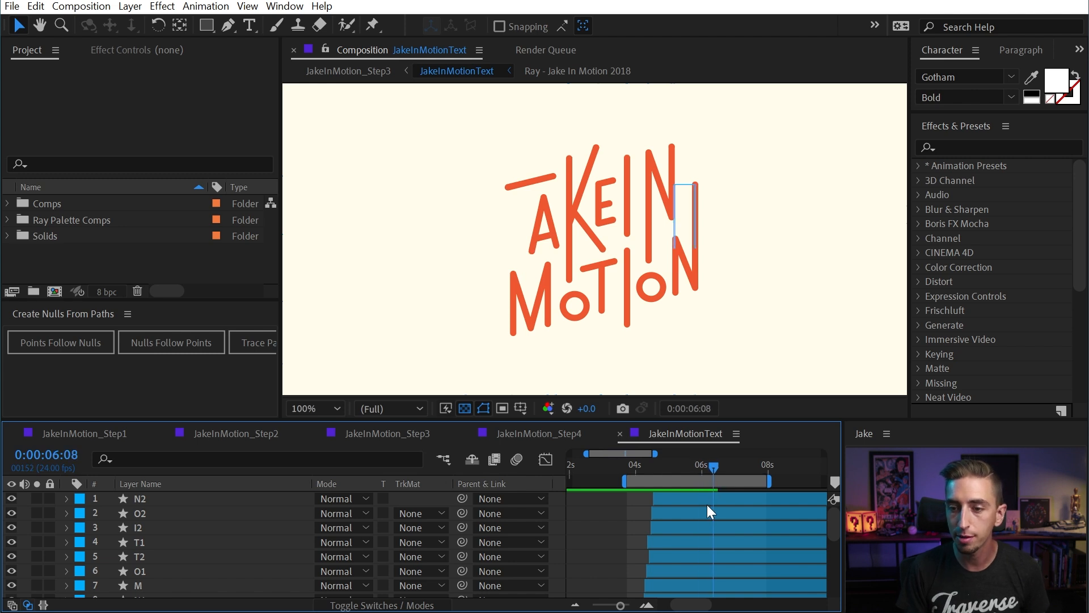
# Step: Reveal the N2 layer's expressions and open its Stroke Width expression to examine the reference to Scene Control's scale in JakeInMotion_Step3
pyautogui.click(709, 506)
pyautogui.press('e')
pyautogui.press('e')
pyautogui.click(728, 555)
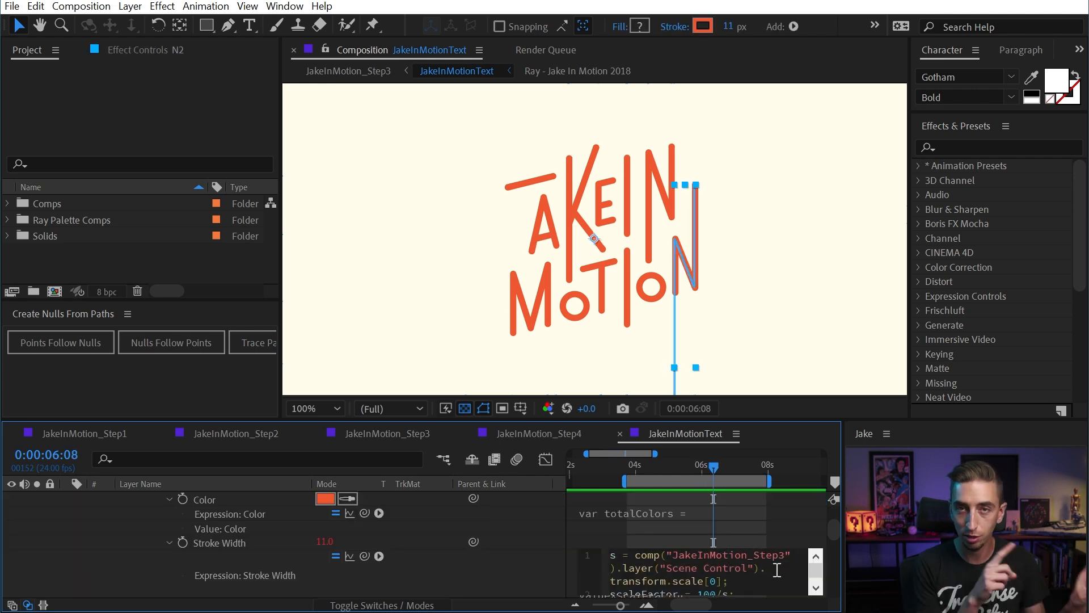
# Step: Close the JakeInMotionText comp and play JakeInMotion_Step3, then compare it with a playback of JakeInMotion_Step4
pyautogui.click(620, 433)
pyautogui.press('space')
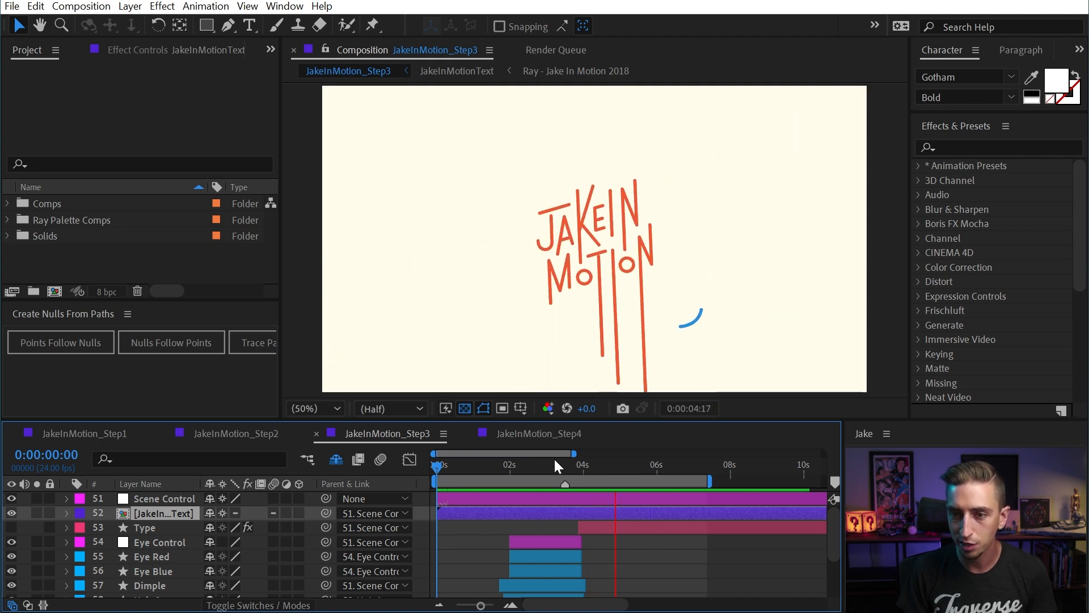
pyautogui.click(512, 431)
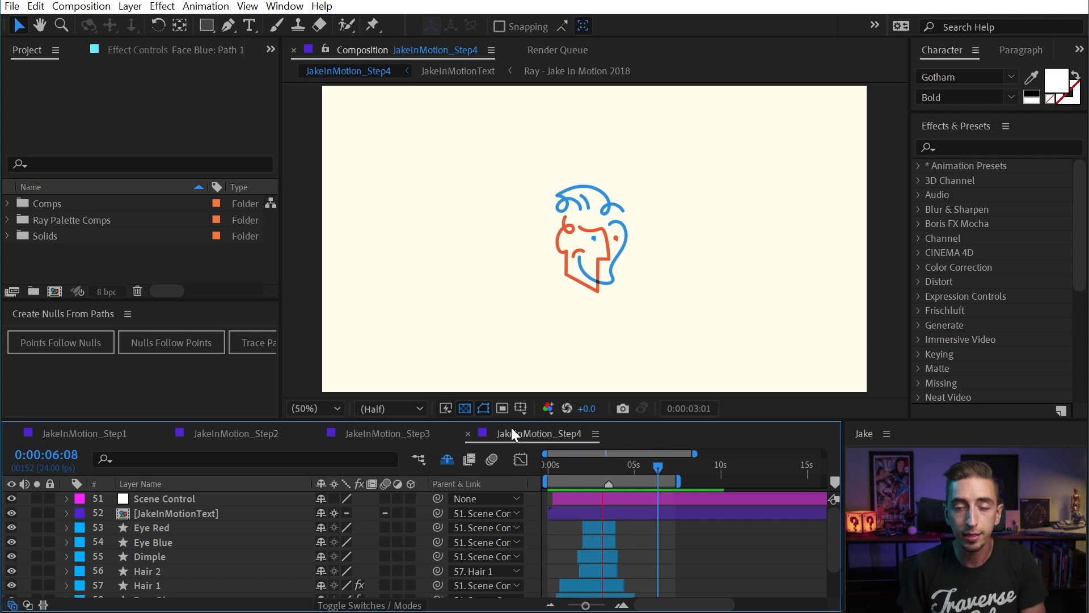
pyautogui.press('space')
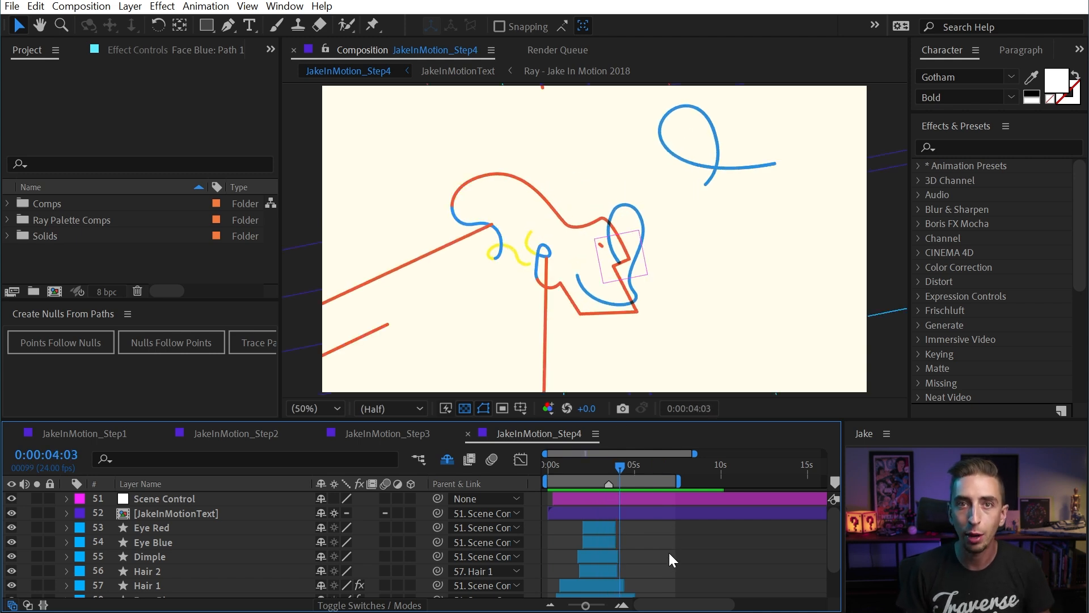
# Step: Close the Create Nulls From Paths panel and create a new 1920 x 1080 composition at 24 frames per second
pyautogui.rightClick(81, 319)
pyautogui.click(101, 324)
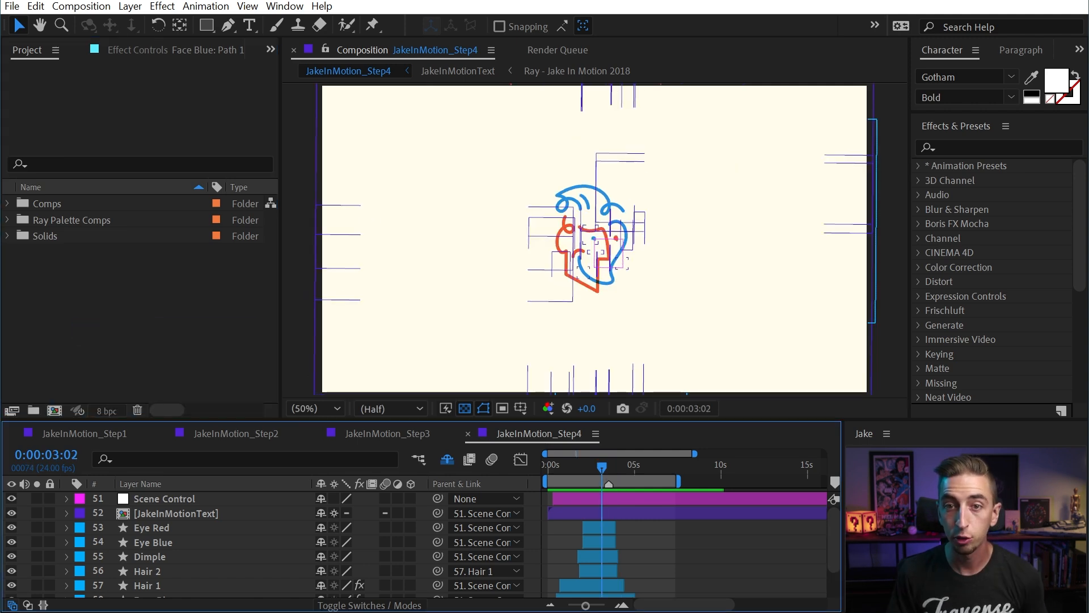
pyautogui.click(101, 8)
pyautogui.click(104, 24)
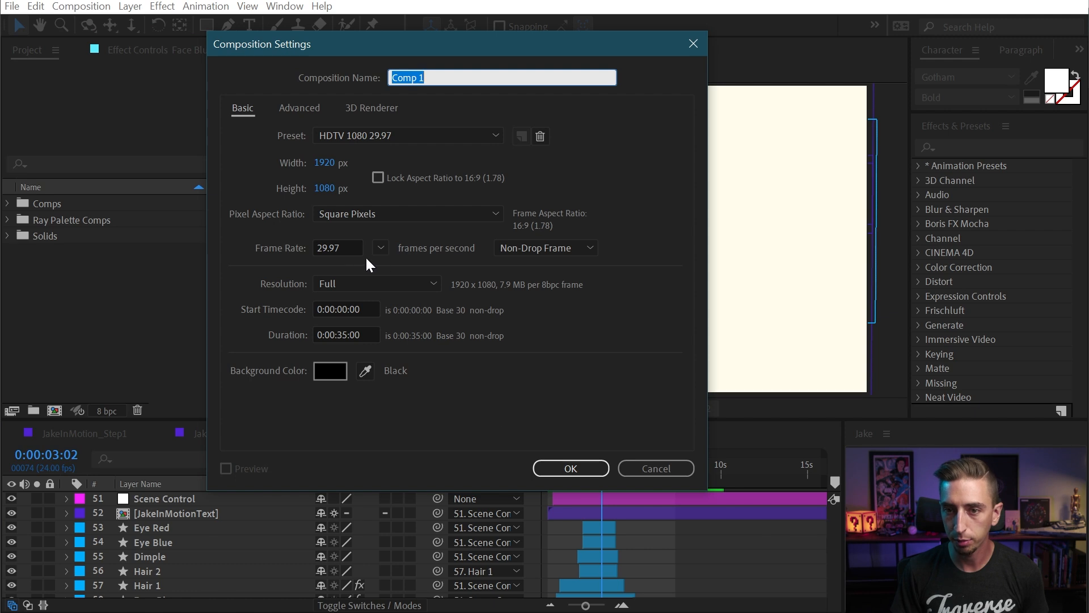
pyautogui.click(381, 248)
pyautogui.click(400, 339)
pyautogui.click(545, 471)
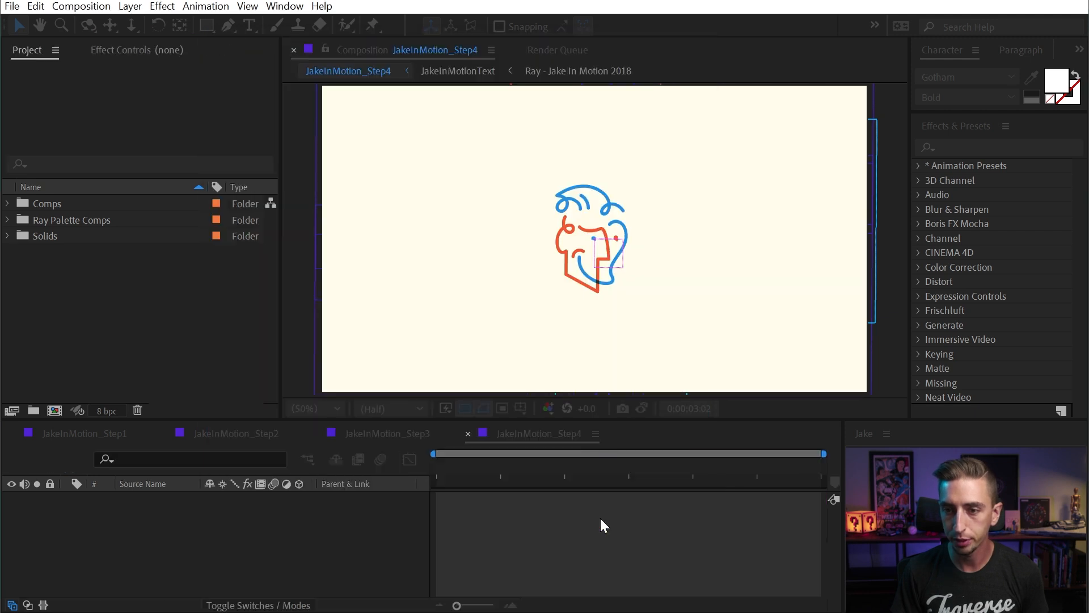
# Step: Draw an open, looping four-point curve across the composition with the Pen tool, using a 39 px white stroke
pyautogui.click(228, 25)
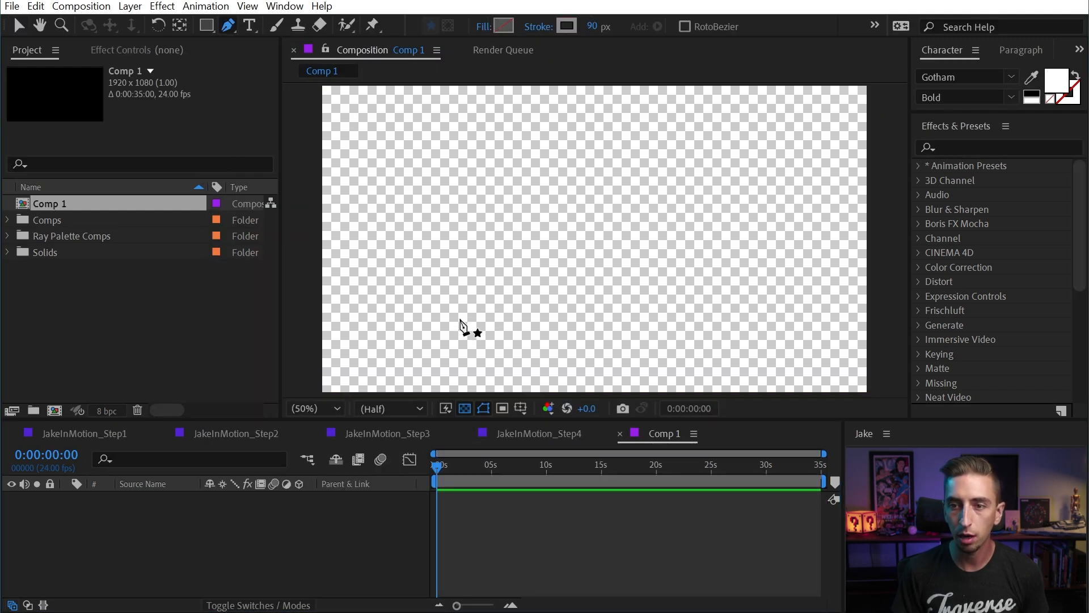
pyautogui.moveTo(461, 319); pyautogui.dragTo(428, 243)
pyautogui.moveTo(521, 180); pyautogui.dragTo(632, 200)
pyautogui.moveTo(664, 310); pyautogui.dragTo(554, 288)
pyautogui.moveTo(655, 166); pyautogui.dragTo(761, 135)
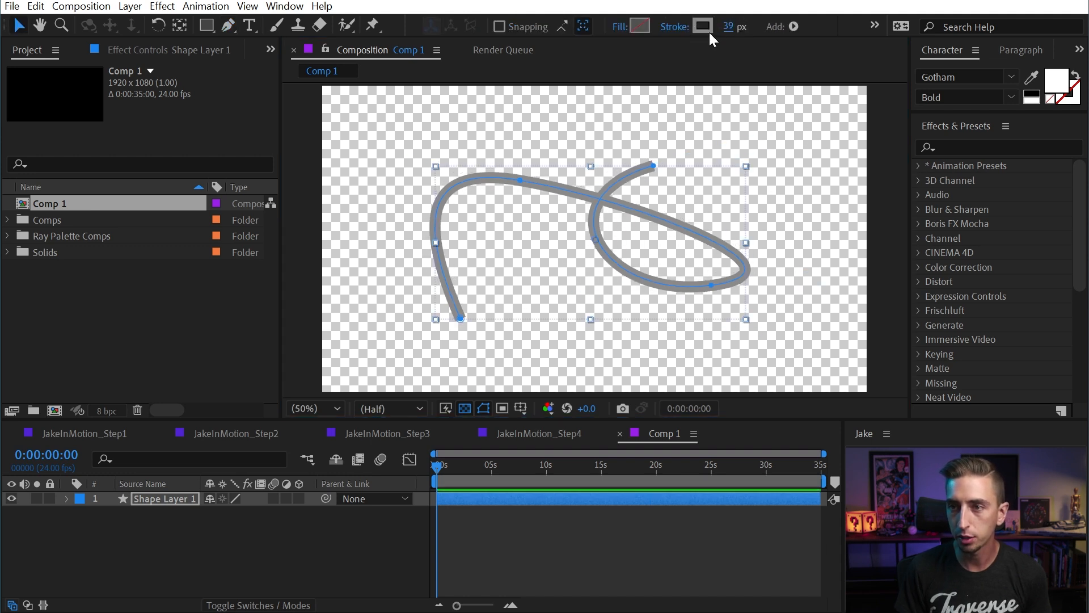
pyautogui.click(703, 26)
pyautogui.write('FFFFFF')
pyautogui.click(479, 262)
# Step: Create a comp-sized white solid and apply the Fill effect to it
pyautogui.hotkey('ctrl', 'y')
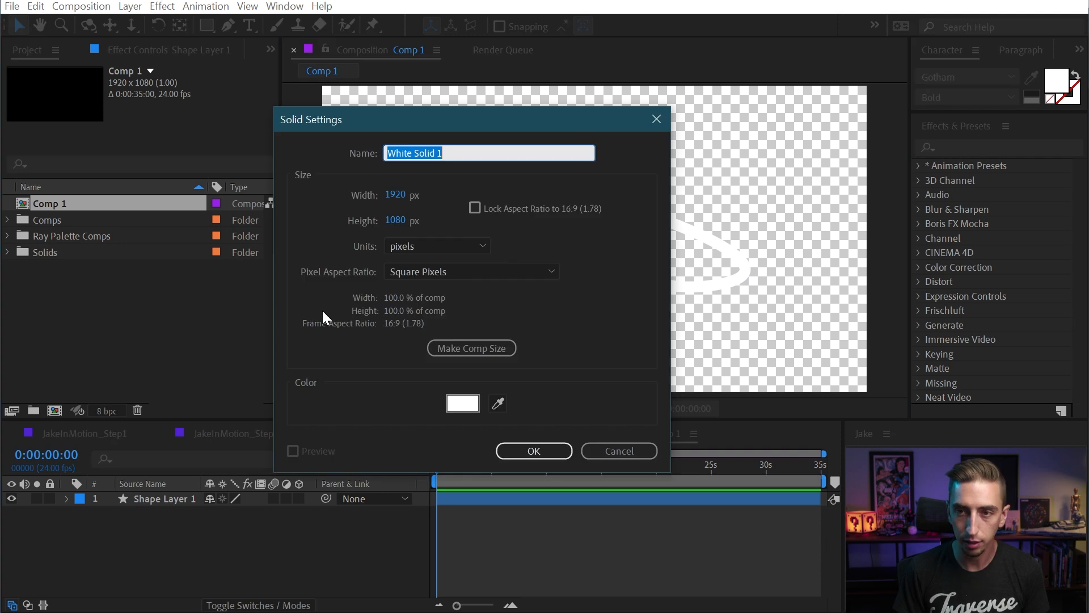
pyautogui.press('Return')
pyautogui.click(976, 147)
pyautogui.write('fill')
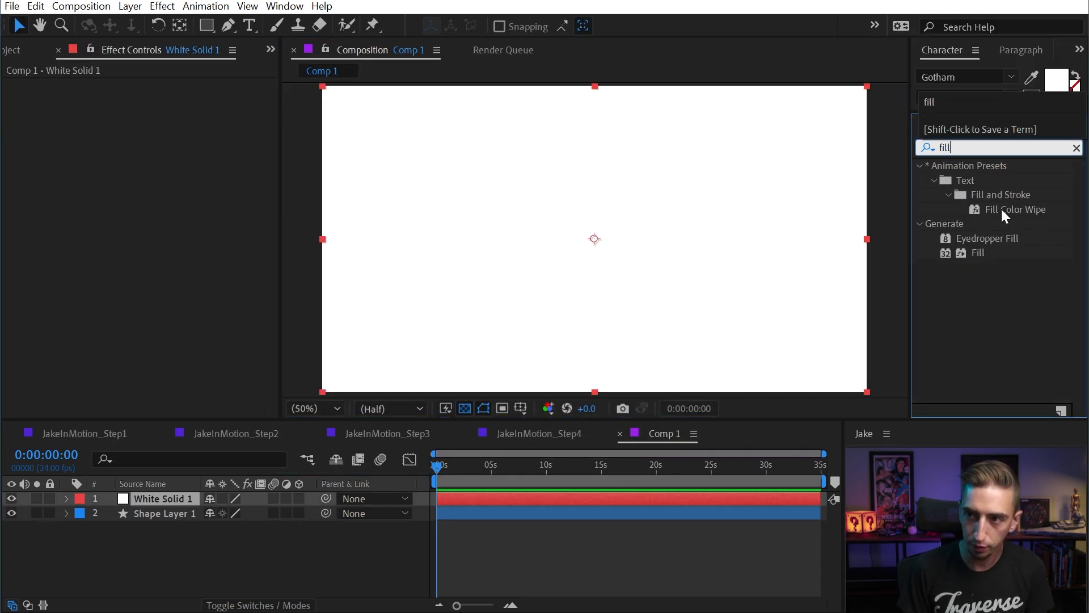
pyautogui.click(977, 253)
pyautogui.moveTo(974, 253); pyautogui.dragTo(214, 239)
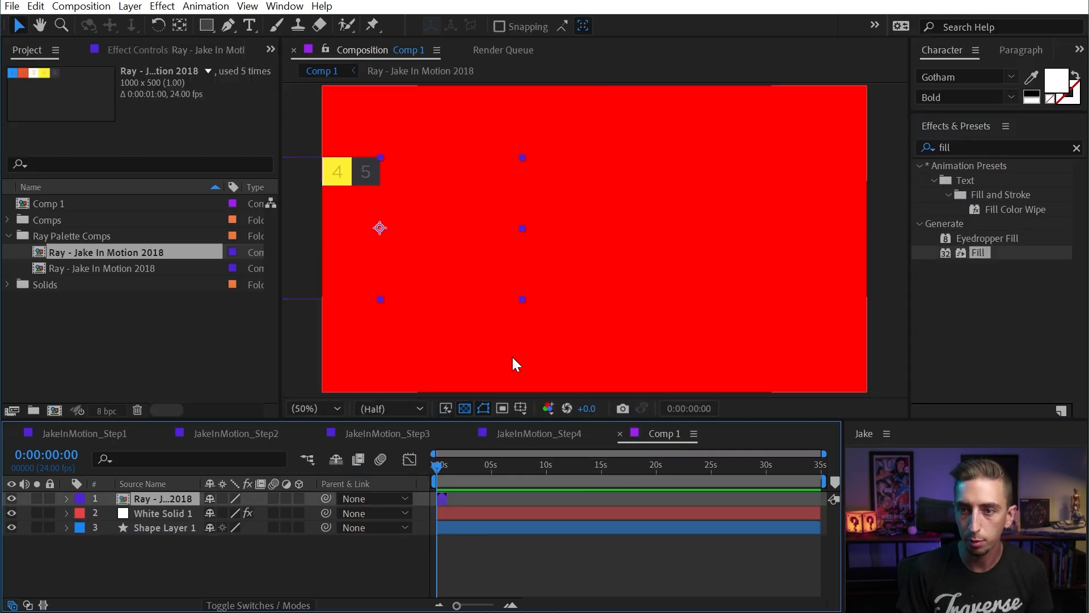
# Step: Sample cream swatch 3 of the Ray - Jake In Motion 2018 palette as the solid's Fill color, and lock the solid below the curve
pyautogui.moveTo(374, 176); pyautogui.dragTo(250, 506)
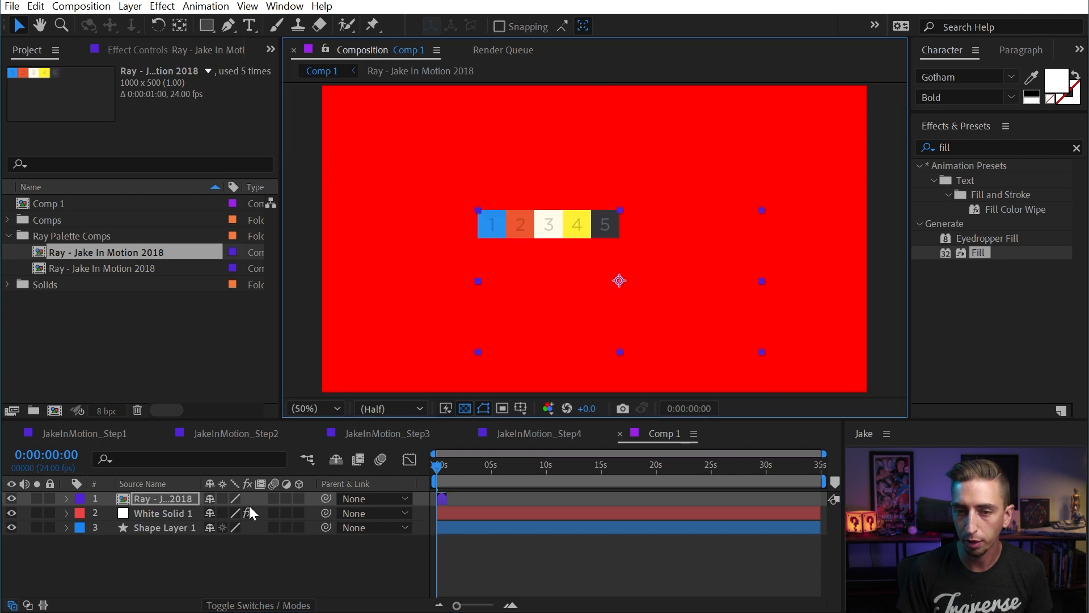
pyautogui.click(166, 517)
pyautogui.click(148, 53)
pyautogui.click(185, 129)
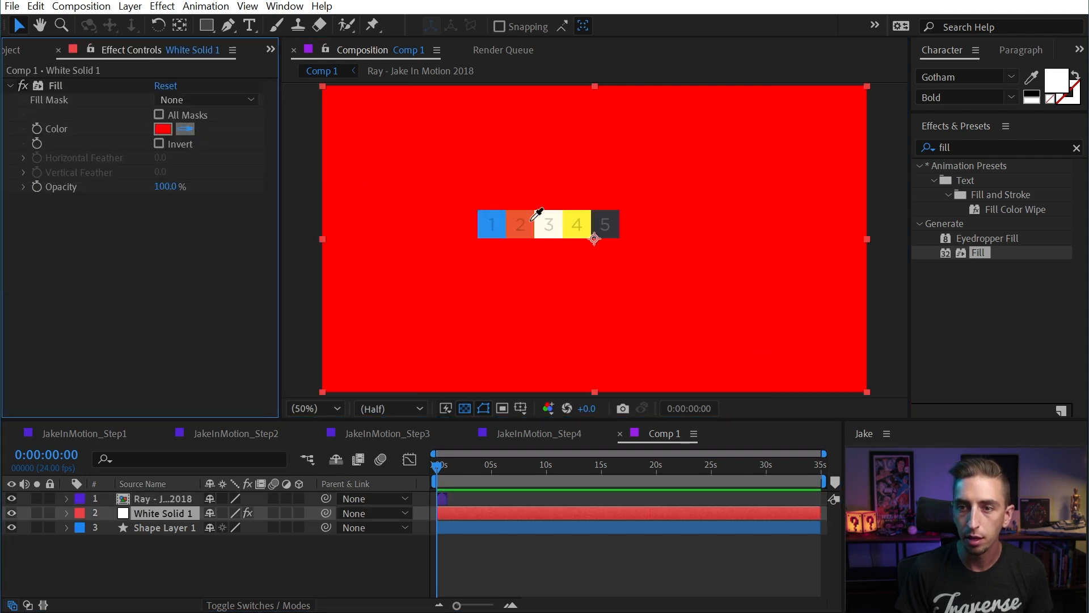
pyautogui.click(549, 235)
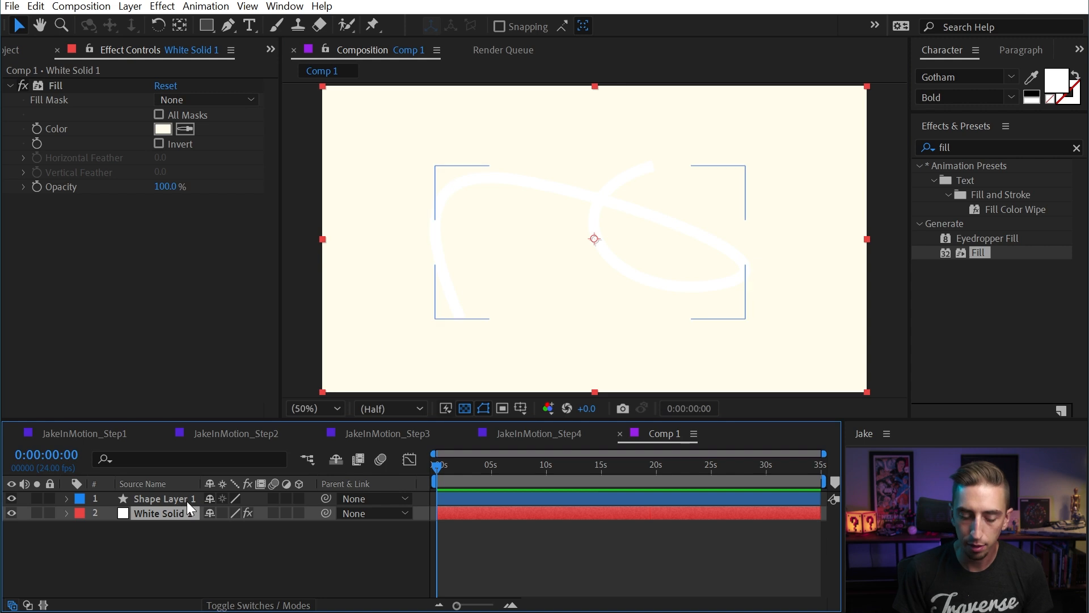
pyautogui.hotkey('ctrl', 'l')
# Step: Add the Ray - Jake In Motion 2018 palette comp above the curve and sample blue swatch 1 (2890F2) as the curve's stroke color
pyautogui.hotkey('ctrl', '0')
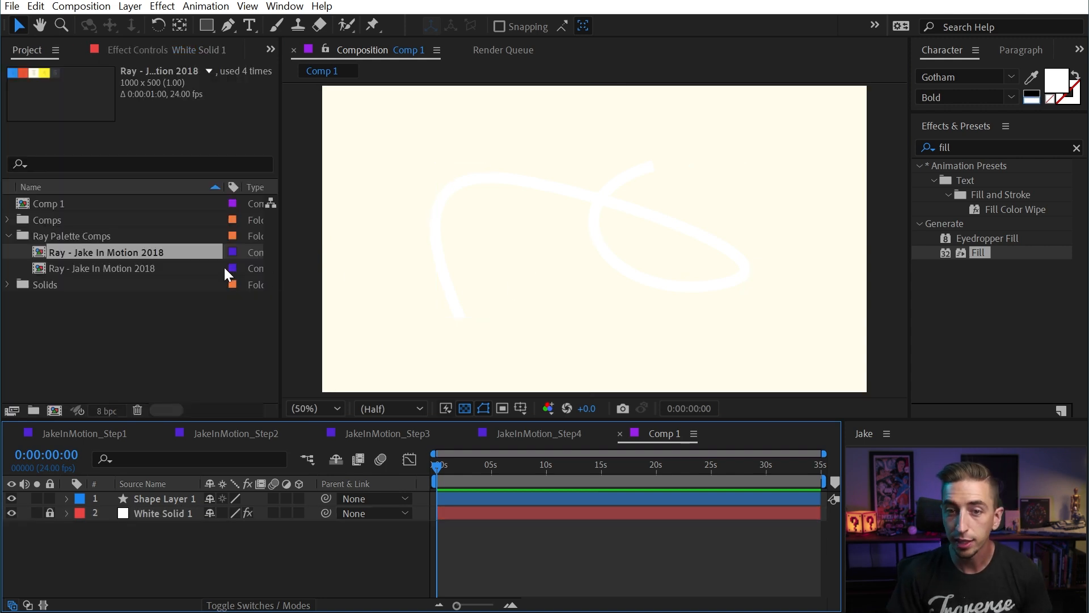
pyautogui.moveTo(80, 252); pyautogui.dragTo(473, 164)
pyautogui.click(156, 513)
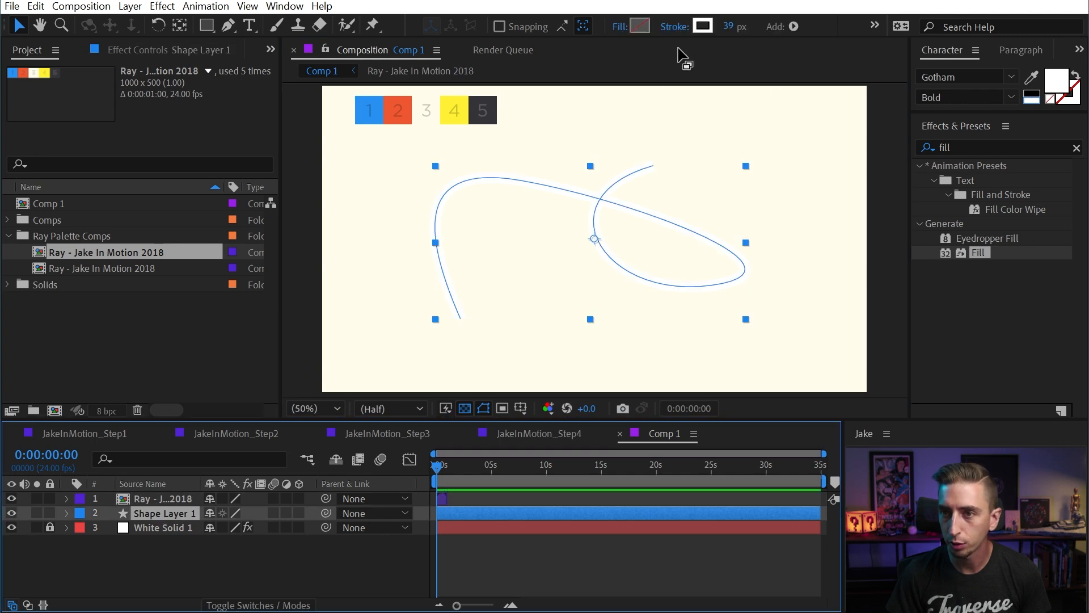
pyautogui.click(703, 26)
pyautogui.click(440, 348)
pyautogui.click(368, 109)
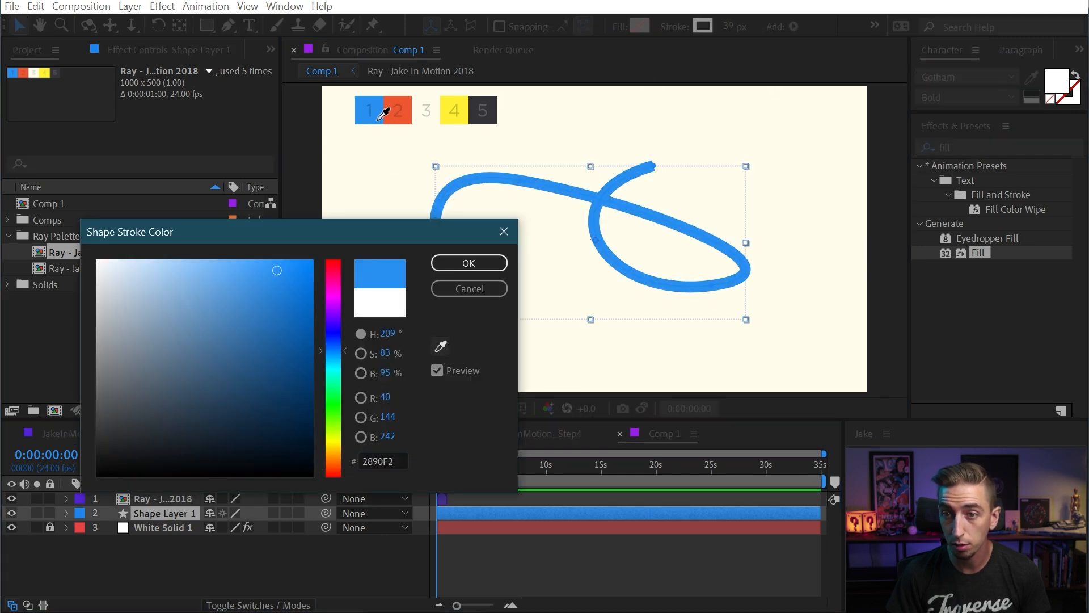
pyautogui.click(469, 263)
# Step: Filter the timeline for "cap", set the curve's Line Cap to Round Cap and change its Line Join style
pyautogui.write('cap')
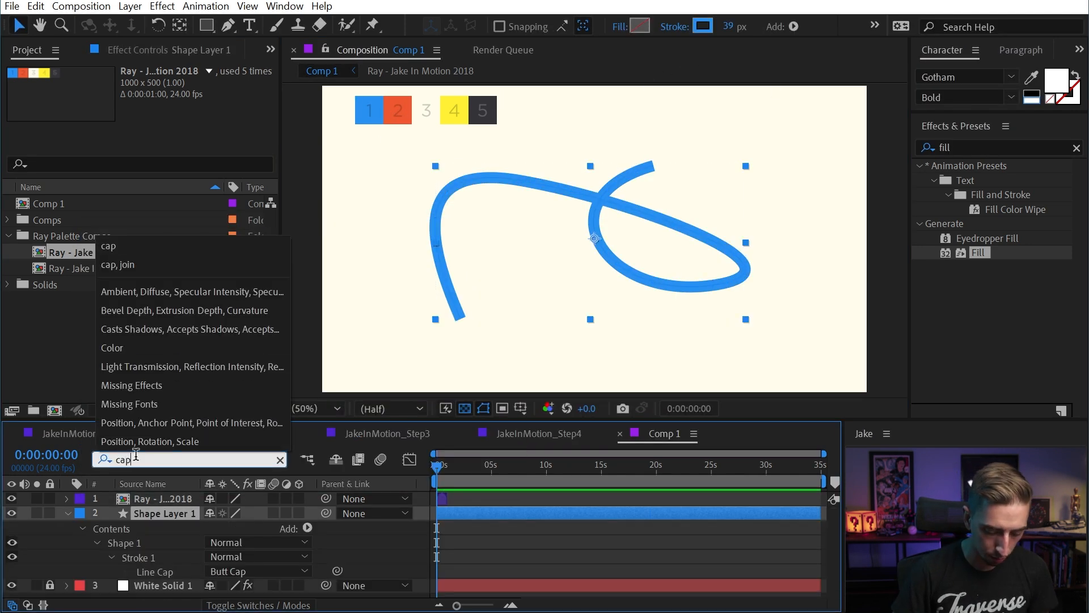
pyautogui.click(244, 571)
pyautogui.click(238, 603)
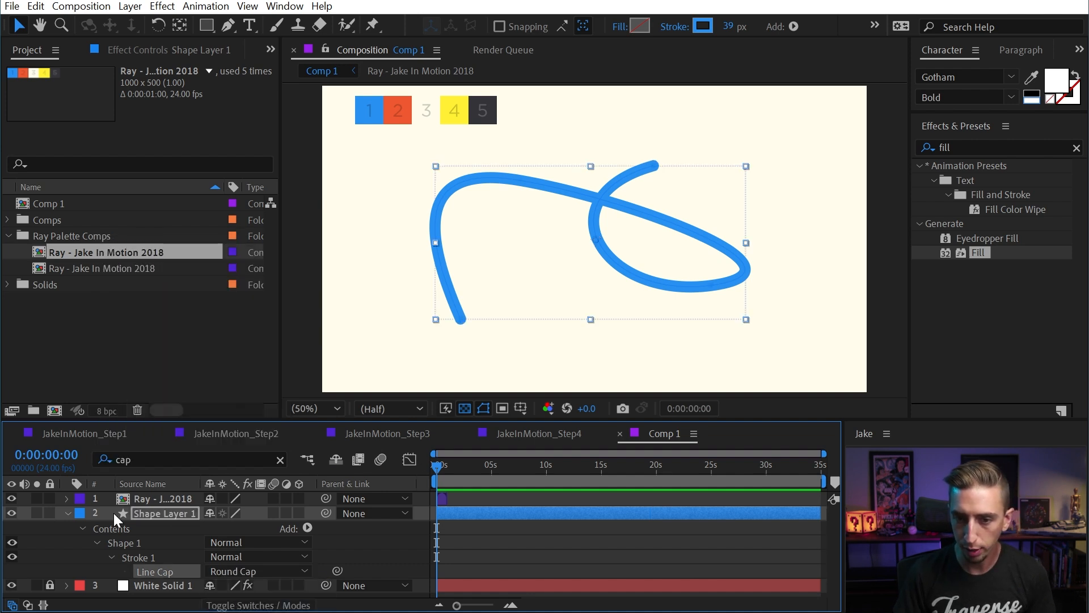
pyautogui.click(107, 558)
pyautogui.click(259, 585)
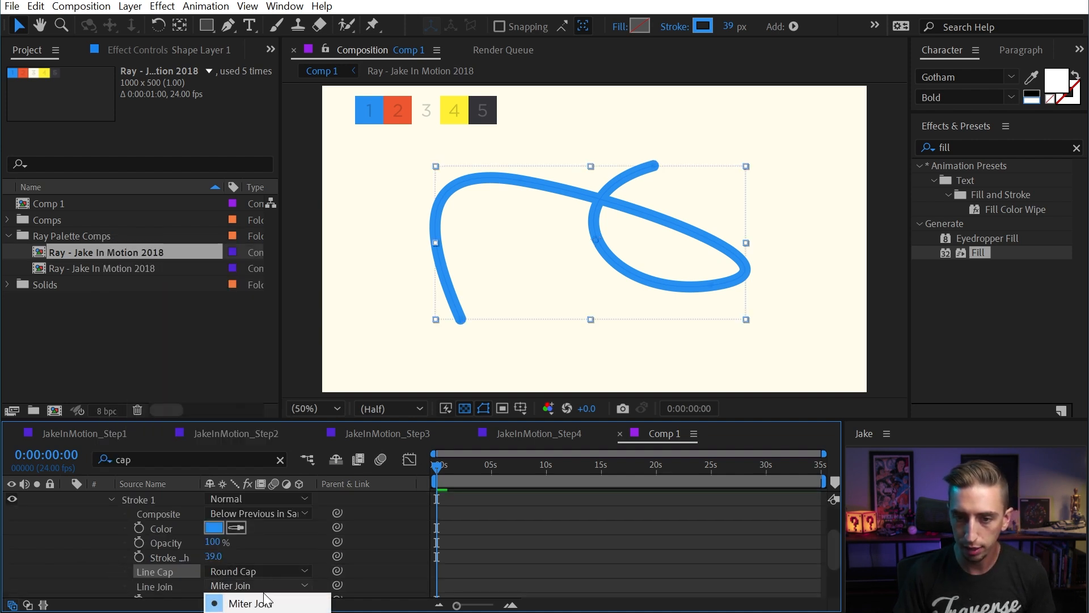
pyautogui.click(277, 608)
# Step: Clear the timeline filter and hide the palette comp layer
pyautogui.click(97, 551)
pyautogui.scroll(3, 108, 538)
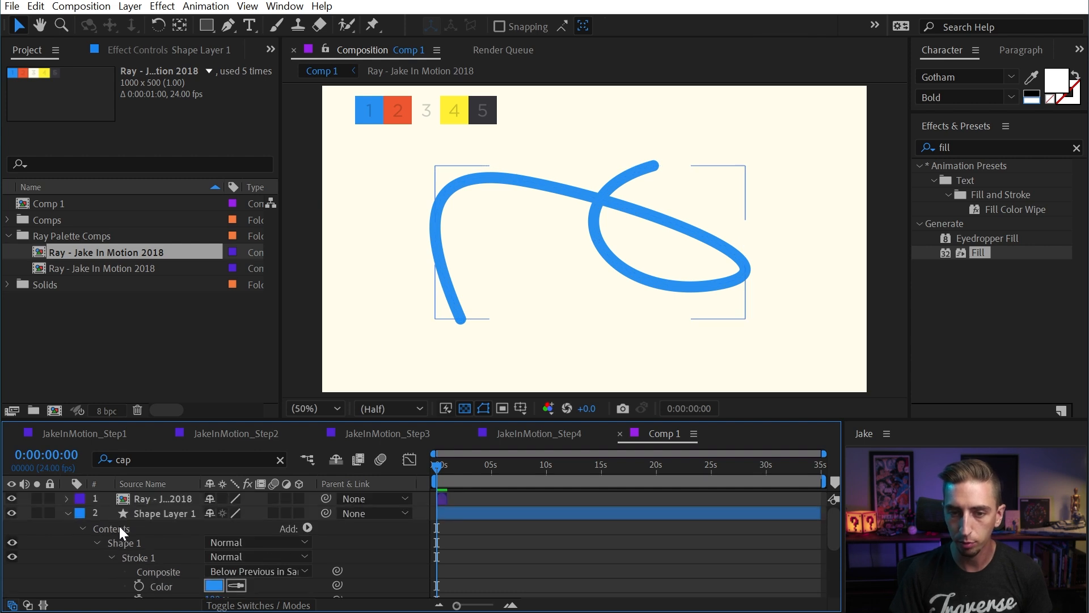
pyautogui.click(139, 516)
pyautogui.press('Escape')
pyautogui.press('F2')
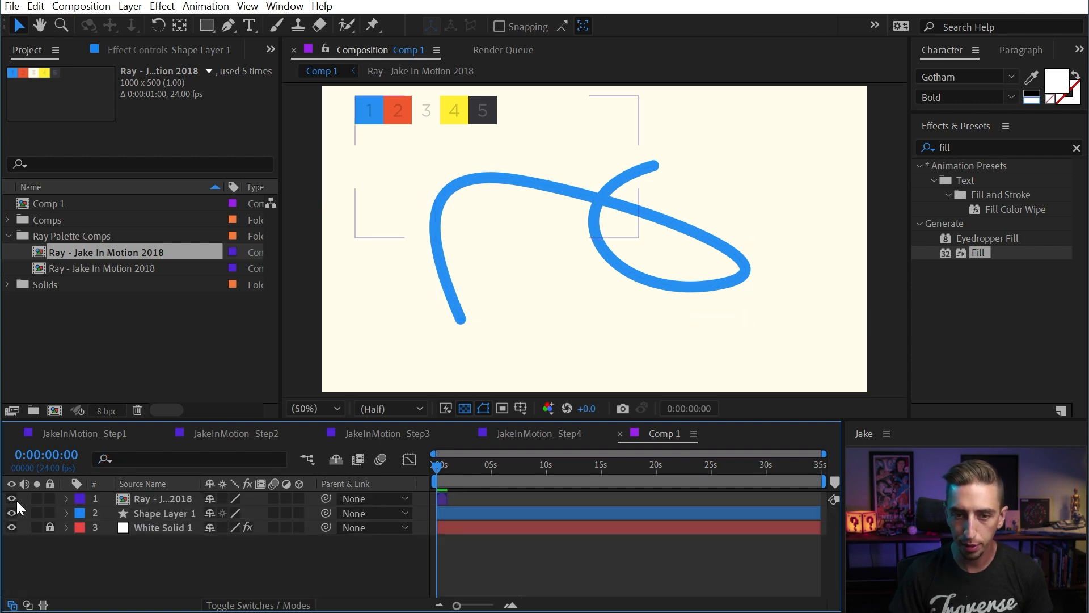
pyautogui.click(11, 499)
# Step: Add Trim Paths to the contents of Shape Layer 1
pyautogui.click(146, 513)
pyautogui.click(68, 513)
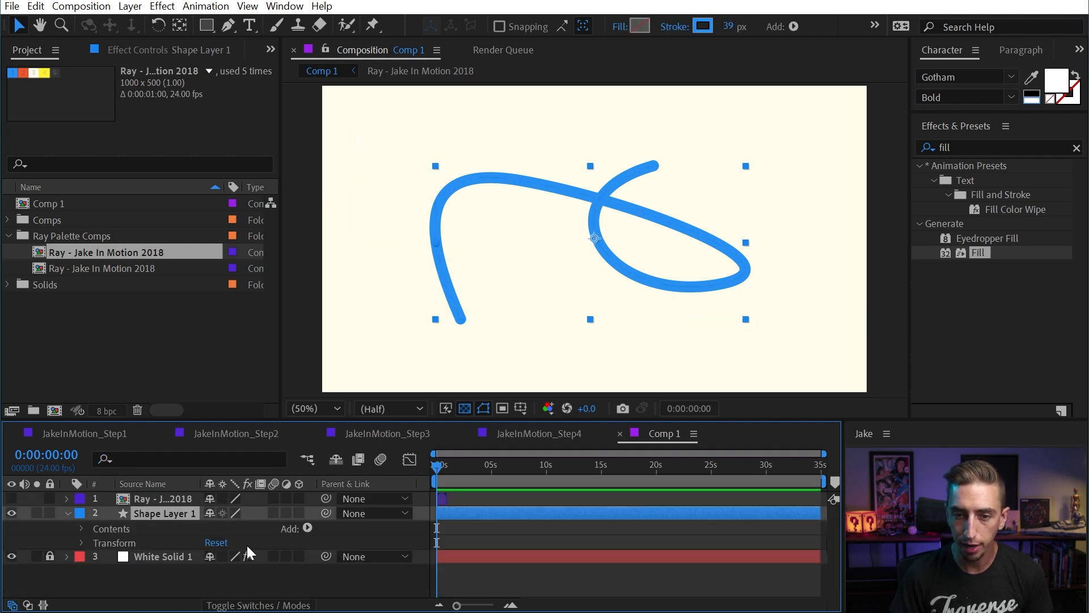
pyautogui.click(118, 531)
pyautogui.click(308, 529)
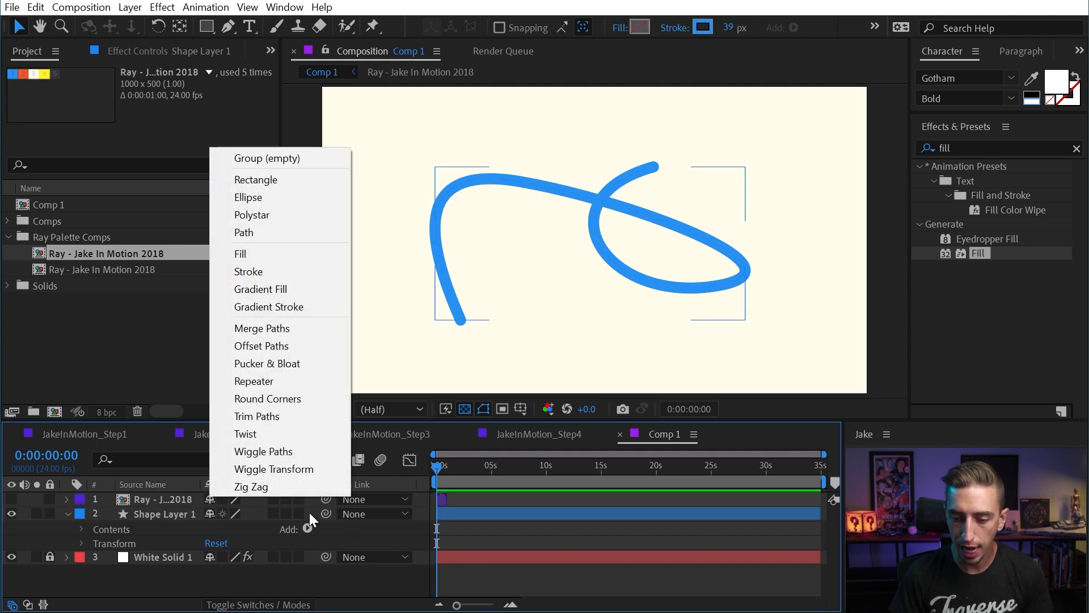
pyautogui.click(286, 418)
# Step: Expand Shape 1 and delete its unused Fill 1
pyautogui.click(93, 544)
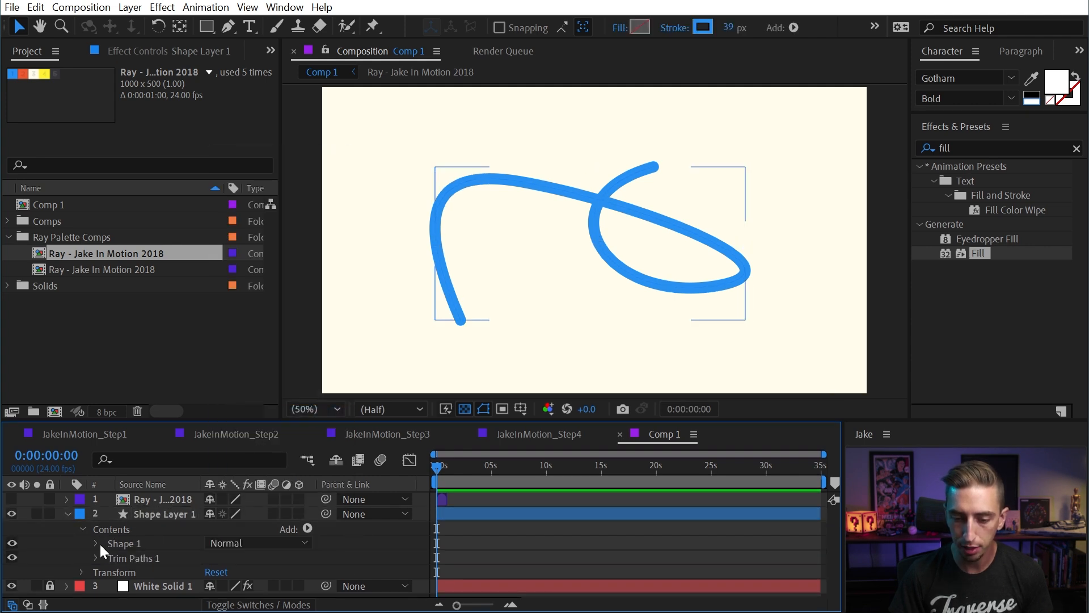
pyautogui.click(95, 543)
pyautogui.scroll(-3, 146, 551)
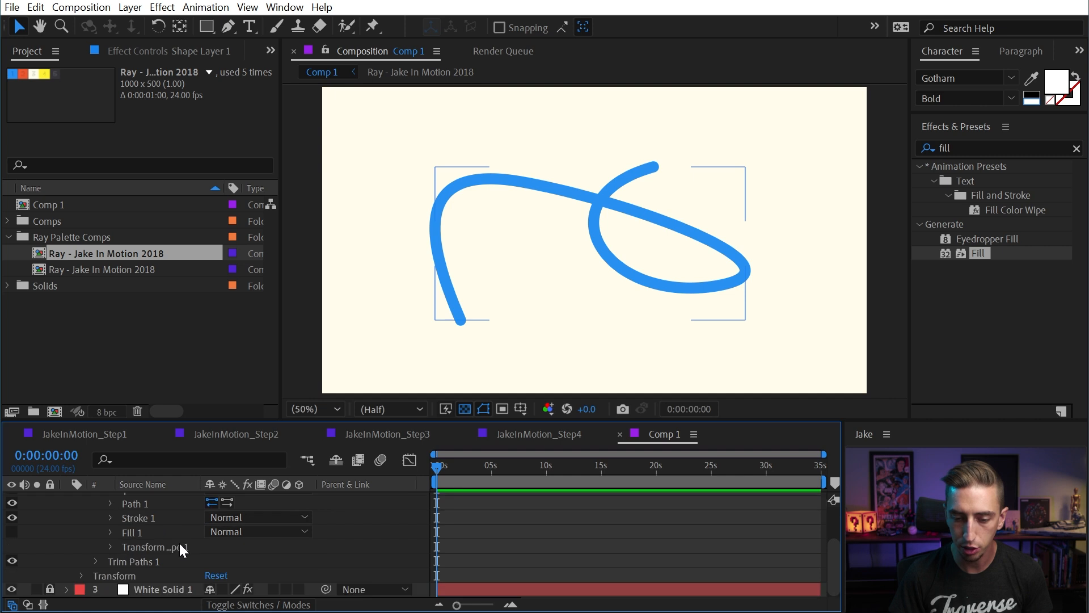
pyautogui.click(135, 529)
pyautogui.press('Delete')
pyautogui.click(148, 518)
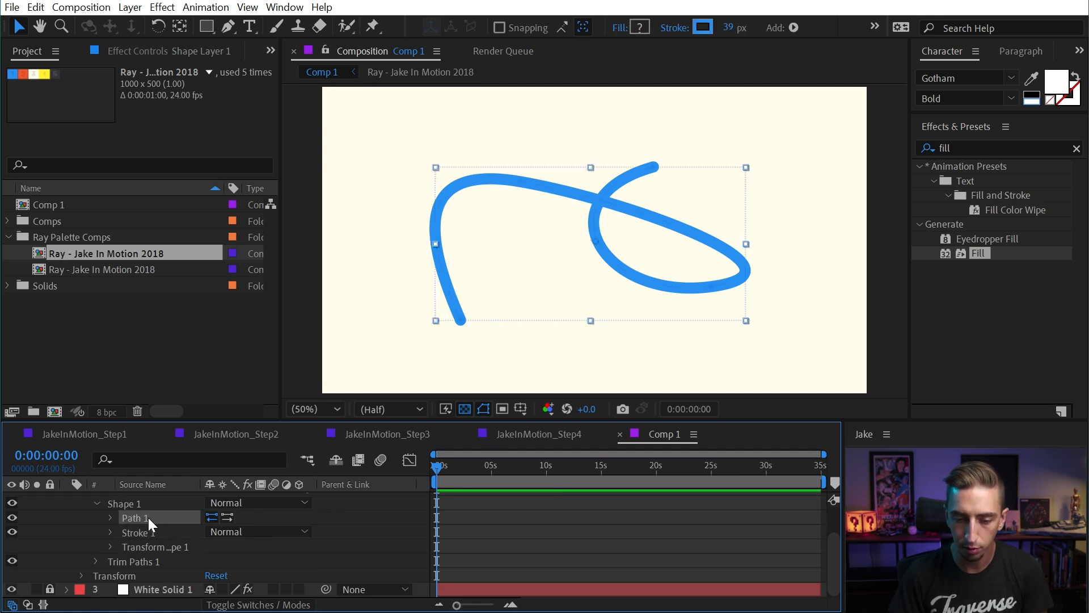
# Step: Keyframe the Trim Paths End from 0% at 0:00:00:00 to 100% at about 0:00:11:09
pyautogui.click(126, 562)
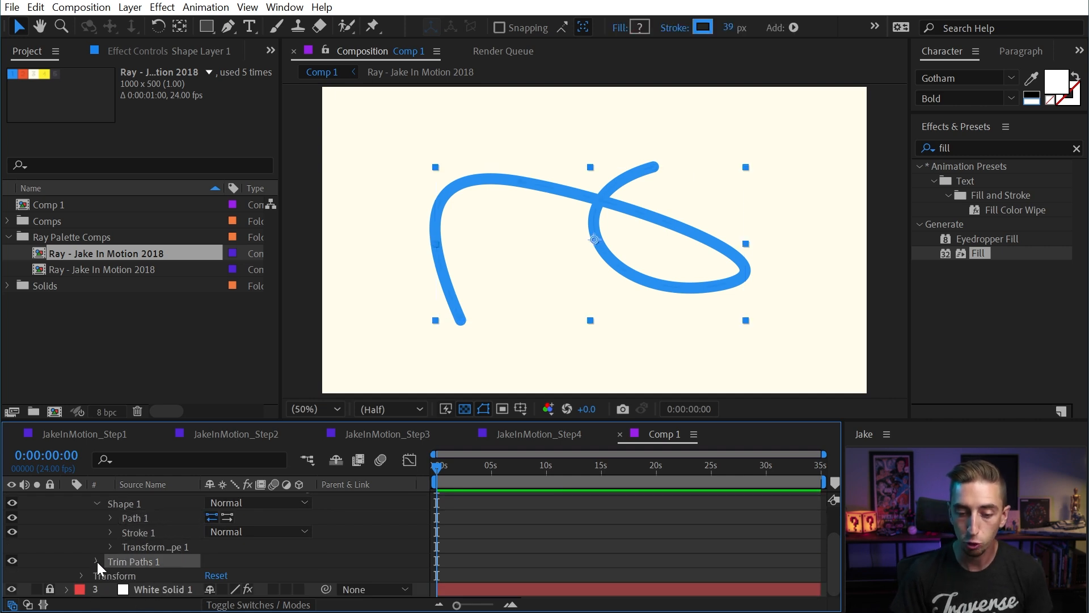
pyautogui.click(96, 562)
pyautogui.moveTo(215, 561)
pyautogui.mouseDown()
pyautogui.moveTo(148, 565)
pyautogui.moveTo(270, 554)
pyautogui.mouseUp()
pyautogui.click(124, 561)
pyautogui.moveTo(437, 562); pyautogui.dragTo(562, 567)
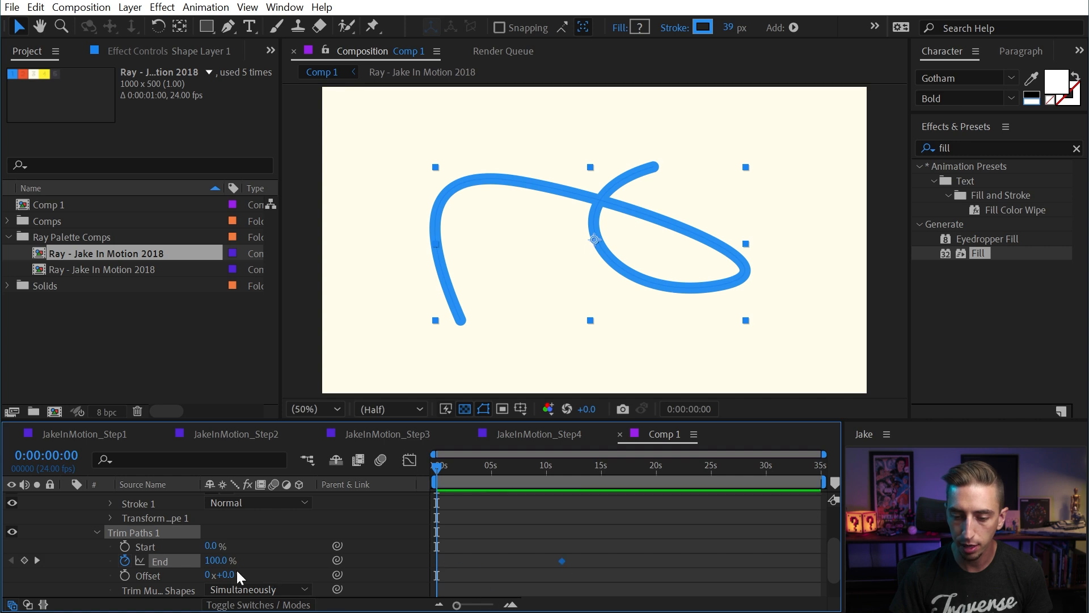
pyautogui.moveTo(216, 562); pyautogui.dragTo(85, 567)
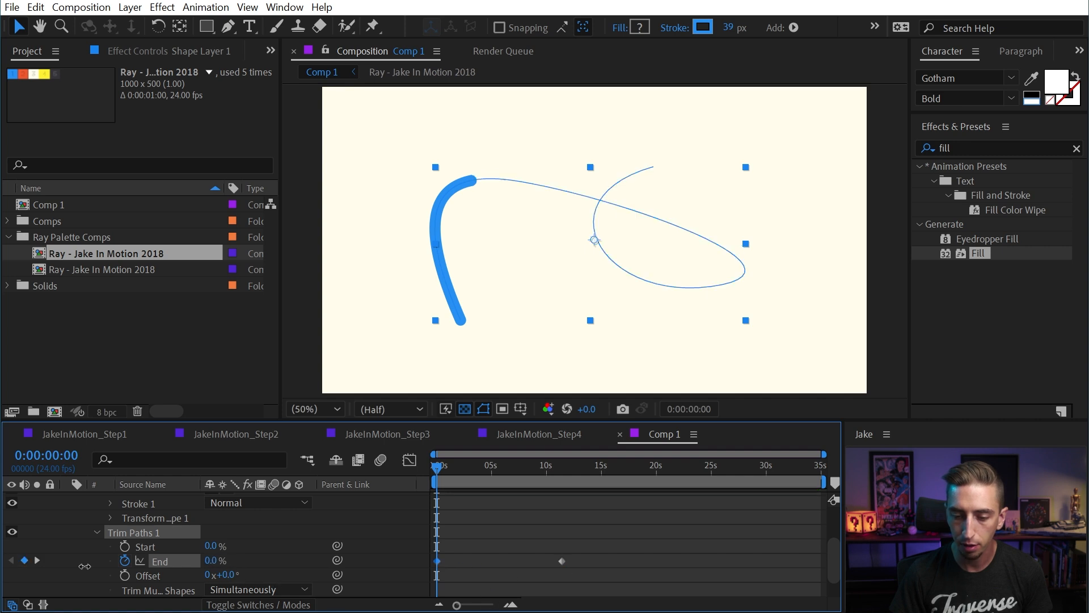
# Step: Keyframe the Trim Paths Start from 0% to 100% and shift both keyframes past the last End keyframe
pyautogui.click(125, 546)
pyautogui.moveTo(456, 470)
pyautogui.mouseDown()
pyautogui.moveTo(455, 460)
pyautogui.moveTo(565, 468)
pyautogui.mouseUp()
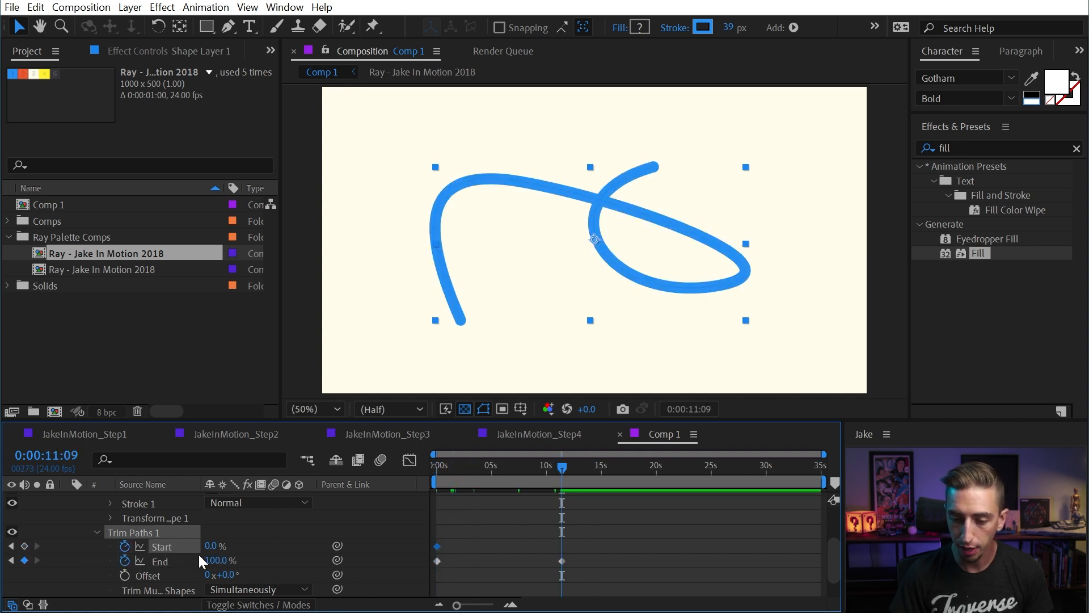
pyautogui.moveTo(219, 546); pyautogui.dragTo(611, 542)
pyautogui.moveTo(562, 466)
pyautogui.mouseDown()
pyautogui.moveTo(404, 466)
pyautogui.moveTo(742, 491)
pyautogui.mouseUp()
# Step: Show only the keyframed properties of Shape Layer 1 and preview the line drawing on and off
pyautogui.press('Home')
pyautogui.scroll(5, 553, 538)
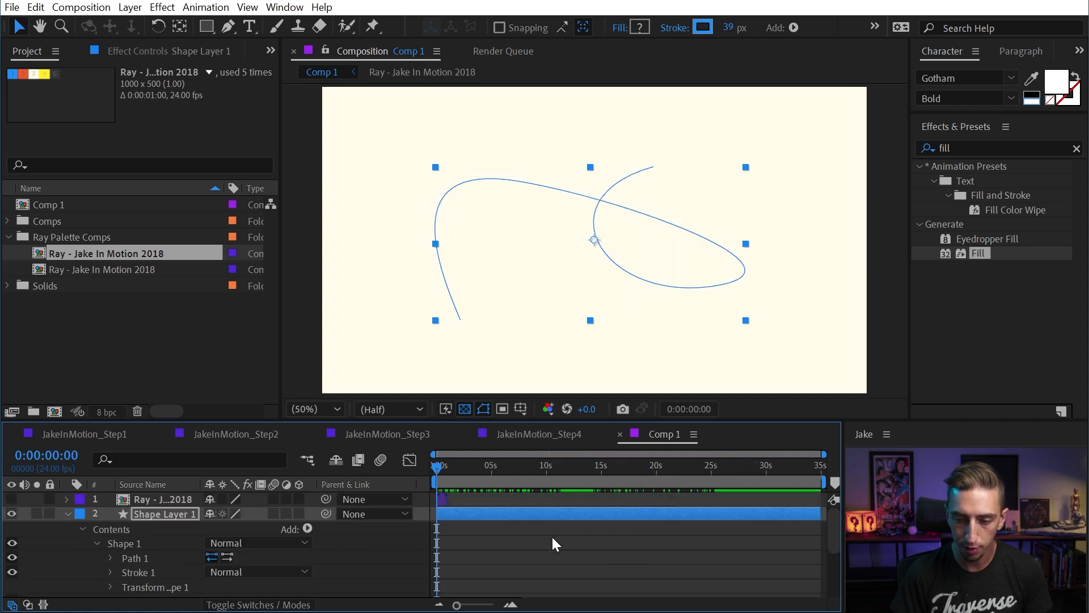
pyautogui.press('u')
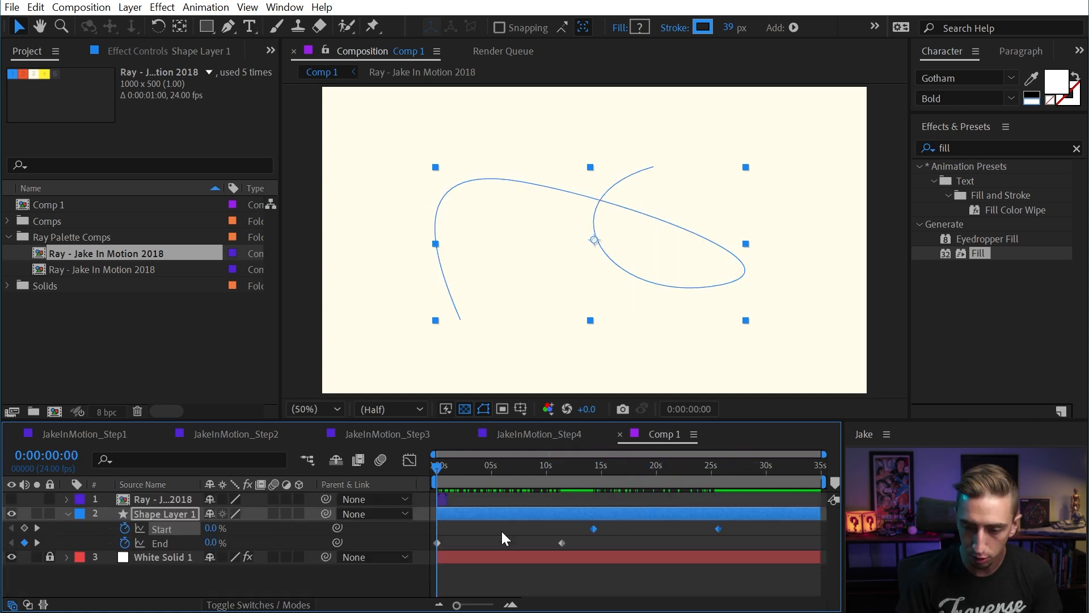
pyautogui.press('space')
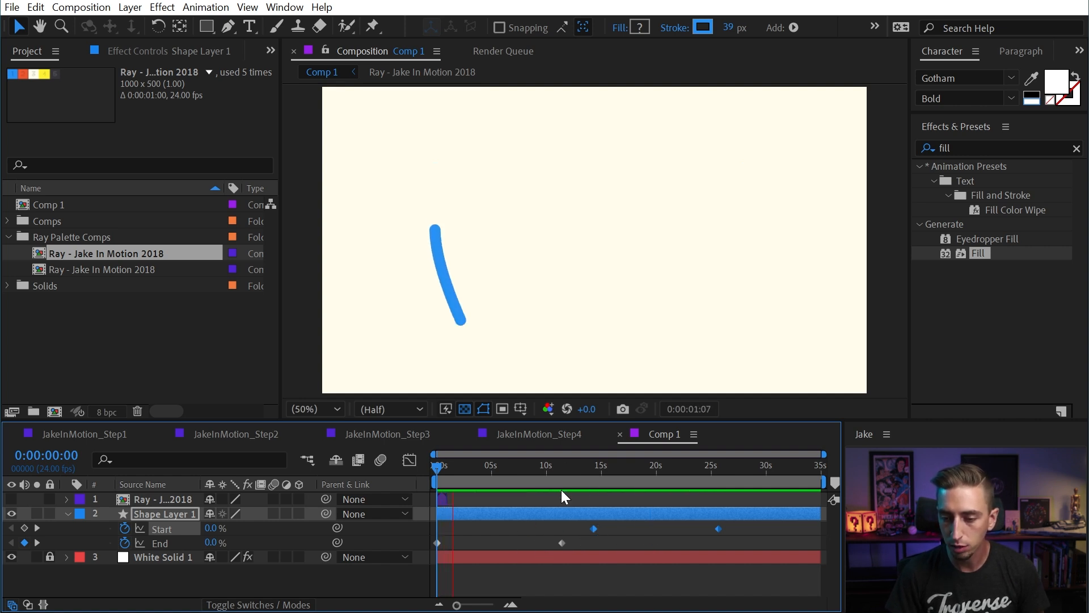
pyautogui.press('space')
# Step: Compress the trim animation so End finishes at about 0:00:01:17 and Start runs from about 0:00:01:04 to 0:00:02:11, and preview it
pyautogui.moveTo(748, 520); pyautogui.dragTo(434, 561)
pyautogui.click(634, 543)
pyautogui.moveTo(561, 542); pyautogui.dragTo(455, 543)
pyautogui.click(758, 524)
pyautogui.moveTo(759, 525); pyautogui.dragTo(451, 530)
pyautogui.click(513, 532)
pyautogui.moveTo(574, 529); pyautogui.dragTo(467, 532)
pyautogui.press('=')
pyautogui.press('=')
pyautogui.press('=')
pyautogui.hscroll(-5, 533, 533)
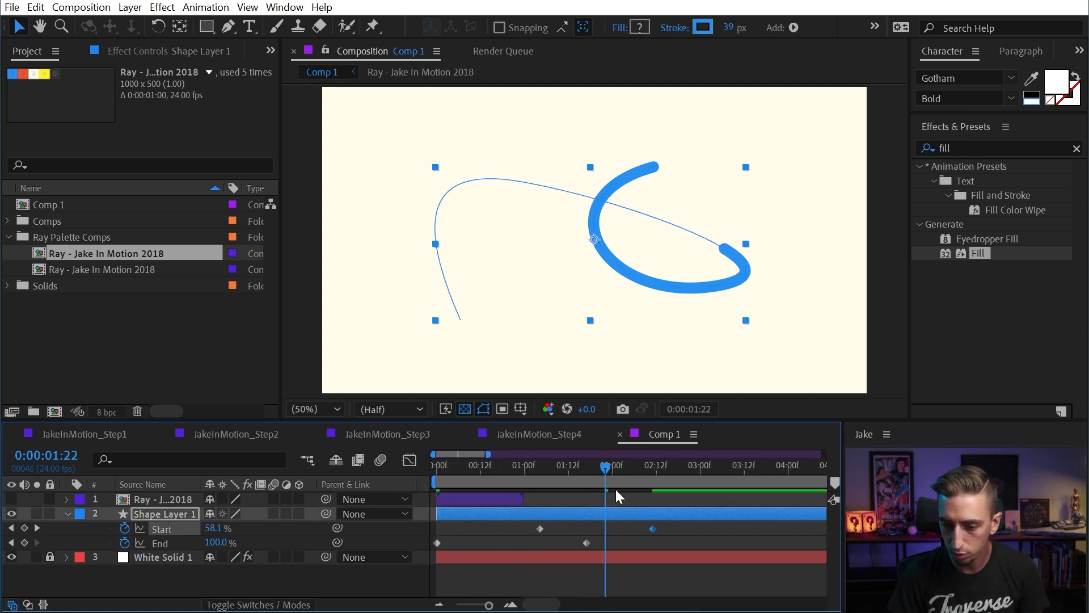
pyautogui.press('Home')
pyautogui.press('space')
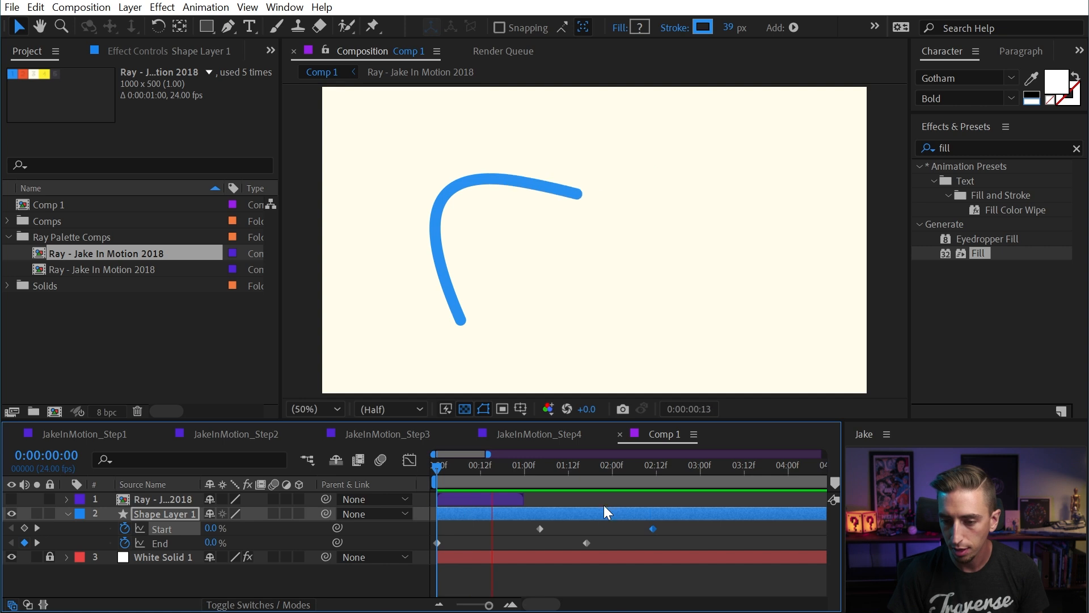
# Step: Move the last End keyframe to about 0:00:00:19 and the last Start keyframe to about 0:00:01:15, ending the work area near 0:00:02:07
pyautogui.click(526, 547)
pyautogui.moveTo(587, 544); pyautogui.dragTo(507, 544)
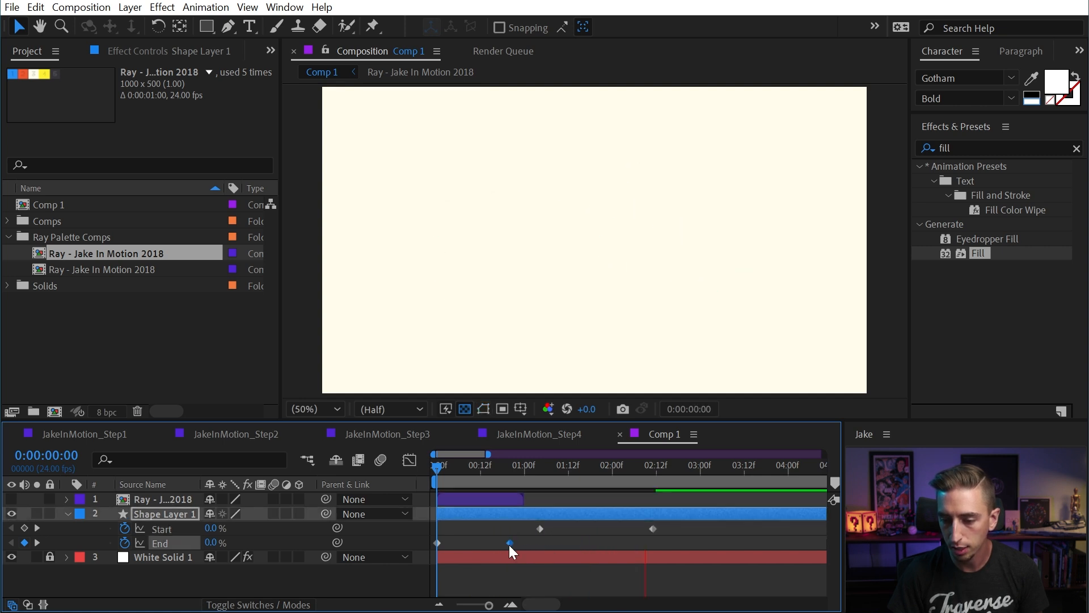
pyautogui.moveTo(653, 529); pyautogui.dragTo(579, 529)
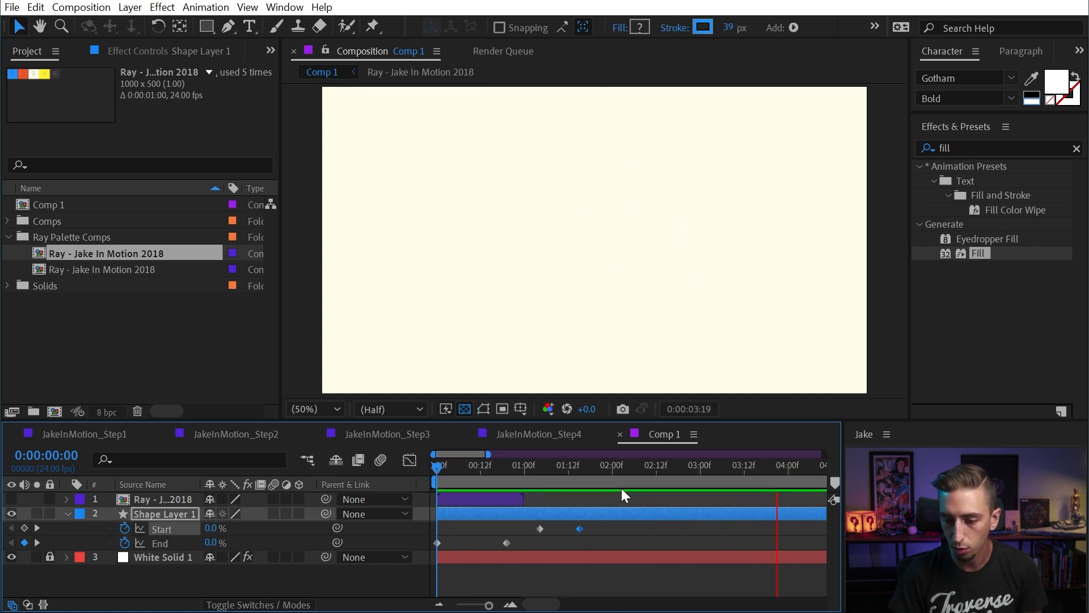
pyautogui.click(635, 467)
pyautogui.press('n')
pyautogui.press('space')
# Step: Shift both Start keyframes earlier to about 0:00:00:14 and 0:00:01:01, end the work area near 0:00:01:15, and preview
pyautogui.moveTo(533, 534); pyautogui.dragTo(487, 534)
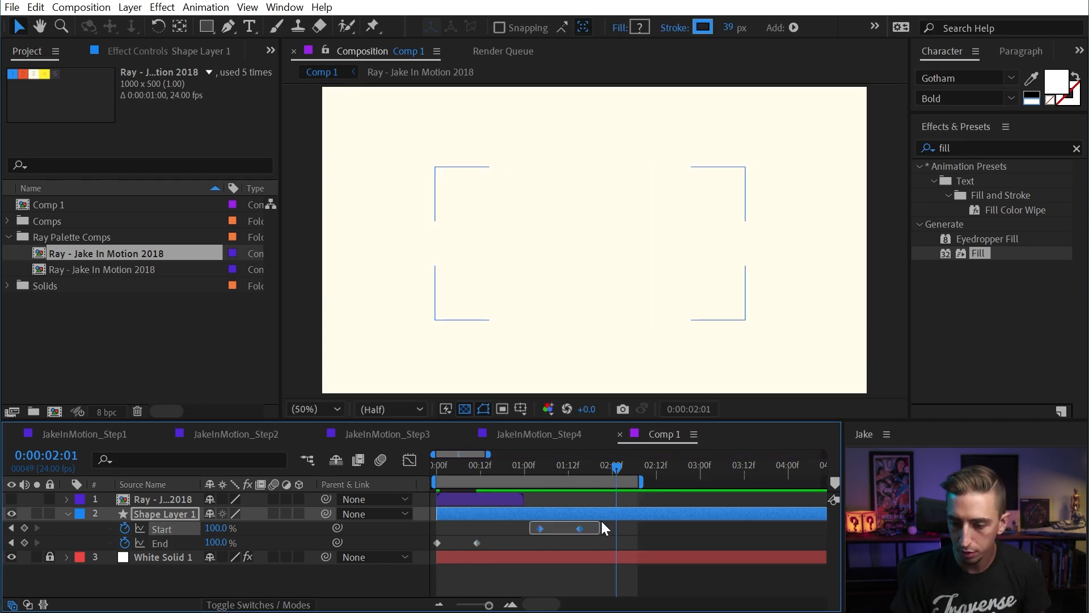
pyautogui.moveTo(558, 465); pyautogui.dragTo(576, 465)
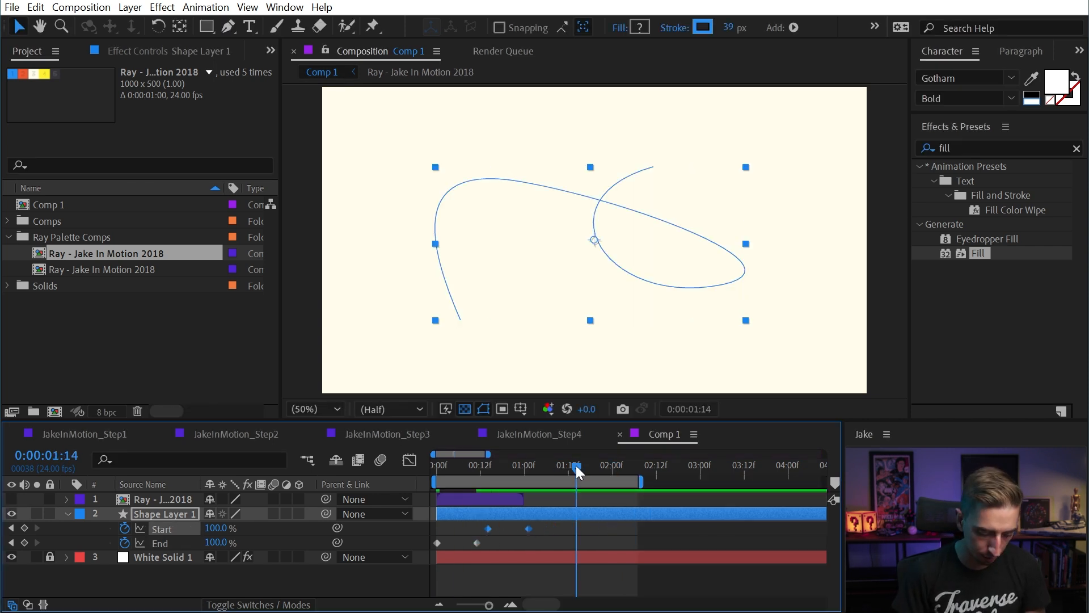
pyautogui.press('space')
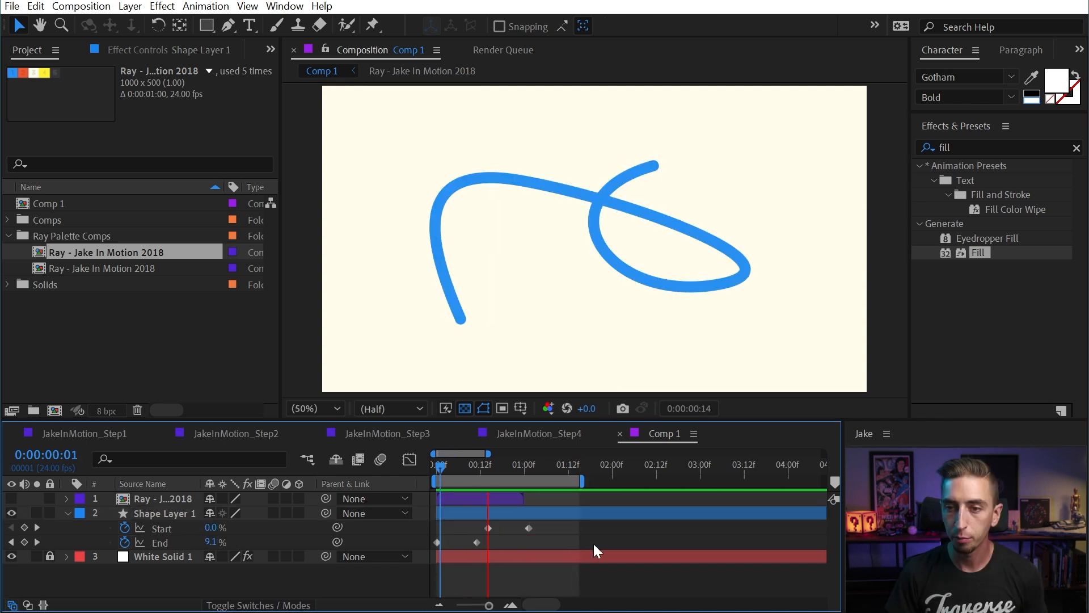
# Step: Apply Easy Ease to all four trim keyframes and lengthen their ease handles in the value graph for steeper curves
pyautogui.moveTo(561, 531); pyautogui.dragTo(435, 551)
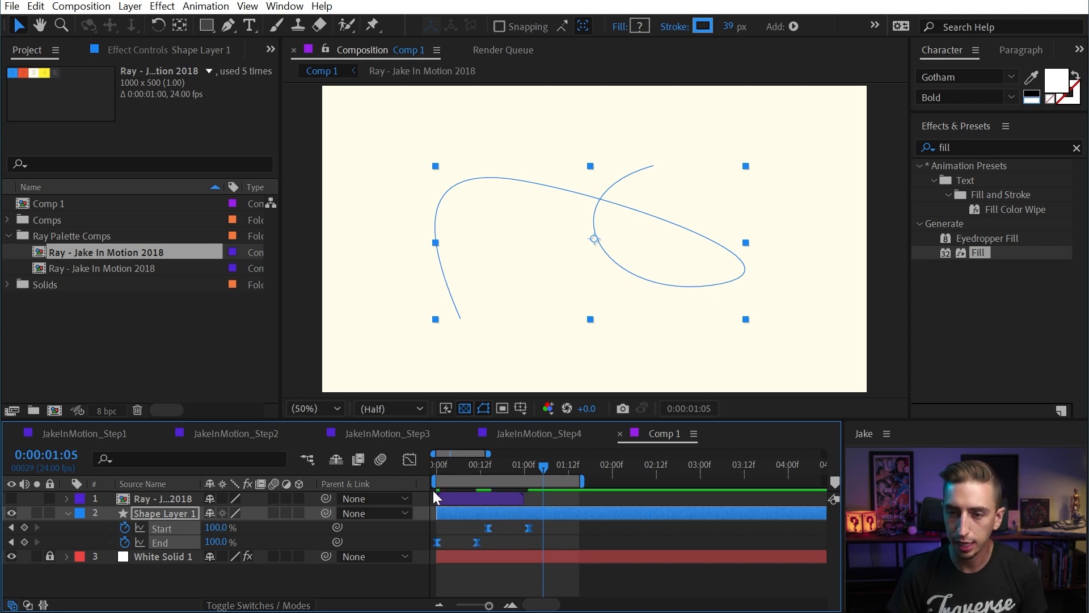
pyautogui.click(409, 459)
pyautogui.moveTo(550, 492); pyautogui.dragTo(420, 565)
pyautogui.click(483, 587)
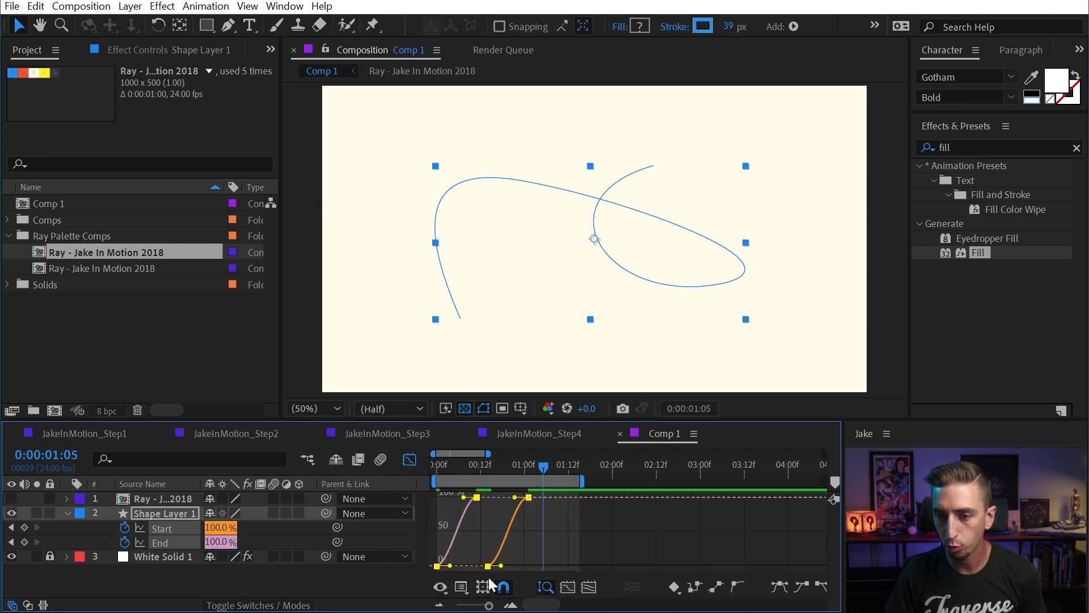
pyautogui.moveTo(515, 498); pyautogui.dragTo(503, 498)
pyautogui.moveTo(452, 561); pyautogui.dragTo(472, 563)
pyautogui.press('space')
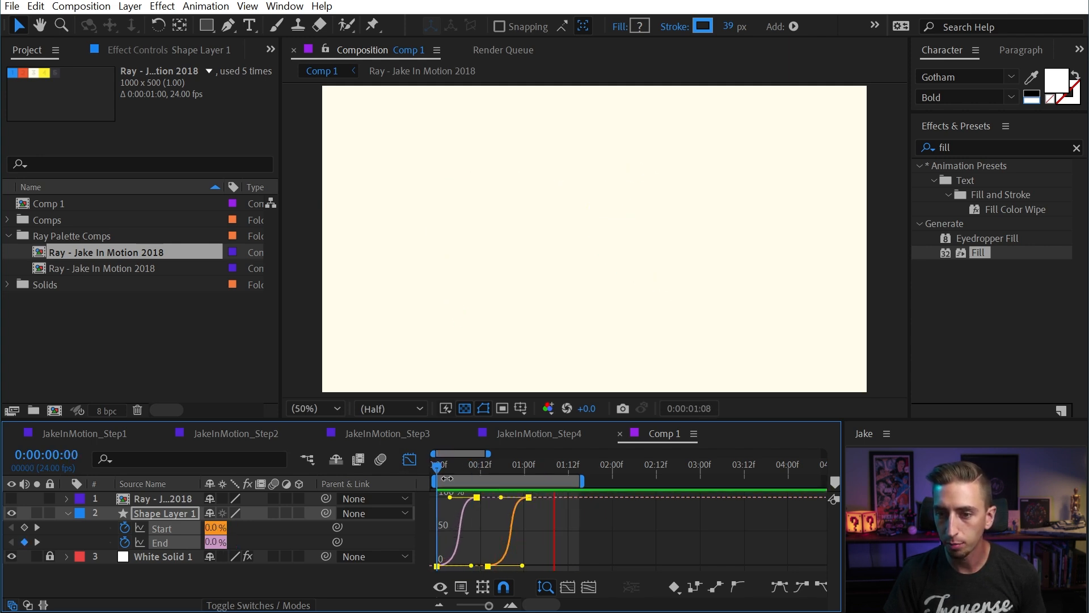
# Step: Move the last End and Start keyframes to about 0:00:01:03 and 0:00:01:17, extending the work area to about 0:00:02:01
pyautogui.click(409, 459)
pyautogui.click(476, 543)
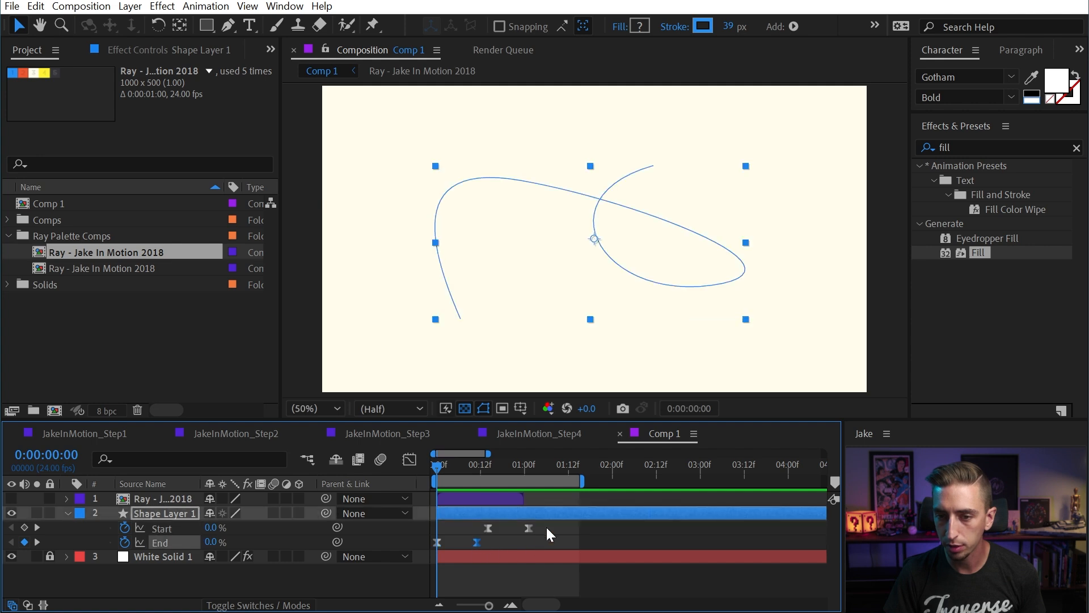
pyautogui.moveTo(587, 480); pyautogui.dragTo(619, 471)
pyautogui.press('space')
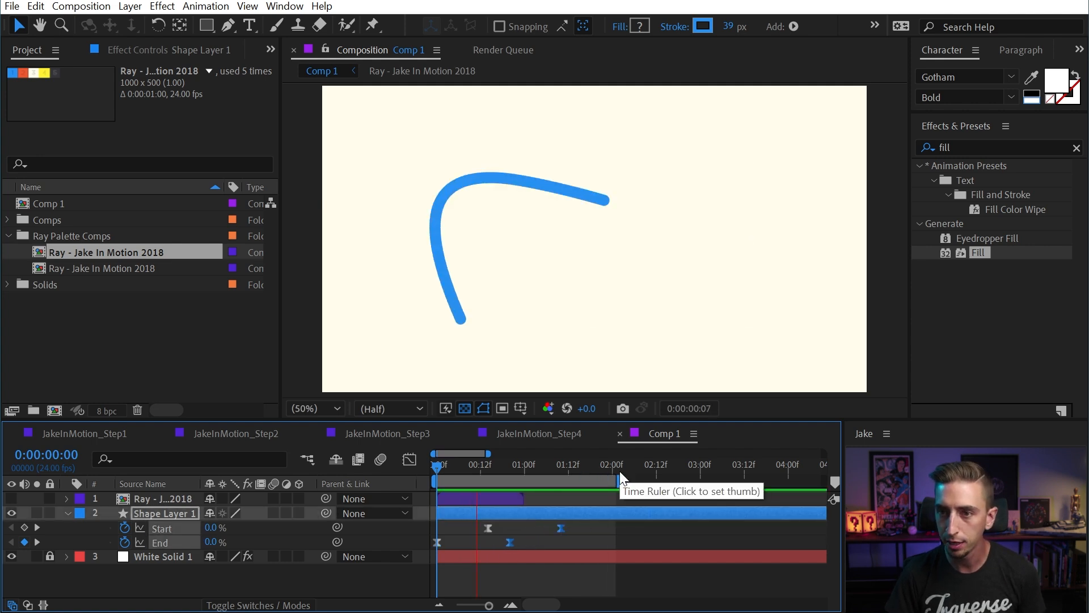
pyautogui.moveTo(510, 543); pyautogui.dragTo(535, 543)
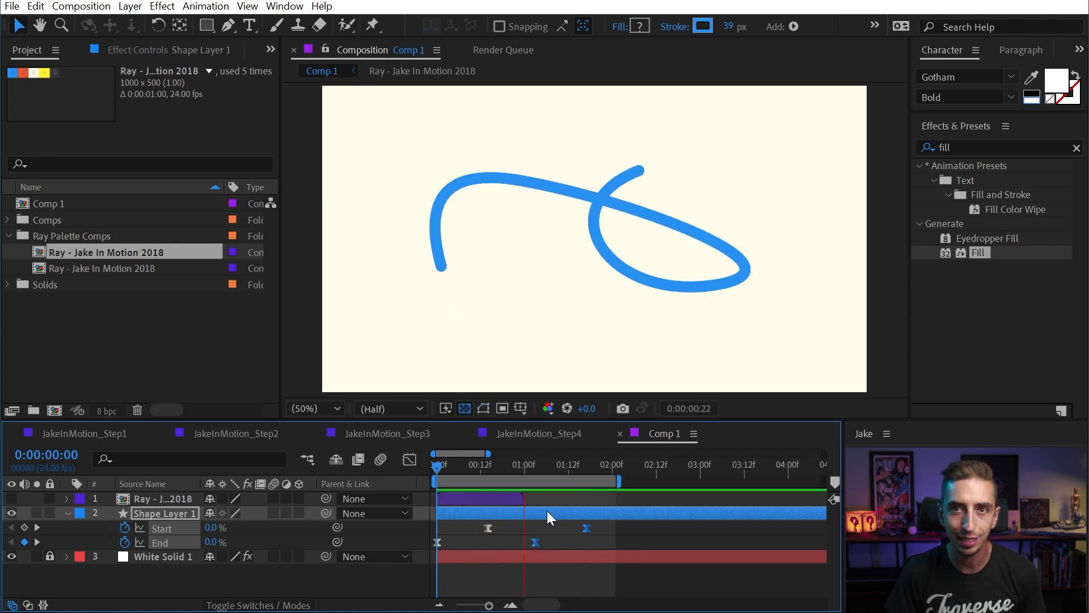
# Step: Shorten the End curve's outgoing ease and the Start curve's incoming ease in the value graph
pyautogui.click(409, 459)
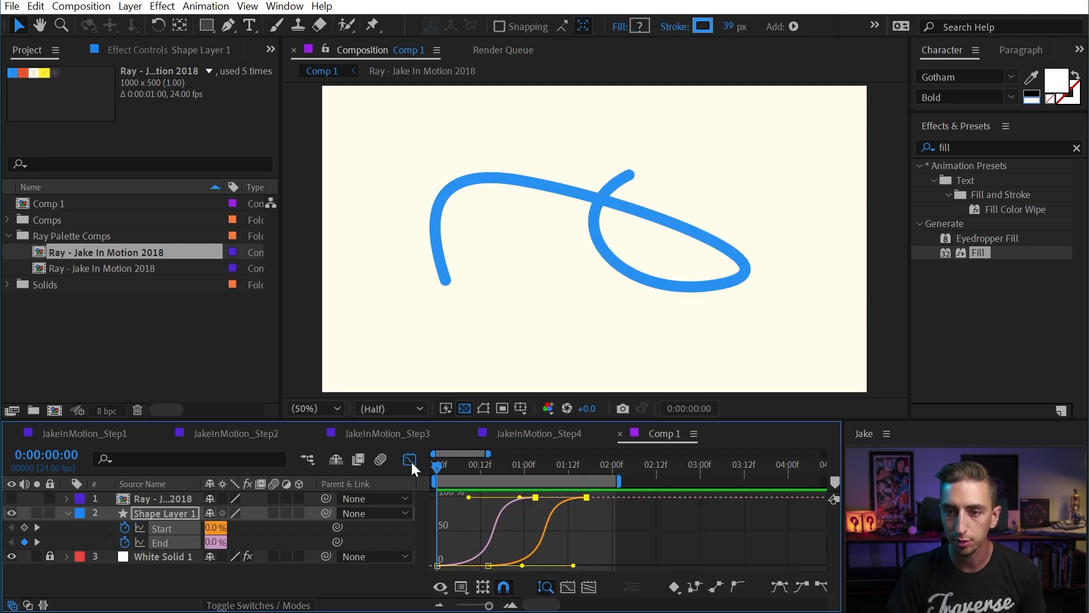
pyautogui.click(469, 564)
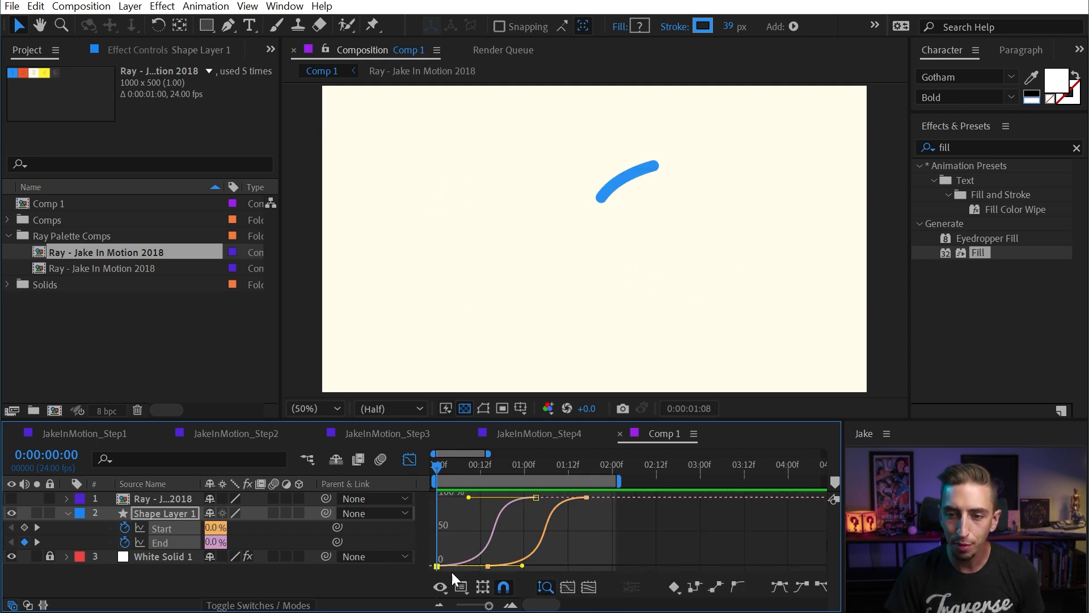
pyautogui.click(496, 564)
pyautogui.moveTo(519, 497); pyautogui.dragTo(552, 498)
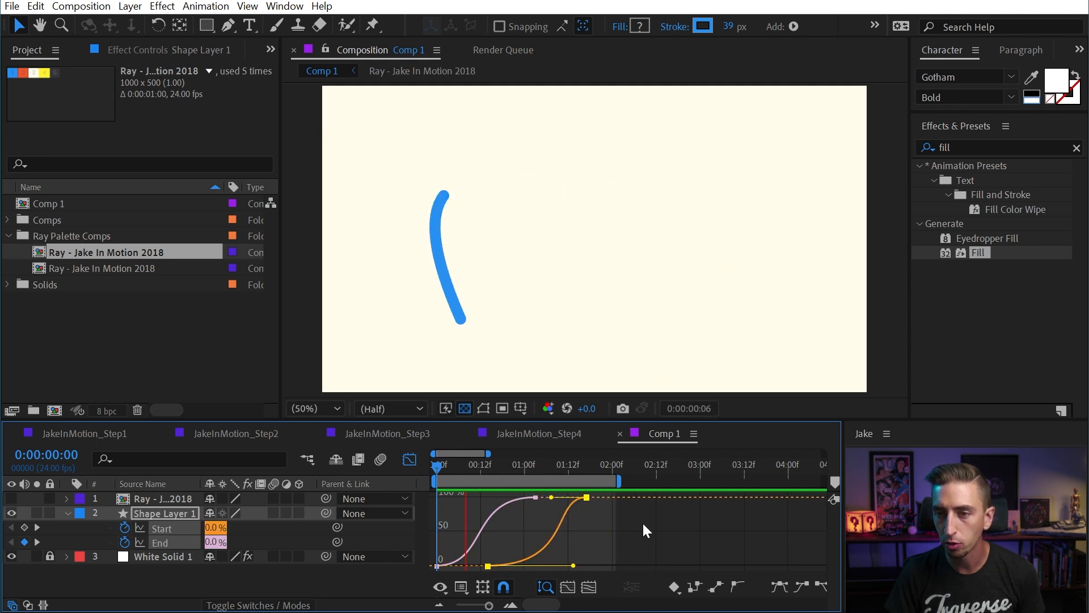
pyautogui.press('space')
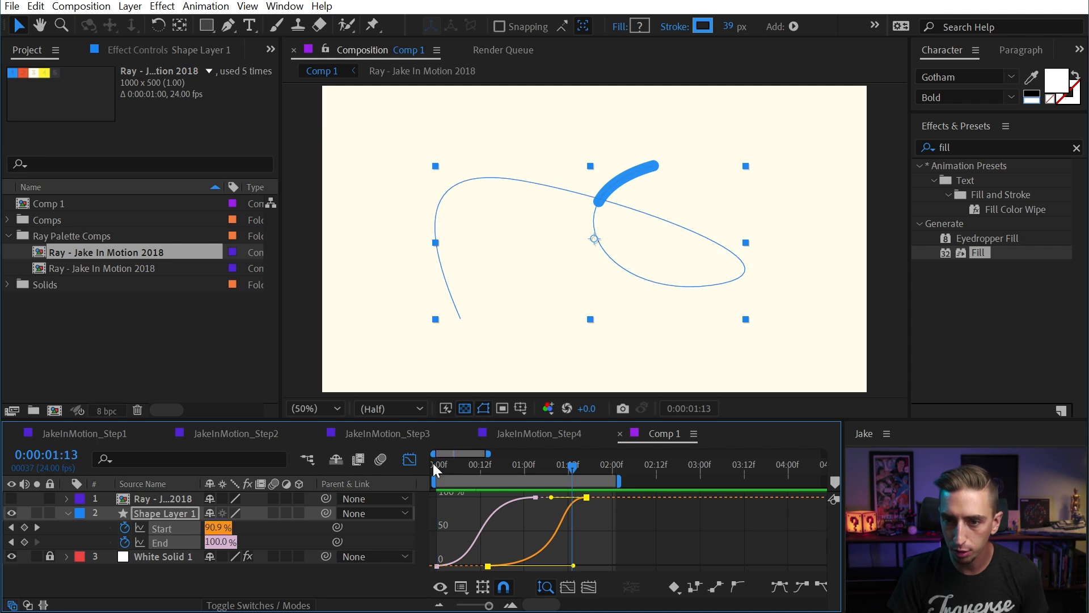
pyautogui.click(409, 459)
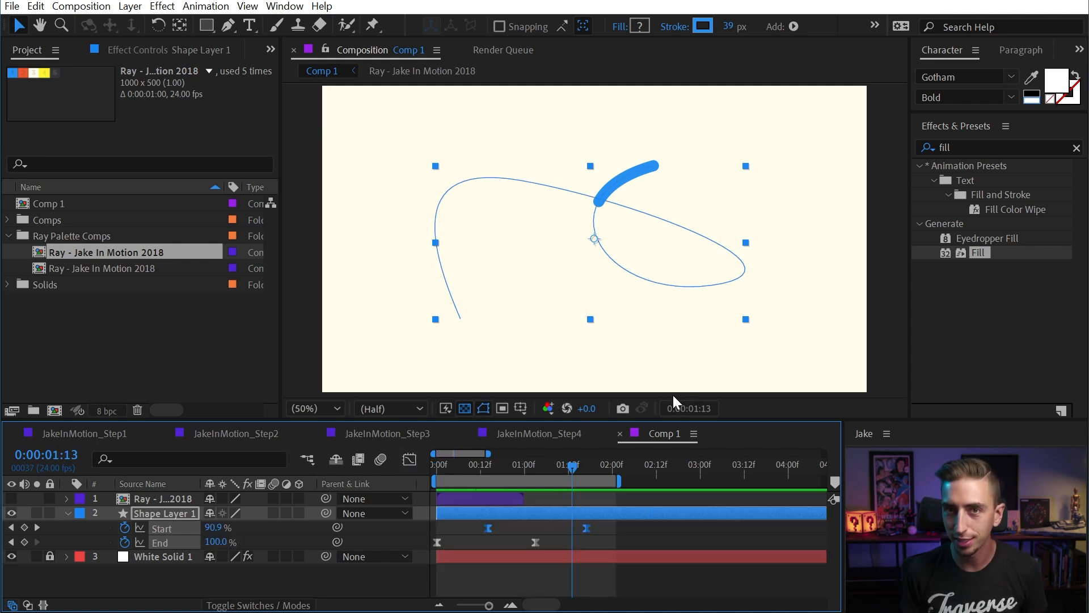
# Step: End the work area at about 0:00:02:06 and set the shape's stroke width to 20 px
pyautogui.press('n')
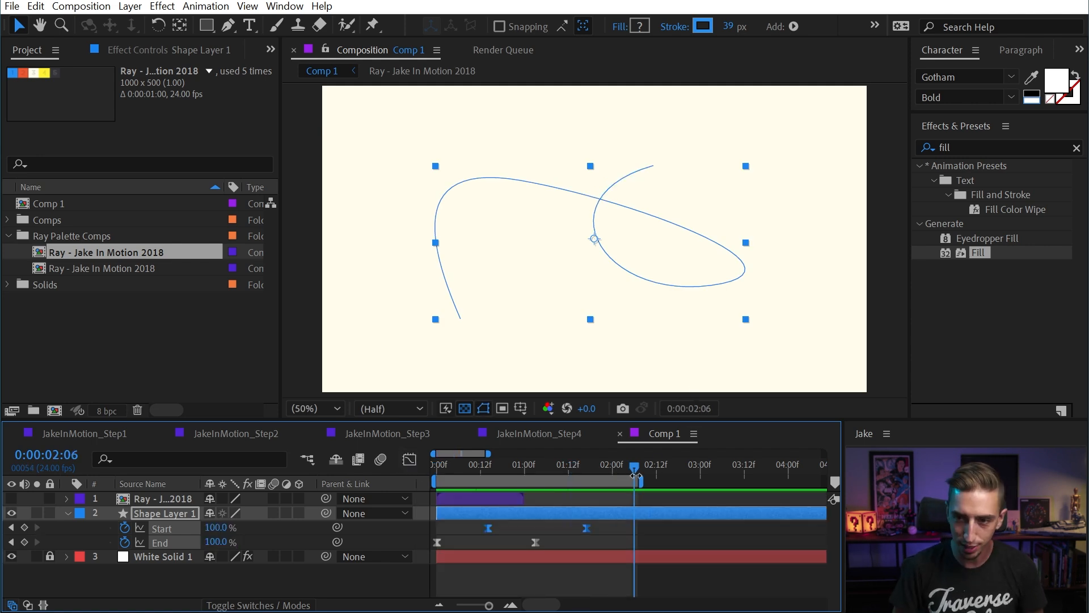
pyautogui.press('space')
pyautogui.press('space')
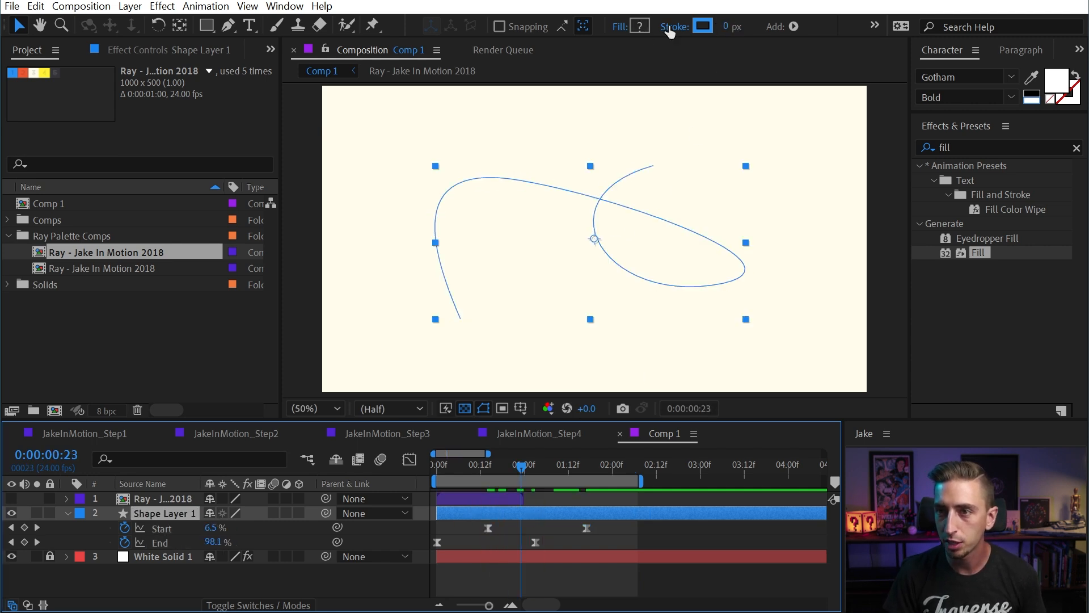
pyautogui.write('20')
pyautogui.moveTo(523, 468)
pyautogui.mouseDown()
pyautogui.moveTo(557, 468)
pyautogui.moveTo(441, 475)
pyautogui.mouseUp()
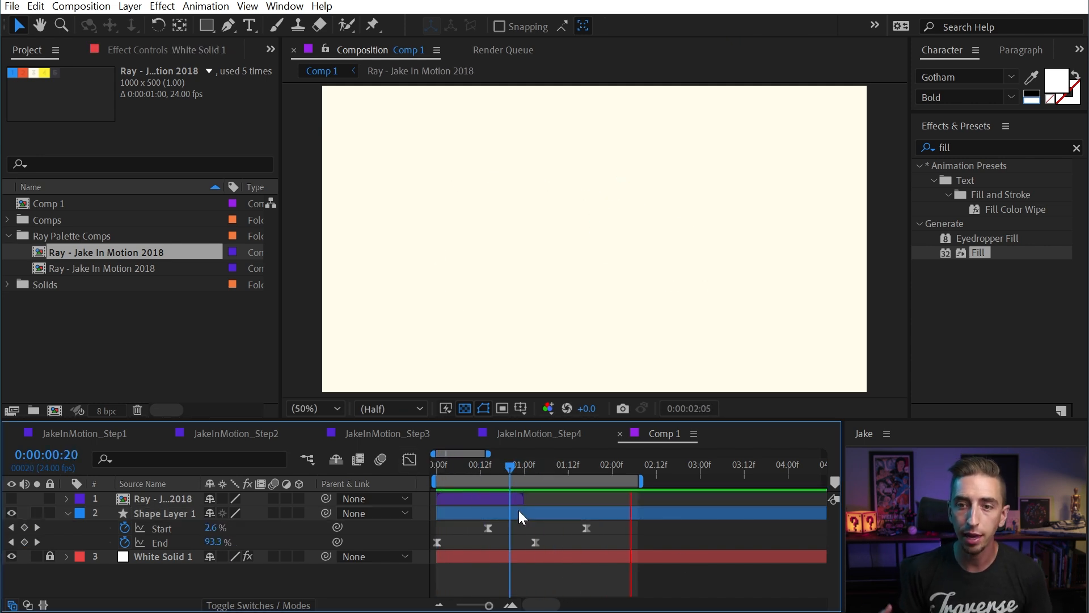
# Step: Expand Path 1 inside Shape 1 of Shape Layer 1 and select its Path property
pyautogui.click(519, 511)
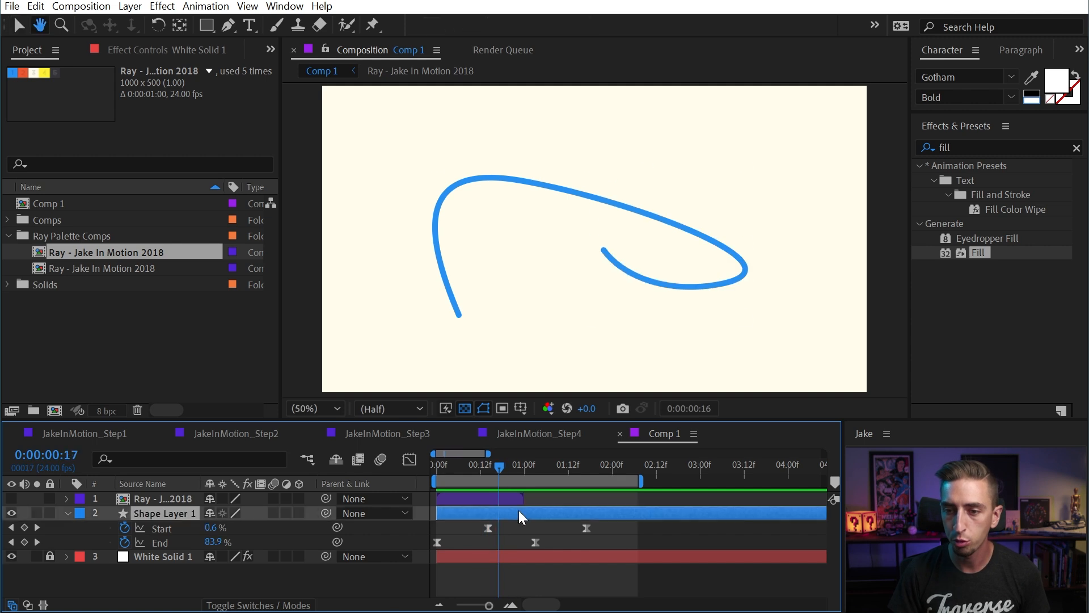
pyautogui.click(65, 512)
pyautogui.click(101, 531)
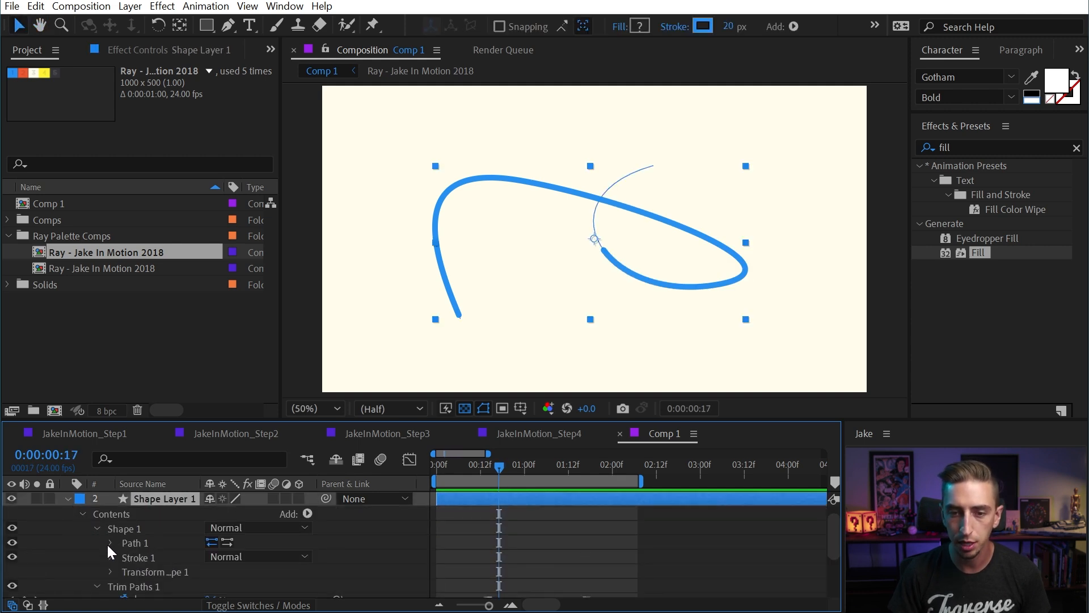
pyautogui.click(110, 543)
pyautogui.click(111, 543)
pyautogui.click(155, 556)
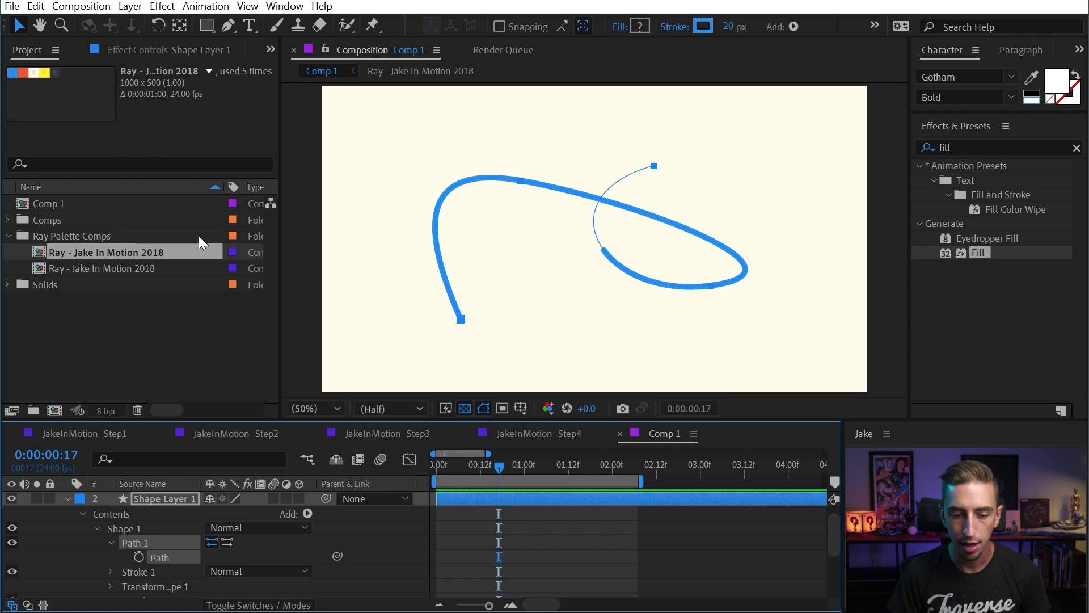
# Step: Run Create Nulls From Paths with Points Follow Nulls on the selected path and close the script panel
pyautogui.click(285, 7)
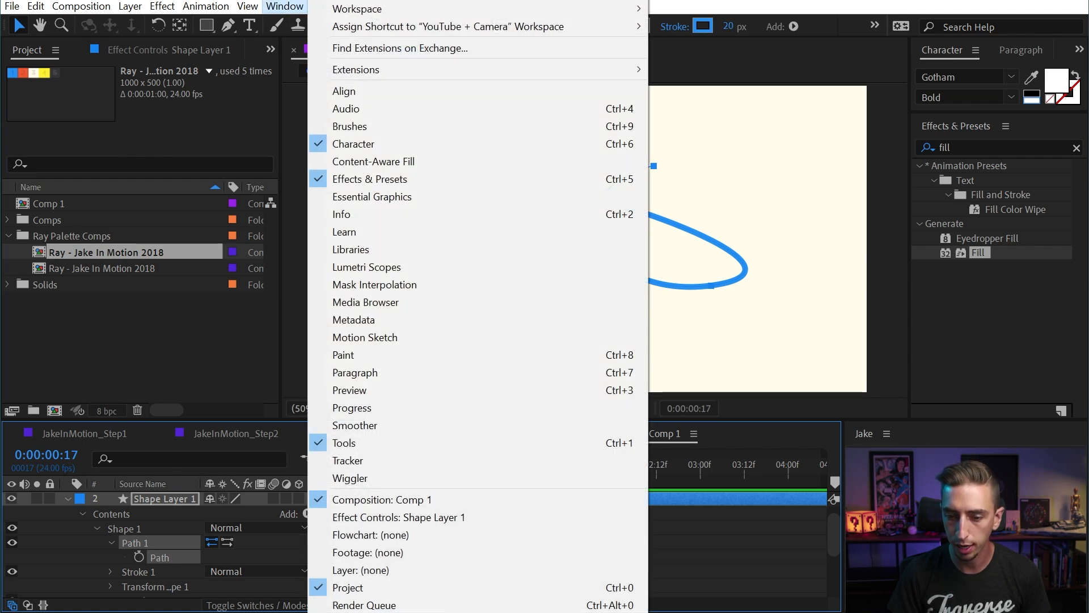
pyautogui.click(369, 609)
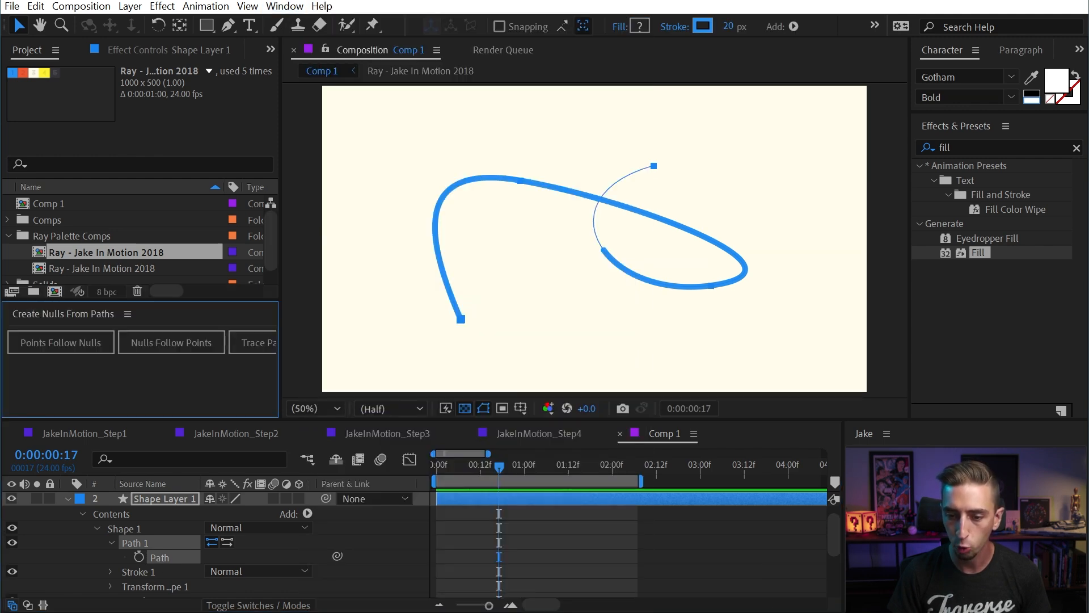
pyautogui.click(39, 340)
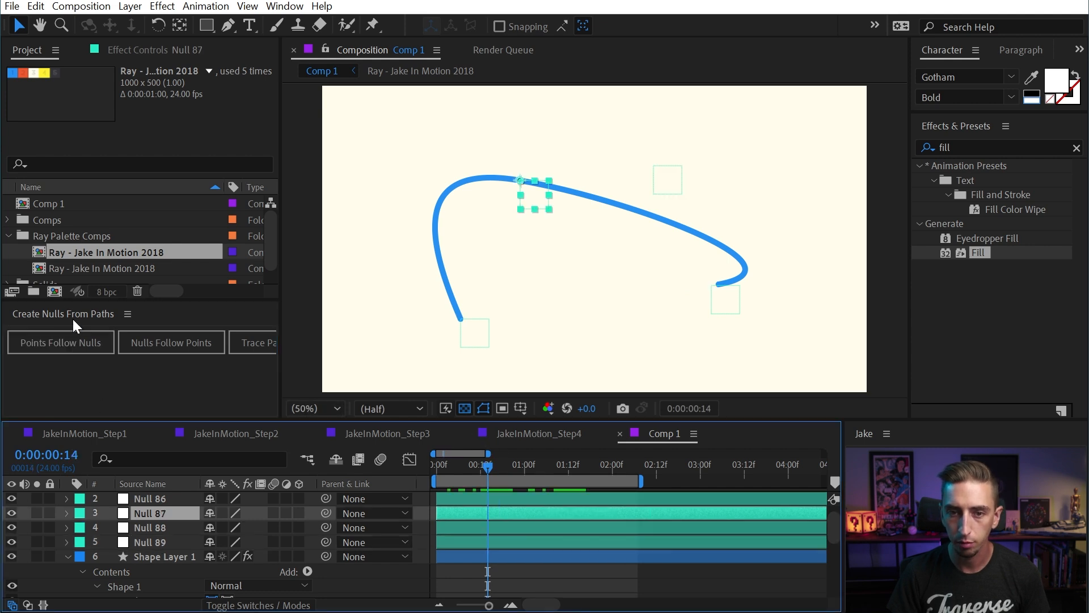
pyautogui.rightClick(73, 319)
pyautogui.click(80, 319)
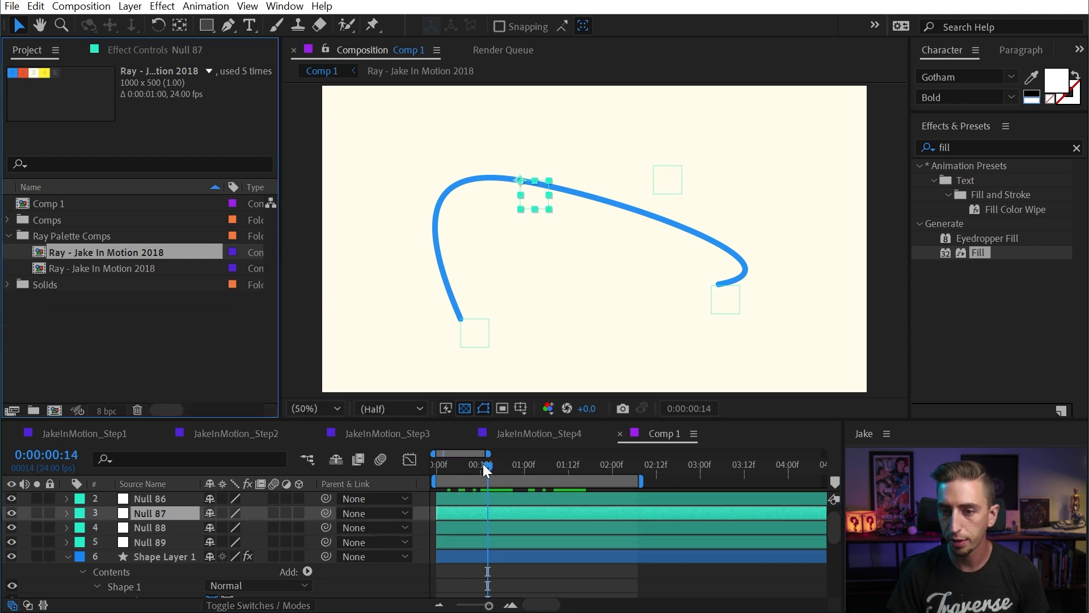
# Step: Step through the new null layers near the start of the animation to identify which path point each one controls
pyautogui.moveTo(487, 464); pyautogui.dragTo(448, 465)
pyautogui.click(157, 527)
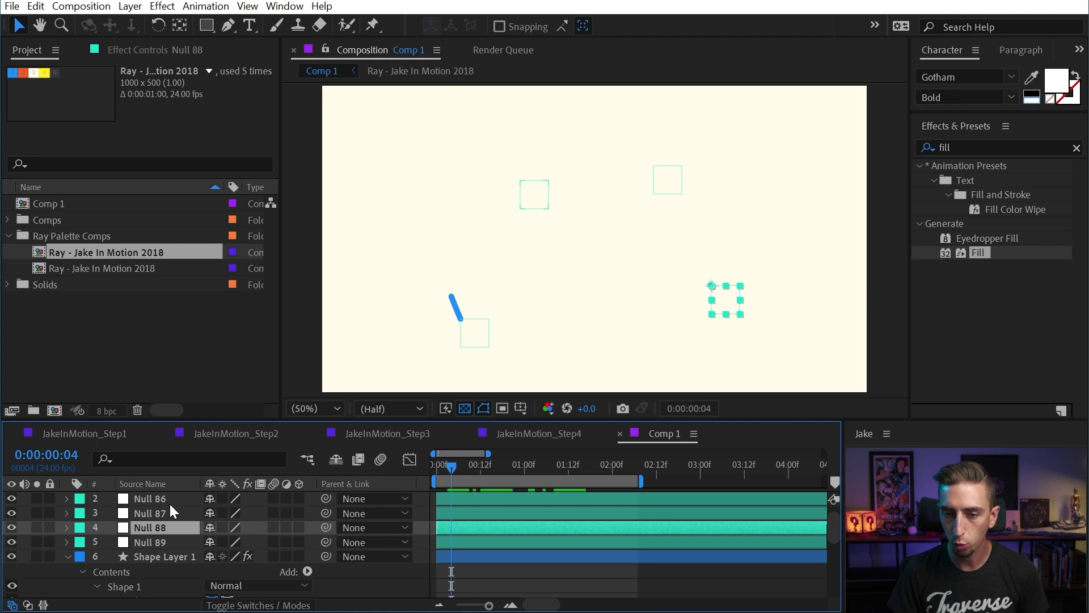
pyautogui.hotkey('ctrl', 'Up')
pyautogui.hotkey('ctrl', 'Up')
pyautogui.hotkey('ctrl', 'Down')
pyautogui.hotkey('ctrl', 'Down')
pyautogui.hotkey('ctrl', 'Down')
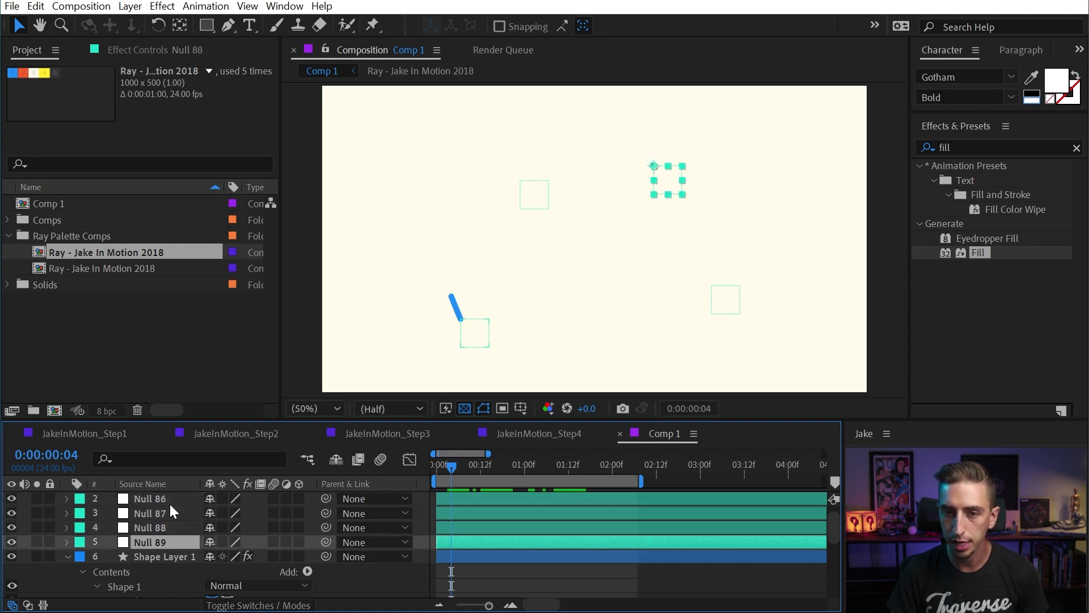
# Step: Rename the first two path nulls, layers 2 and 3, as Point 1 and Point 2
pyautogui.hotkey('ctrl', 'Up')
pyautogui.hotkey('ctrl', 'Up')
pyautogui.hotkey('ctrl', 'Up')
pyautogui.press('Return')
pyautogui.write('Point')
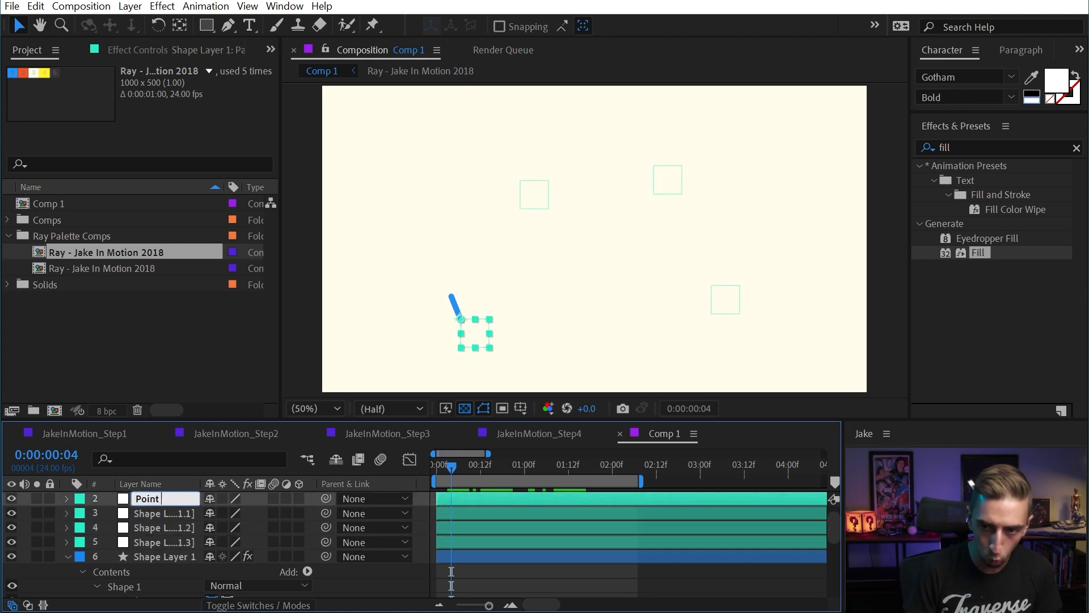
pyautogui.write(' 1')
pyautogui.press('Return')
pyautogui.hotkey('ctrl', 'Down')
pyautogui.press('Return')
pyautogui.write('Point 2')
pyautogui.press('Return')
# Step: Rename the remaining two path nulls, layers 4 and 5, as Point 3 and Point 4
pyautogui.hotkey('ctrl', 'Down')
pyautogui.press('Return')
pyautogui.write('Point 3')
pyautogui.press('Return')
pyautogui.hotkey('ctrl', 'Down')
pyautogui.press('Return')
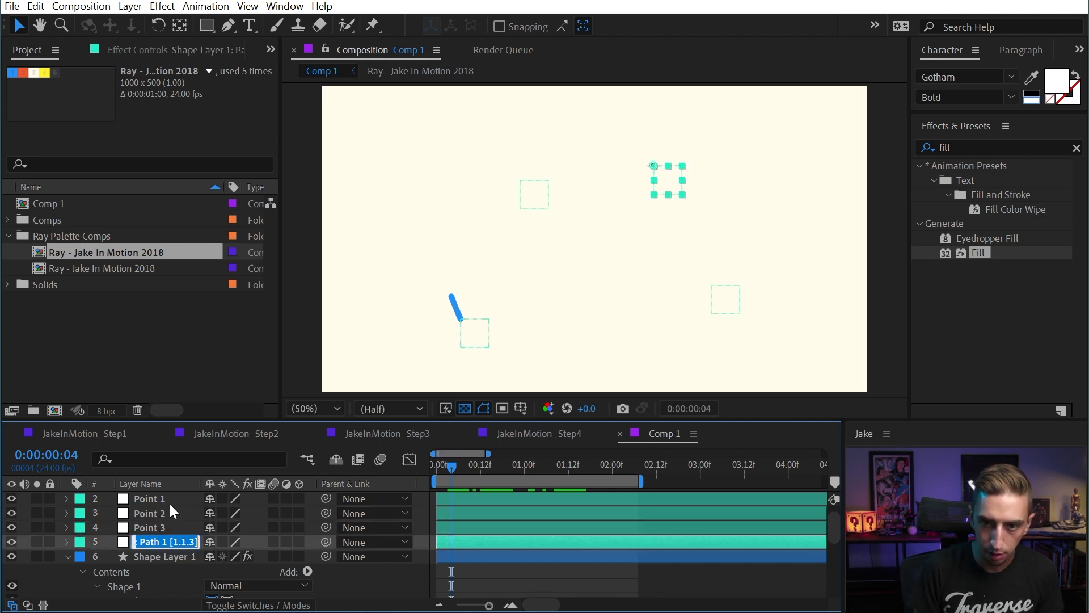
pyautogui.write('Point 4')
pyautogui.press('Return')
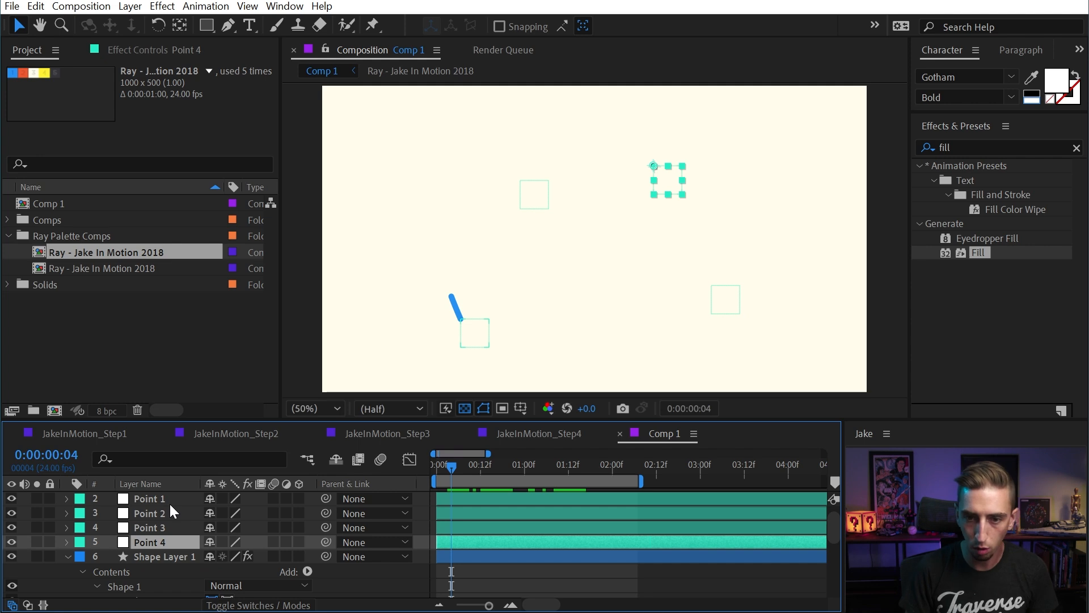
# Step: At 0:00:00:22, chain the nulls by parenting Point 4 to Point 3, Point 3 to Point 2, and Point 2 to Point 1
pyautogui.click(424, 467)
pyautogui.moveTo(425, 467); pyautogui.dragTo(517, 466)
pyautogui.moveTo(327, 542); pyautogui.dragTo(305, 511)
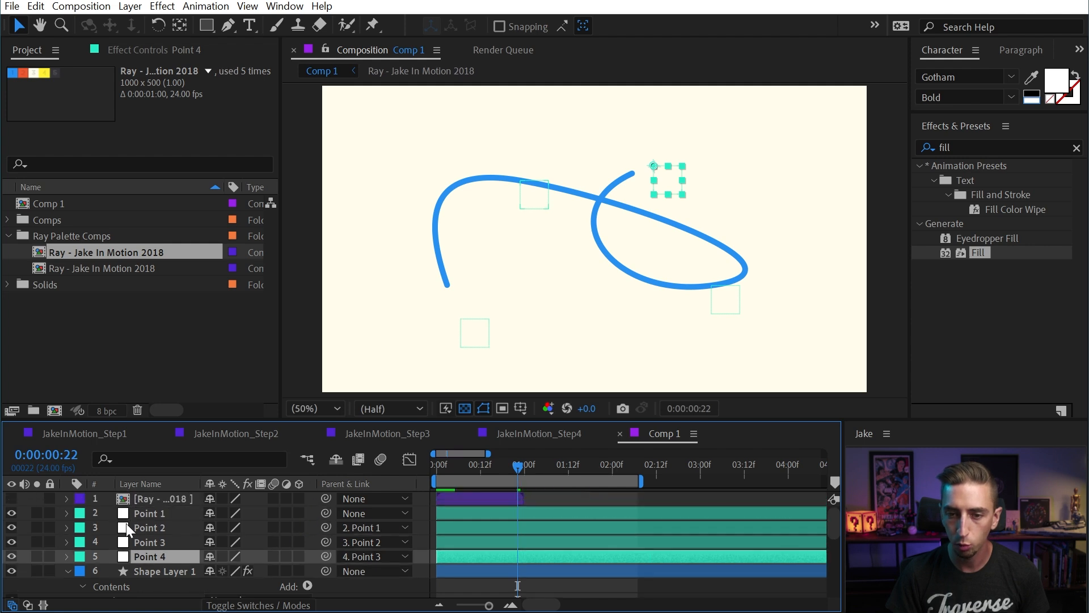
# Step: Reveal Point 1's Rotation property and test-rotate the null, leaving it at 0°
pyautogui.click(154, 511)
pyautogui.press('r')
pyautogui.moveTo(221, 528); pyautogui.dragTo(188, 506)
pyautogui.click(422, 171)
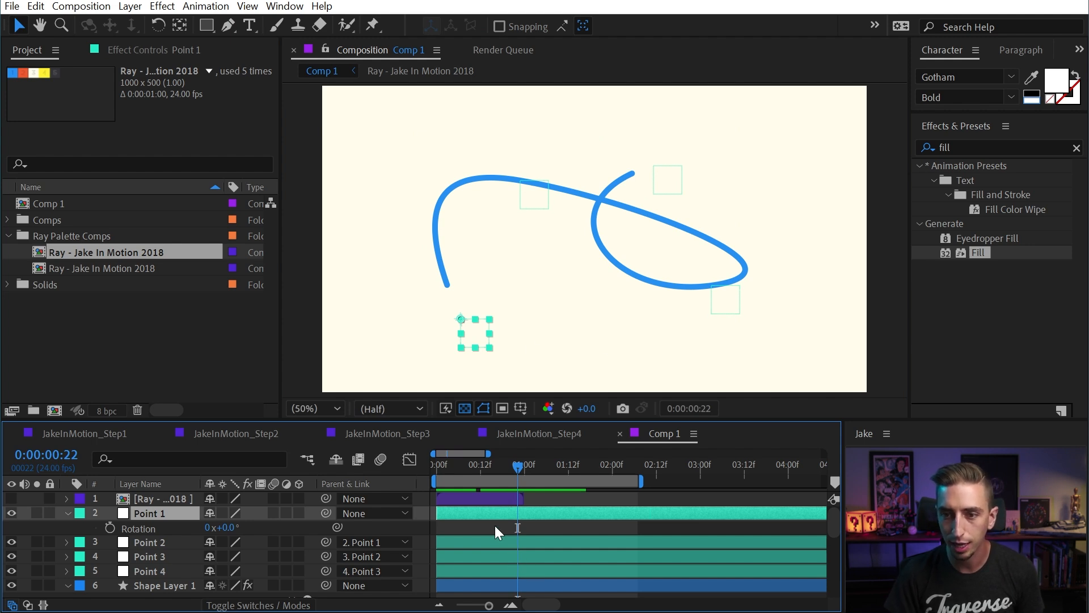
# Step: Reveal the Rotation properties of Point 2 and Point 3 and test-rotate the nulls, undoing each change
pyautogui.click(135, 543)
pyautogui.press('r')
pyautogui.moveTo(233, 559)
pyautogui.mouseDown()
pyautogui.moveTo(232, 579)
pyautogui.moveTo(230, 569)
pyautogui.mouseUp()
pyautogui.hotkey('ctrl', 'z')
pyautogui.click(166, 572)
pyautogui.press('r')
pyautogui.hotkey('ctrl', 'z')
pyautogui.click(543, 361)
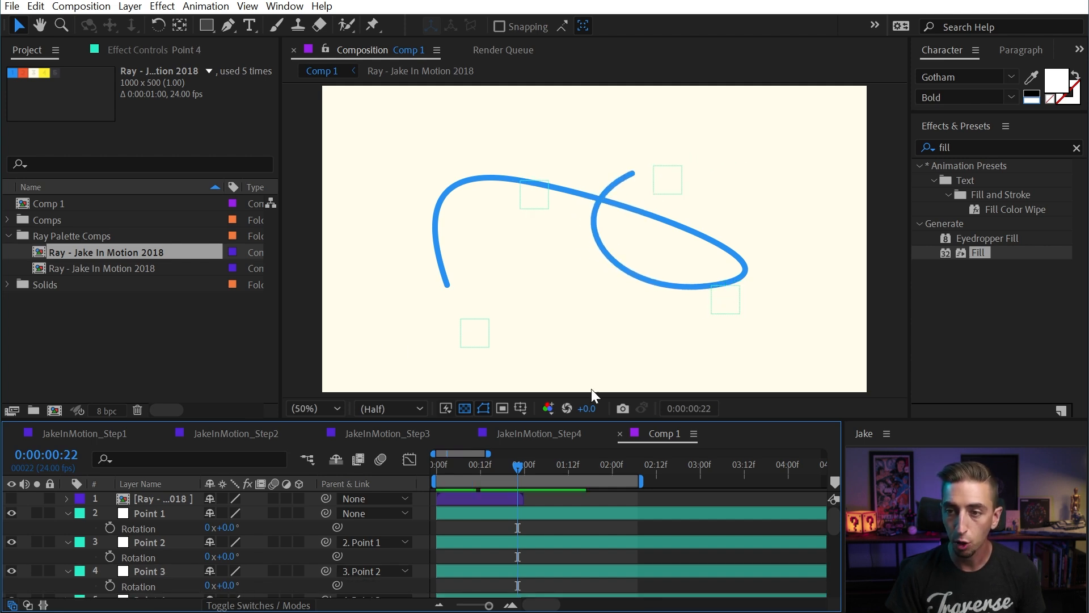
# Step: Try rotating Point 1 and Point 4 directly in the composition with the Rotation tool, undoing each rotation
pyautogui.click(483, 515)
pyautogui.scroll(-1, 182, 559)
pyautogui.scroll(1, 179, 547)
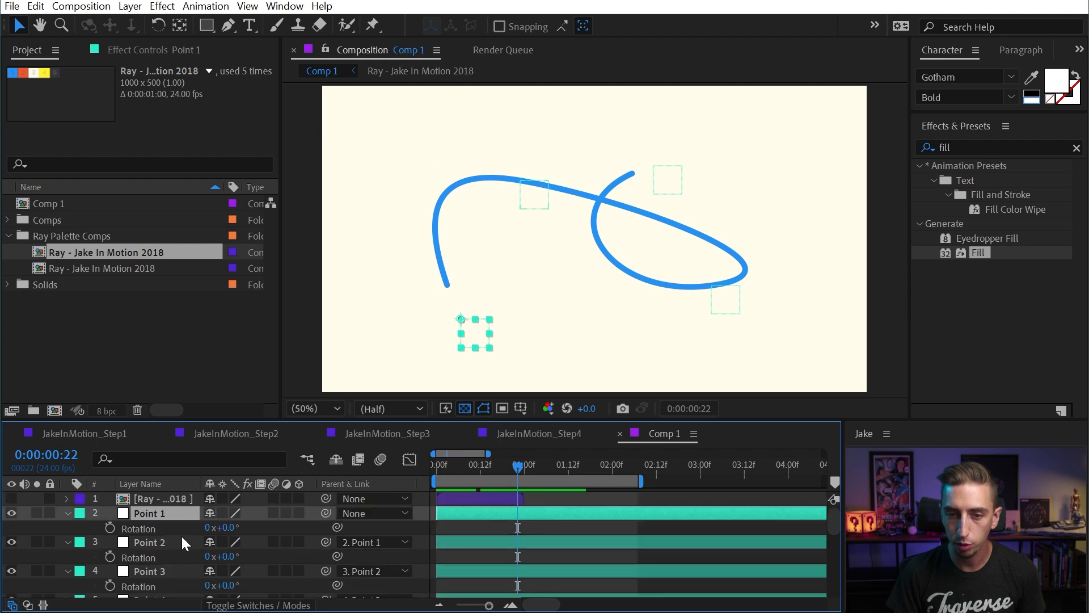
pyautogui.press('w')
pyautogui.moveTo(479, 335); pyautogui.dragTo(479, 343)
pyautogui.hotkey('ctrl', 'z')
pyautogui.scroll(-1, 176, 548)
pyautogui.click(162, 556)
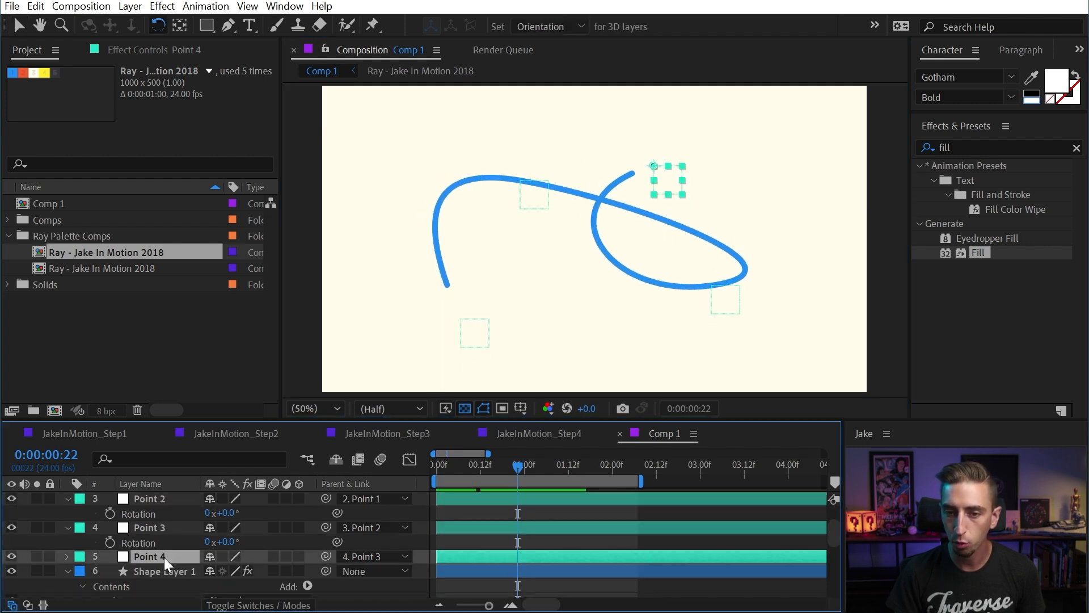
pyautogui.moveTo(685, 183); pyautogui.dragTo(681, 214)
pyautogui.hotkey('ctrl', 'z')
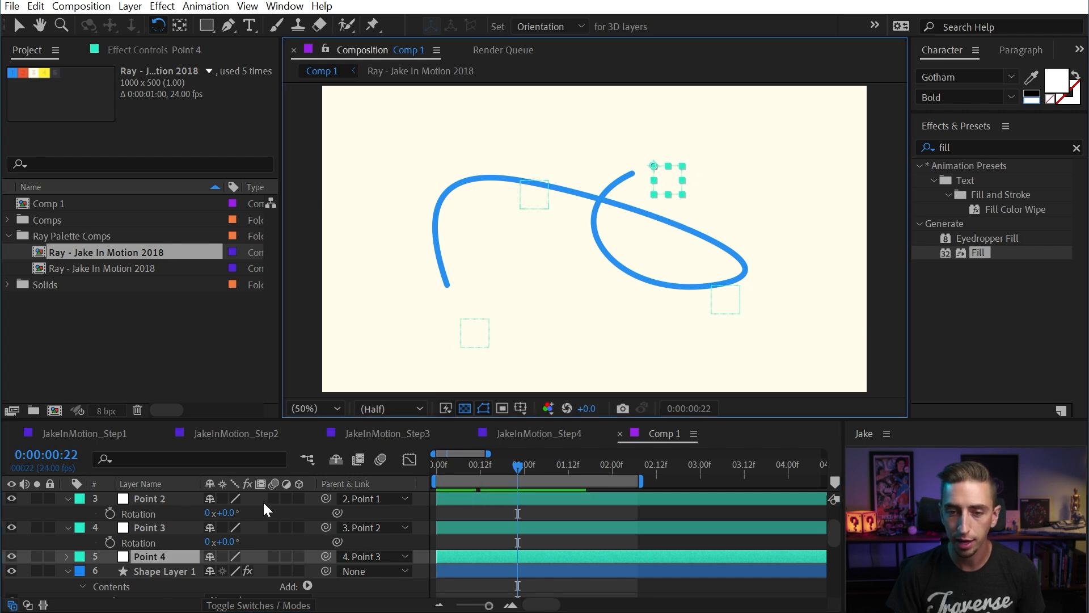
# Step: Add Rotation keyframes to Point 1, Point 2 and Point 3 and shift them together to about 0:00:01:10
pyautogui.scroll(1, 196, 518)
pyautogui.click(110, 527)
pyautogui.click(107, 557)
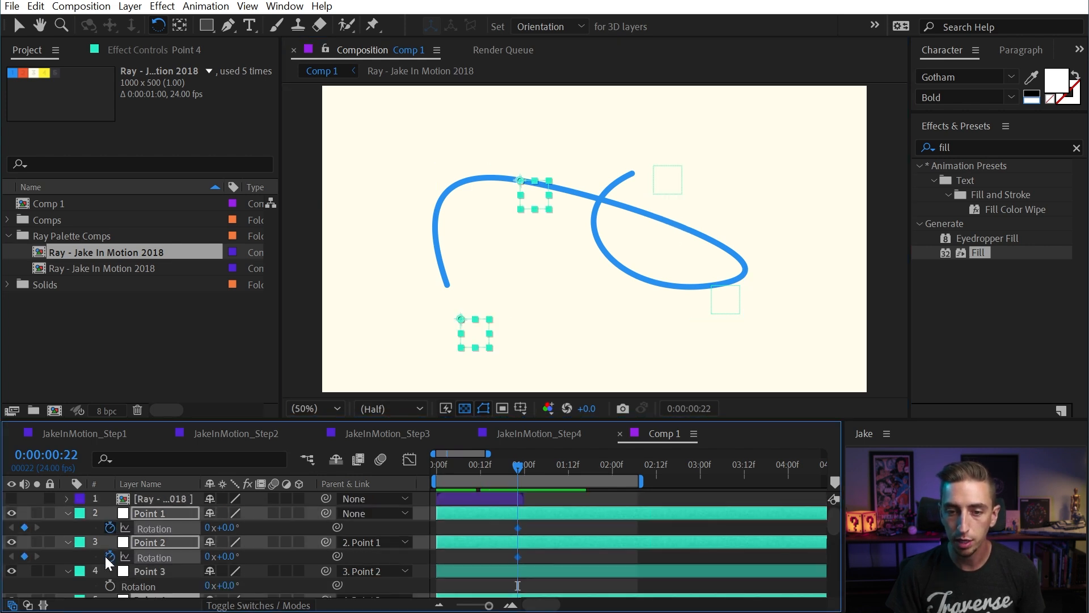
pyautogui.click(107, 585)
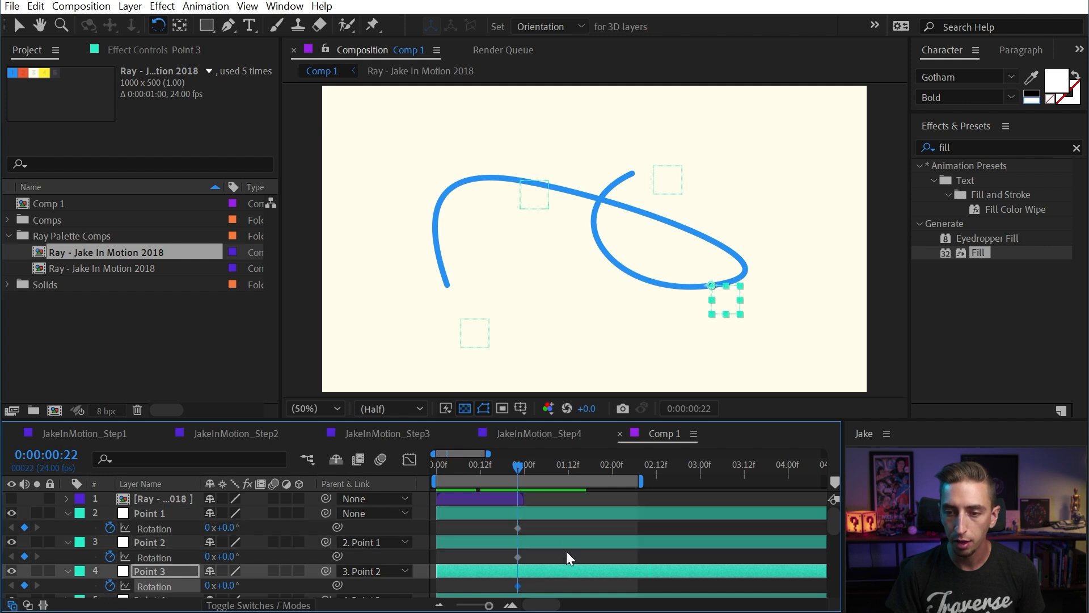
pyautogui.moveTo(531, 519); pyautogui.dragTo(561, 585)
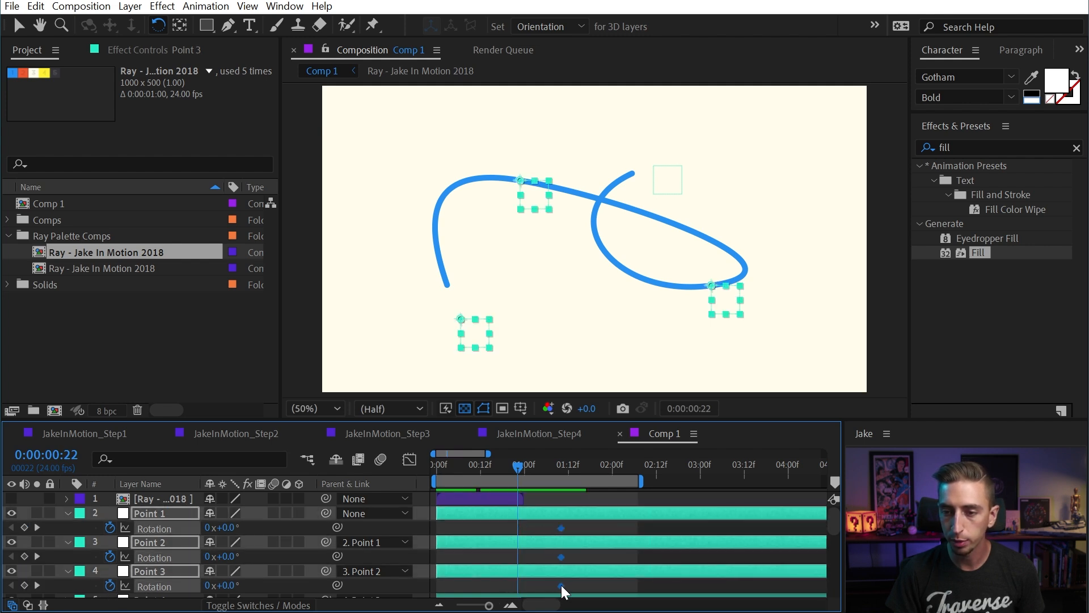
# Step: At 0:00:00:22, set the rotation of Point 1 to 10°, Point 2 to 16° and Point 3 to 29°
pyautogui.moveTo(227, 586); pyautogui.dragTo(242, 530)
pyautogui.moveTo(224, 585); pyautogui.dragTo(204, 586)
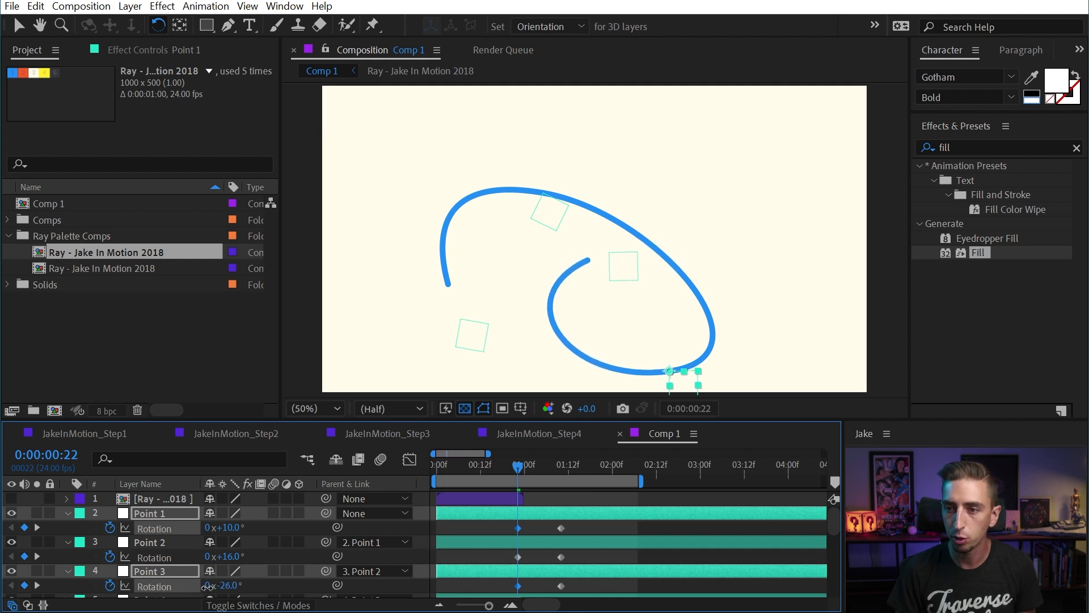
pyautogui.moveTo(520, 467)
pyautogui.mouseDown()
pyautogui.moveTo(571, 464)
pyautogui.moveTo(512, 462)
pyautogui.mouseUp()
pyautogui.moveTo(555, 461); pyautogui.dragTo(518, 465)
pyautogui.moveTo(241, 586); pyautogui.dragTo(268, 580)
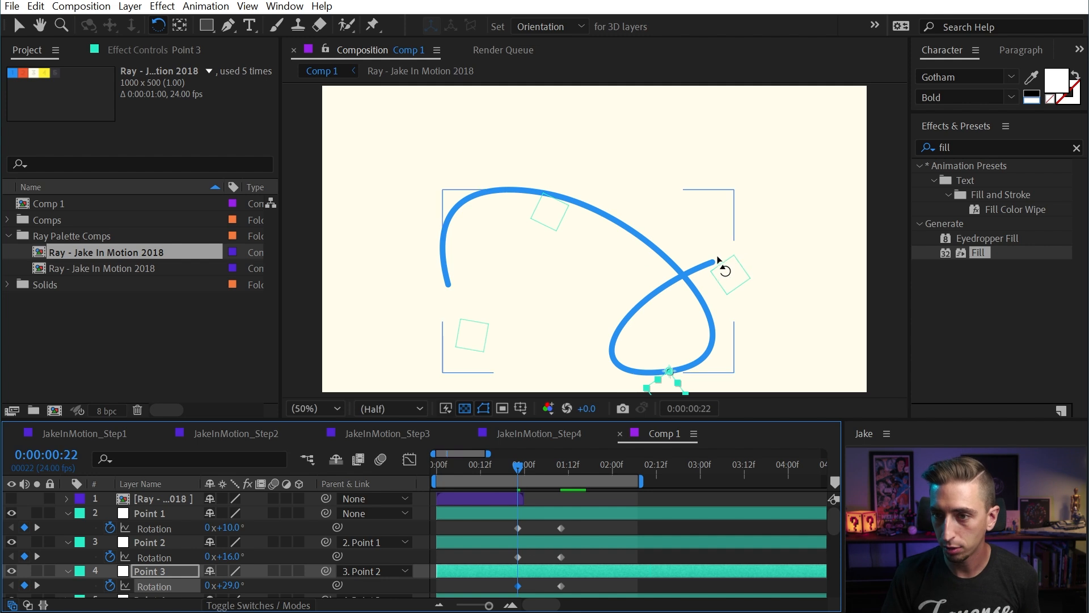
# Step: Keyframe Point 4's Position at about 0:00:01:10, then move the null to about -133.6, -348.3 at 0:00:00:22
pyautogui.press('v')
pyautogui.click(739, 278)
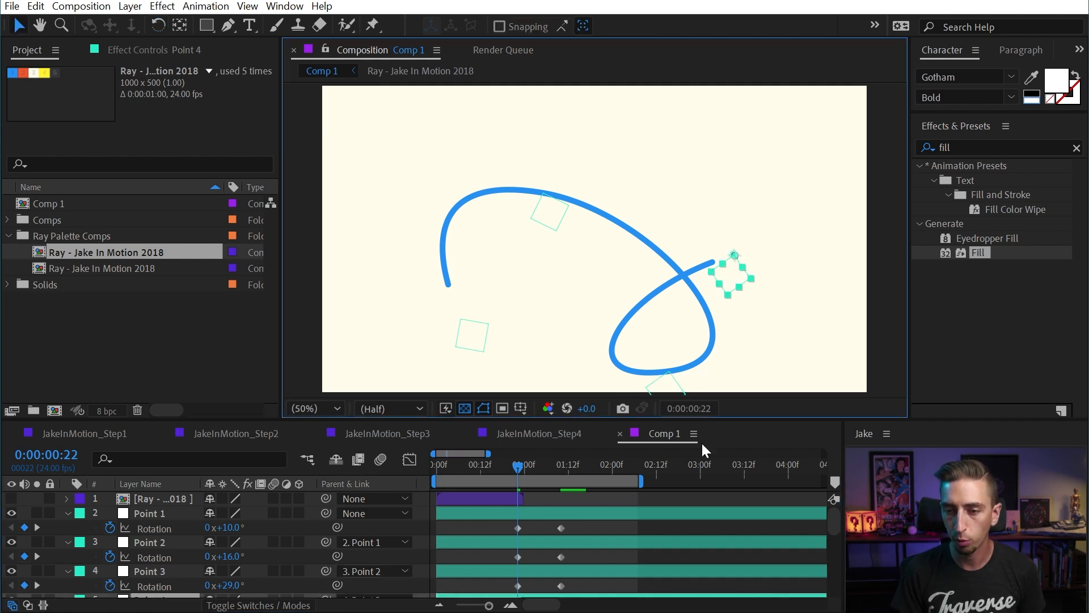
pyautogui.scroll(-3, 582, 550)
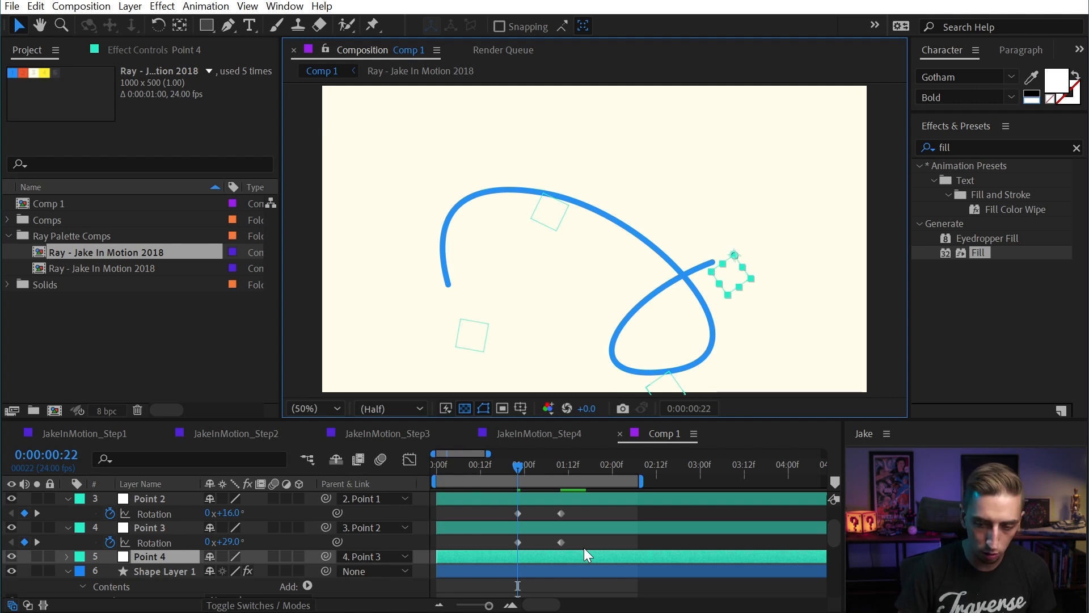
pyautogui.hotkey('alt', 'shift', 'p')
pyautogui.moveTo(518, 571); pyautogui.dragTo(558, 573)
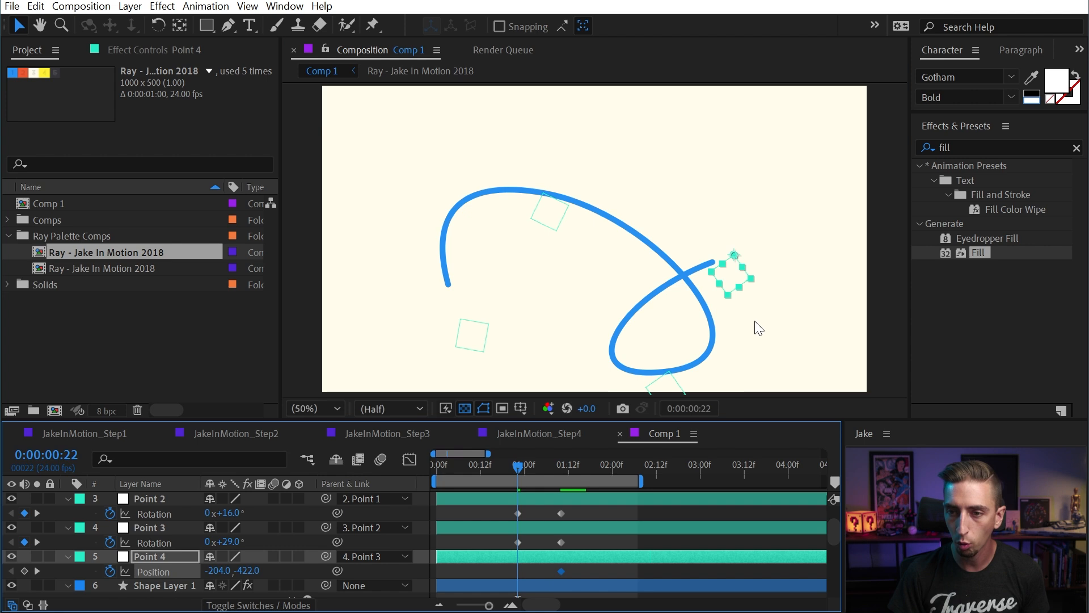
pyautogui.moveTo(733, 276); pyautogui.dragTo(731, 311)
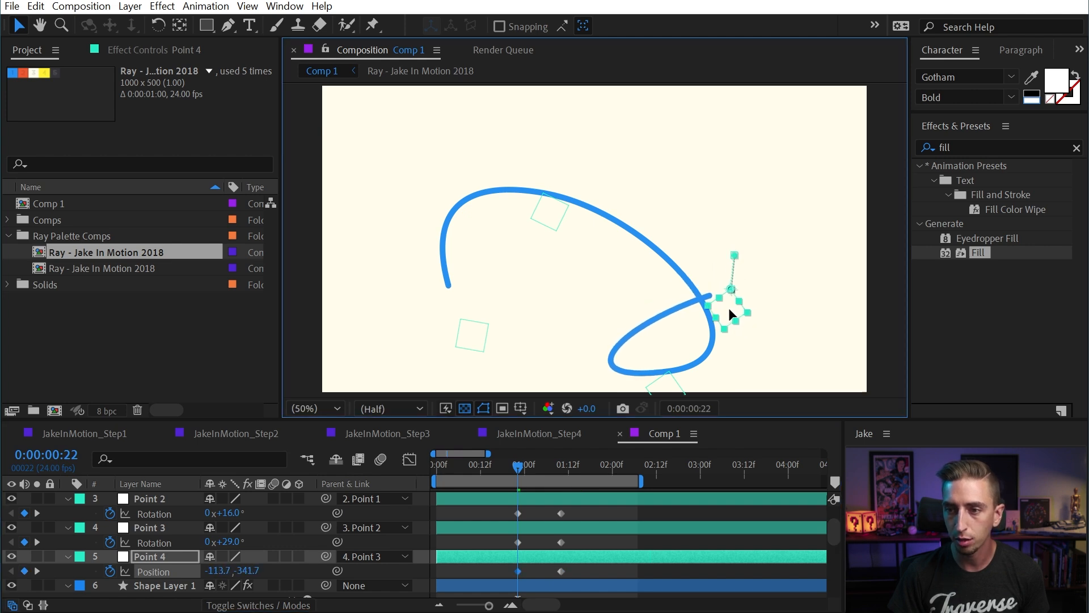
pyautogui.moveTo(549, 468); pyautogui.dragTo(518, 468)
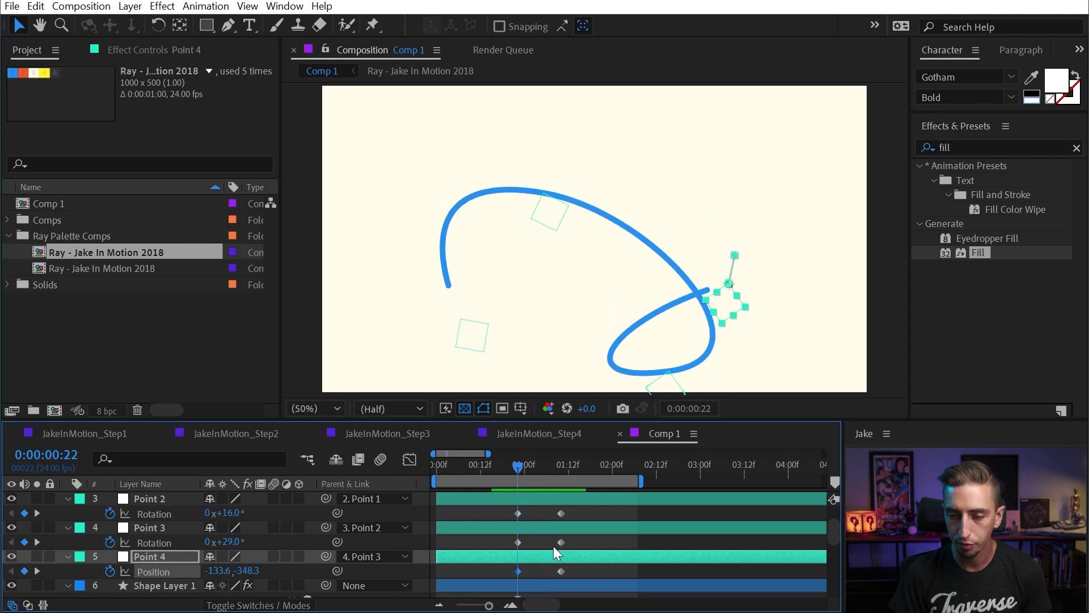
# Step: Apply Easy Ease to all keyframes of the four nulls and show their curves in an enlarged graph editor
pyautogui.moveTo(499, 567); pyautogui.dragTo(592, 520)
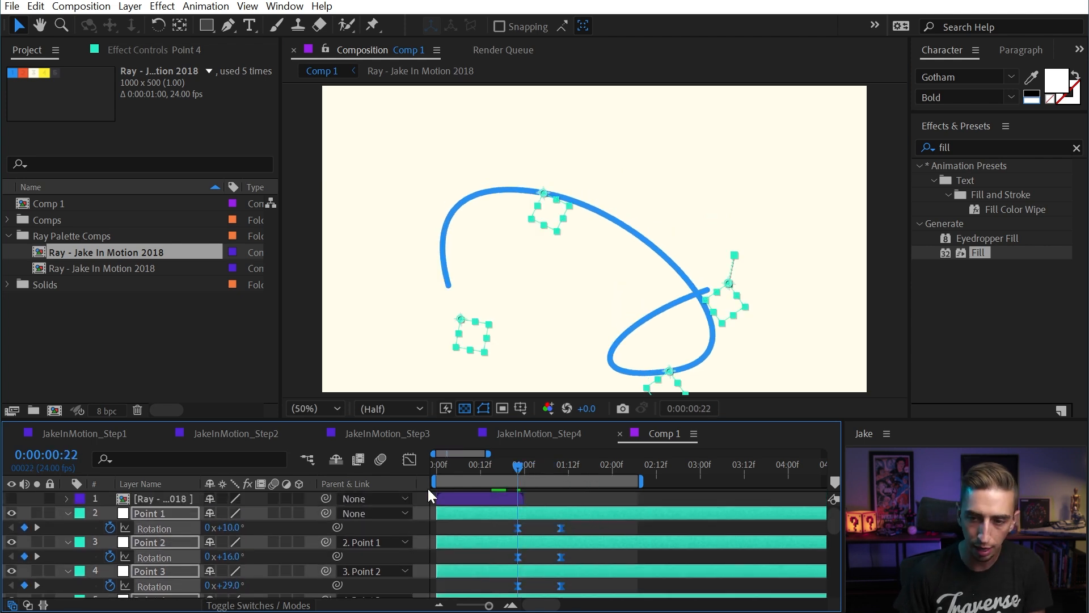
pyautogui.click(410, 461)
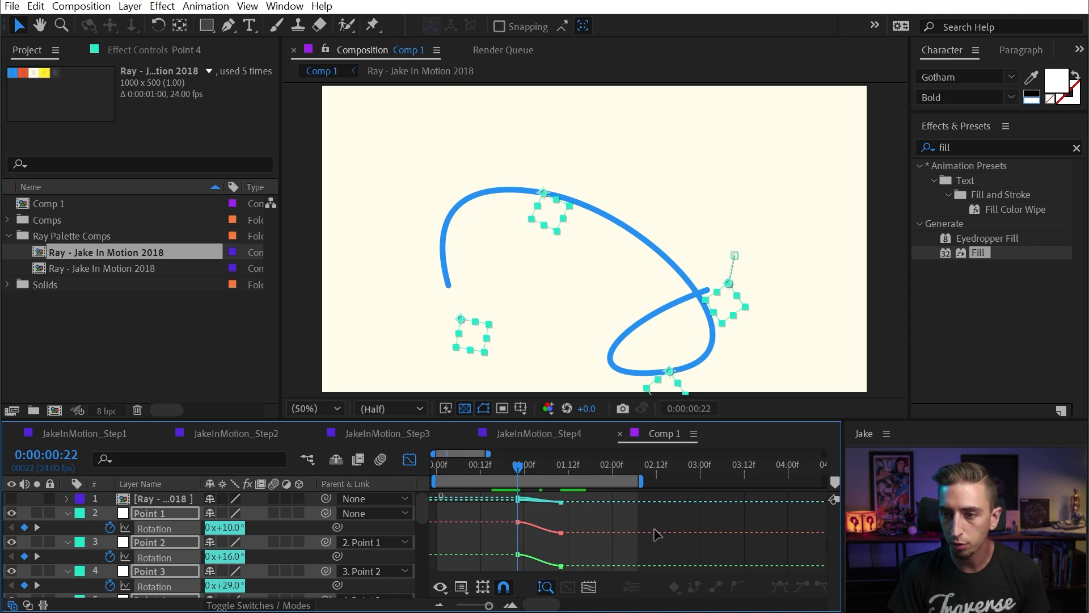
pyautogui.press('`')
pyautogui.moveTo(544, 215); pyautogui.dragTo(513, 549)
# Step: Separate the dimensions of Point 4's Position and apply Easy Ease to its X and Y Position keyframes
pyautogui.click(166, 230)
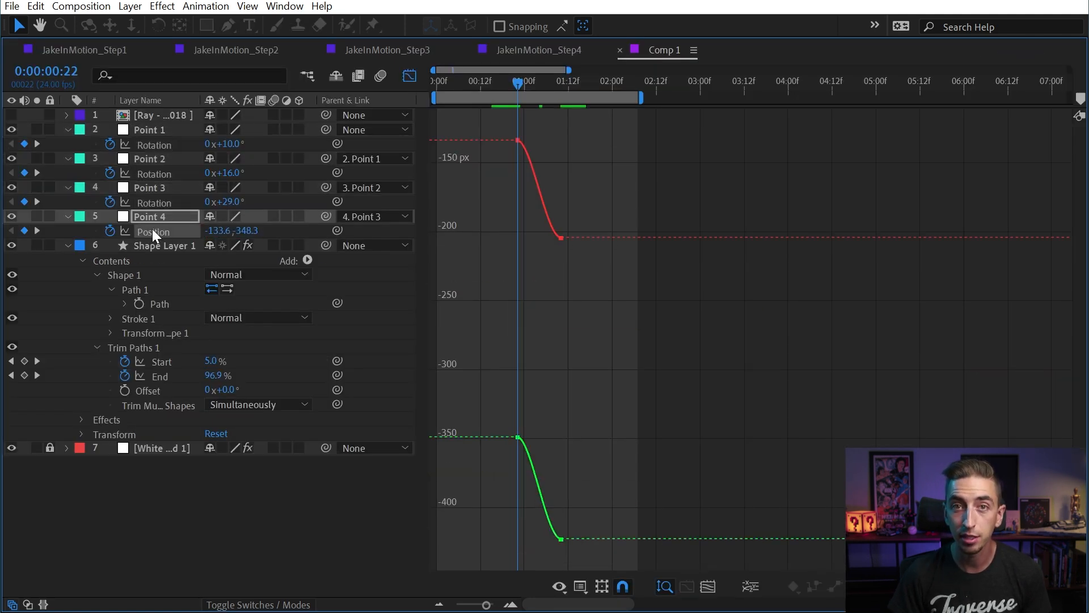
pyautogui.rightClick(152, 229)
pyautogui.click(226, 274)
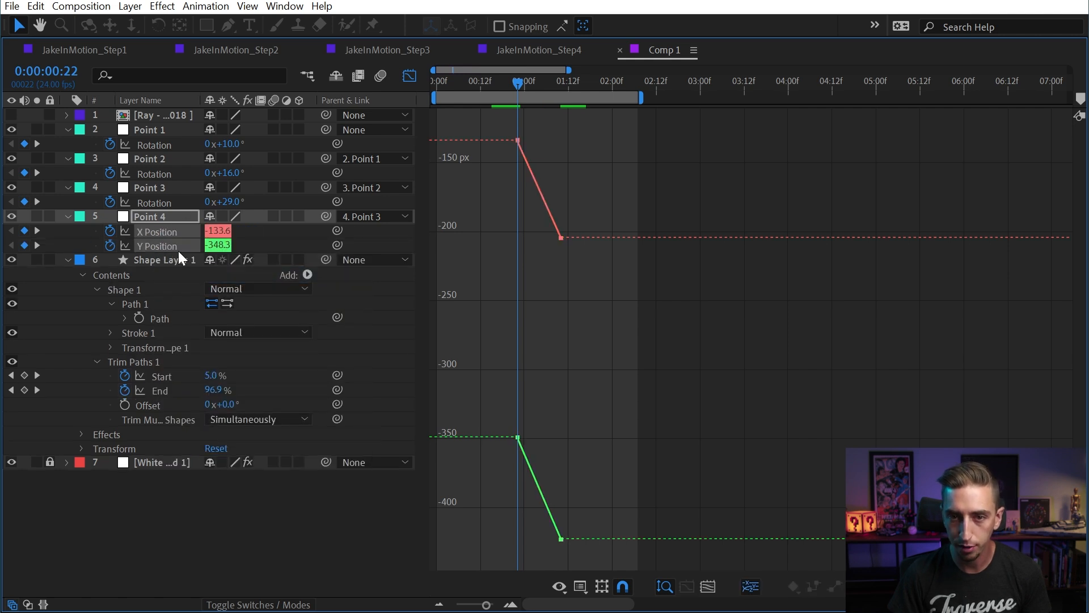
pyautogui.moveTo(497, 121); pyautogui.dragTo(653, 558)
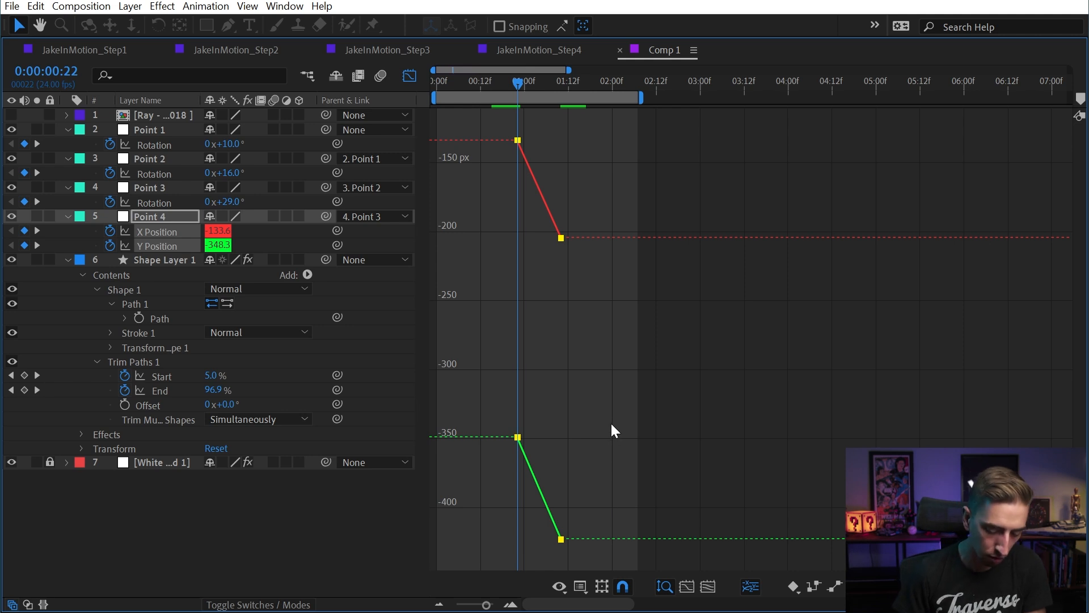
pyautogui.press('F9')
# Step: Adjust the ease handles of all the nulls' rotation and position curves together, preview the motion, and return to the keyframe view
pyautogui.moveTo(92, 254); pyautogui.dragTo(202, 150)
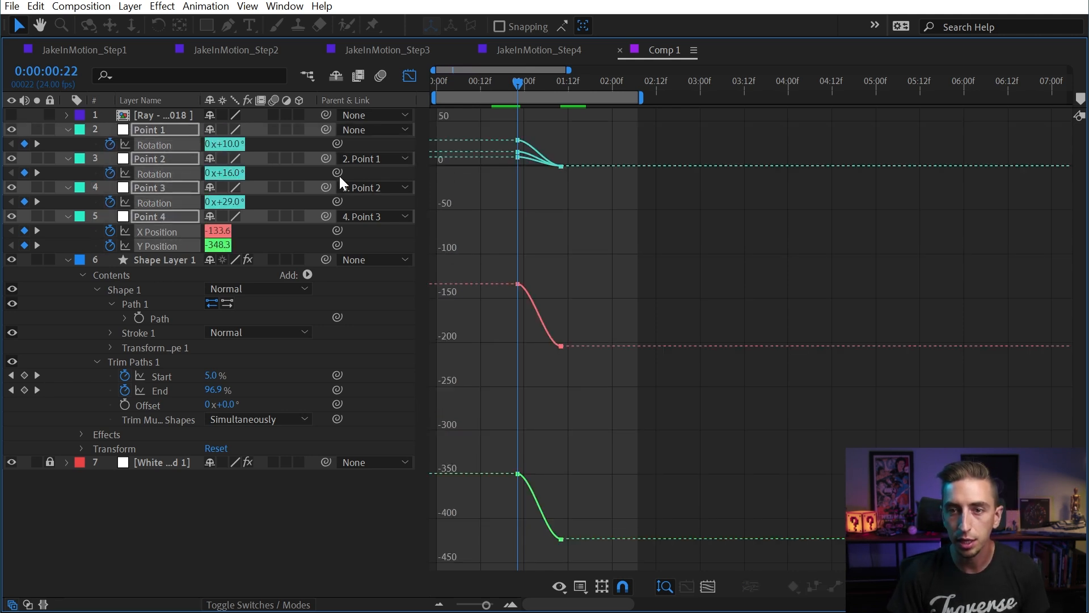
pyautogui.moveTo(499, 129); pyautogui.dragTo(607, 573)
pyautogui.moveTo(538, 475); pyautogui.dragTo(542, 476)
pyautogui.moveTo(537, 346); pyautogui.dragTo(536, 348)
pyautogui.press('`')
pyautogui.click(481, 464)
pyautogui.press('space')
pyautogui.moveTo(481, 463); pyautogui.dragTo(505, 474)
pyautogui.click(415, 460)
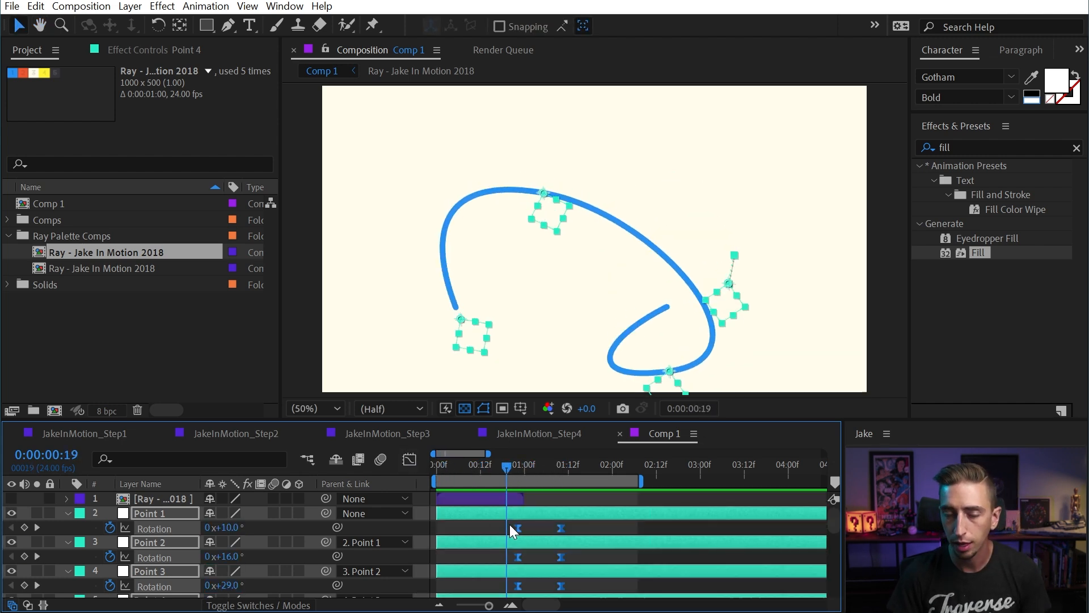
# Step: Shift Point 1's pair of Rotation keyframes earlier so that they start at 0:00:00:03
pyautogui.click(441, 467)
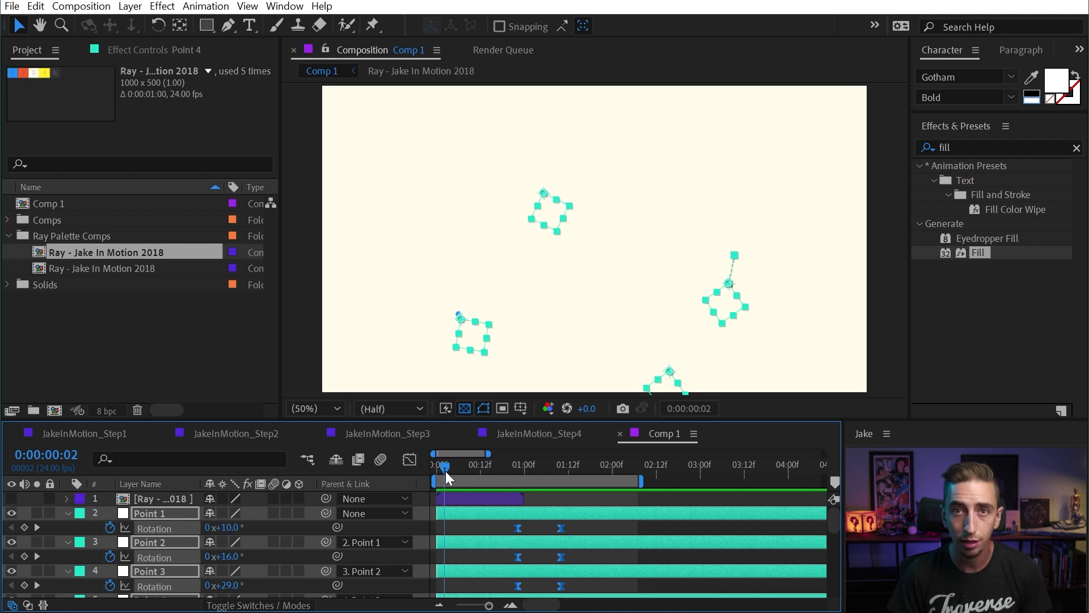
pyautogui.moveTo(460, 472); pyautogui.dragTo(463, 473)
pyautogui.moveTo(504, 531); pyautogui.dragTo(453, 516)
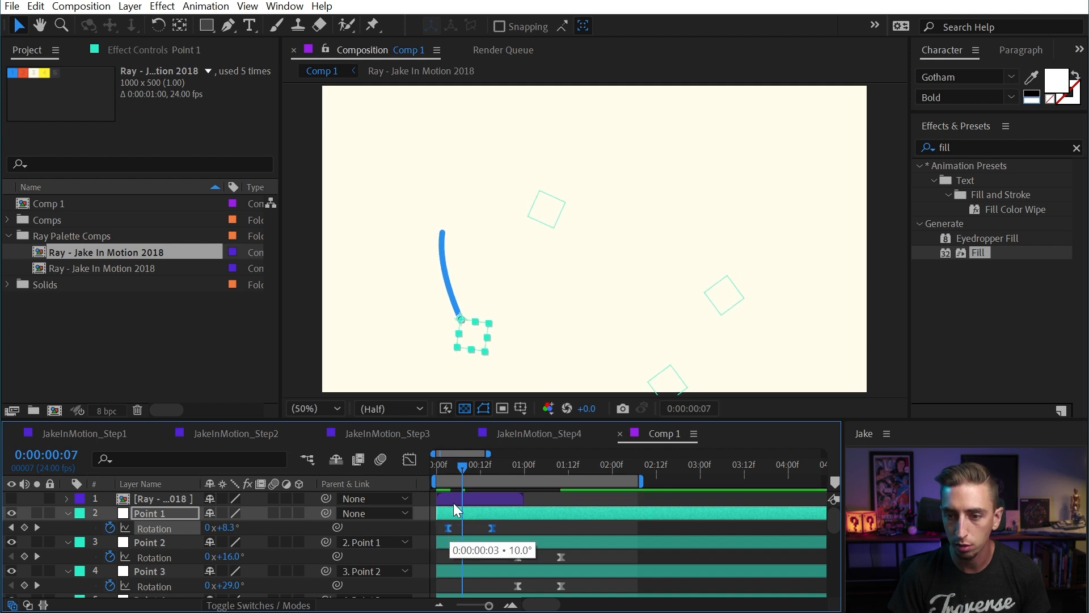
# Step: Check the line's growth up to 0:00:00:11 and shift Point 2's Rotation keyframes to start at about 0:00:00:10
pyautogui.click(446, 466)
pyautogui.moveTo(457, 471); pyautogui.dragTo(477, 475)
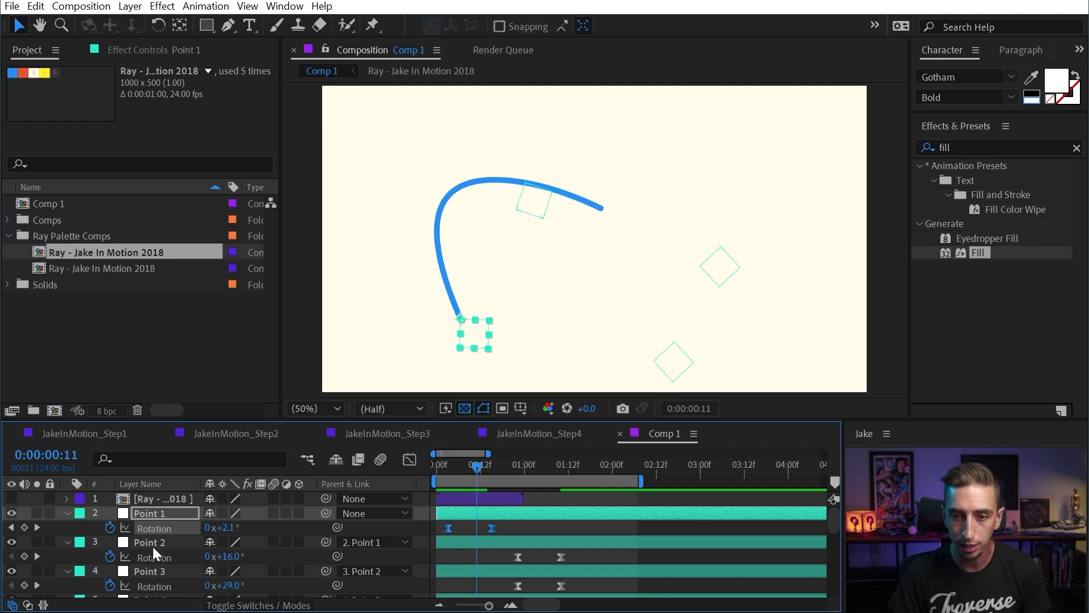
pyautogui.click(165, 557)
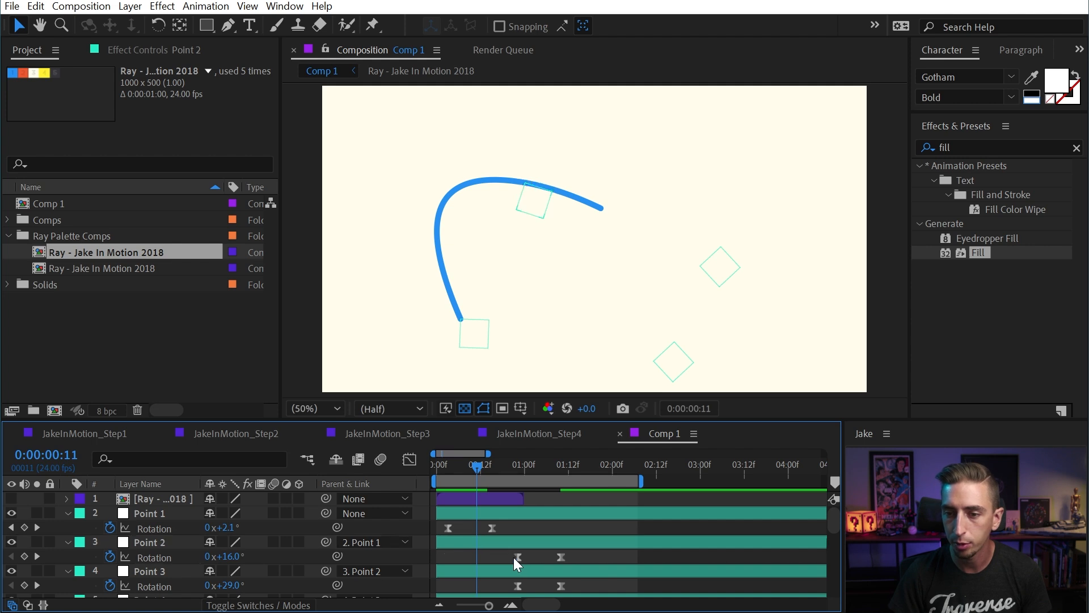
pyautogui.moveTo(477, 556)
pyautogui.mouseDown()
pyautogui.moveTo(452, 555)
pyautogui.moveTo(472, 554)
pyautogui.mouseUp()
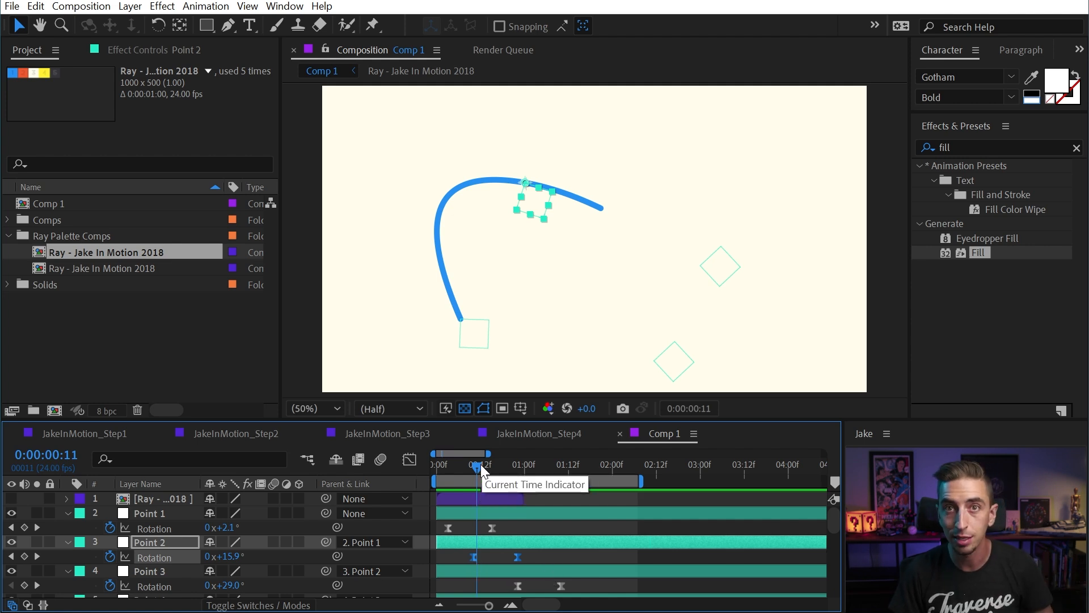
# Step: Check the line up to 0:00:00:15 and shift Point 3's Rotation keyframes to start at about 0:00:00:14
pyautogui.moveTo(481, 464)
pyautogui.mouseDown()
pyautogui.moveTo(448, 468)
pyautogui.moveTo(498, 464)
pyautogui.moveTo(482, 465)
pyautogui.mouseUp()
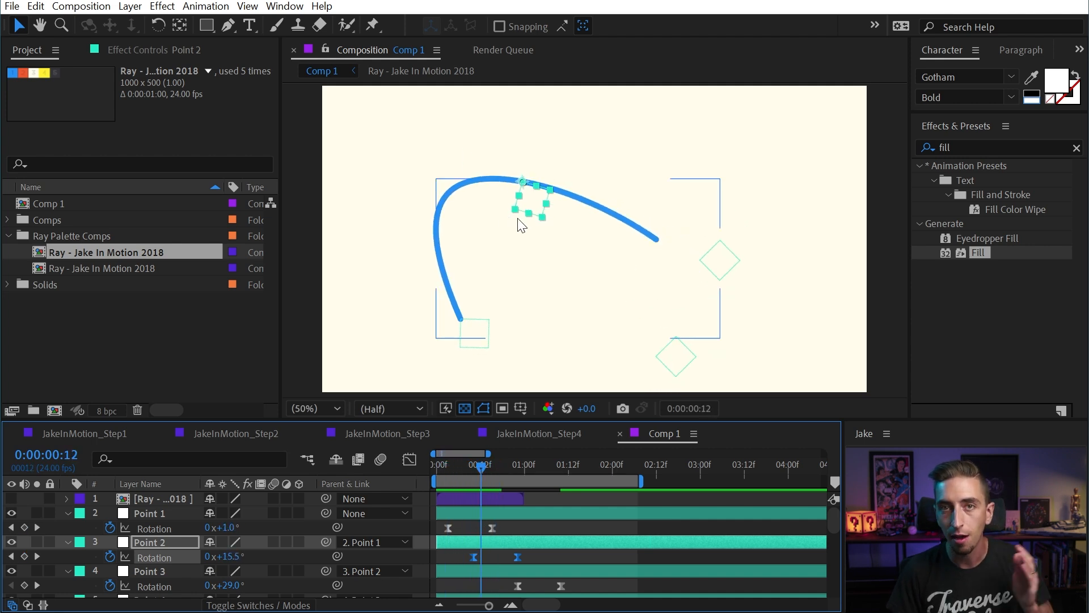
pyautogui.moveTo(481, 470); pyautogui.dragTo(489, 481)
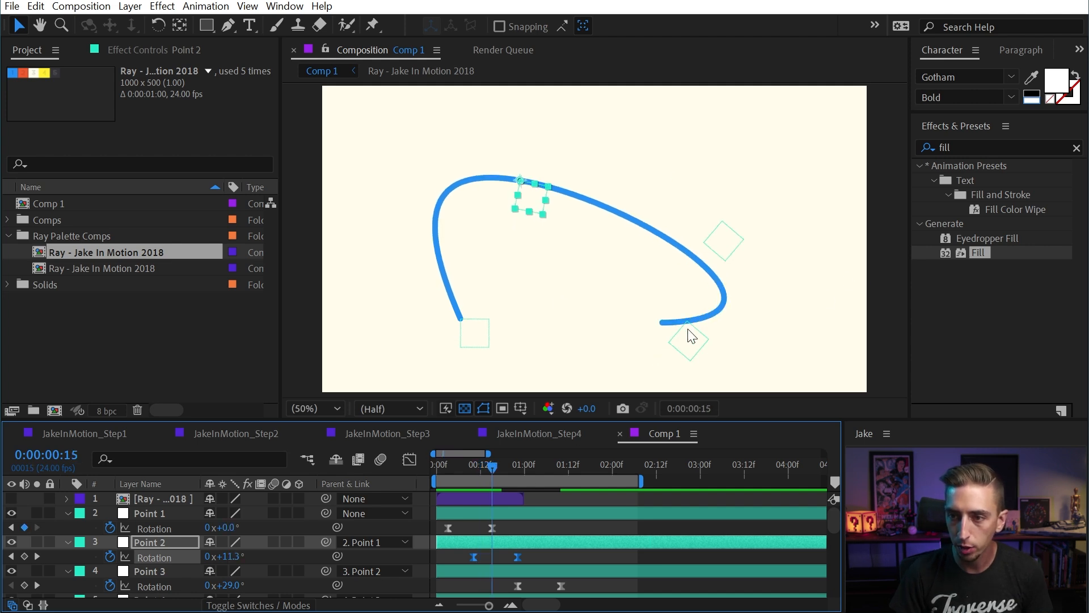
pyautogui.moveTo(587, 588); pyautogui.dragTo(487, 586)
# Step: Shift Point 4's X and Y Position keyframes to start at about 0:00:00:17 and check the line around them
pyautogui.moveTo(482, 473); pyautogui.dragTo(503, 464)
pyautogui.scroll(-2, 516, 544)
pyautogui.scroll(-1, 516, 544)
pyautogui.moveTo(586, 525); pyautogui.dragTo(503, 542)
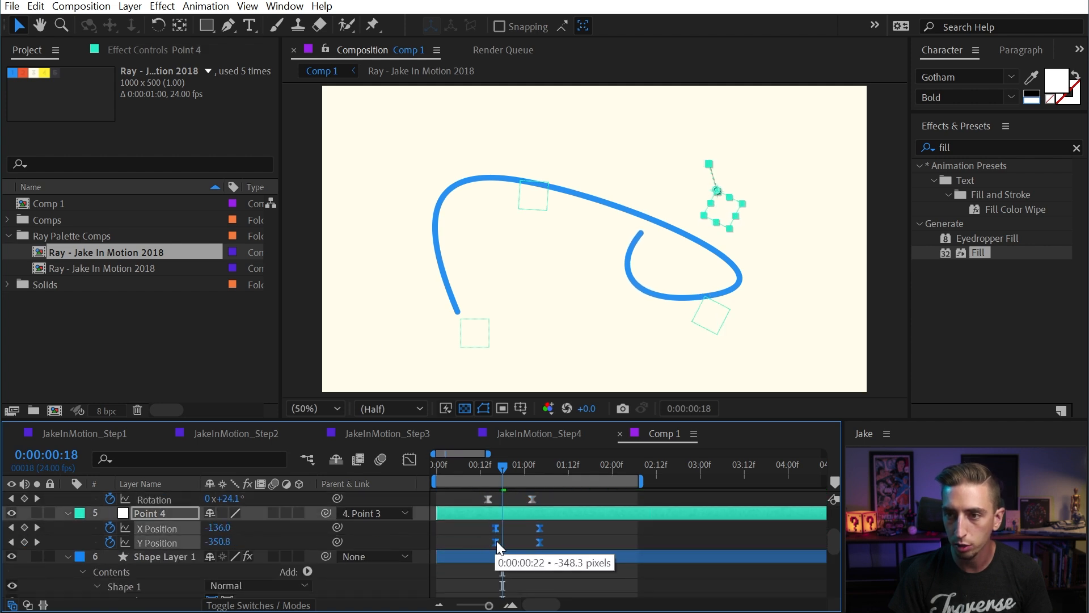
pyautogui.scroll(3, 543, 547)
pyautogui.moveTo(505, 467); pyautogui.dragTo(492, 468)
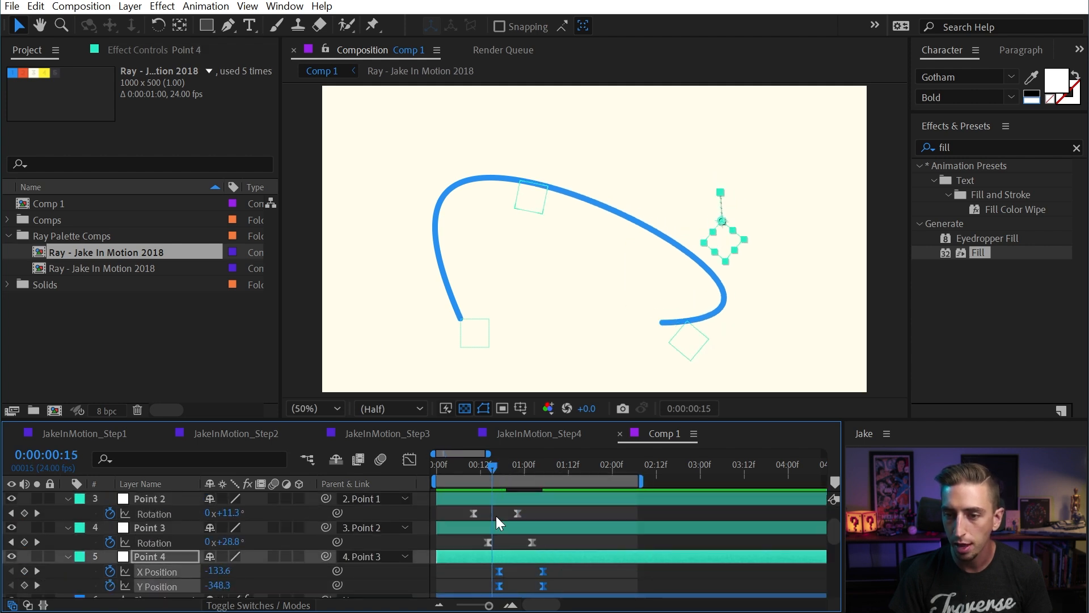
# Step: Shift Point 4's X and Y Position keyframes earlier to start at about 0:00:00:14 and preview the animation
pyautogui.moveTo(499, 572); pyautogui.dragTo(488, 572)
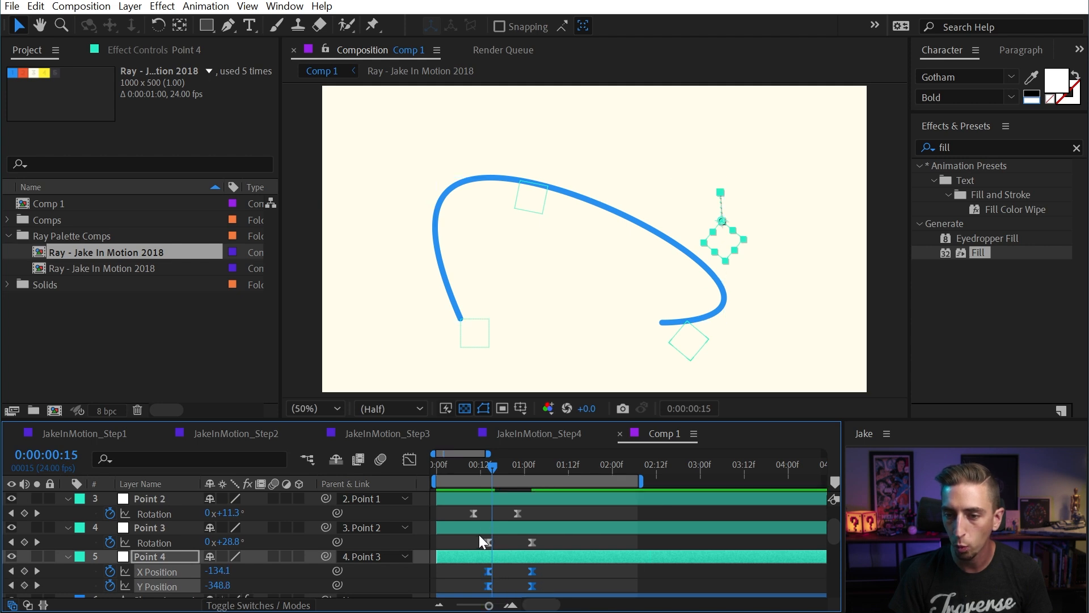
pyautogui.moveTo(489, 465); pyautogui.dragTo(532, 472)
pyautogui.press('space')
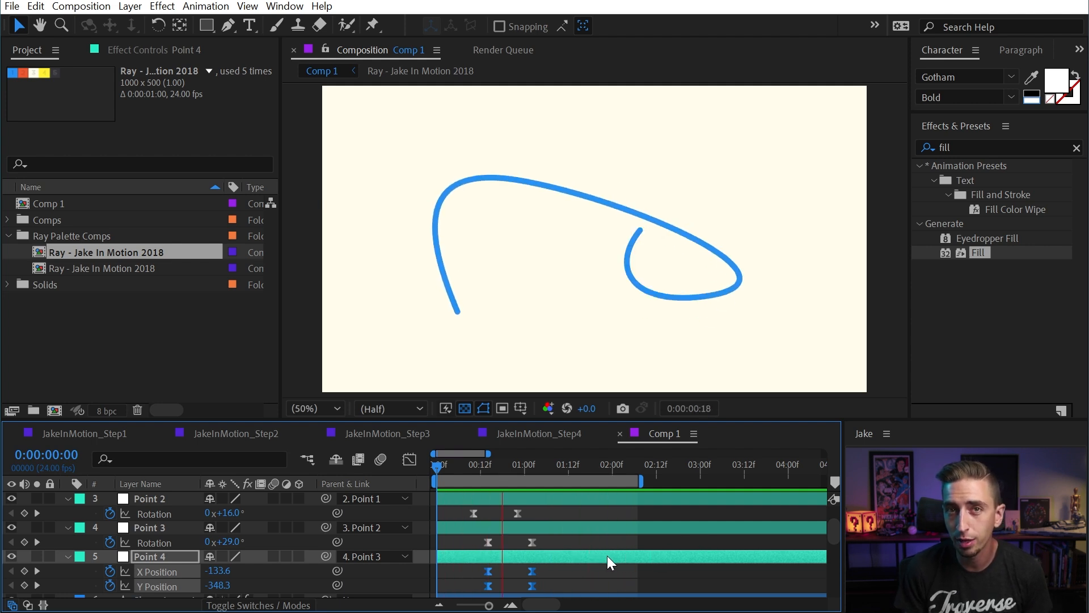
# Step: Move the end keyframes of Point 2, Point 3 and Point 4 later to about 0:00:01:04, 0:00:01:08 and 0:00:01:10
pyautogui.scroll(3, 553, 578)
pyautogui.moveTo(518, 528); pyautogui.dragTo(561, 578)
pyautogui.scroll(-1, 556, 573)
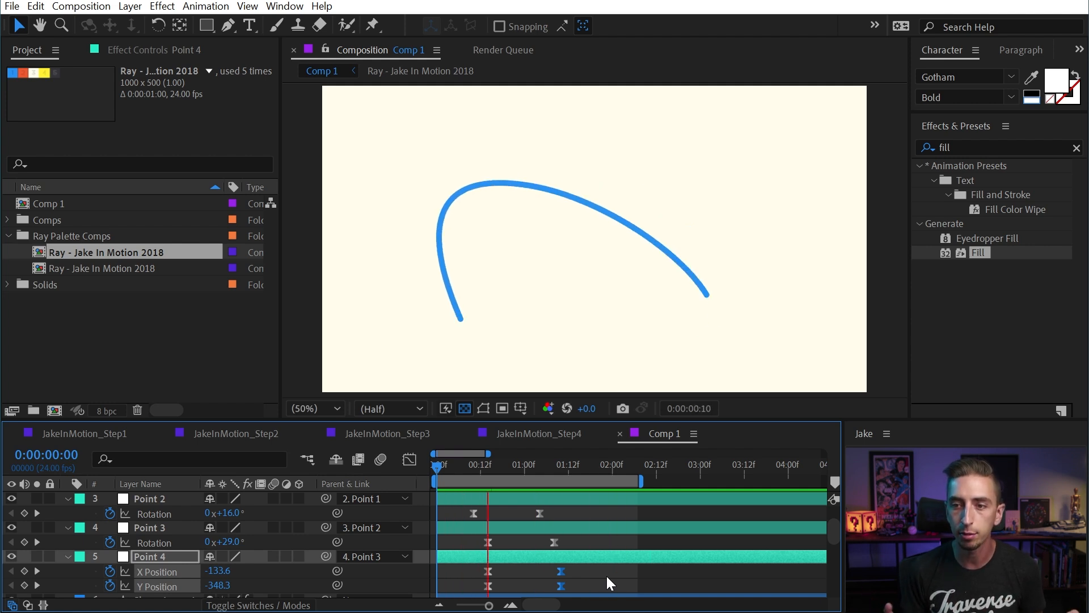
# Step: Show only Shape Layer 1's animated properties and adjust the easing curve of its Trim Paths End in the Graph Editor
pyautogui.scroll(-3, 608, 578)
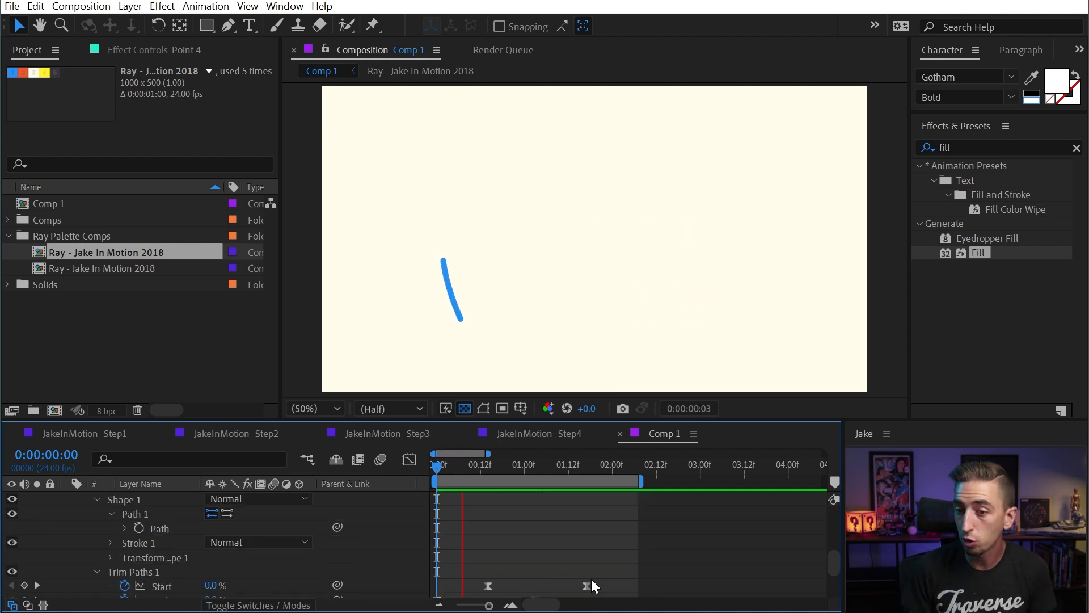
pyautogui.scroll(1, 591, 579)
pyautogui.click(552, 513)
pyautogui.press('u')
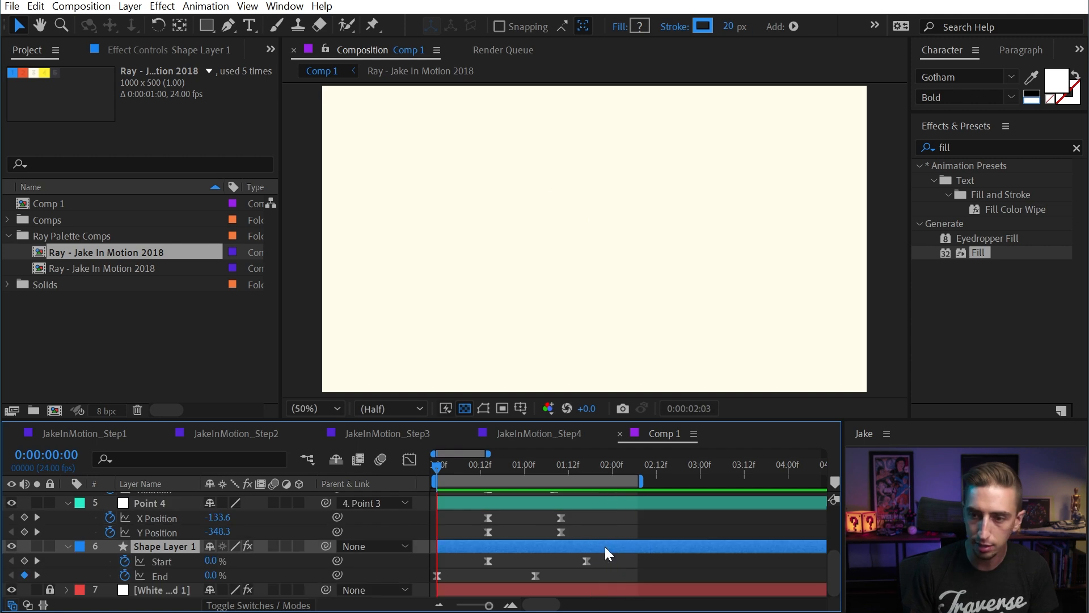
pyautogui.click(535, 576)
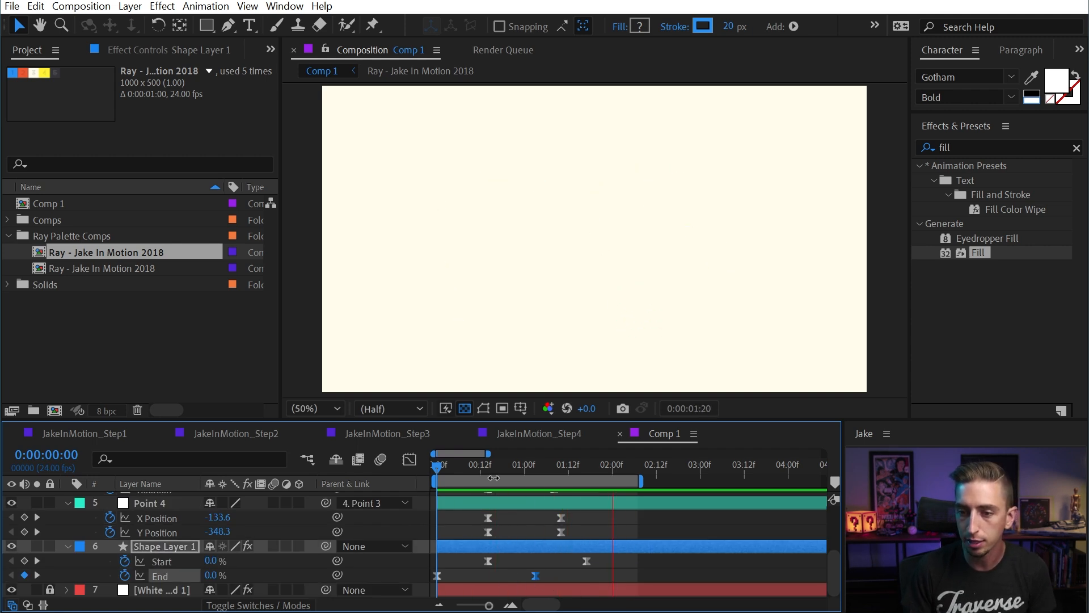
pyautogui.click(409, 459)
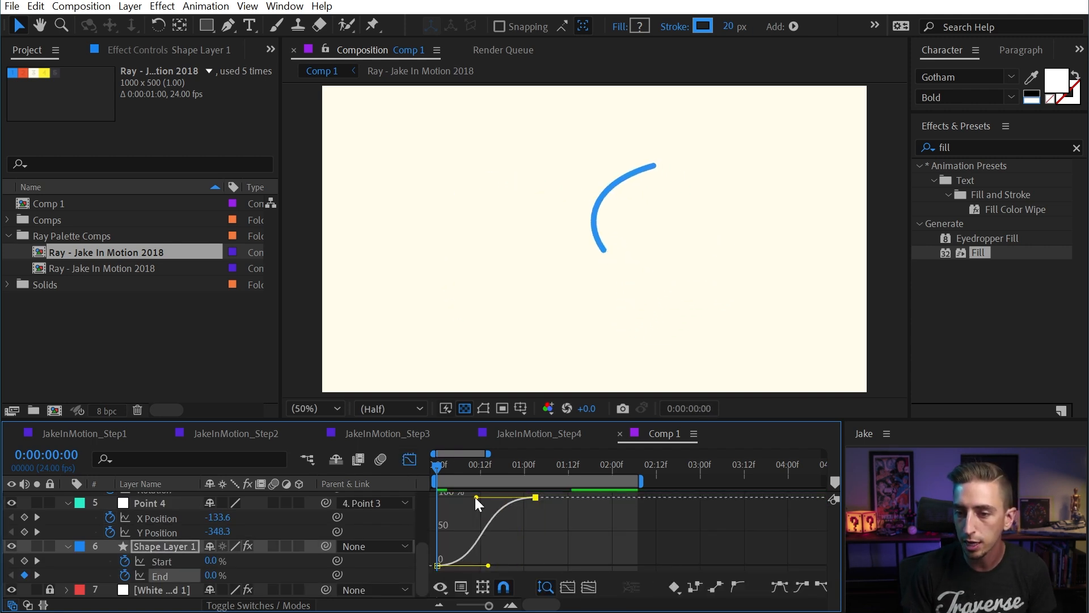
# Step: Lengthen the easing handles on the Trim Paths Start curve of Shape Layer 1 and return to the keyframe view
pyautogui.click(175, 561)
pyautogui.moveTo(519, 576); pyautogui.dragTo(548, 567)
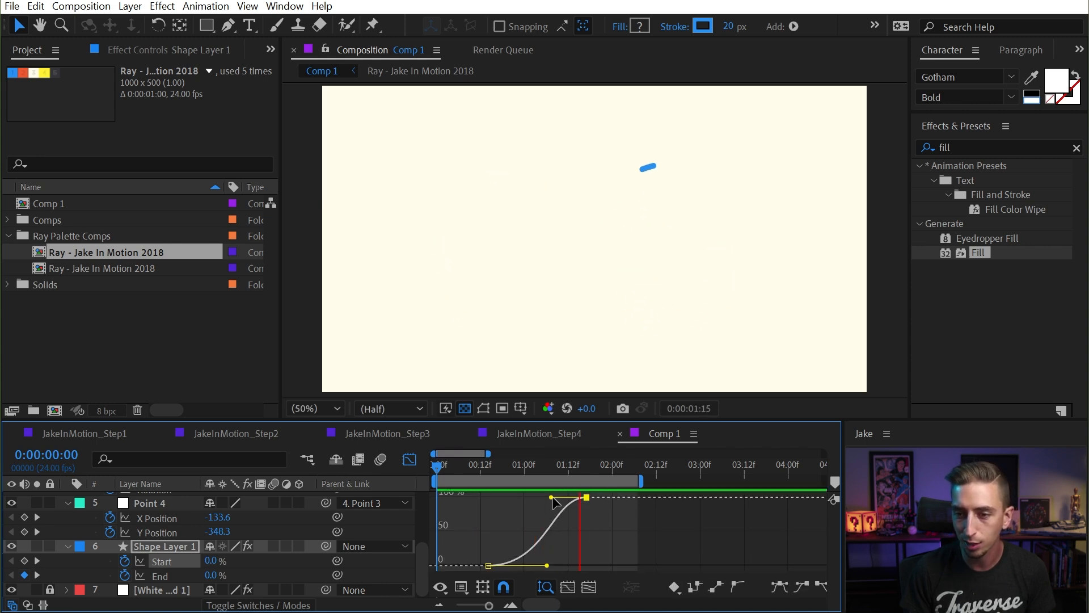
pyautogui.click(410, 459)
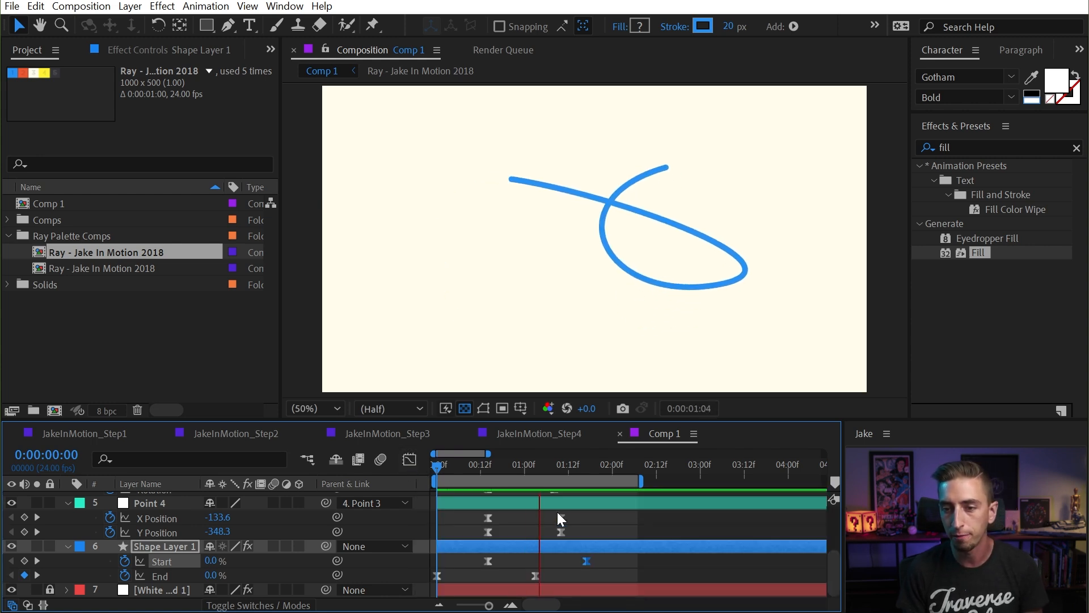
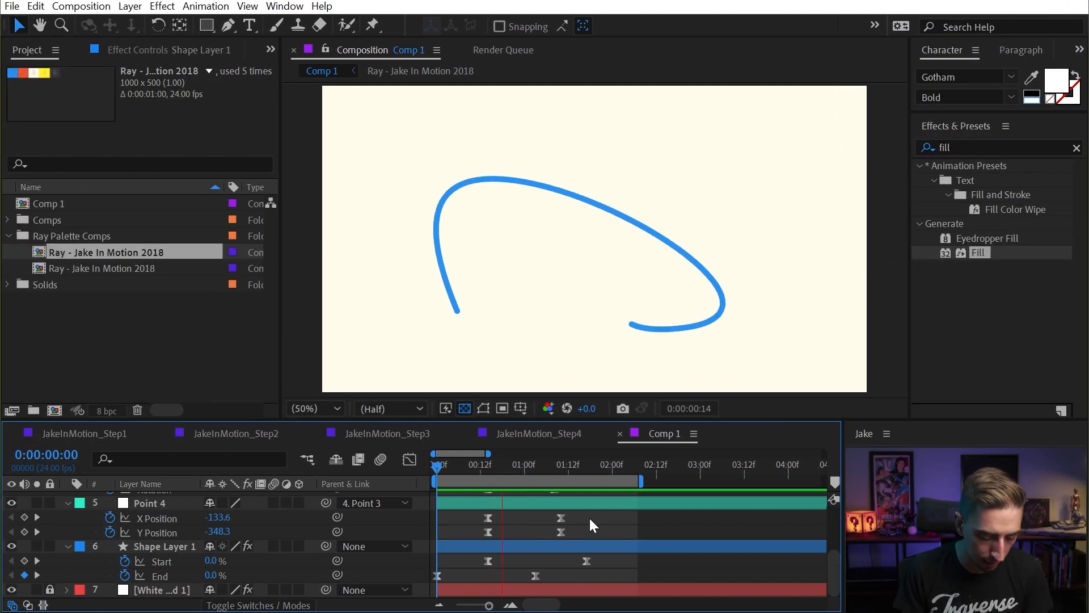
# Step: Collapse all layer properties and rename Shape Layer 1 as Line 1
pyautogui.press('u')
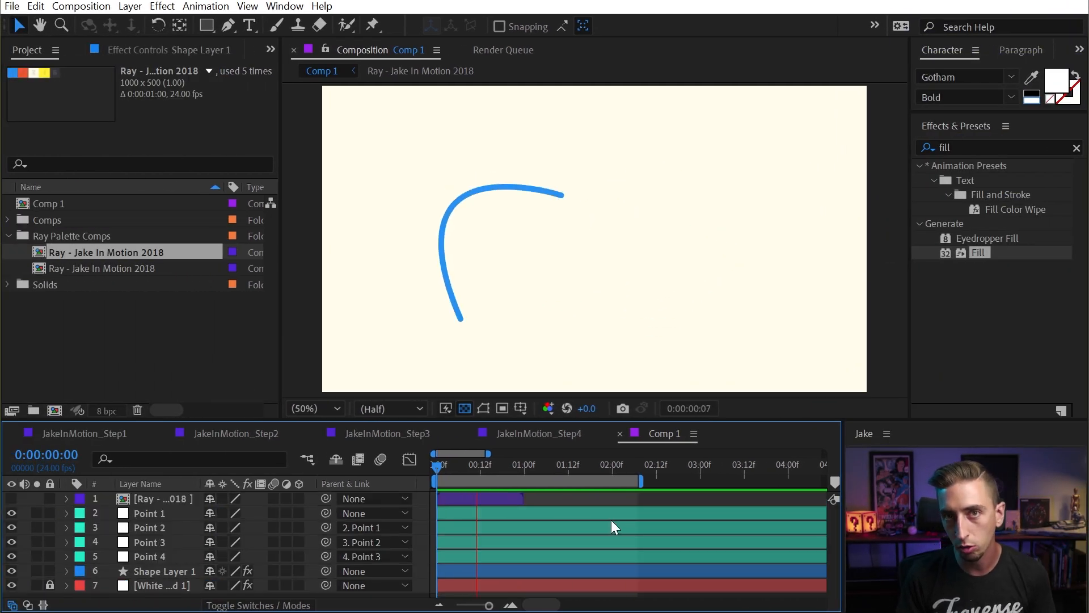
pyautogui.click(529, 572)
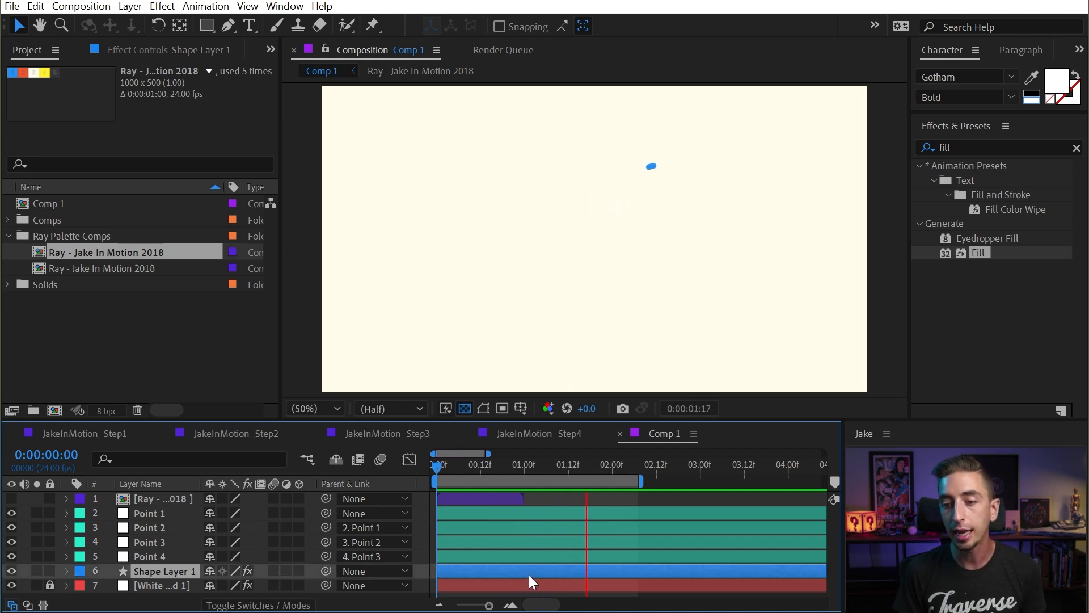
pyautogui.press('Return')
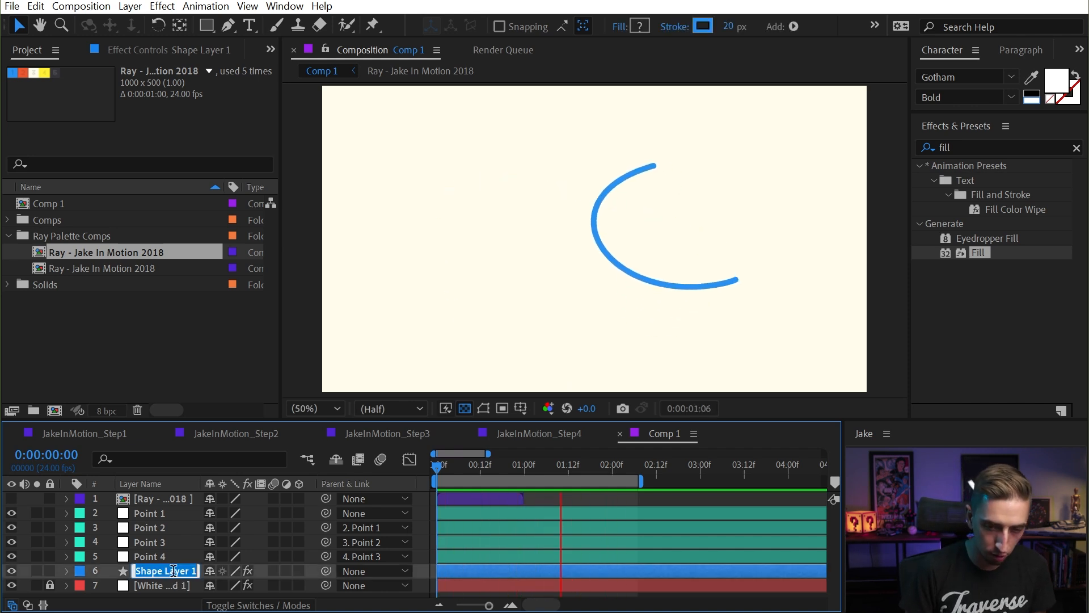
pyautogui.write('Line 1')
pyautogui.press('Return')
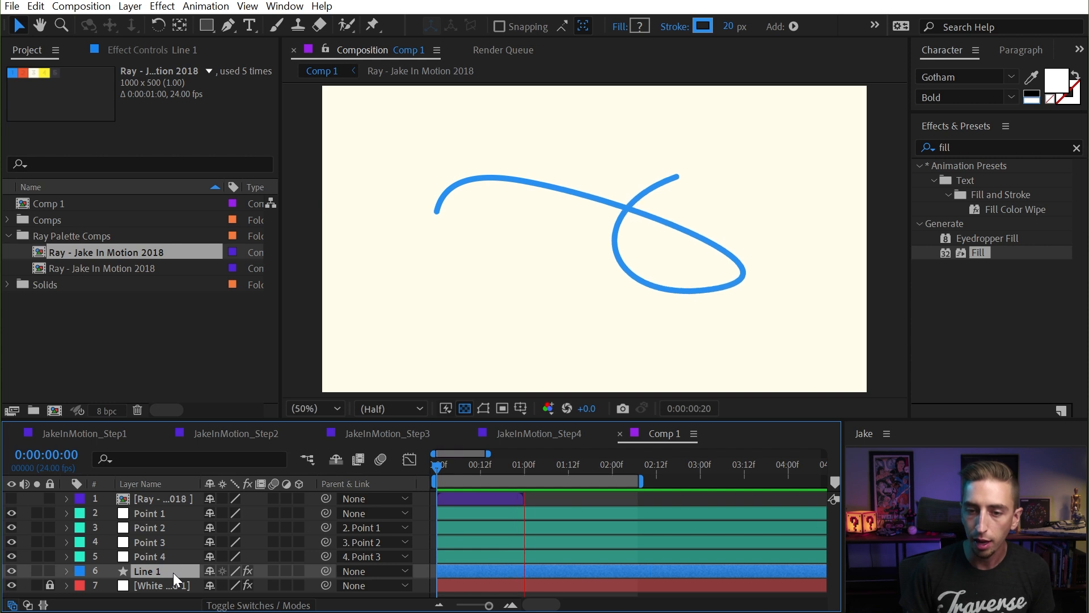
# Step: Duplicate Line 1 with the color palette layer shown and move to 0:00:00:13
pyautogui.hotkey('ctrl', 'd')
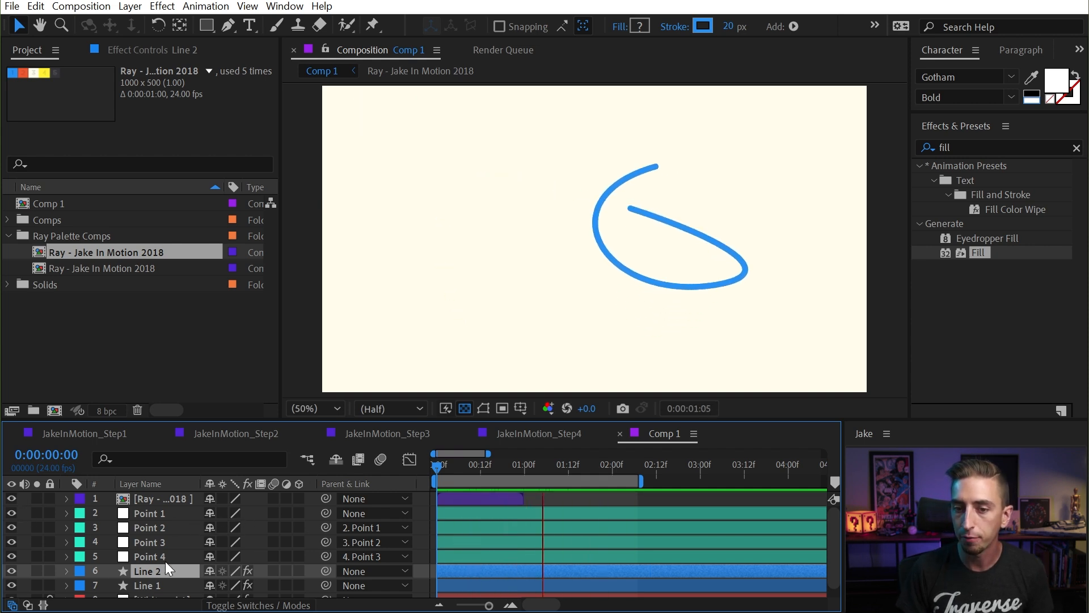
pyautogui.click(708, 29)
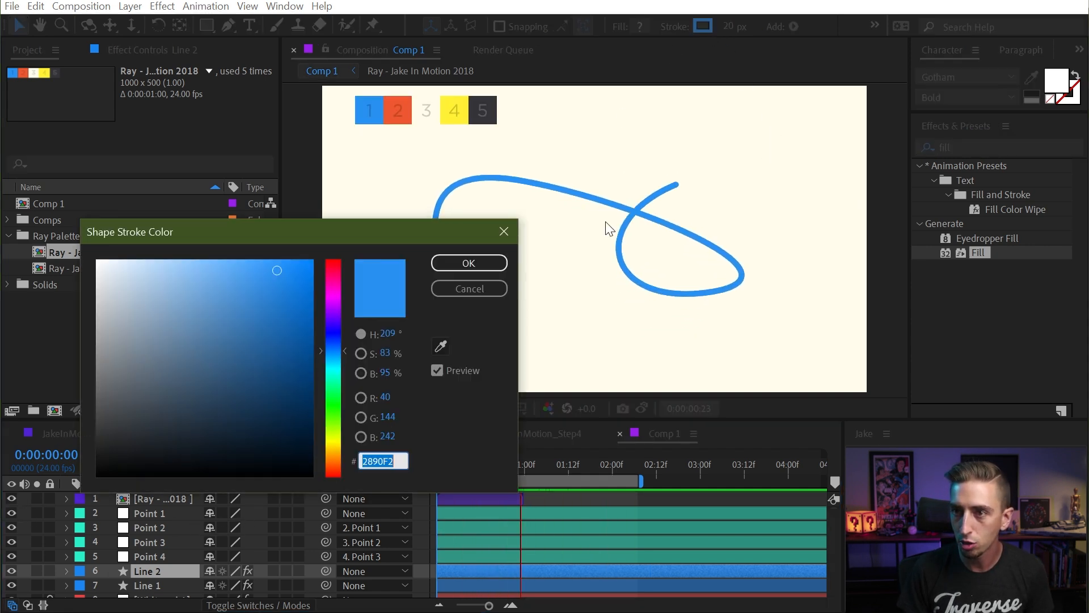
pyautogui.press('Return')
pyautogui.click(484, 467)
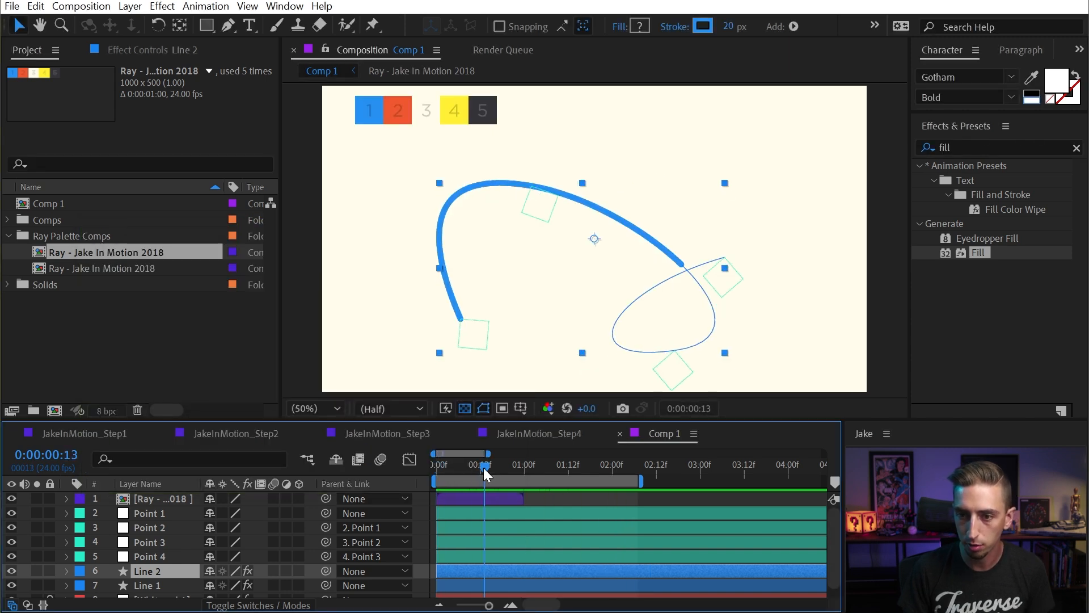
# Step: Sample orange-red palette swatch 2 (EE5730) as Line 2's stroke color and hide the palette layer
pyautogui.click(703, 27)
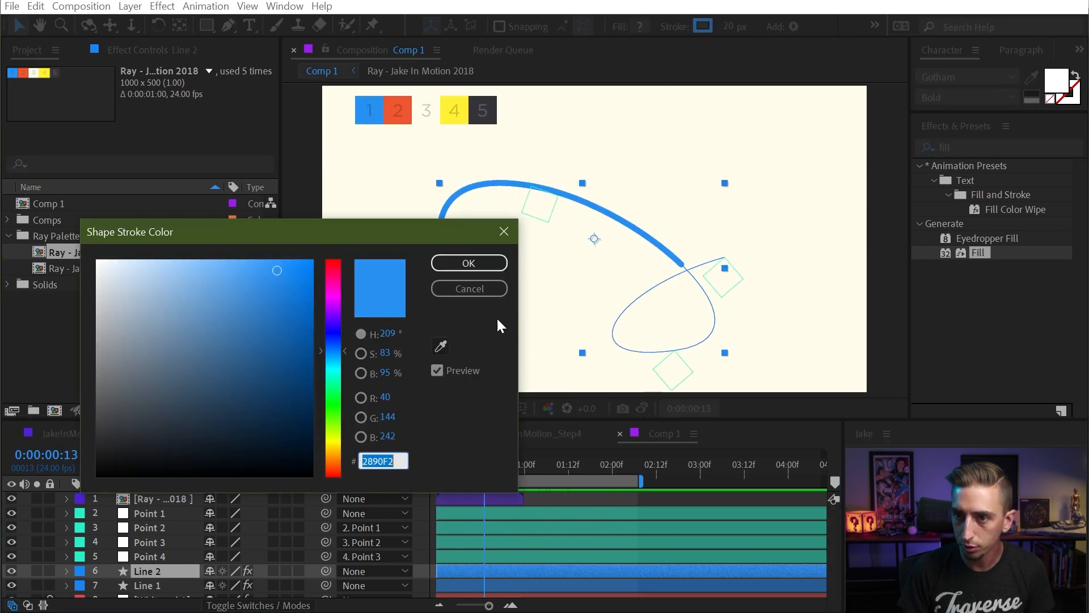
pyautogui.click(441, 345)
pyautogui.click(451, 110)
pyautogui.click(441, 346)
pyautogui.click(404, 111)
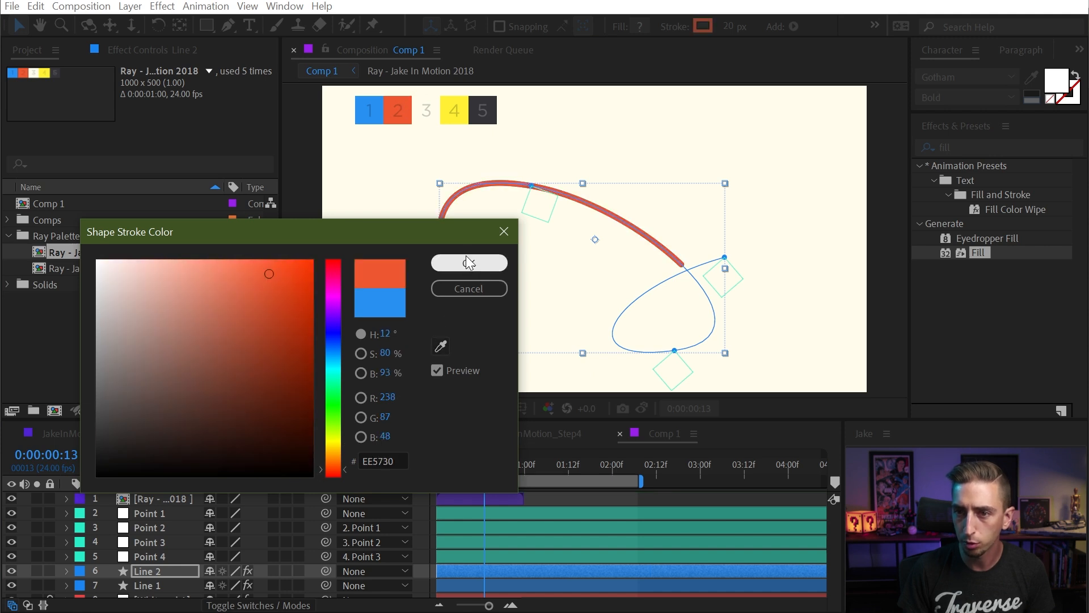
pyautogui.click(467, 261)
pyautogui.click(11, 499)
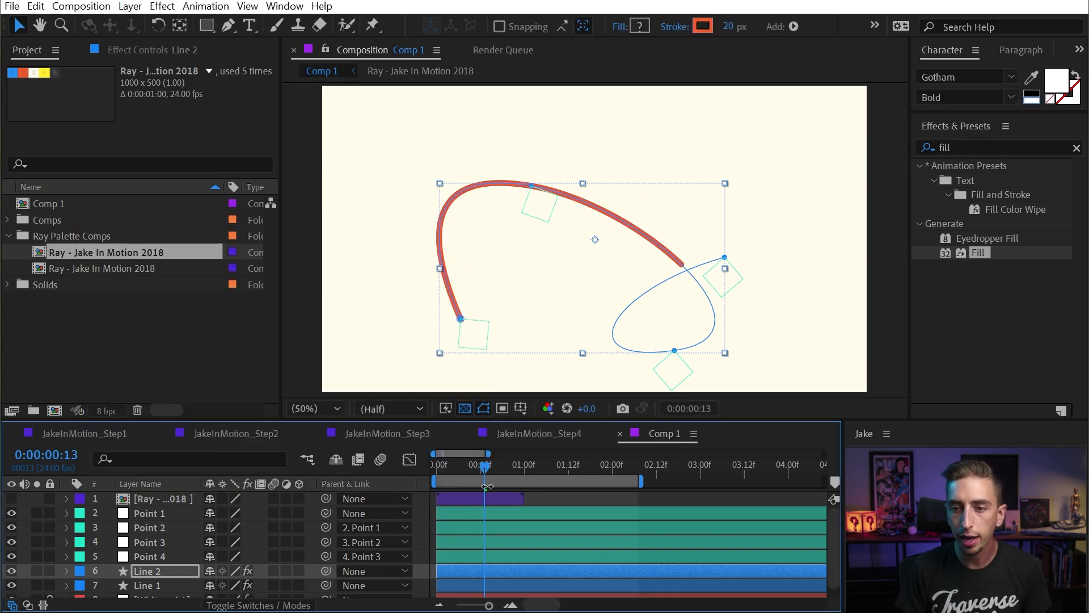
# Step: Play back the overlapping lines and scrub to 0:00:00:10
pyautogui.click(548, 492)
pyautogui.press('space')
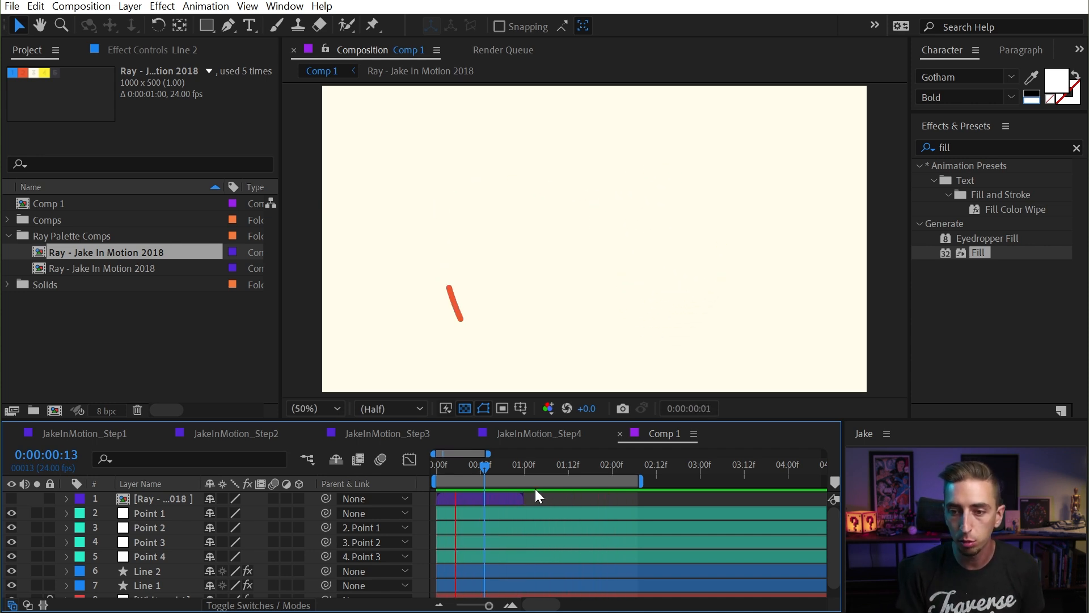
pyautogui.moveTo(454, 470)
pyautogui.mouseDown()
pyautogui.moveTo(481, 472)
pyautogui.moveTo(472, 472)
pyautogui.mouseUp()
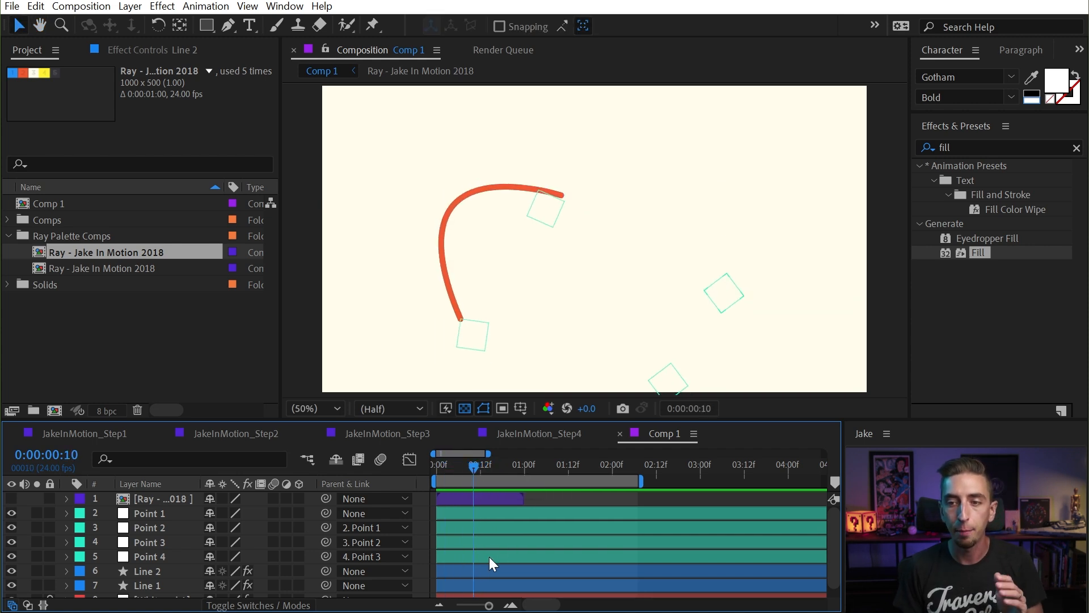
# Step: Shift all of Line 2's Trim Paths Start and End keyframes one frame later and preview the offset
pyautogui.scroll(-1, 163, 580)
pyautogui.click(155, 571)
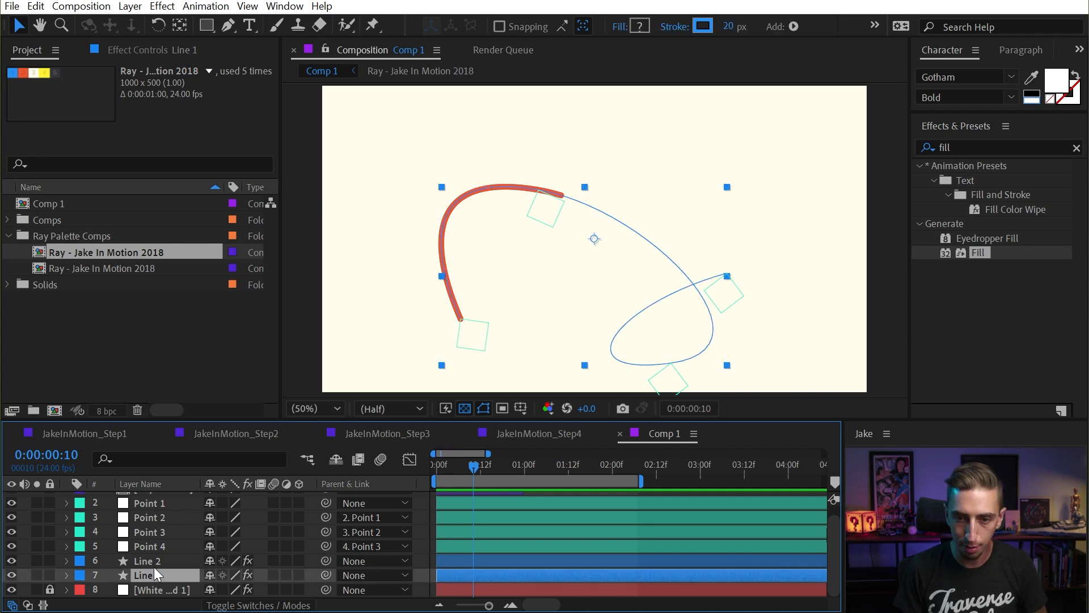
pyautogui.click(216, 562)
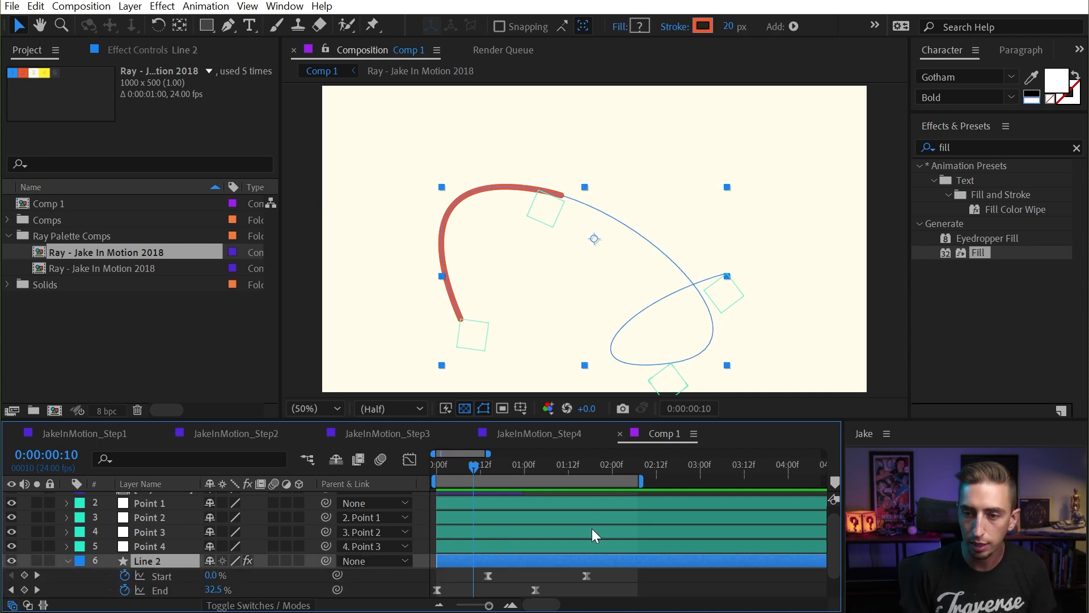
pyautogui.press('u')
pyautogui.moveTo(602, 547); pyautogui.dragTo(430, 566)
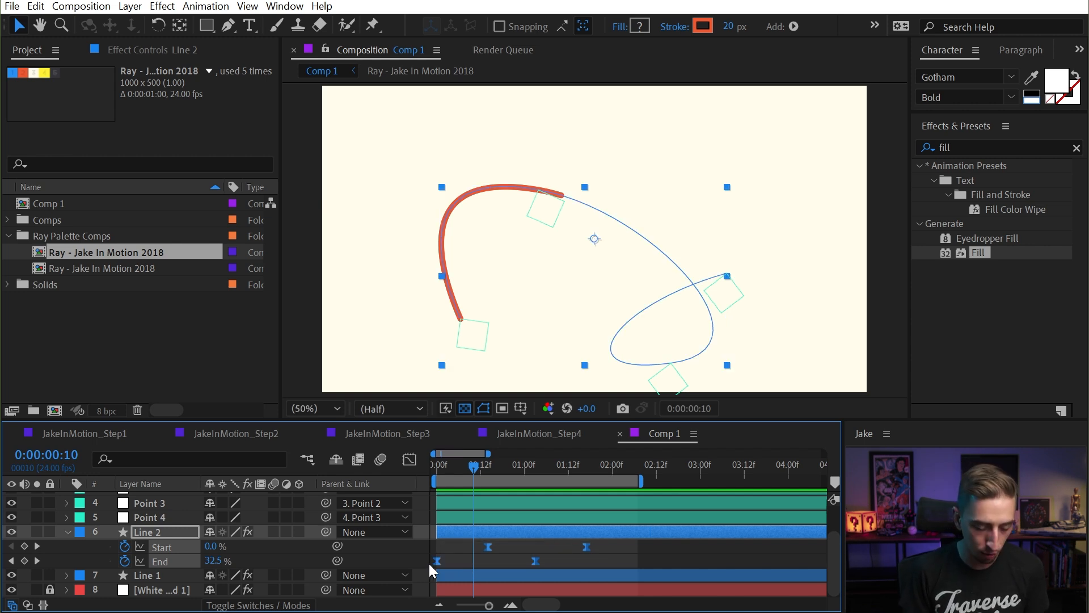
pyautogui.hotkey('alt', 'Right')
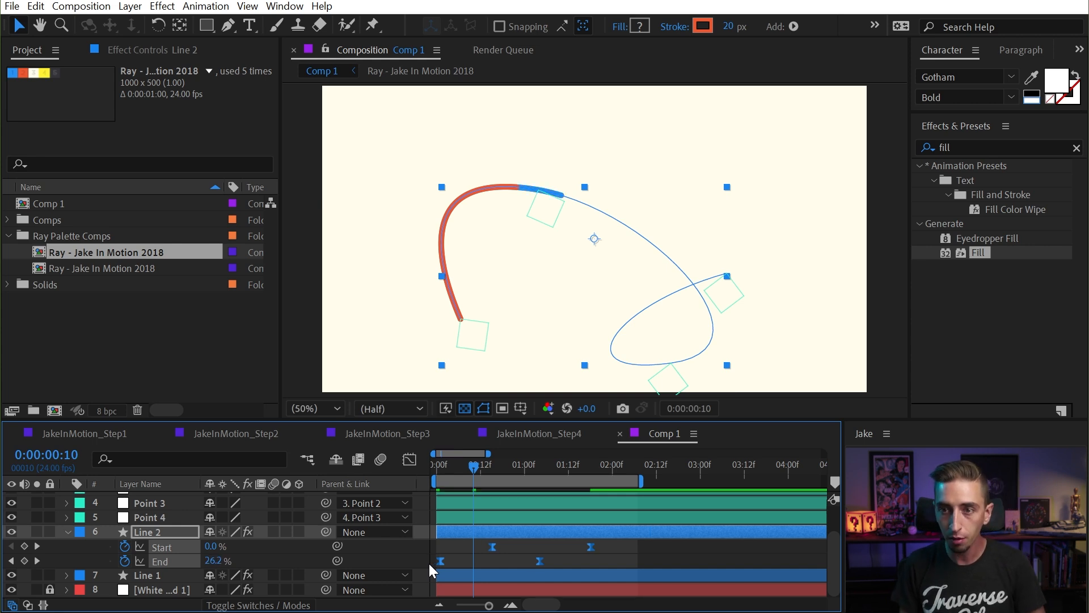
pyautogui.press('space')
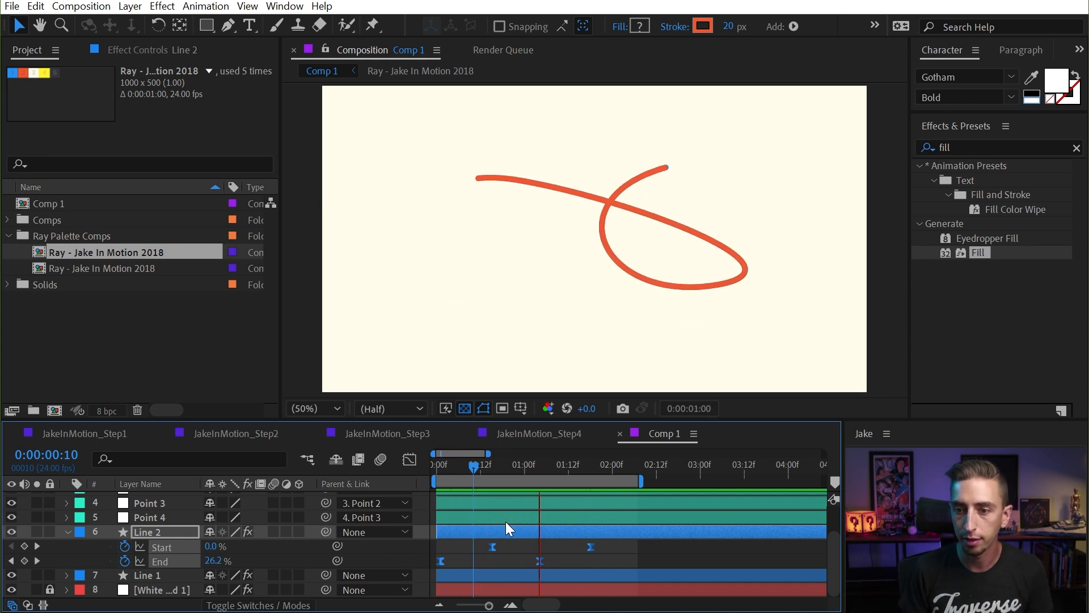
pyautogui.press('space')
# Step: Duplicate Line 2 and set the copy's stroke color to yellow palette swatch 4, sampled at 0:00:00:13
pyautogui.hotkey('ctrl', 'd')
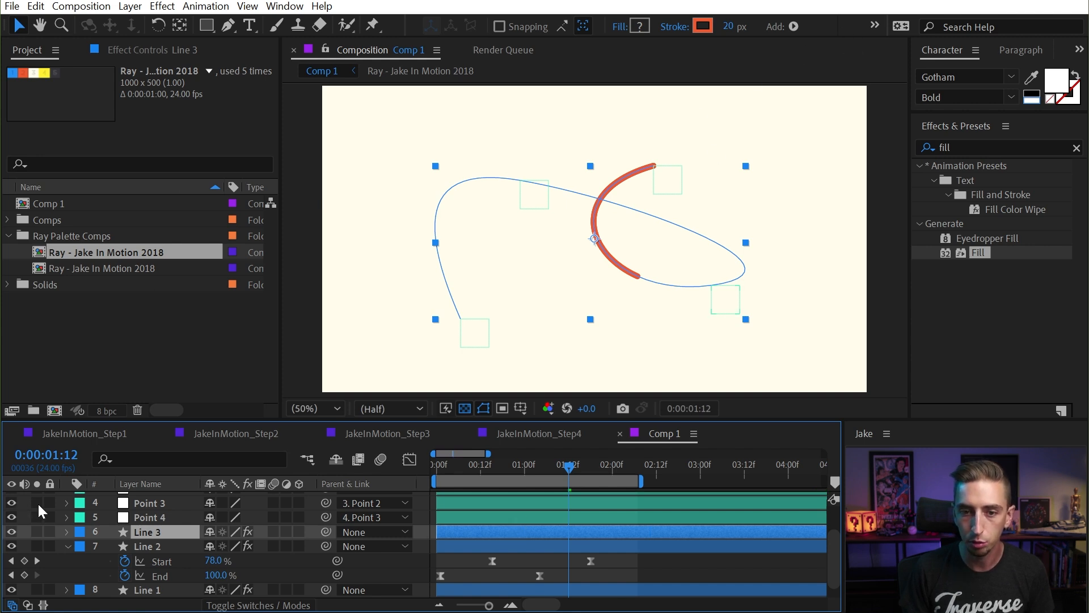
pyautogui.scroll(3, 33, 499)
pyautogui.moveTo(570, 506); pyautogui.dragTo(485, 468)
pyautogui.click(703, 26)
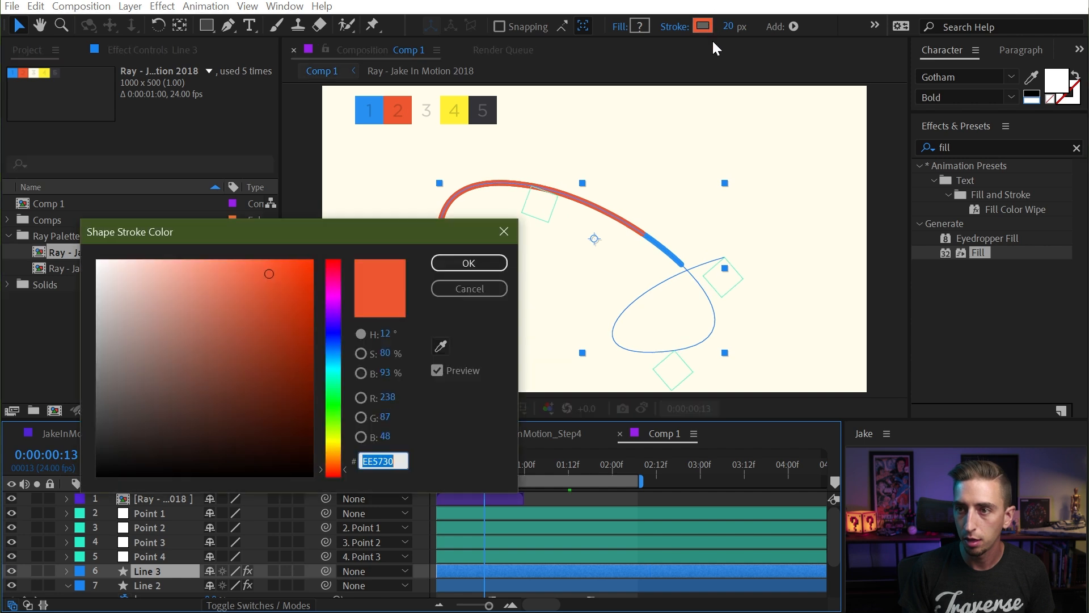
pyautogui.click(441, 346)
pyautogui.click(454, 110)
pyautogui.click(468, 263)
# Step: Shift all of Line 3's Start and End keyframes one frame later, with End starting at 0:00:00:02, and preview the result
pyautogui.press('u')
pyautogui.scroll(-2, 568, 572)
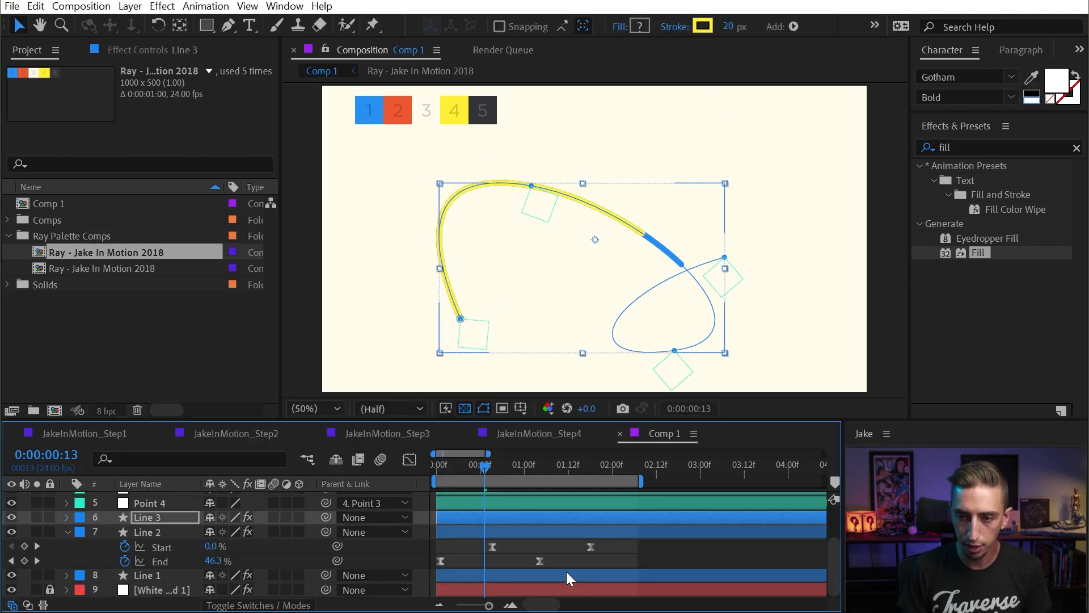
pyautogui.moveTo(627, 529); pyautogui.dragTo(443, 552)
pyautogui.press('space')
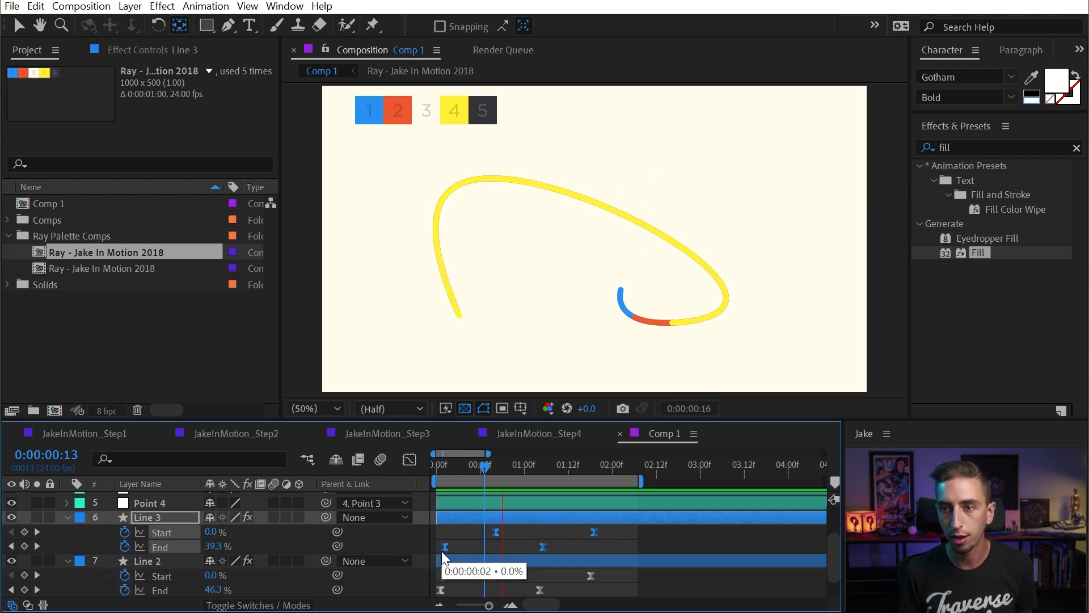
pyautogui.press('space')
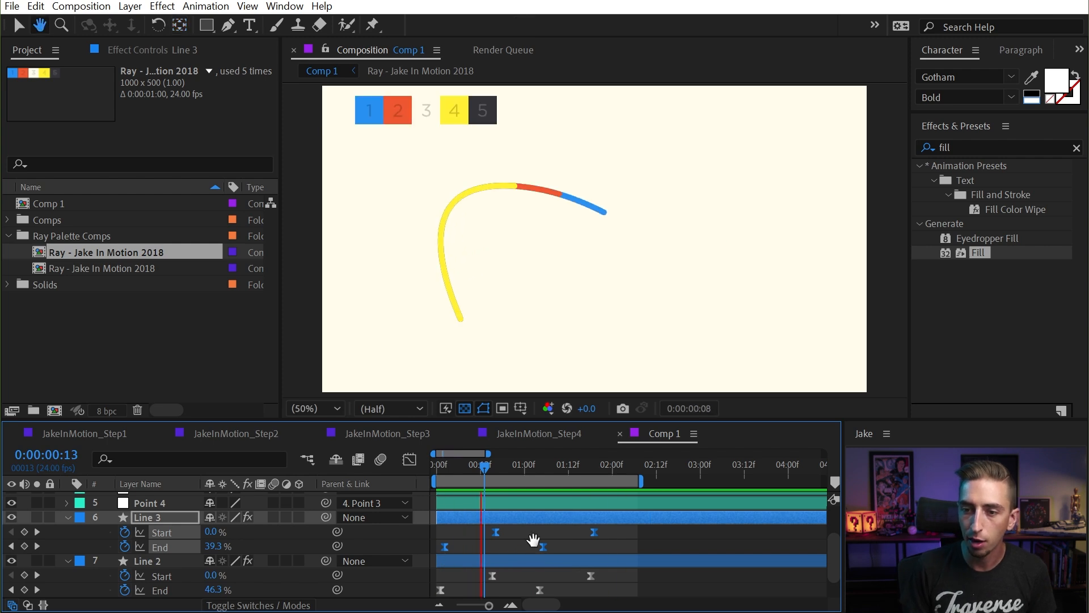
pyautogui.press('v')
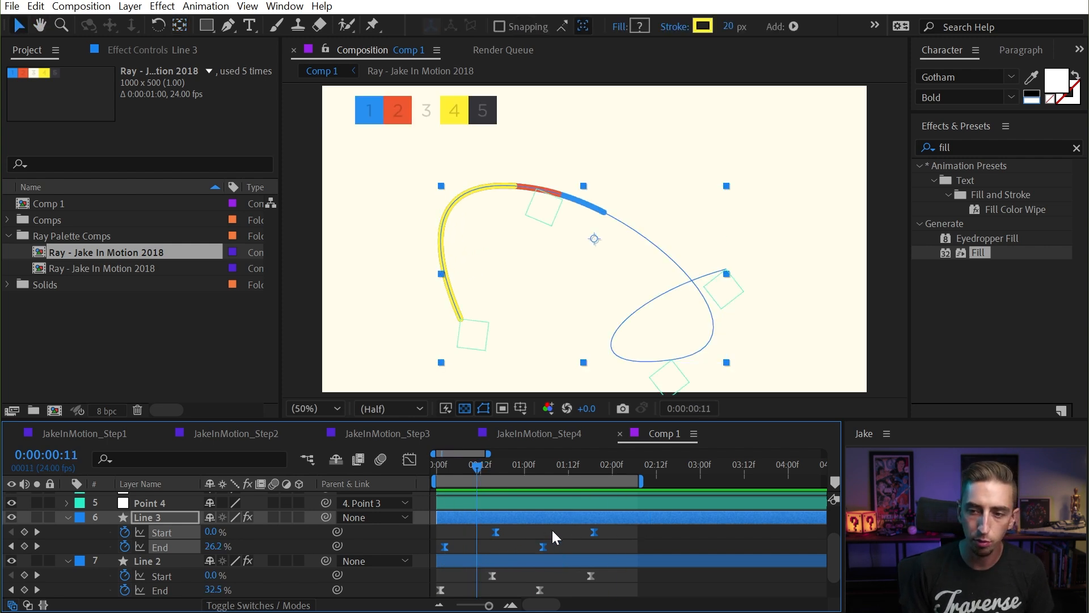
# Step: Collapse all layer properties and reorder the line layers with Line 1 above Line 2 and Line 3 beneath them
pyautogui.click(525, 536)
pyautogui.scroll(2, 524, 537)
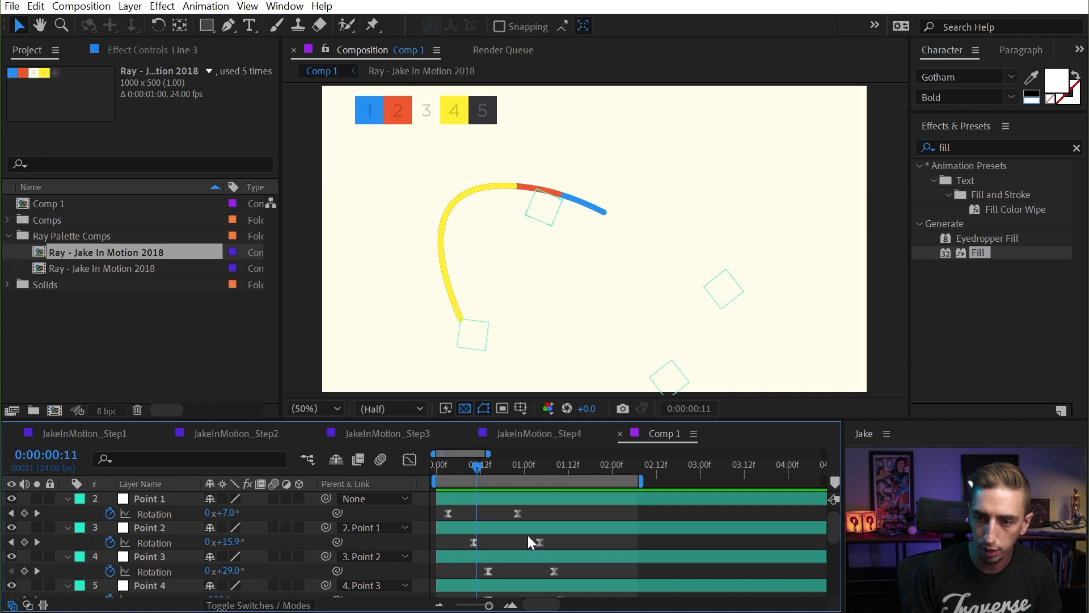
pyautogui.press('u')
pyautogui.moveTo(156, 587)
pyautogui.mouseDown()
pyautogui.moveTo(160, 551)
pyautogui.moveTo(150, 580)
pyautogui.moveTo(156, 567)
pyautogui.mouseUp()
pyautogui.click(159, 583)
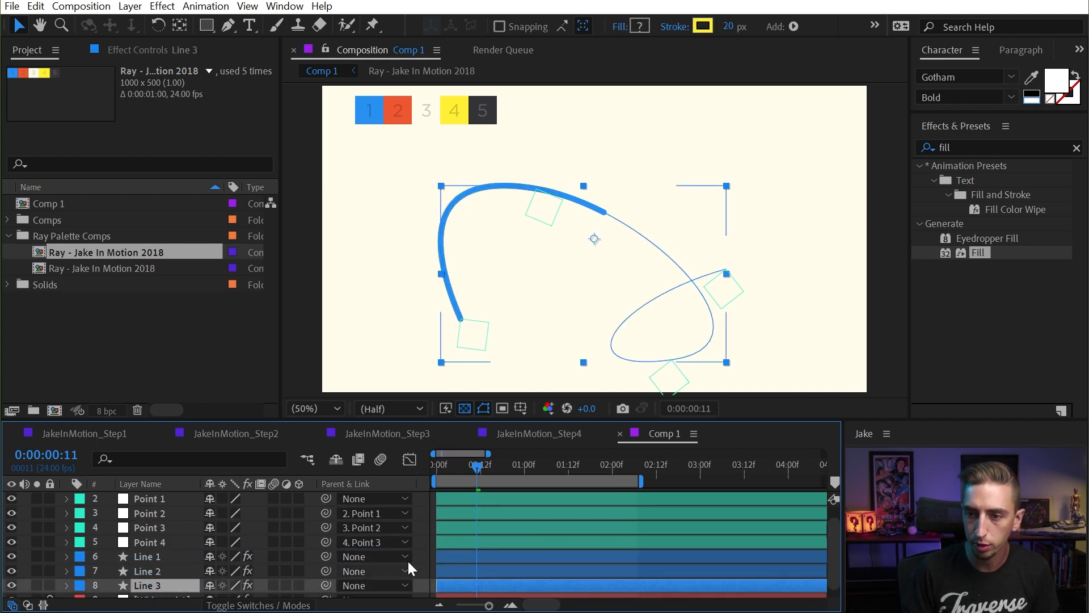
# Step: Reveal the three lines' keyframes and shift Line 3's Start and End keyframes two frames earlier and Line 1's two frames later
pyautogui.keyDown('shift'); pyautogui.click(478, 557); pyautogui.keyUp('shift')
pyautogui.press('u')
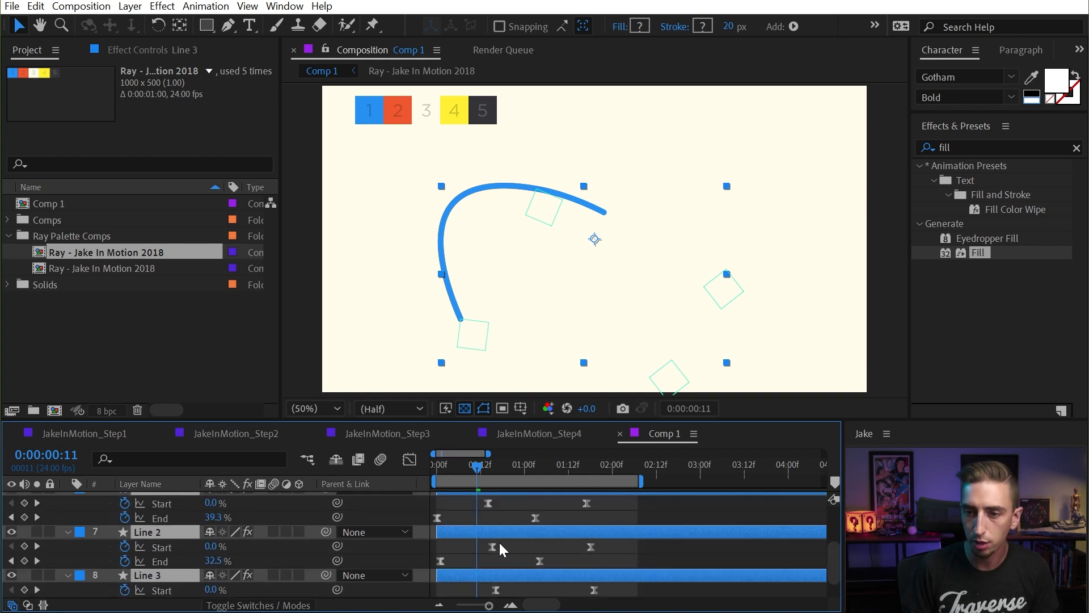
pyautogui.scroll(-2, 609, 559)
pyautogui.moveTo(640, 560); pyautogui.dragTo(437, 578)
pyautogui.moveTo(628, 516); pyautogui.dragTo(438, 535)
pyautogui.scroll(3, 522, 541)
pyautogui.moveTo(624, 523); pyautogui.dragTo(431, 537)
pyautogui.hotkey('alt', 'Right')
pyautogui.hotkey('alt', 'Right')
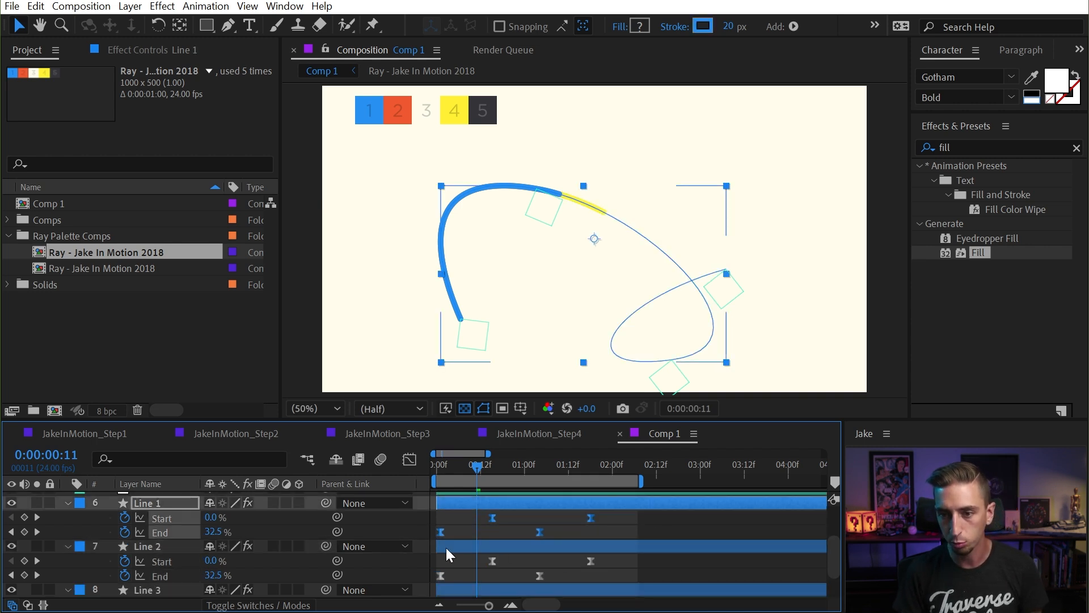
# Step: At 0:00:01:09, shift only Line 1's Start keyframes two frames earlier, leaving its End keyframes in place
pyautogui.moveTo(477, 466)
pyautogui.mouseDown()
pyautogui.moveTo(444, 471)
pyautogui.moveTo(591, 469)
pyautogui.moveTo(508, 475)
pyautogui.moveTo(587, 478)
pyautogui.moveTo(546, 468)
pyautogui.moveTo(558, 470)
pyautogui.mouseUp()
pyautogui.press('space')
pyautogui.click(636, 523)
pyautogui.click(561, 501)
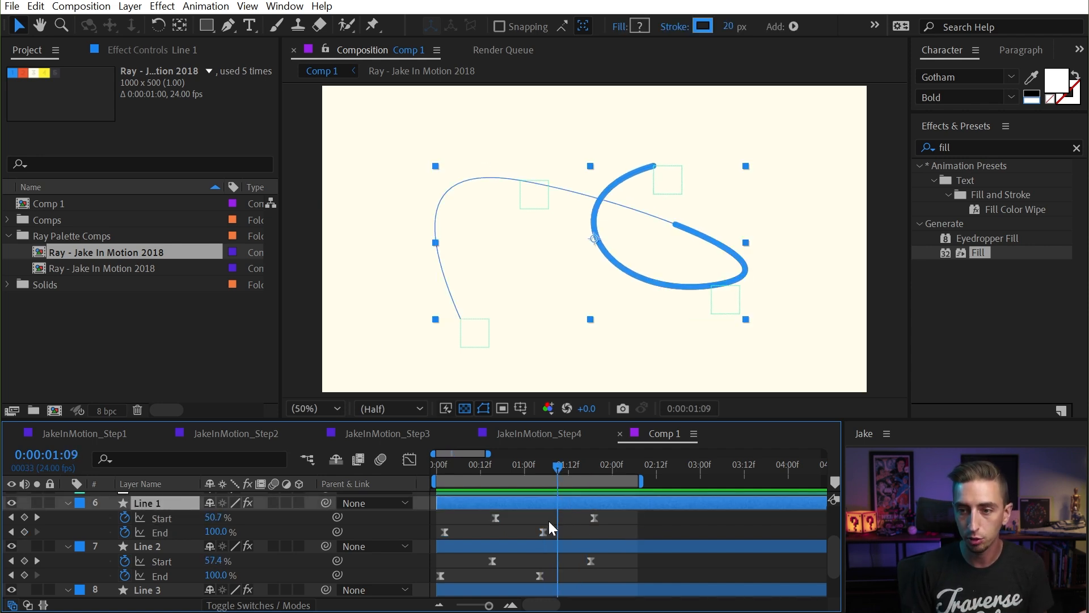
pyautogui.click(601, 516)
pyautogui.moveTo(484, 513); pyautogui.dragTo(600, 520)
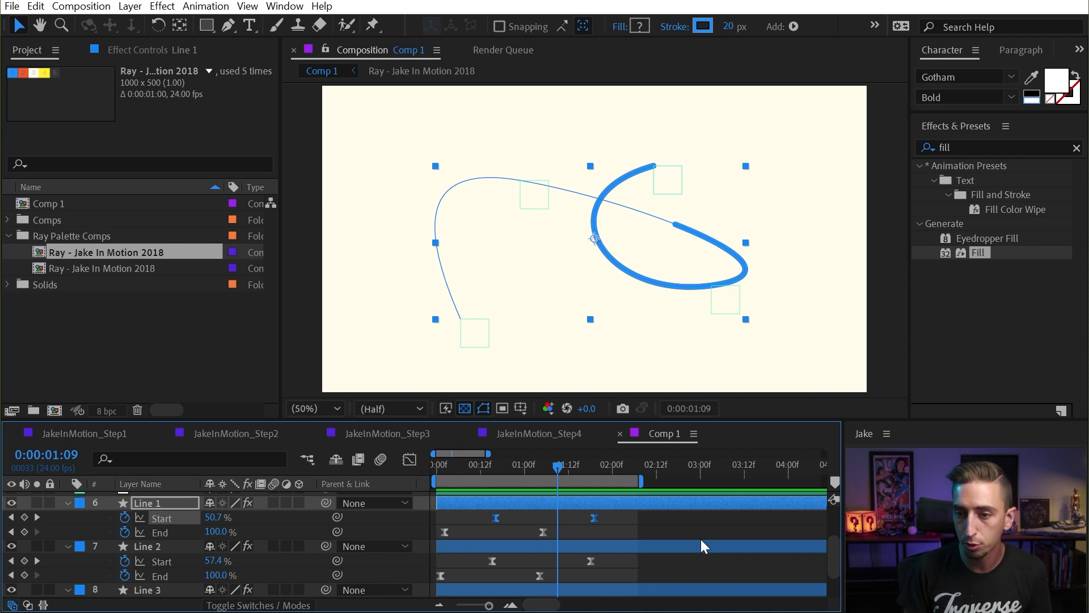
pyautogui.hotkey('alt', 'Left')
pyautogui.hotkey('alt', 'Left')
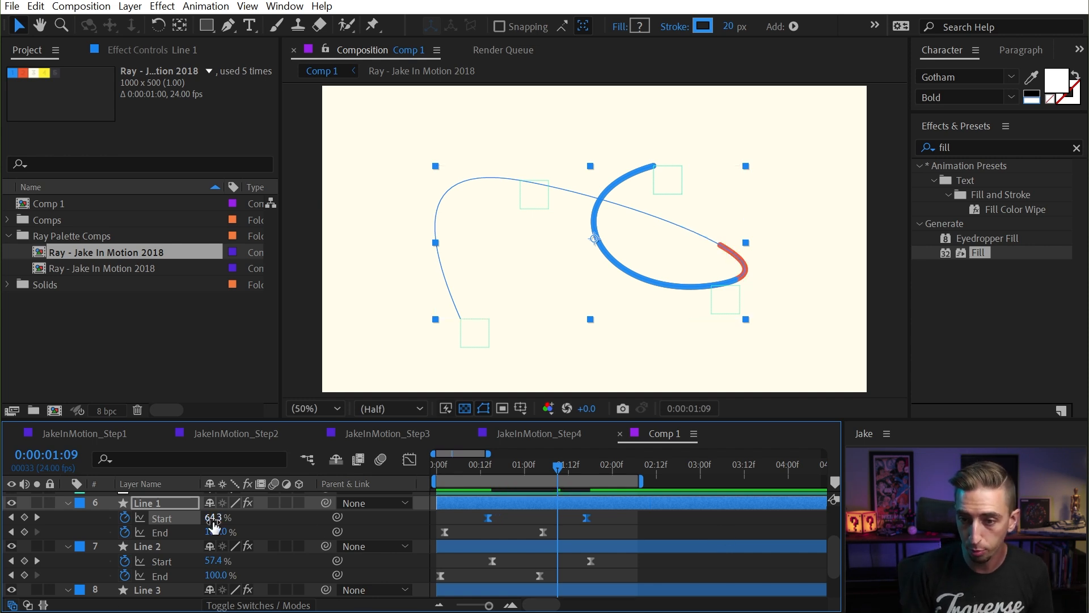
# Step: Shift only Line 3's Start keyframes two frames later and preview the animation
pyautogui.scroll(-2, 577, 519)
pyautogui.click(150, 504)
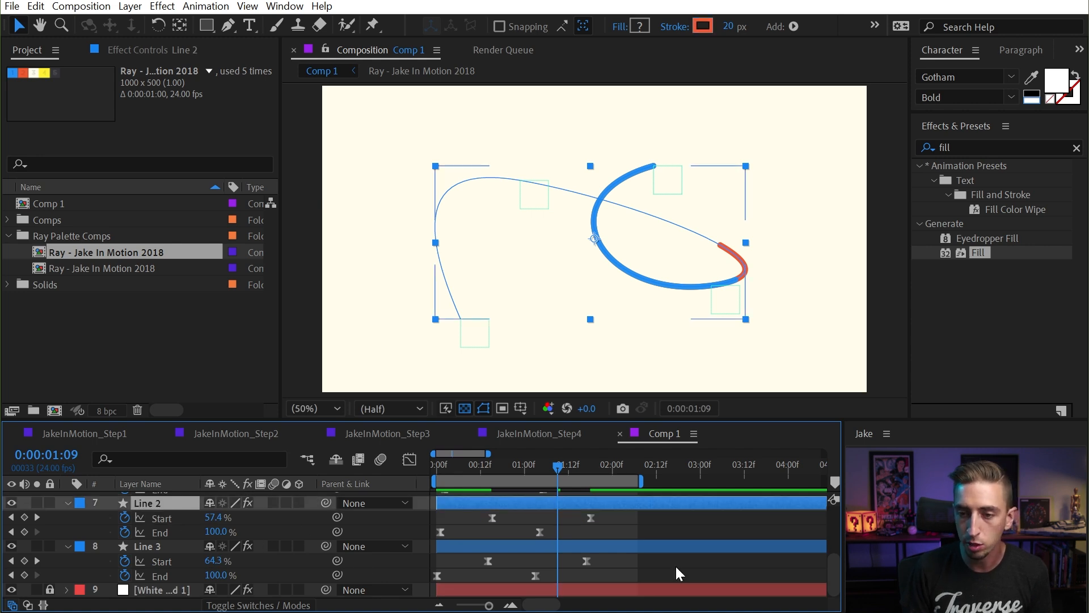
pyautogui.moveTo(612, 561); pyautogui.dragTo(487, 555)
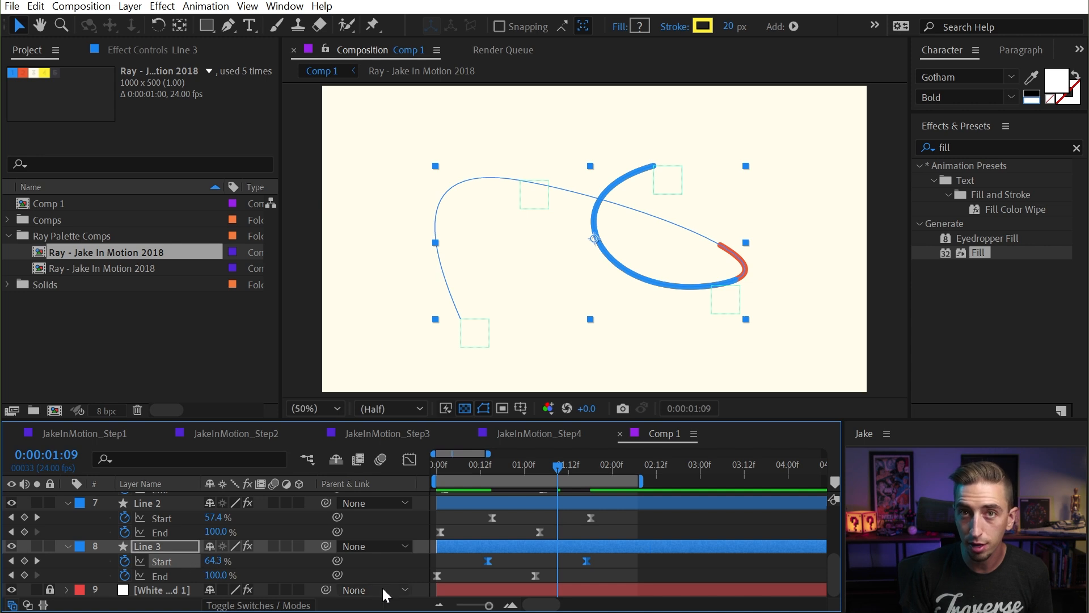
pyautogui.hotkey('alt', 'Right')
pyautogui.hotkey('alt', 'Right')
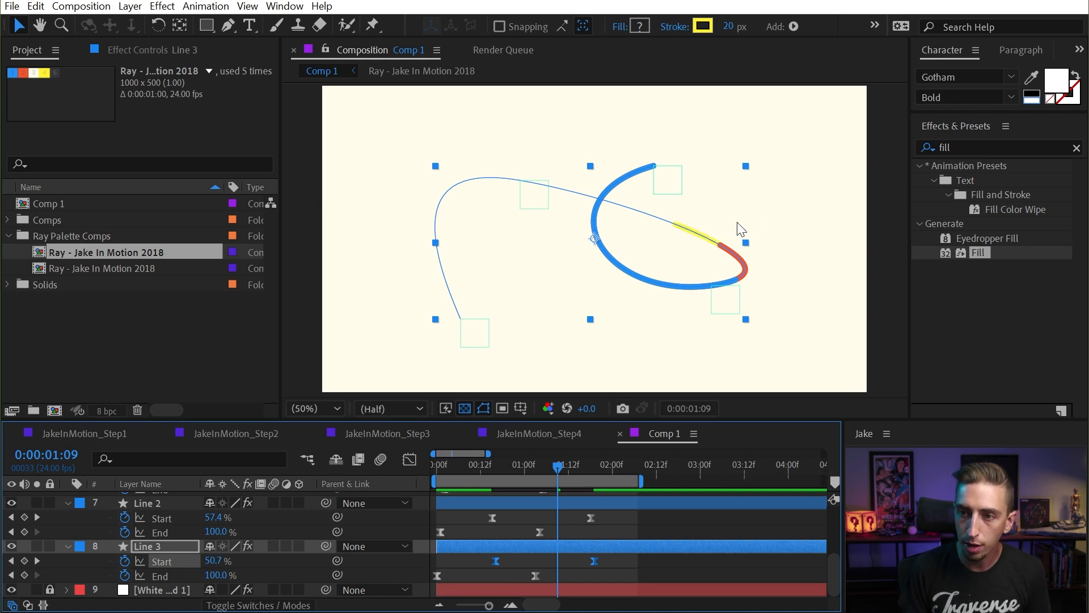
pyautogui.press('space')
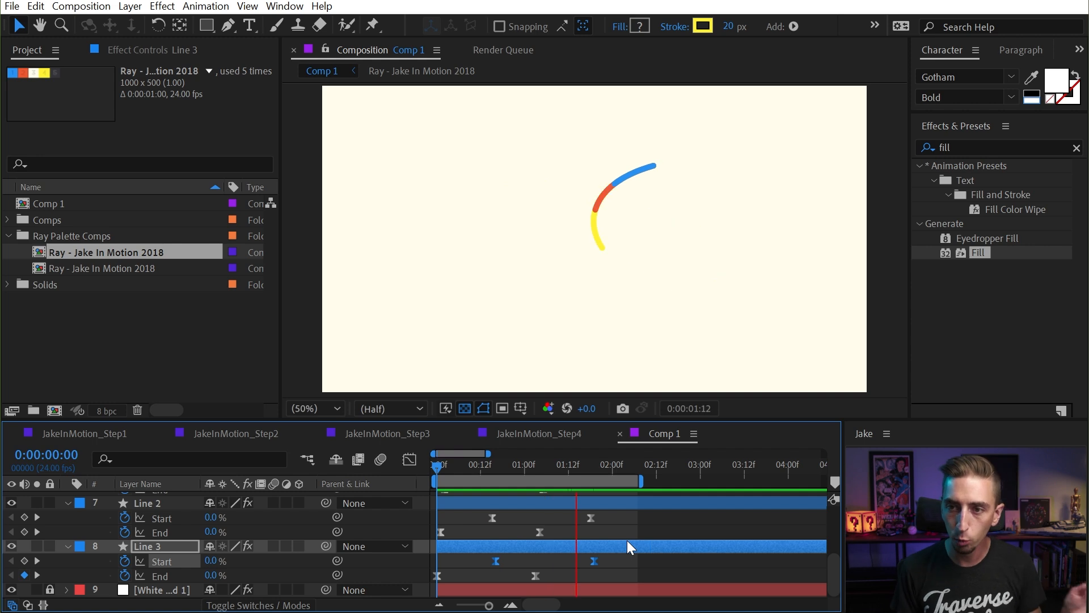
pyautogui.scroll(5, 33, 517)
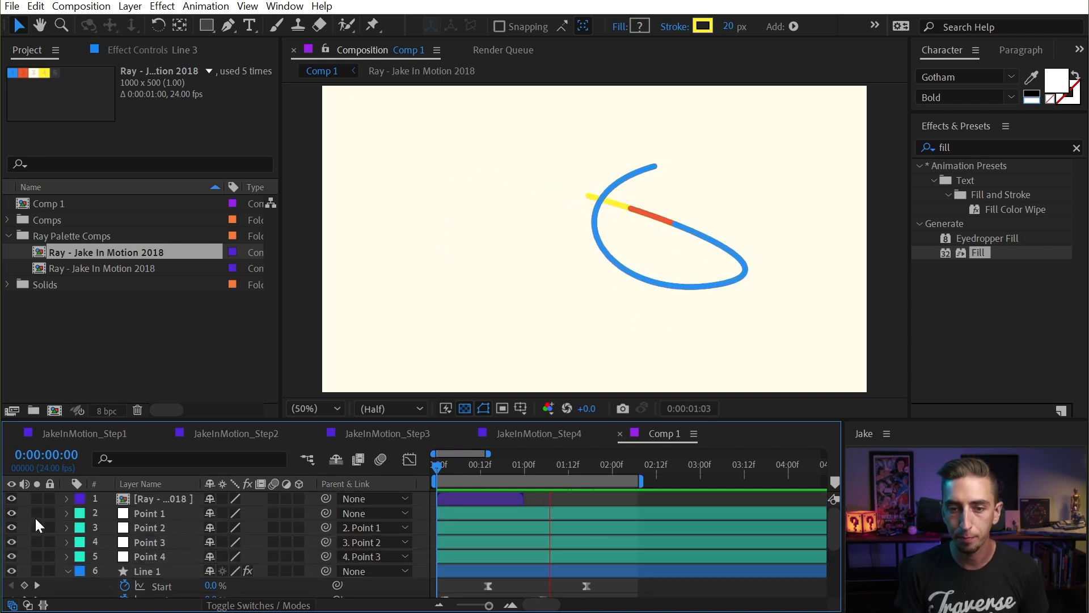
pyautogui.scroll(-3, 541, 517)
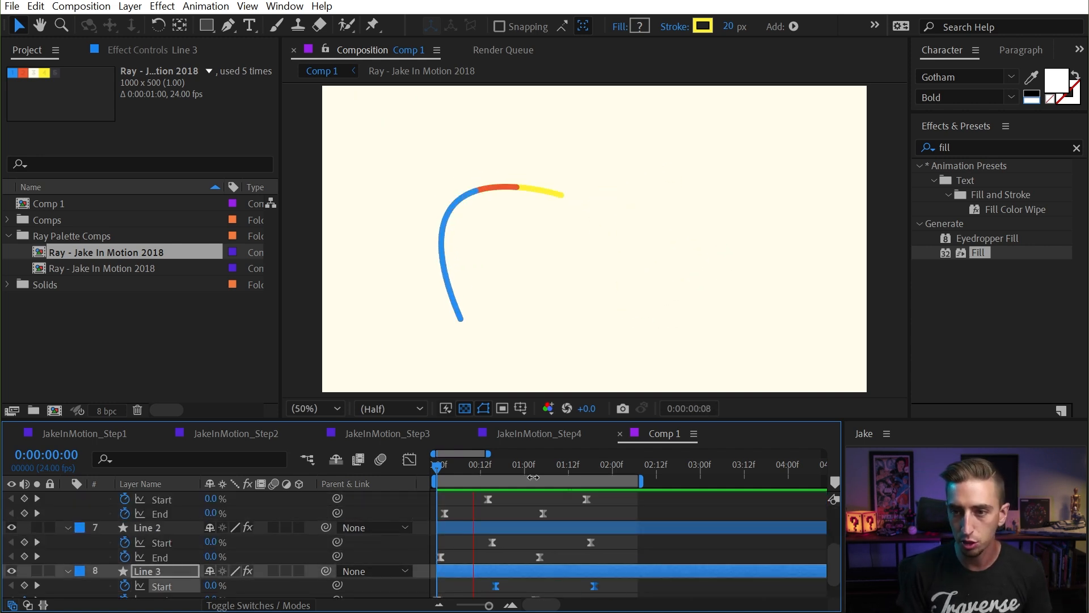
# Step: Examine the joins between the yellow, red and blue strokes up close at 0:00:00:18, magnified to 400%
pyautogui.moveTo(503, 467); pyautogui.dragTo(513, 468)
pyautogui.click(710, 543)
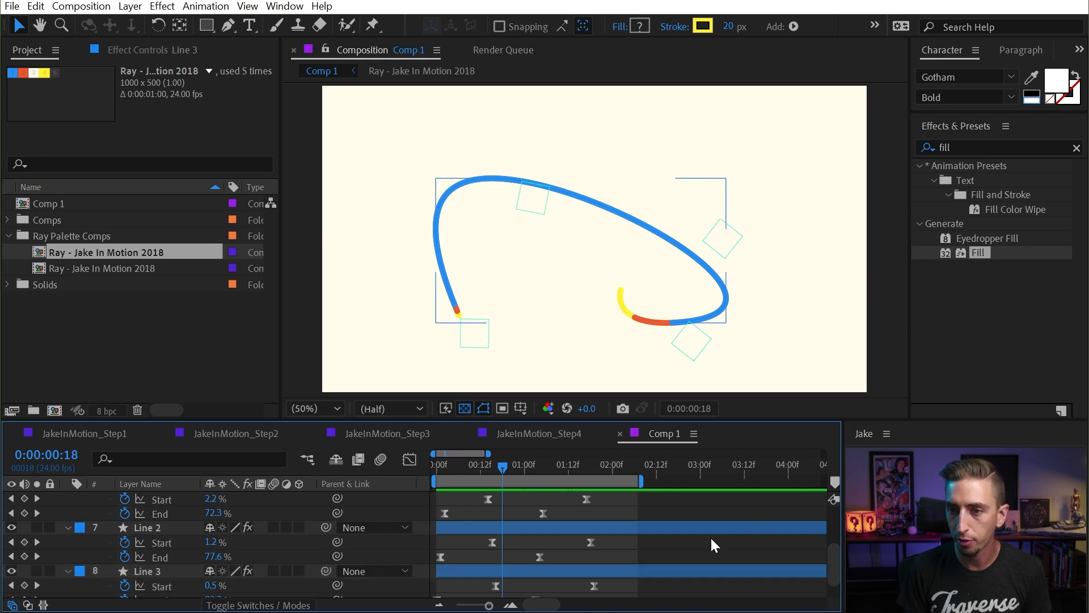
pyautogui.press('/')
pyautogui.scroll(1, 587, 240)
pyautogui.press('space')
pyautogui.moveTo(845, 221); pyautogui.dragTo(423, 29)
pyautogui.moveTo(608, 284); pyautogui.dragTo(720, 205)
pyautogui.moveTo(645, 301); pyautogui.dragTo(639, 326)
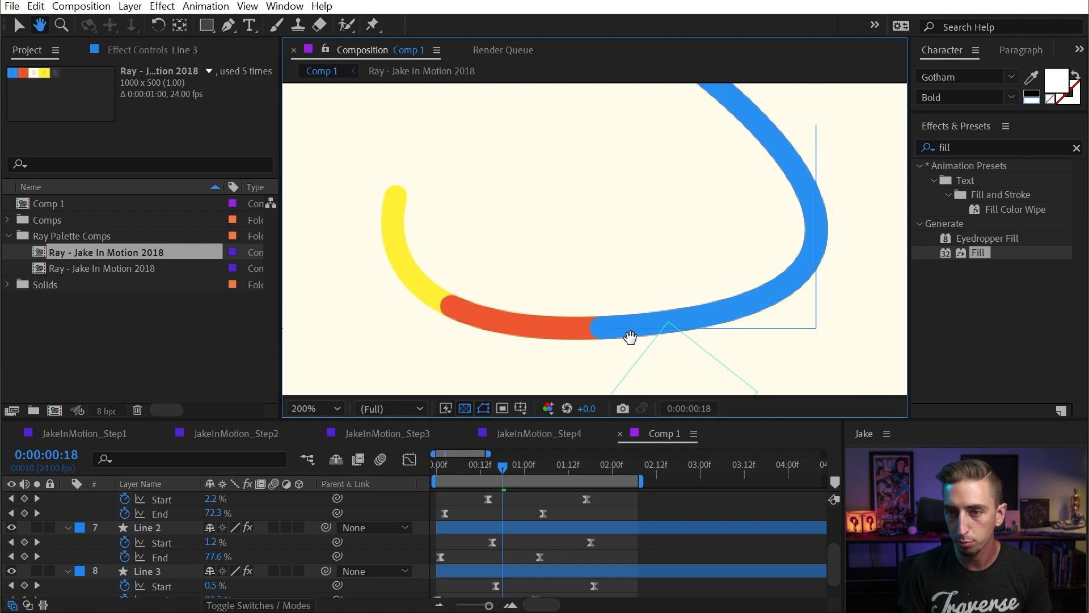
pyautogui.scroll(2, 669, 334)
pyautogui.press('space')
pyautogui.moveTo(713, 354); pyautogui.dragTo(761, 212)
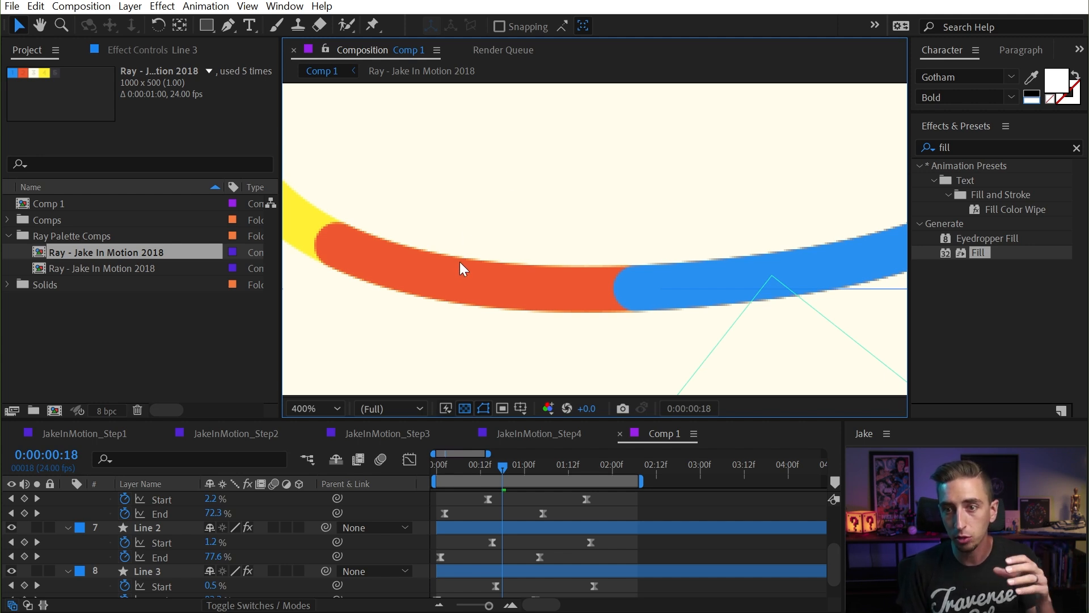
# Step: Collapse the layer properties, then switch Line 1, Line 2 and Line 3 to draft quality and back to best quality
pyautogui.click(278, 510)
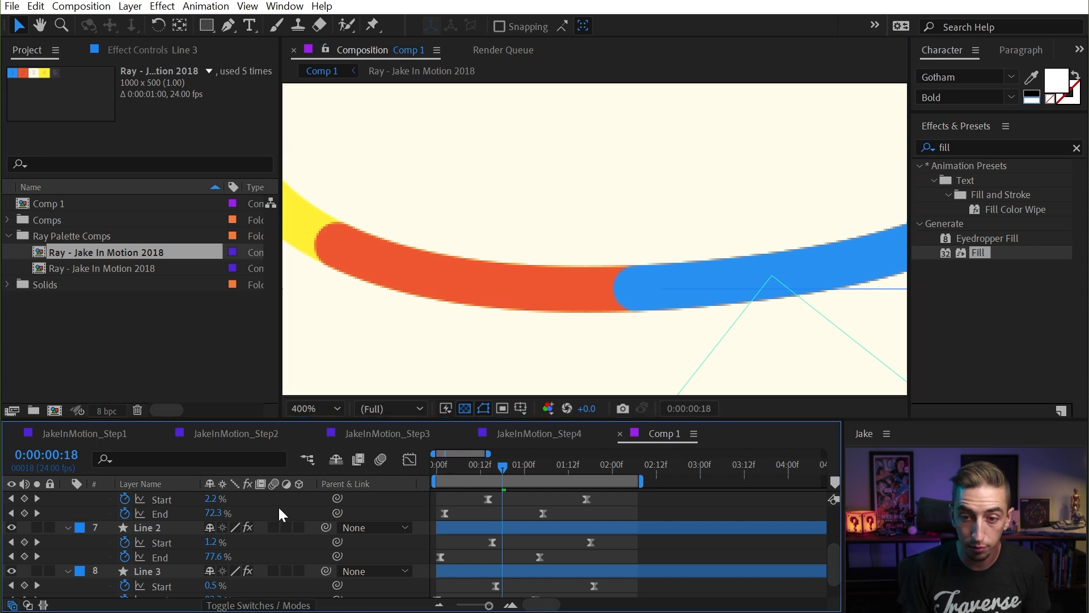
pyautogui.press('e')
pyautogui.press('e')
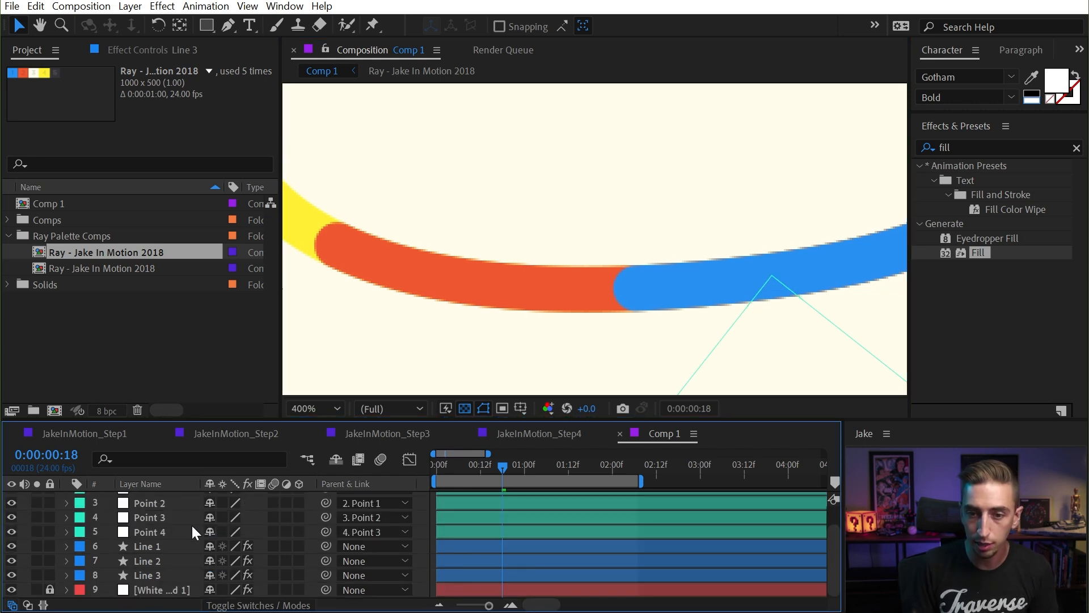
pyautogui.click(152, 549)
pyautogui.keyDown('shift'); pyautogui.click(148, 570); pyautogui.keyUp('shift')
pyautogui.click(233, 548)
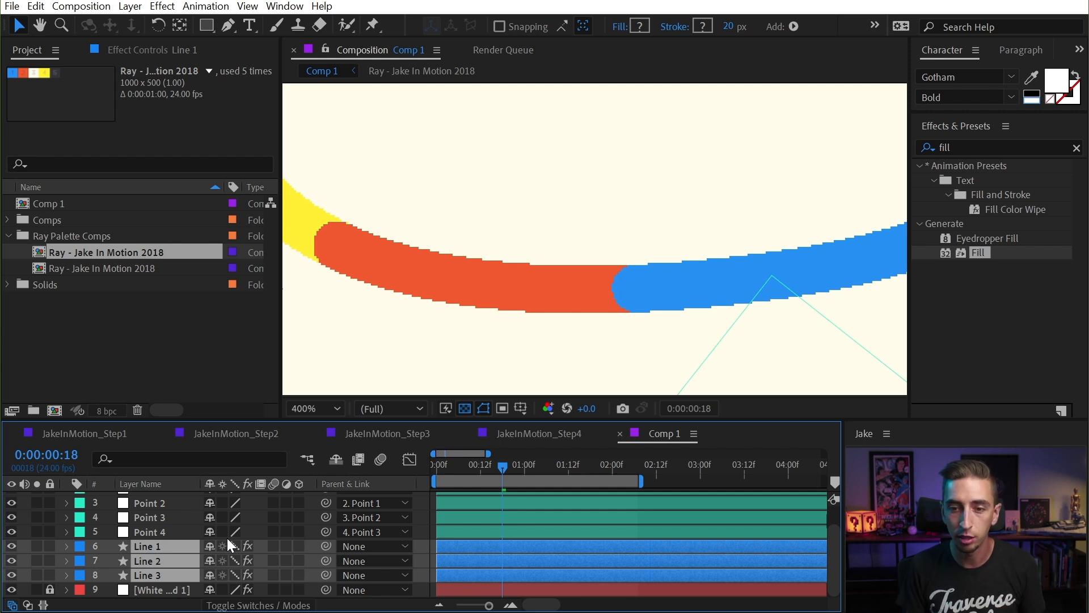
pyautogui.click(236, 547)
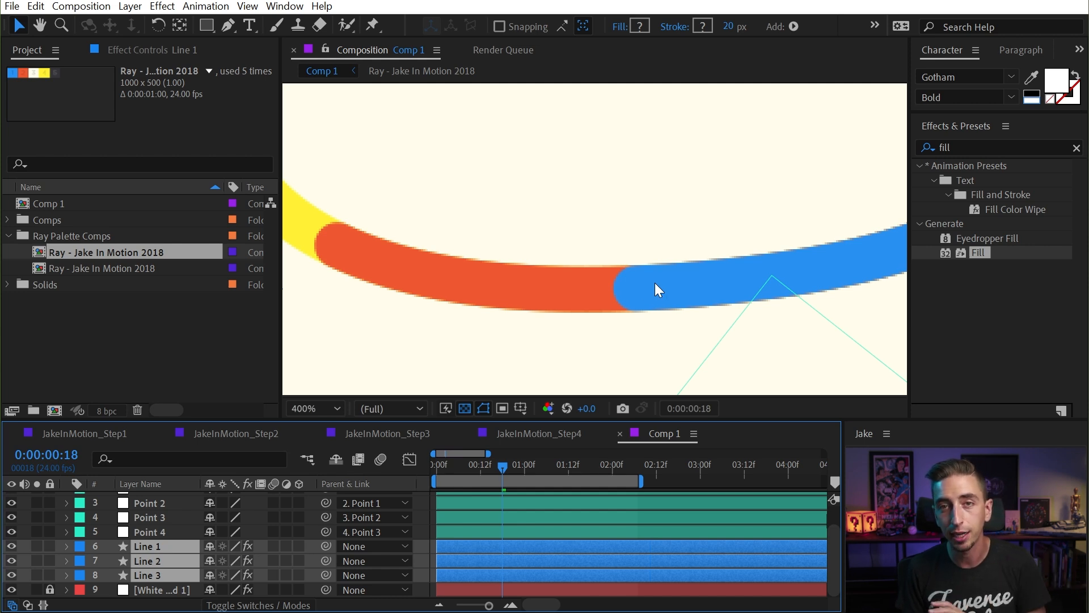
# Step: Reduce the stroke width of Line 2 and Line 3 to 19.3 px and deselect them
pyautogui.press(',')
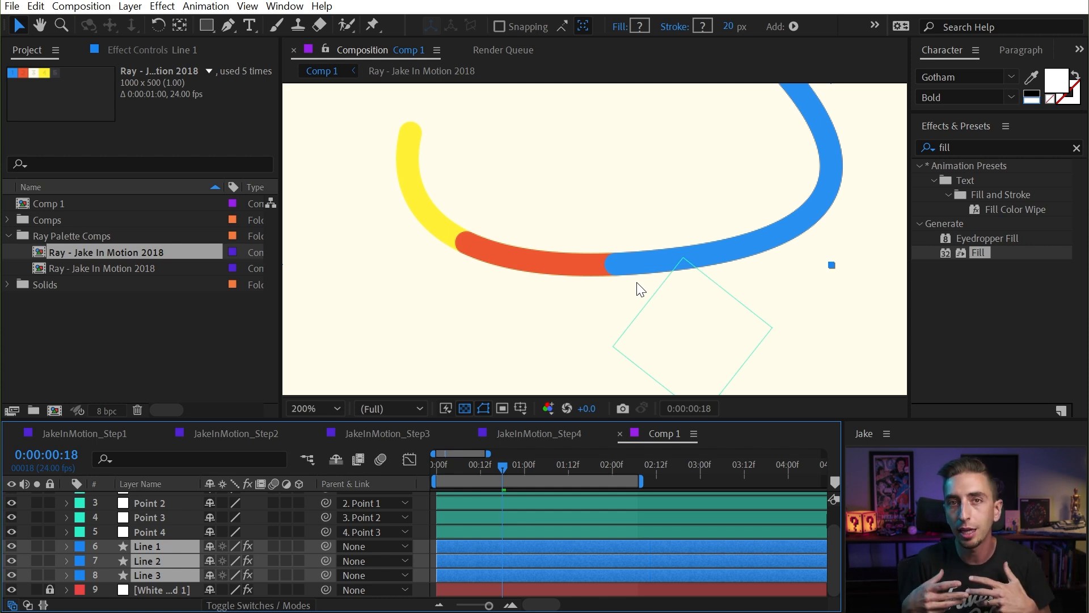
pyautogui.click(170, 530)
pyautogui.click(160, 560)
pyautogui.keyDown('shift'); pyautogui.click(157, 573); pyautogui.keyUp('shift')
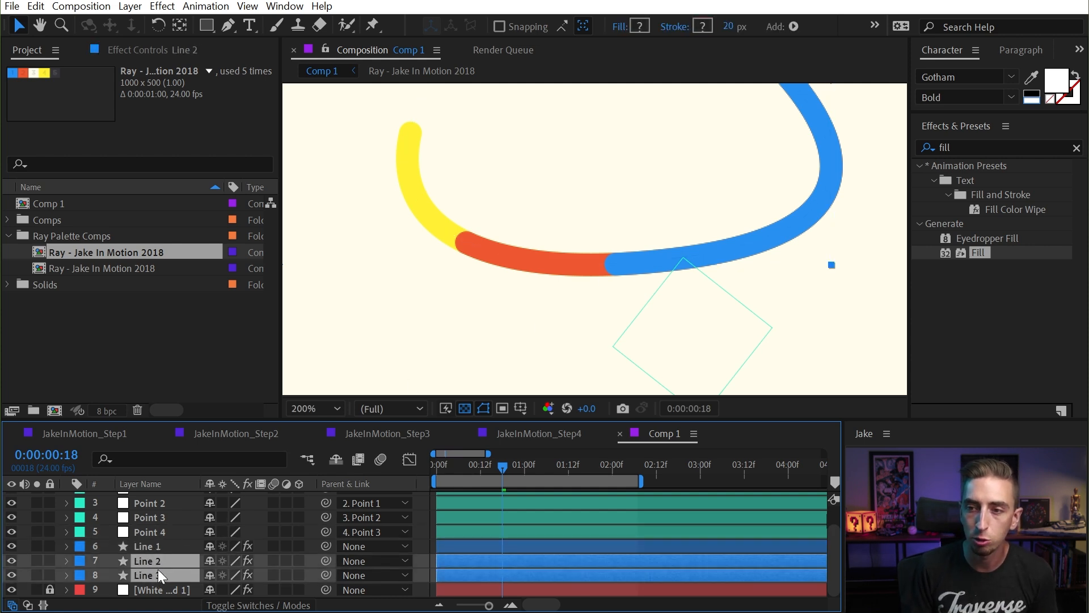
pyautogui.moveTo(738, 34)
pyautogui.mouseDown()
pyautogui.moveTo(662, 33)
pyautogui.moveTo(740, 40)
pyautogui.mouseUp()
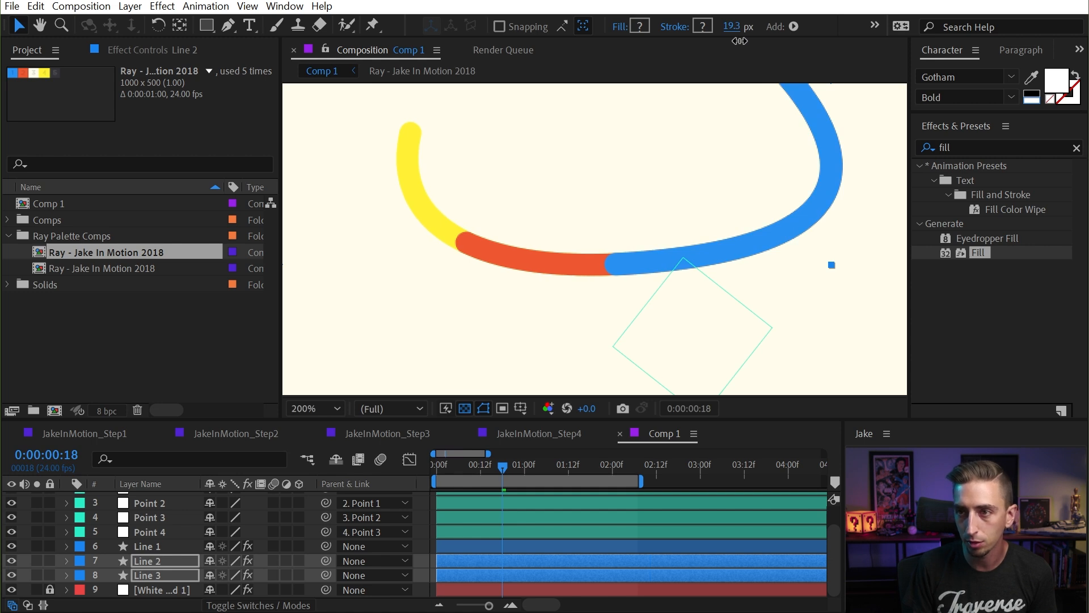
pyautogui.click(426, 554)
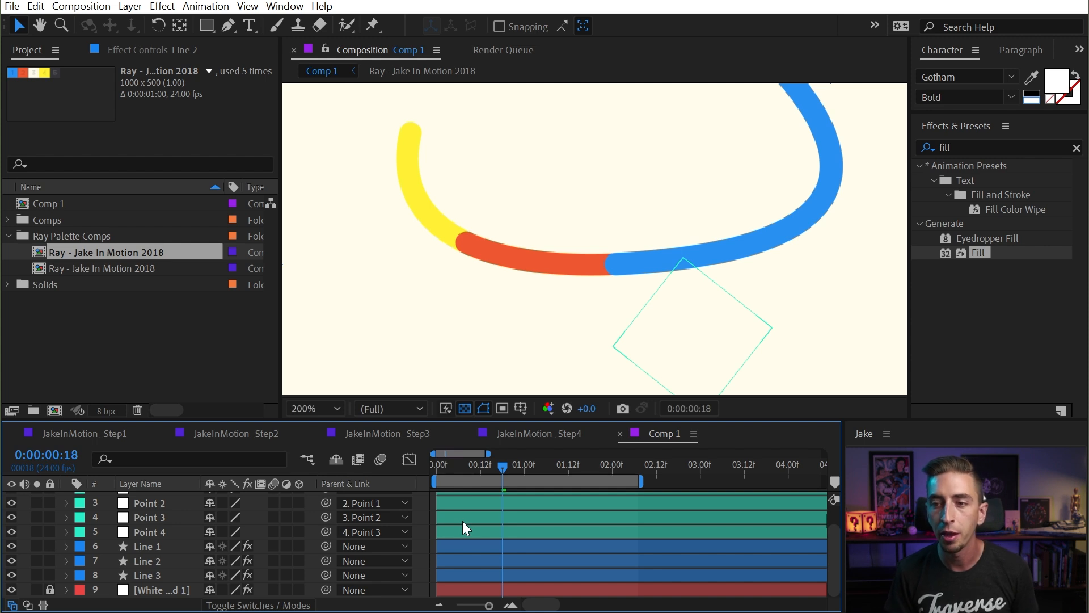
# Step: Preview the whole animation and examine both ends of the colored lines at 0:00:00:20 and 0:00:01:01
pyautogui.scroll(-3, 794, 195)
pyautogui.press('h')
pyautogui.moveTo(751, 262); pyautogui.dragTo(828, 277)
pyautogui.press('v')
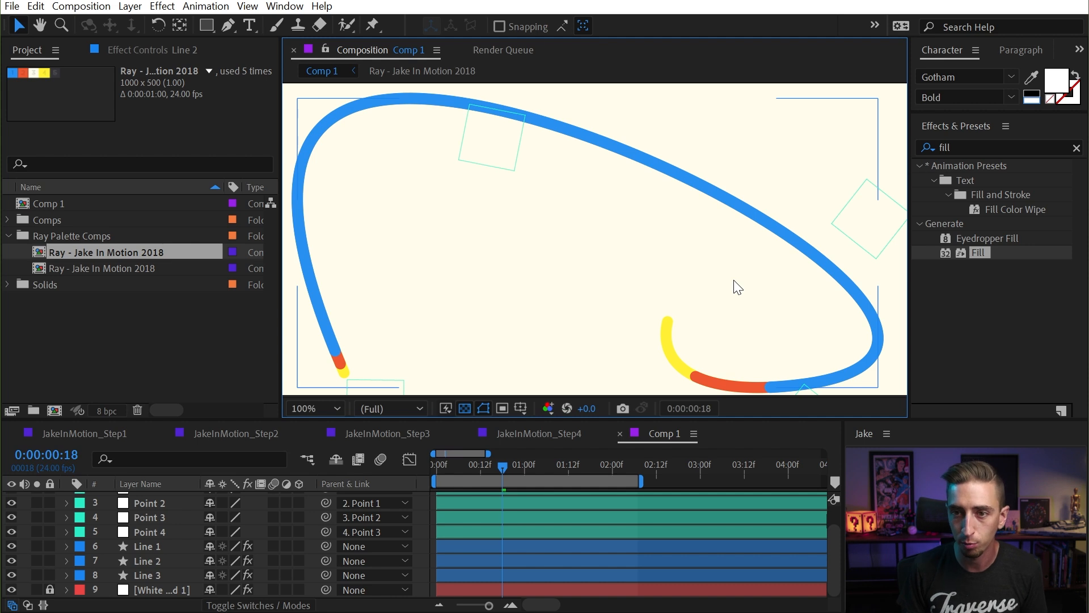
pyautogui.press('space')
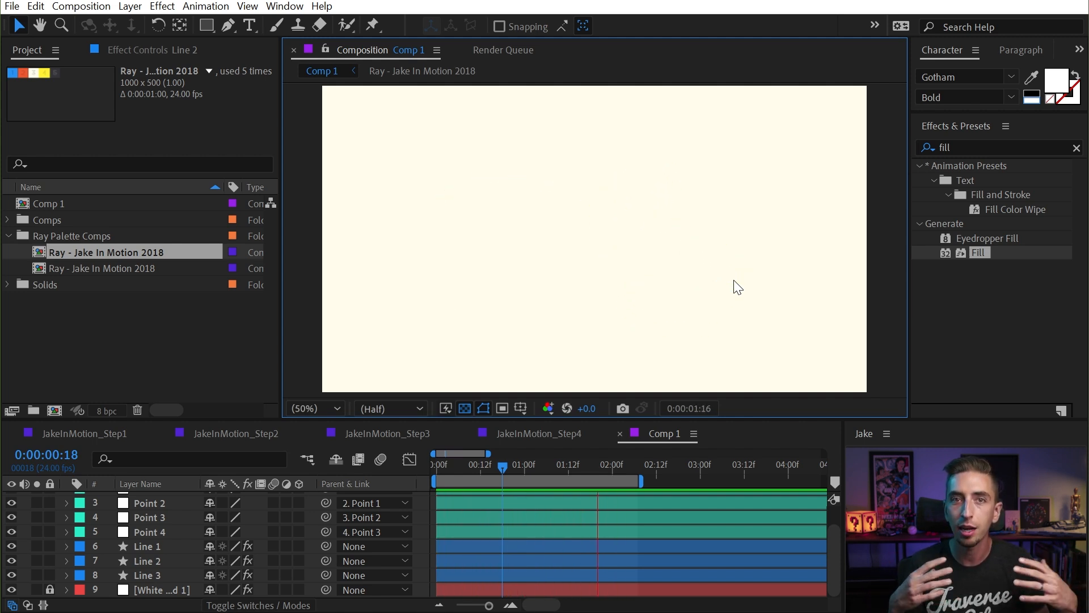
pyautogui.press('space')
pyautogui.moveTo(510, 466)
pyautogui.mouseDown()
pyautogui.moveTo(475, 462)
pyautogui.moveTo(530, 467)
pyautogui.moveTo(512, 468)
pyautogui.mouseUp()
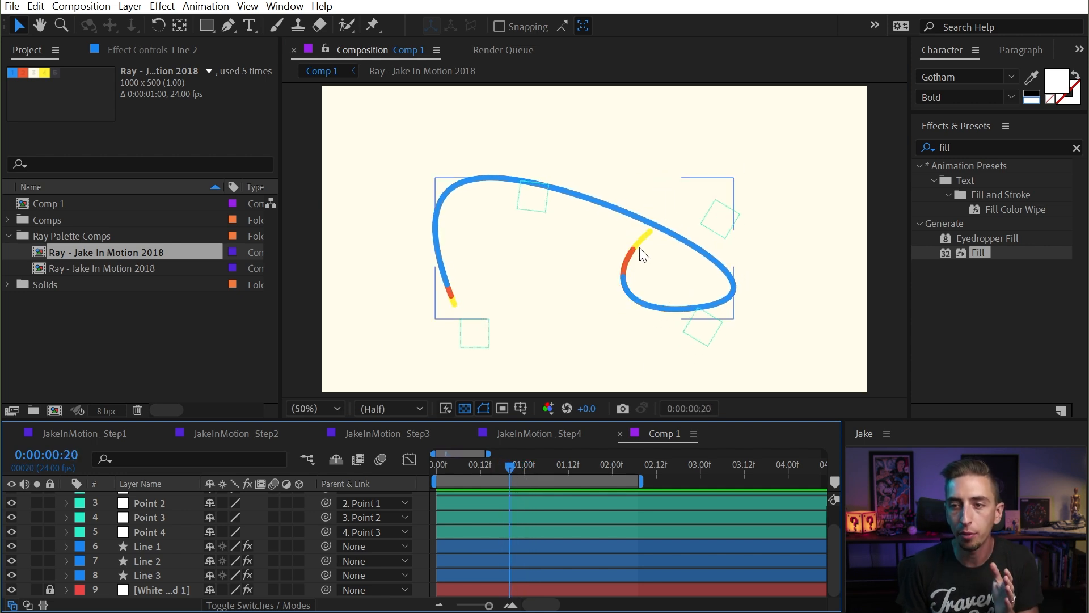
pyautogui.click(640, 284)
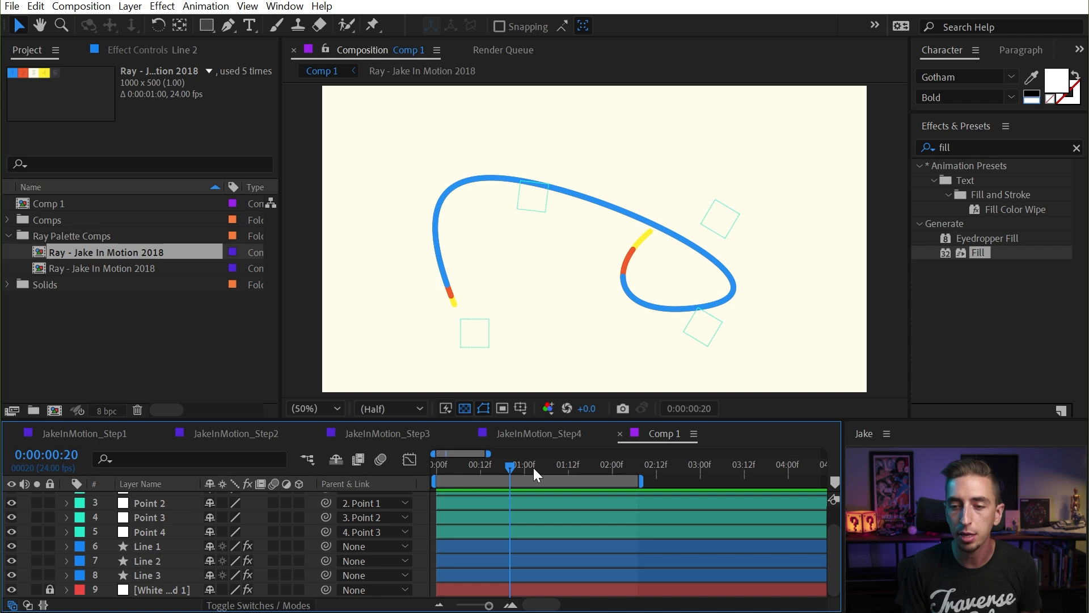
pyautogui.click(517, 471)
pyautogui.moveTo(518, 471); pyautogui.dragTo(524, 474)
pyautogui.moveTo(532, 480); pyautogui.dragTo(529, 480)
# Step: Reveal the keyframes of all three lines and select the final End keyframe of Line 1, Line 2 and Line 3
pyautogui.click(158, 546)
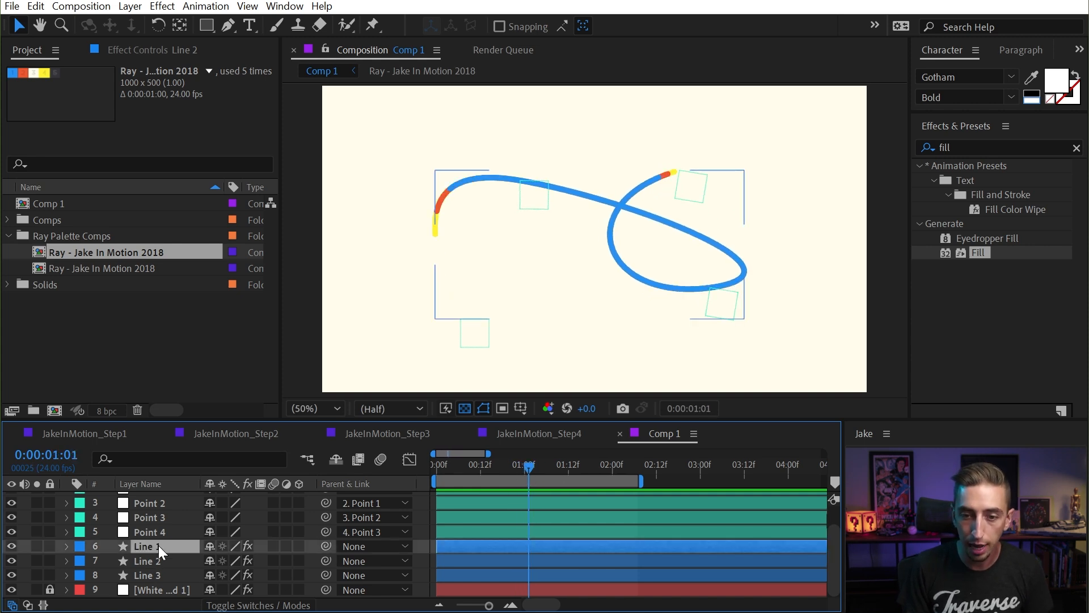
pyautogui.keyDown('shift'); pyautogui.click(157, 573); pyautogui.keyUp('shift')
pyautogui.press('u')
pyautogui.scroll(-3, 560, 540)
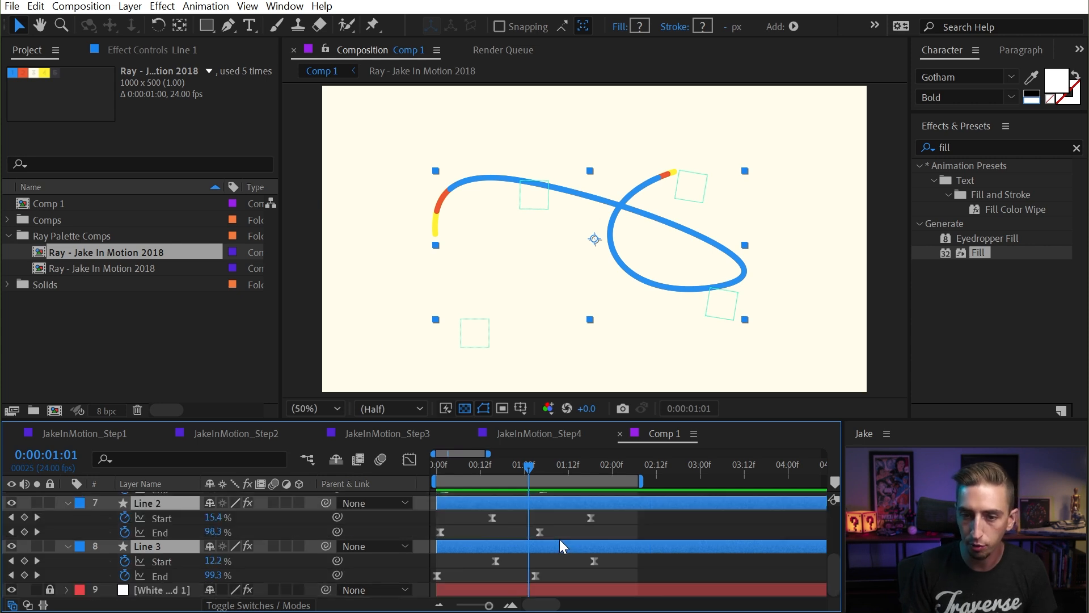
pyautogui.click(535, 575)
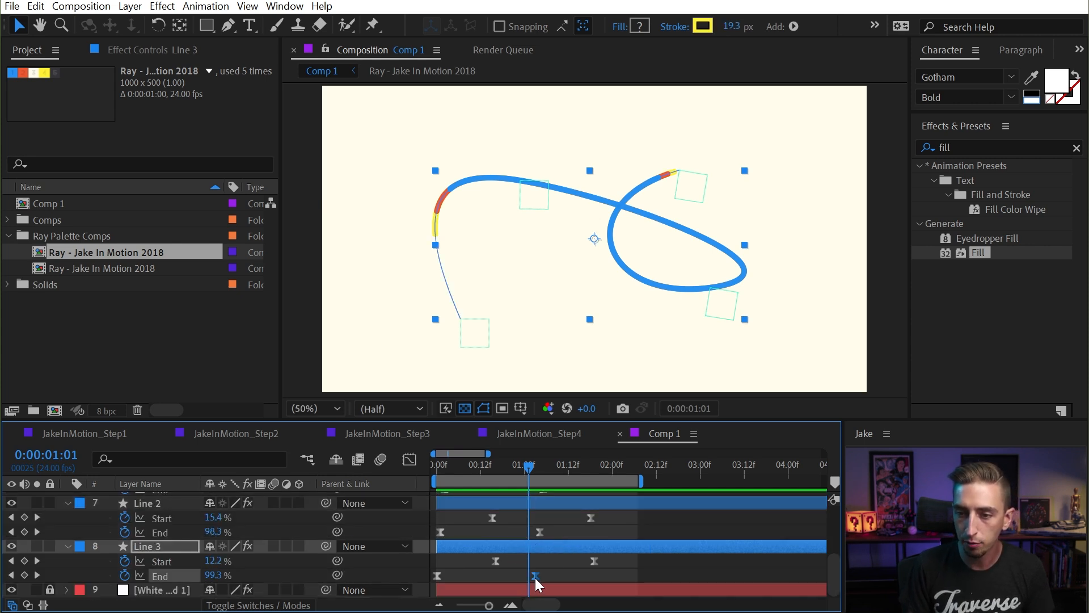
pyautogui.keyDown('shift'); pyautogui.click(541, 532); pyautogui.keyUp('shift')
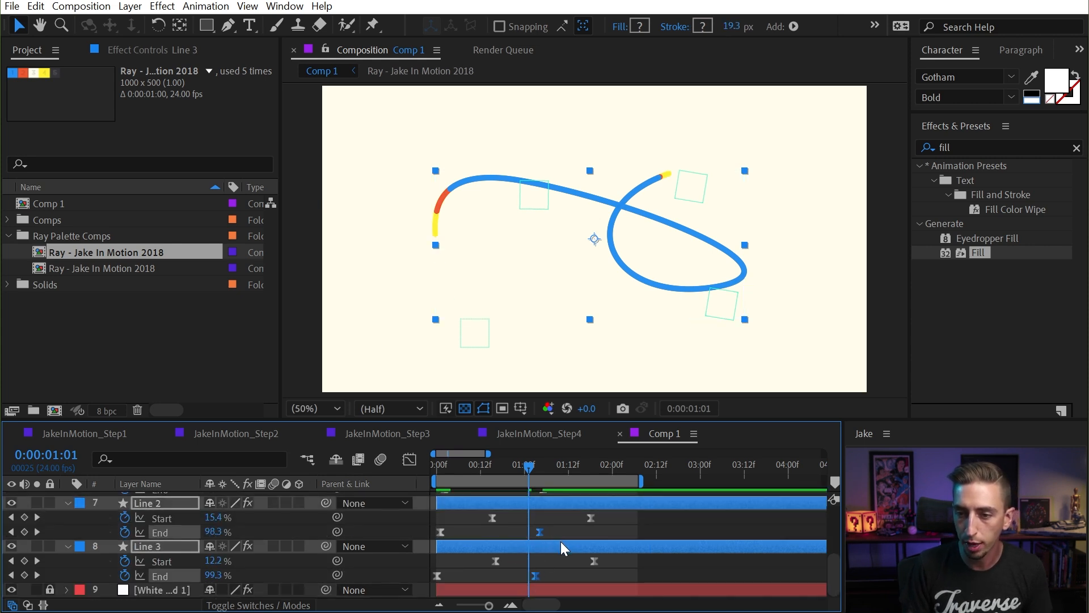
pyautogui.scroll(2, 560, 540)
pyautogui.scroll(-2, 546, 533)
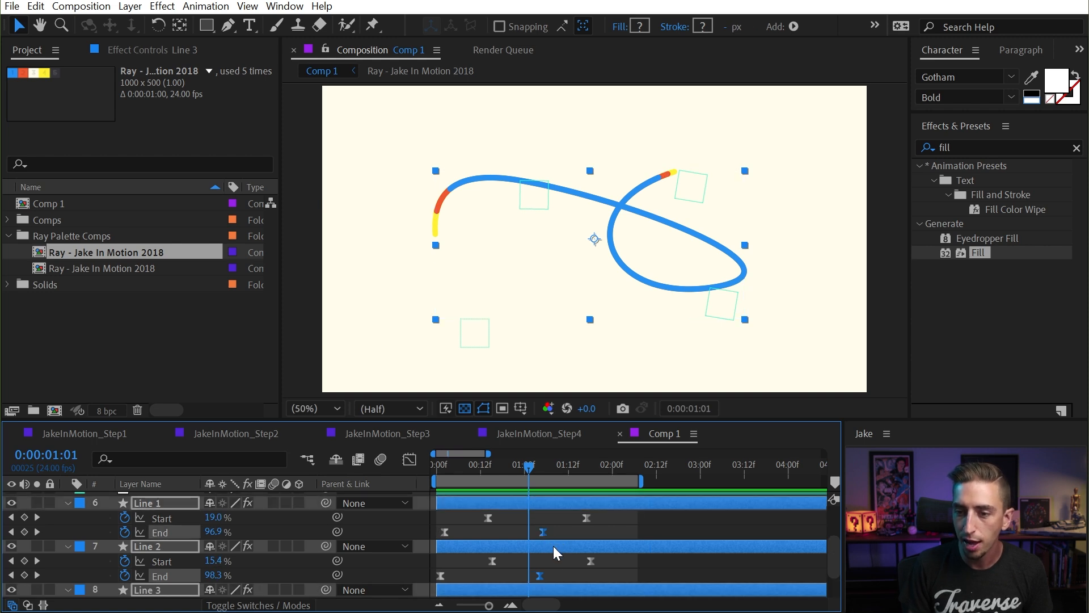
# Step: Examine the spacing of the final End keyframes up close, with the current time on Line 3's last End keyframe at 0:00:01:03
pyautogui.press('=')
pyautogui.press('=')
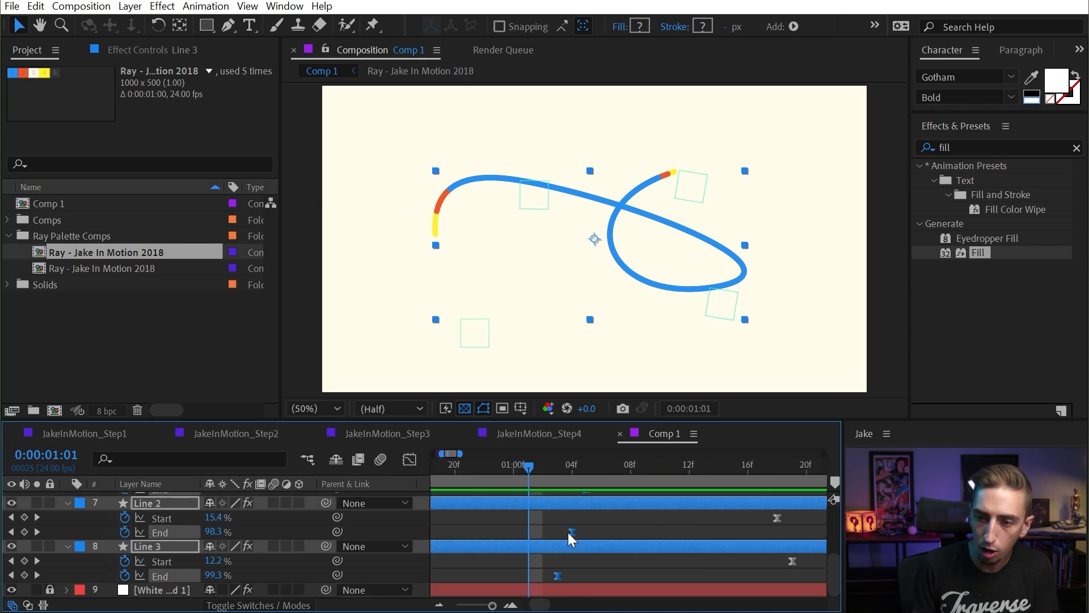
pyautogui.click(556, 464)
pyautogui.moveTo(555, 464)
pyautogui.mouseDown()
pyautogui.moveTo(592, 468)
pyautogui.moveTo(549, 471)
pyautogui.moveTo(563, 472)
pyautogui.mouseUp()
pyautogui.press('-')
pyautogui.press('-')
pyautogui.press('-')
pyautogui.press('-')
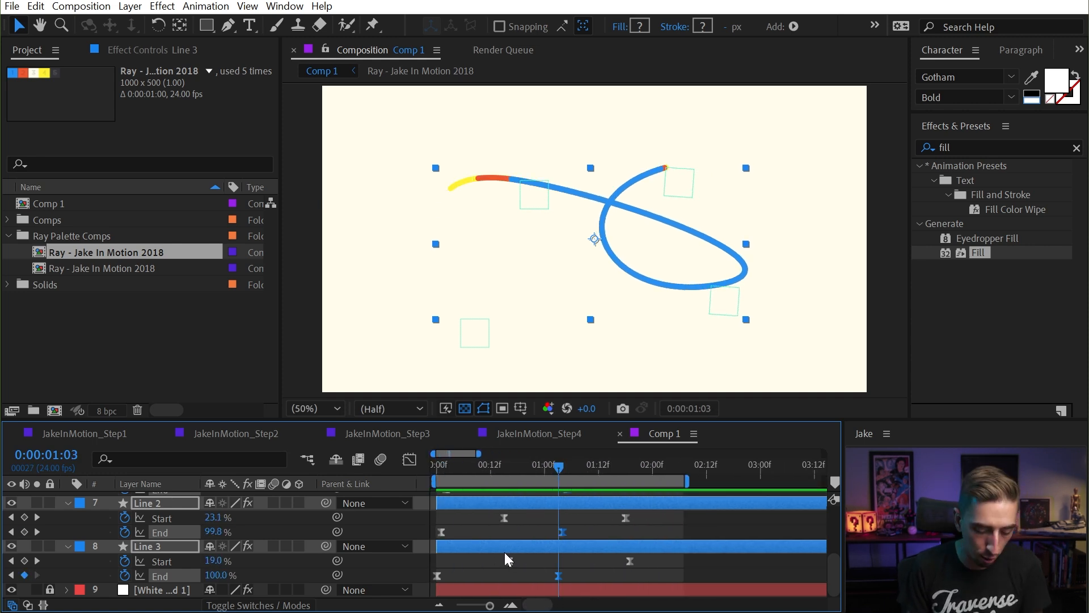
pyautogui.press('-')
# Step: Shift all Start and End keyframes of Line 1 and Line 2 two frames later
pyautogui.click(590, 545)
pyautogui.moveTo(584, 532); pyautogui.dragTo(485, 530)
pyautogui.hotkey('alt', 'Right')
pyautogui.hotkey('alt', 'Right')
# Step: Shift all of Line 1's Start and End keyframes another two frames later
pyautogui.click(523, 518)
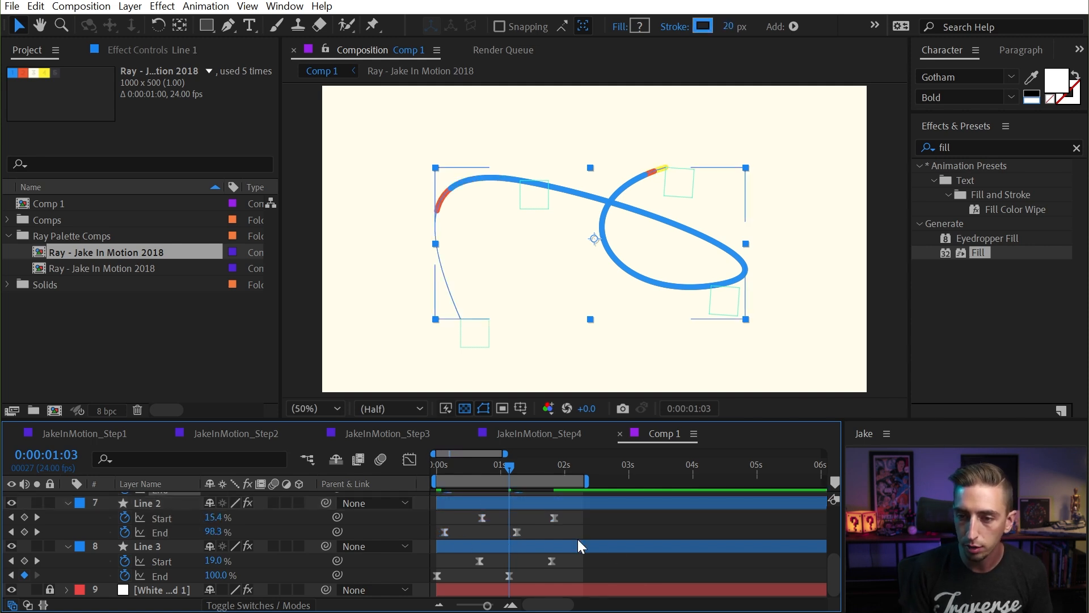
pyautogui.scroll(2, 568, 533)
pyautogui.hotkey('alt', 'Right')
pyautogui.hotkey('alt', 'Right')
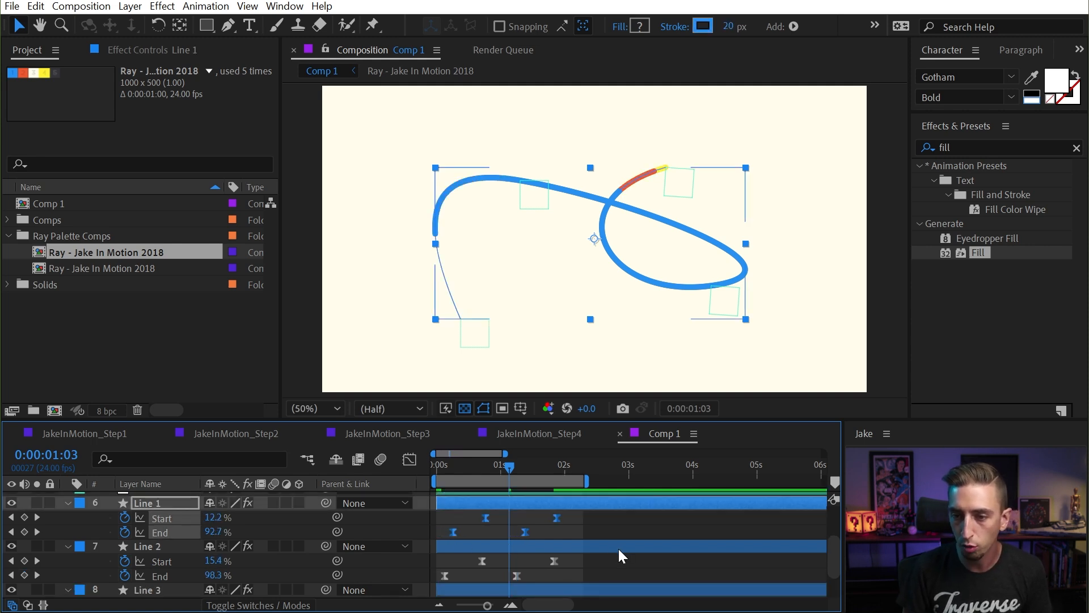
# Step: Preview the line animation from the start and set the current time to 0:00:01:01 to check the gap between the colored tips
pyautogui.click(491, 470)
pyautogui.moveTo(491, 476)
pyautogui.mouseDown()
pyautogui.moveTo(441, 472)
pyautogui.moveTo(509, 483)
pyautogui.mouseUp()
pyautogui.press('space')
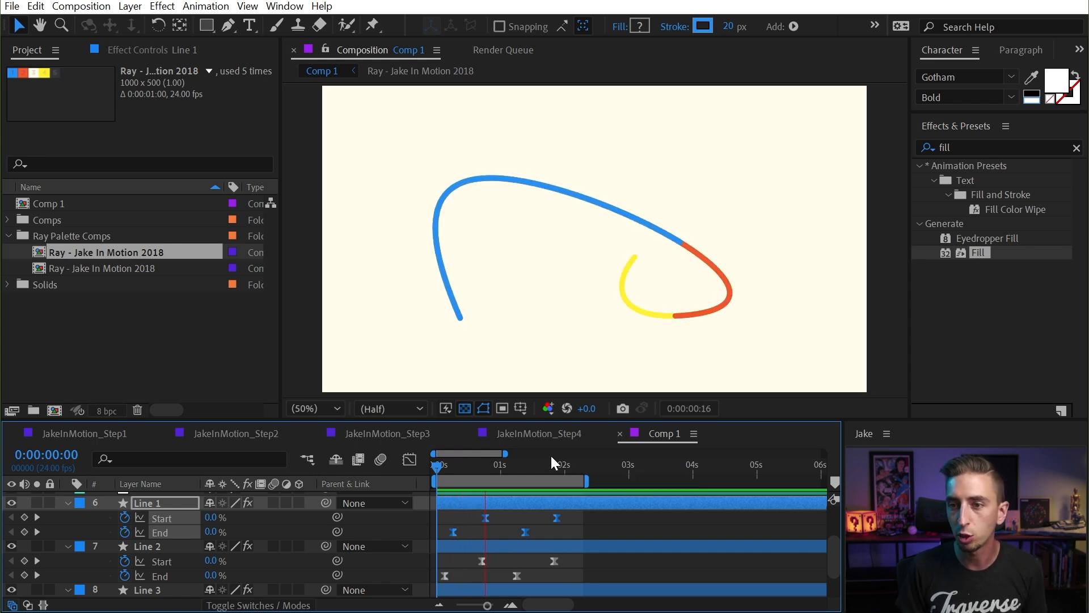
pyautogui.press('space')
pyautogui.moveTo(546, 463); pyautogui.dragTo(503, 466)
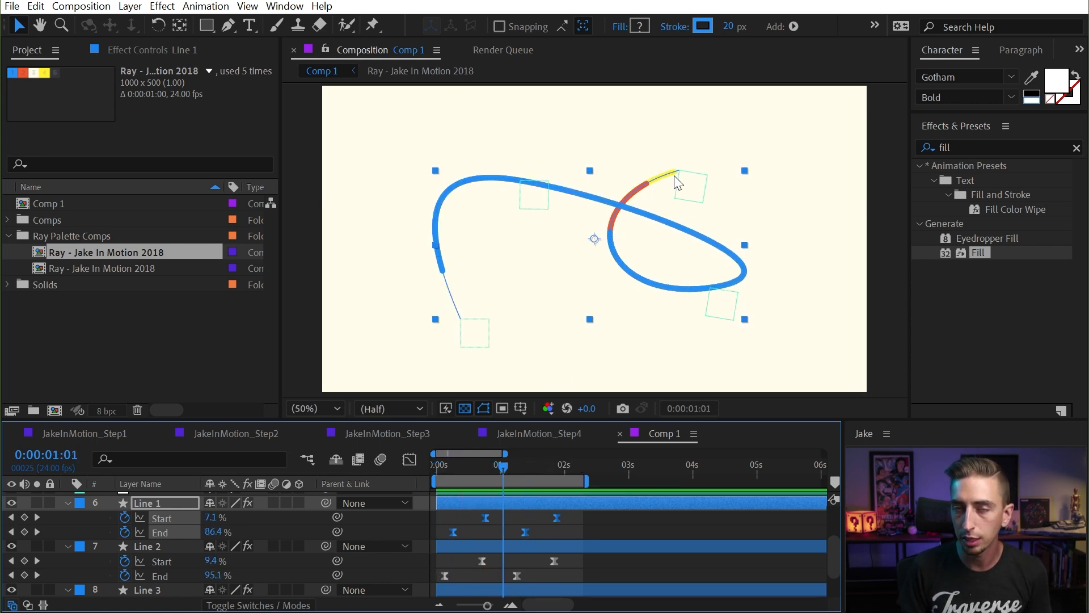
# Step: Compress the spacing of the three lines' final End keyframes towards Line 3's at 0:00:01:03, bringing Line 1's to about 0:00:01:04
pyautogui.click(521, 533)
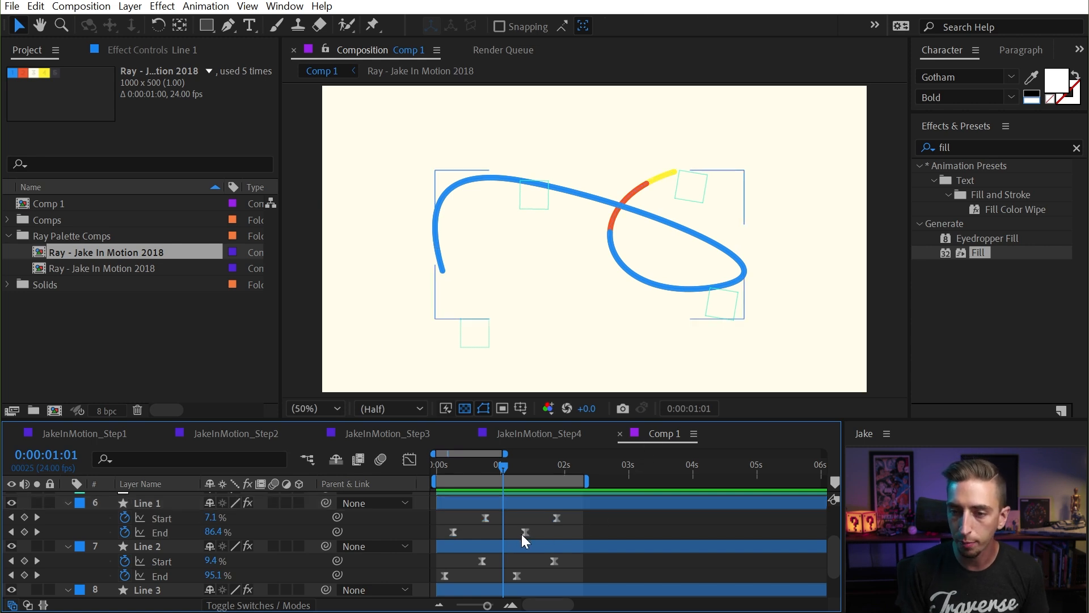
pyautogui.click(523, 532)
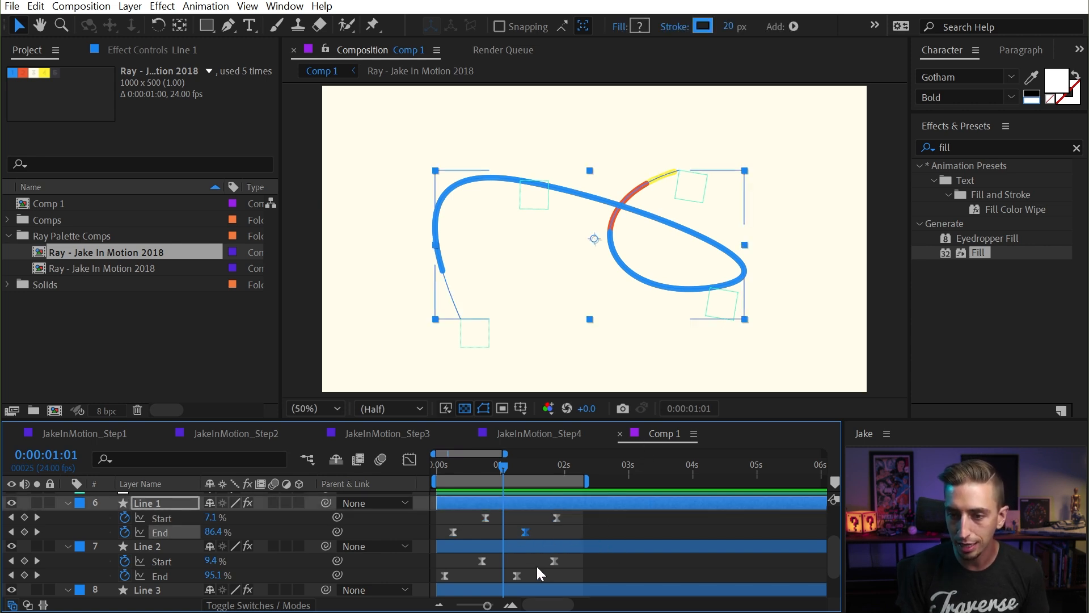
pyautogui.keyDown('shift'); pyautogui.click(516, 575); pyautogui.keyUp('shift')
pyautogui.scroll(-3, 520, 566)
pyautogui.keyDown('shift'); pyautogui.click(509, 575); pyautogui.keyUp('shift')
pyautogui.scroll(4, 526, 554)
pyautogui.moveTo(503, 467); pyautogui.dragTo(522, 461)
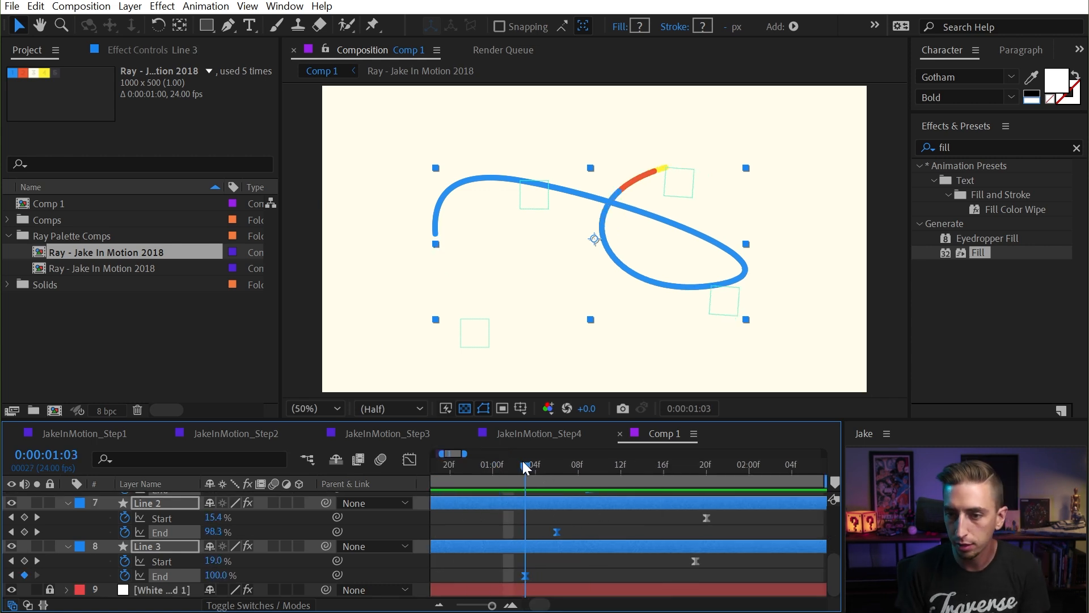
pyautogui.press('pagedown')
pyautogui.press('pagedown')
pyautogui.press('pagedown')
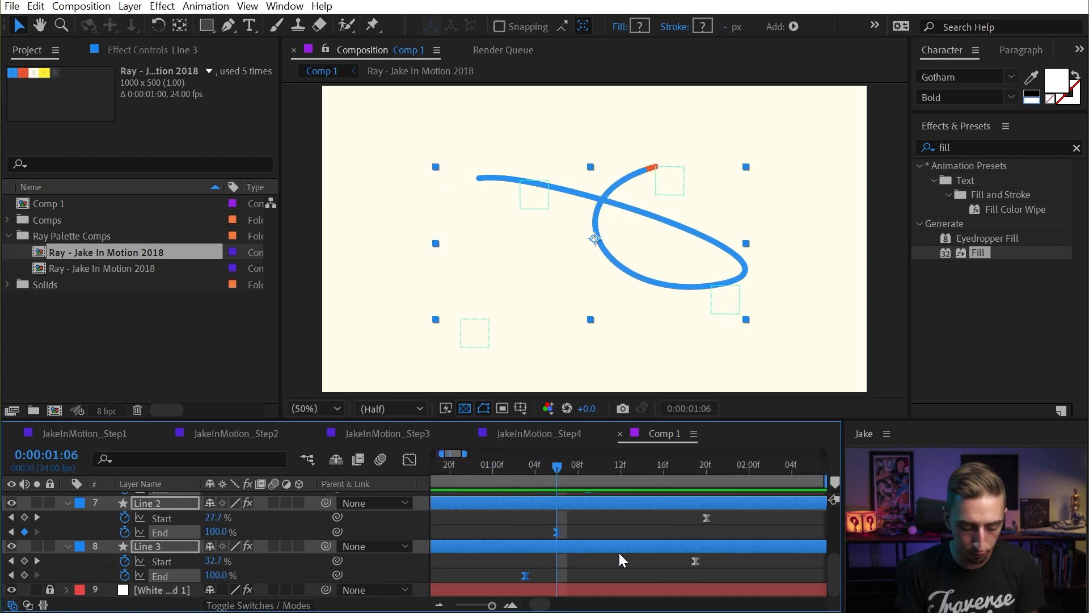
pyautogui.scroll(-3, 656, 549)
pyautogui.scroll(1, 619, 549)
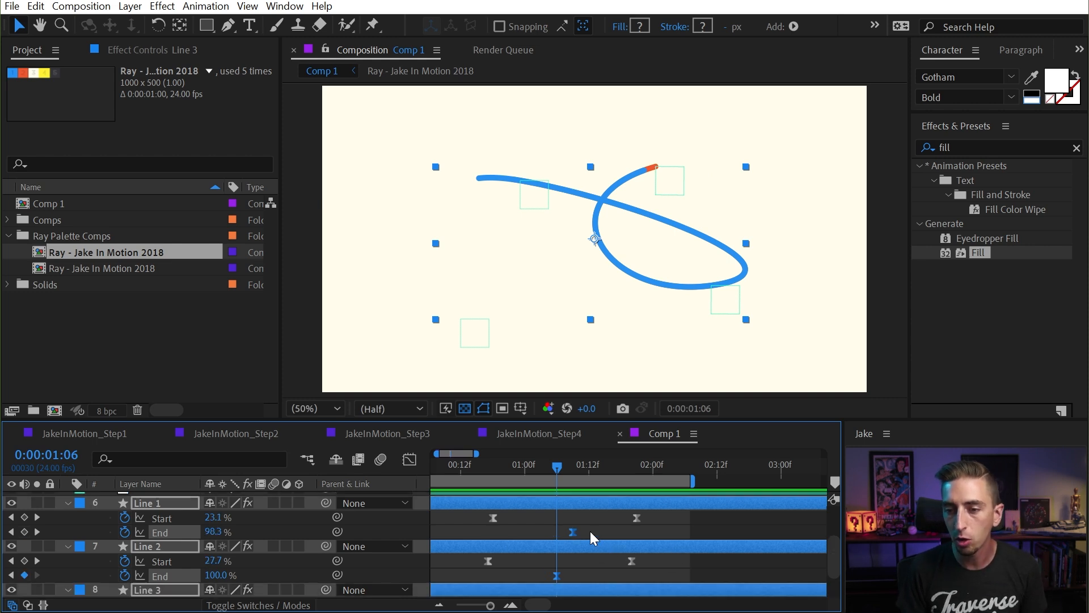
pyautogui.scroll(-1, 591, 533)
pyautogui.scroll(1, 591, 536)
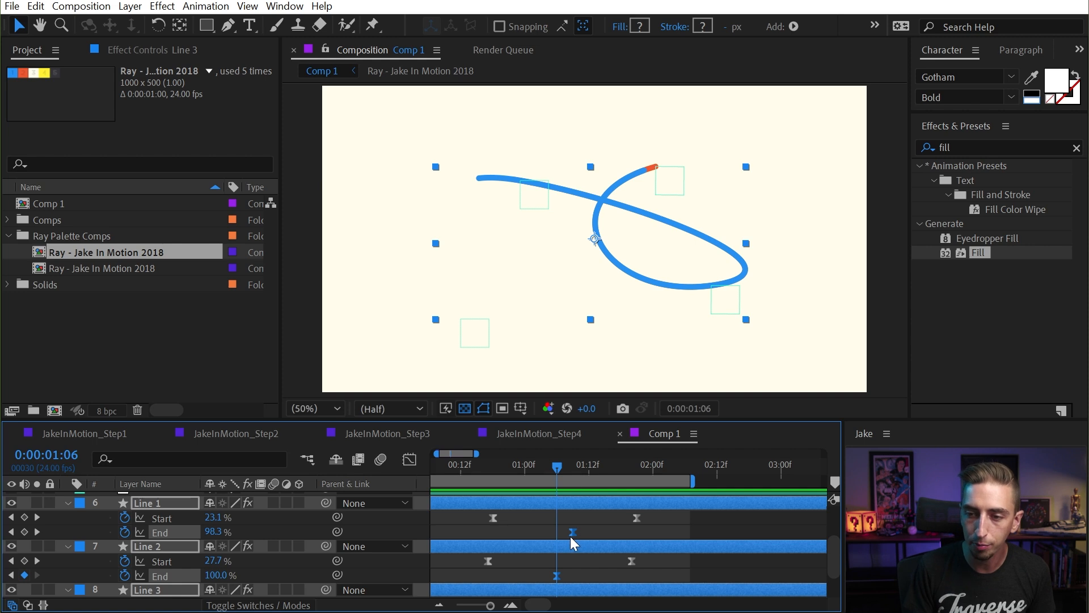
pyautogui.moveTo(570, 537); pyautogui.dragTo(546, 537)
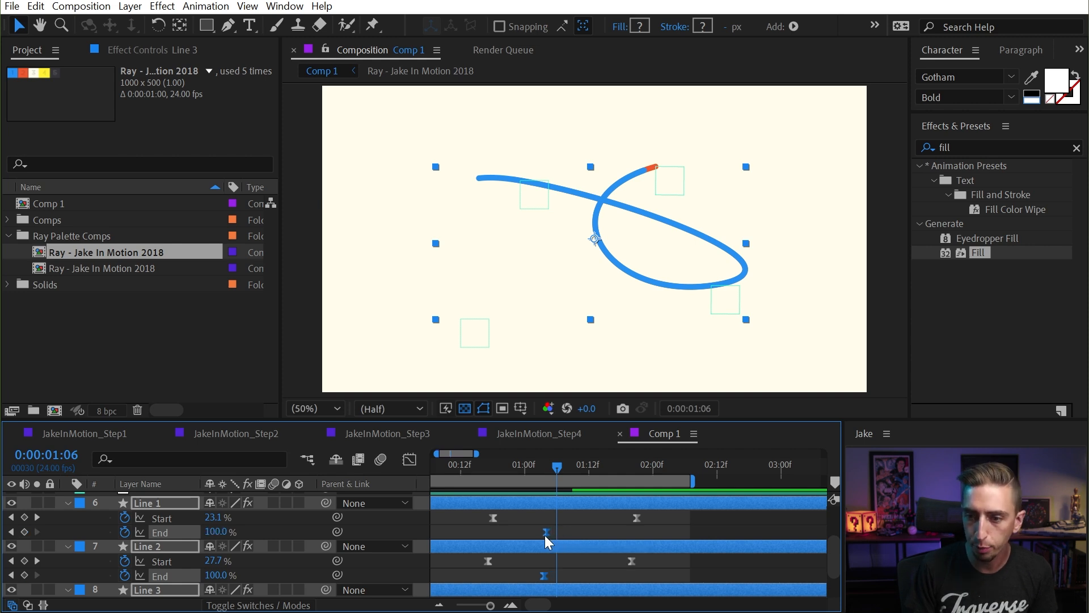
# Step: Compare the line ends at frames 0:00:01:03 and 0:00:01:04, and play the animation from the start
pyautogui.moveTo(570, 466); pyautogui.dragTo(547, 474)
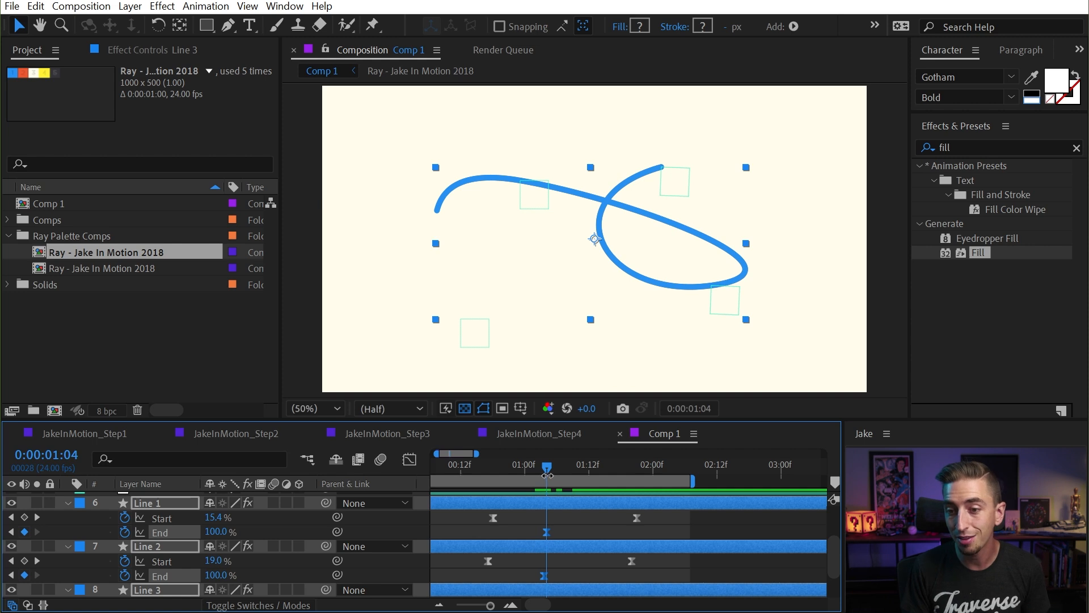
pyautogui.press('pageup')
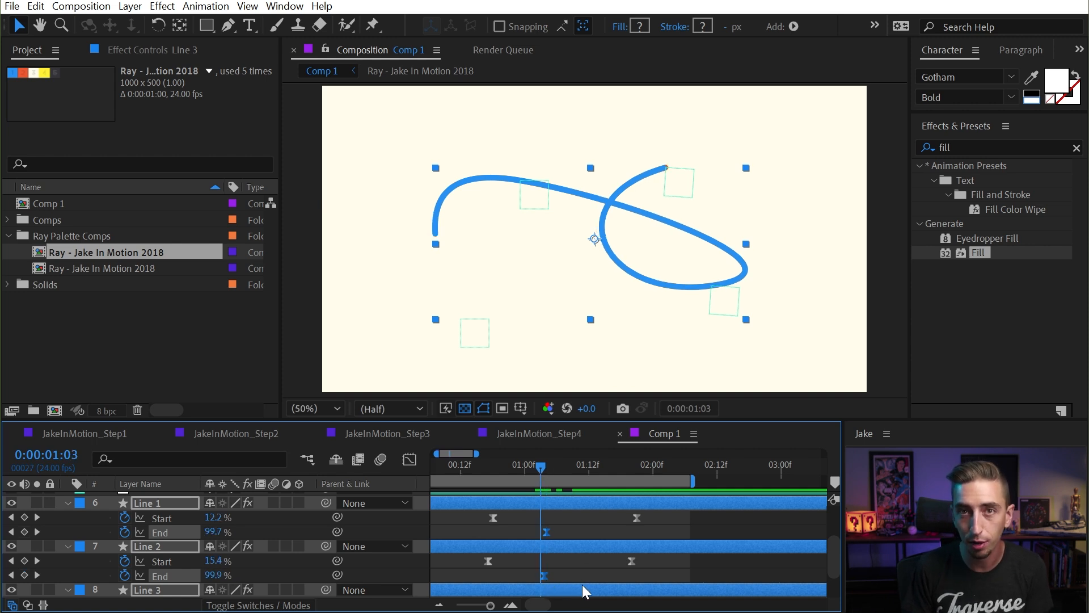
pyautogui.press('pagedown')
pyautogui.press('pageup')
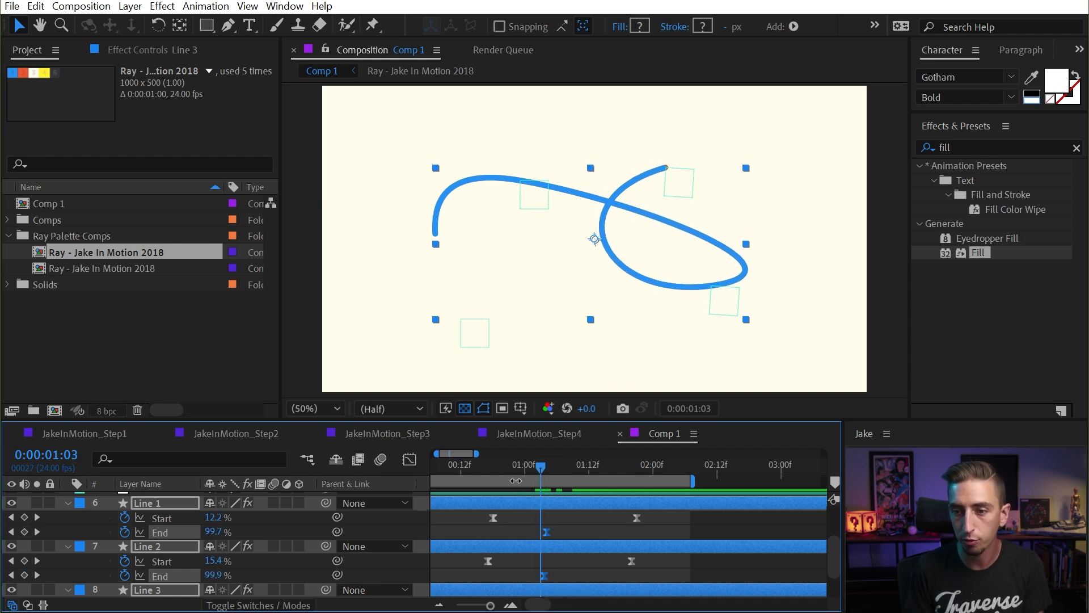
pyautogui.moveTo(544, 470); pyautogui.dragTo(417, 494)
pyautogui.press('space')
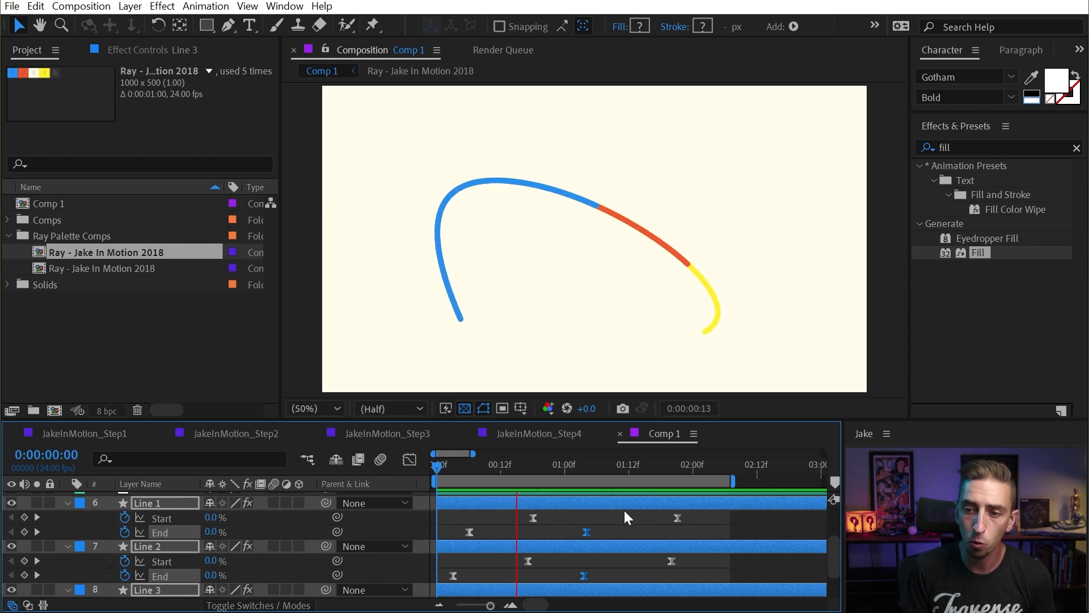
# Step: Display the End curves in the Graph Editor and allow keyframes between frames
pyautogui.click(407, 459)
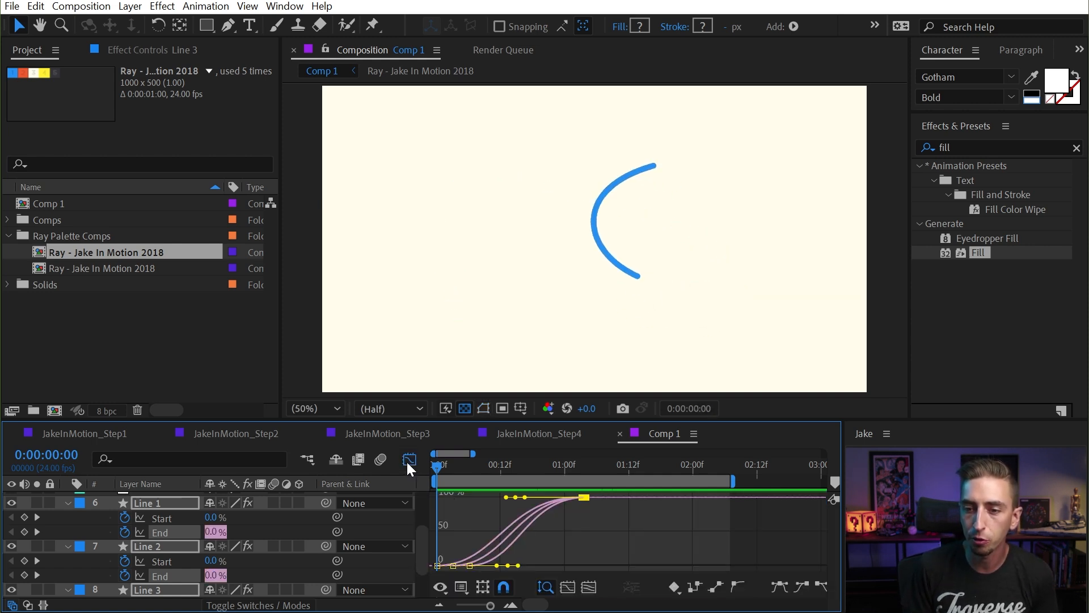
pyautogui.click(461, 588)
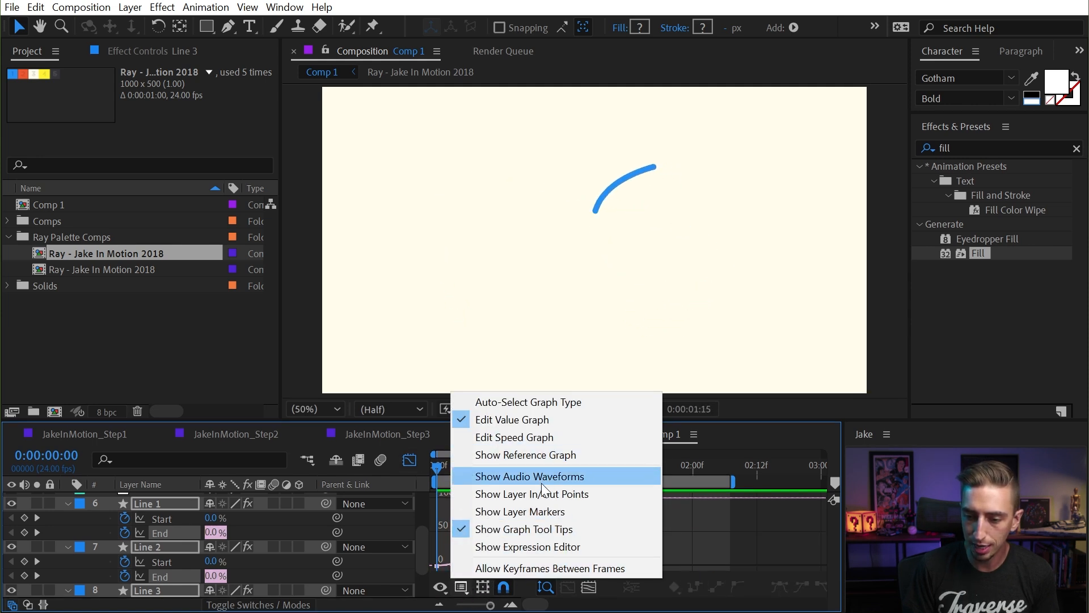
pyautogui.click(594, 564)
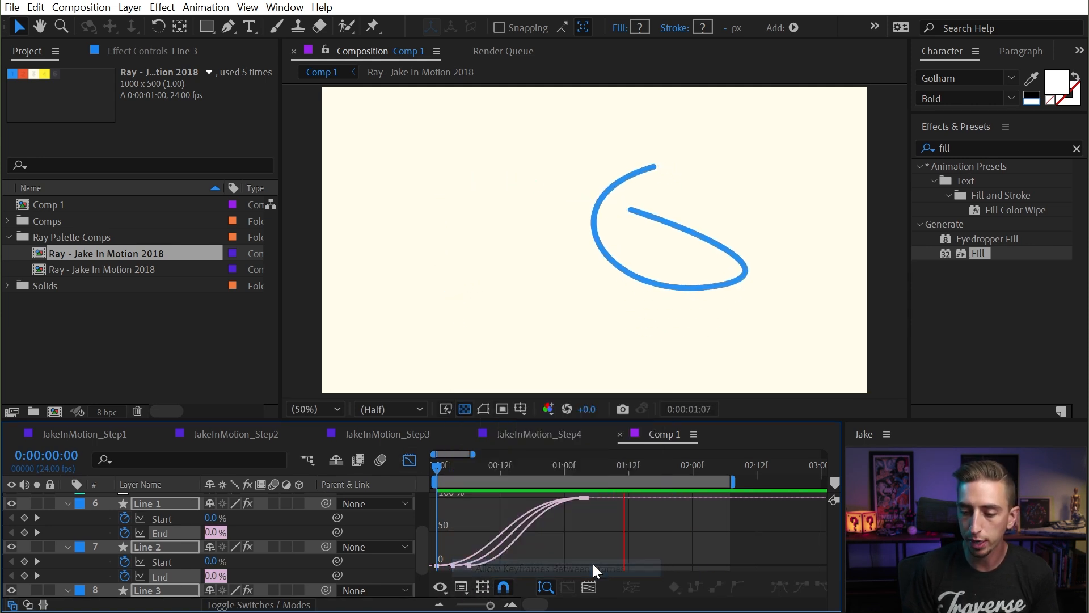
pyautogui.press('space')
# Step: Try nudging the End keyframes along the value graph, isolate Line 2's End curve, and undo the moves
pyautogui.moveTo(586, 497)
pyautogui.mouseDown()
pyautogui.moveTo(653, 503)
pyautogui.moveTo(584, 497)
pyautogui.mouseUp()
pyautogui.moveTo(537, 470); pyautogui.dragTo(479, 506)
pyautogui.moveTo(470, 564); pyautogui.dragTo(488, 565)
pyautogui.hotkey('ctrl', 'z')
pyautogui.press('F2')
pyautogui.click(170, 574)
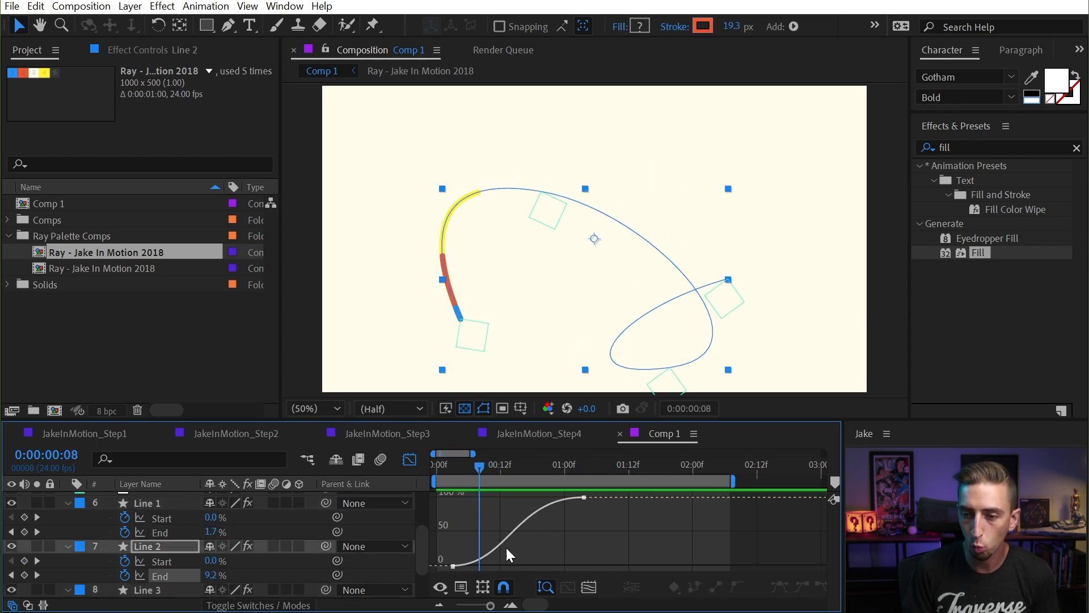
pyautogui.moveTo(584, 498)
pyautogui.mouseDown()
pyautogui.moveTo(568, 499)
pyautogui.moveTo(596, 498)
pyautogui.moveTo(553, 496)
pyautogui.moveTo(584, 468)
pyautogui.moveTo(536, 464)
pyautogui.moveTo(713, 464)
pyautogui.moveTo(580, 498)
pyautogui.moveTo(628, 492)
pyautogui.moveTo(602, 493)
pyautogui.mouseUp()
pyautogui.hotkey('ctrl', 'z')
pyautogui.scroll(3, 585, 468)
pyautogui.hotkey('ctrl', 'z')
pyautogui.scroll(-3, 588, 520)
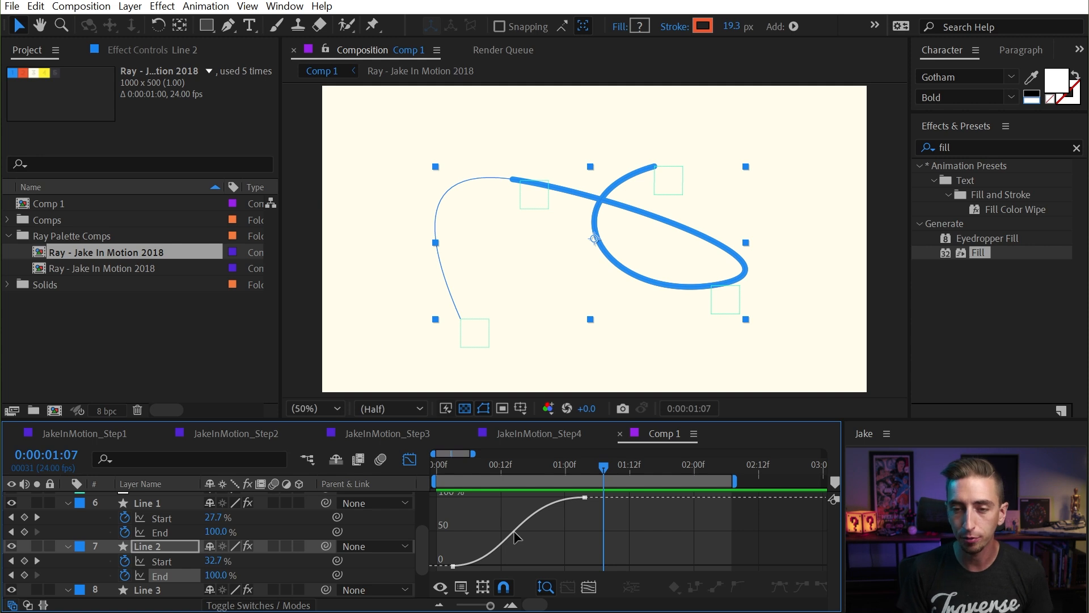
# Step: Graph all three lines' Start curves and move the final Start keyframes of Line 1 and Line 2 between frames, just after Line 3's at 0:00:01:19
pyautogui.click(164, 518)
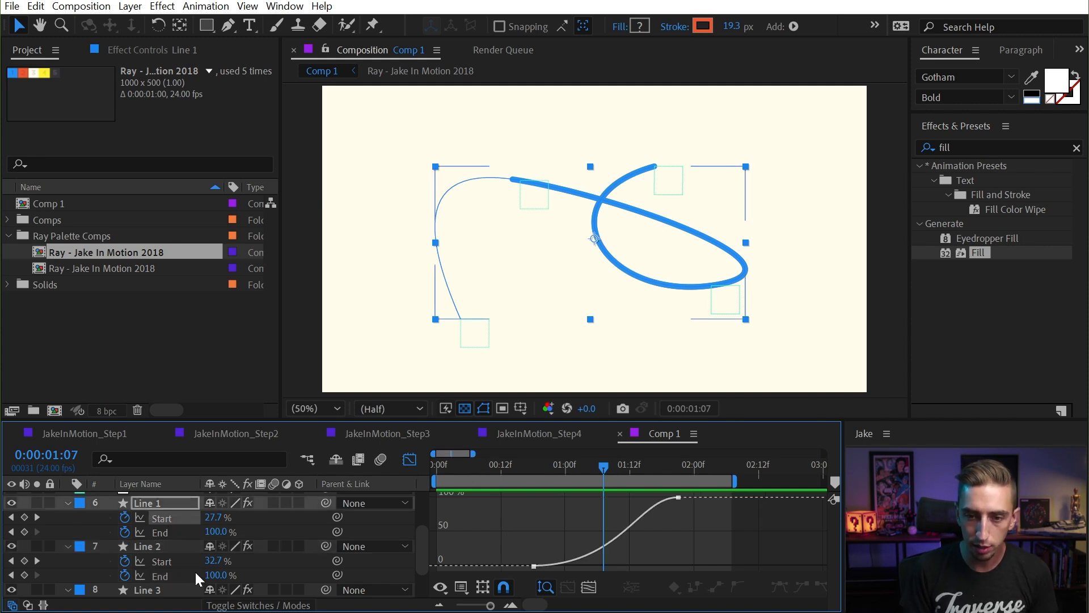
pyautogui.keyDown('ctrl'); pyautogui.click(167, 559); pyautogui.keyUp('ctrl')
pyautogui.scroll(-3, 170, 560)
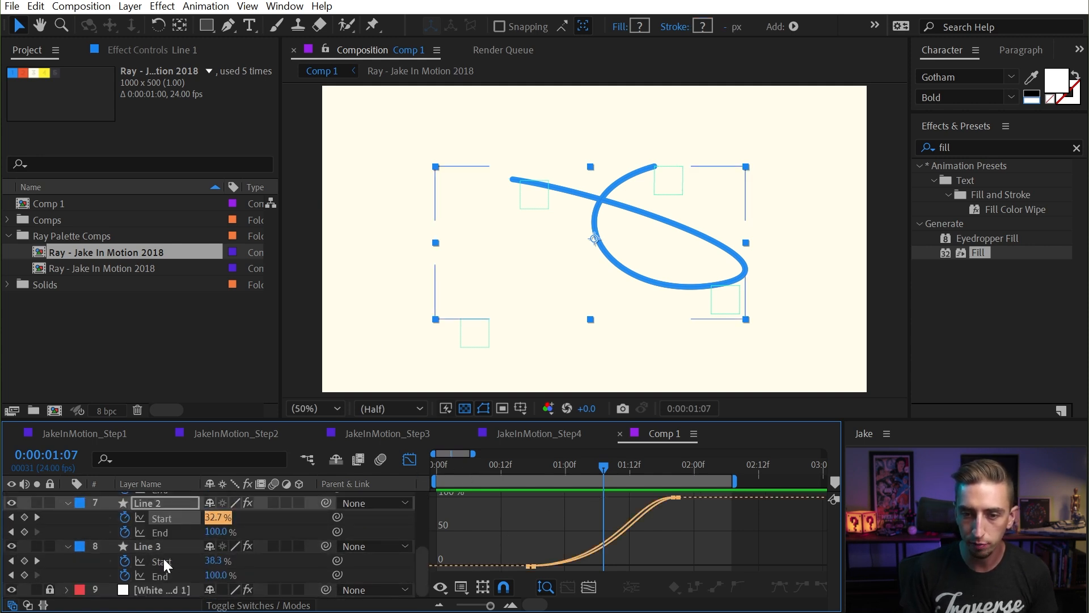
pyautogui.keyDown('ctrl'); pyautogui.click(163, 559); pyautogui.keyUp('ctrl')
pyautogui.click(674, 498)
pyautogui.click(674, 469)
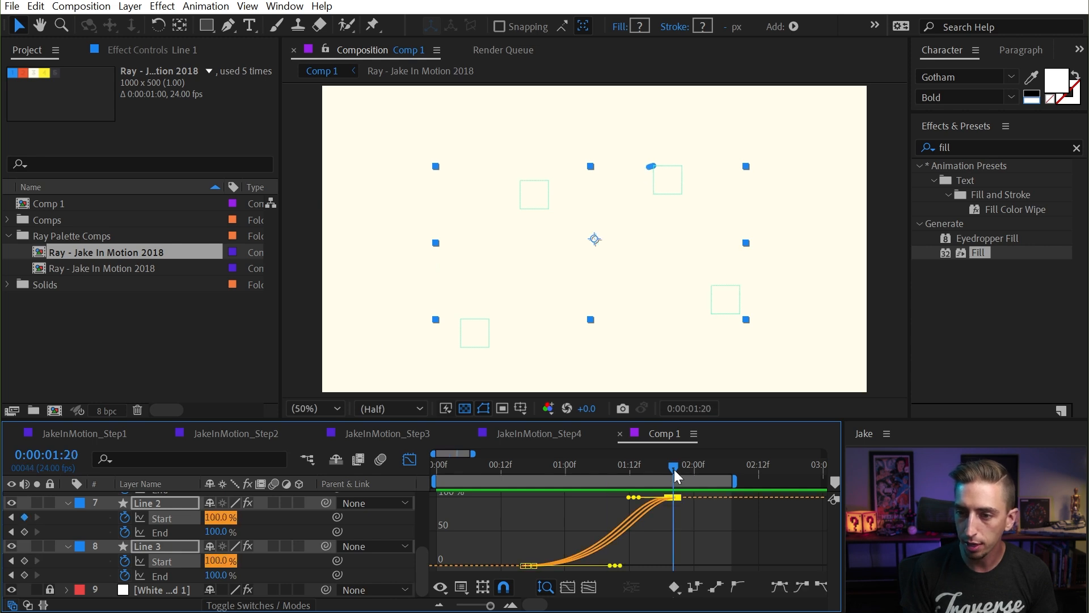
pyautogui.scroll(5, 672, 468)
pyautogui.click(638, 465)
pyautogui.click(717, 522)
pyautogui.moveTo(671, 497); pyautogui.dragTo(648, 495)
pyautogui.moveTo(714, 500); pyautogui.dragTo(646, 498)
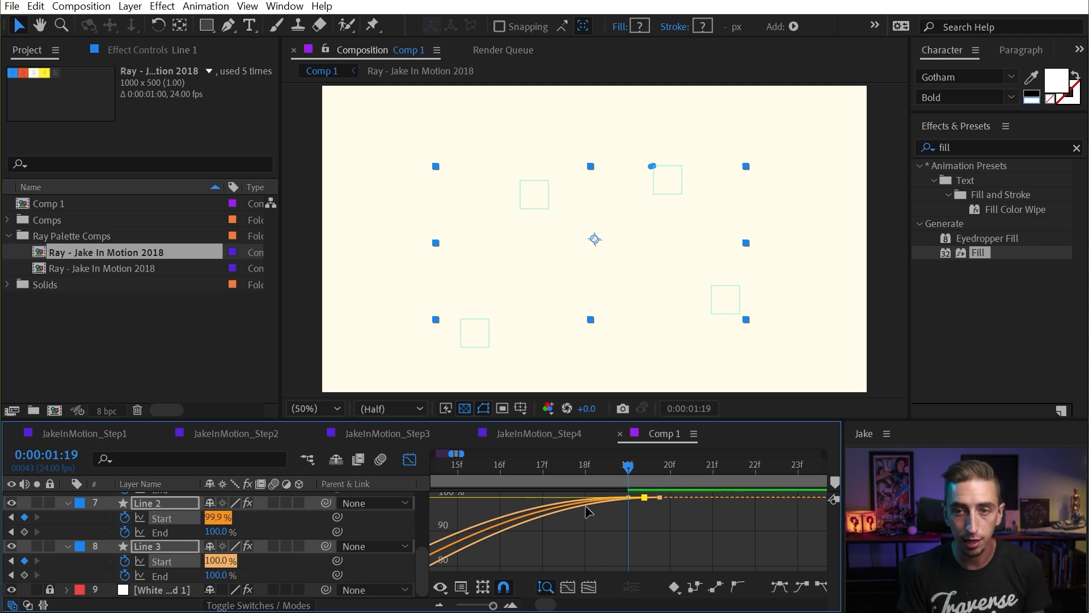
pyautogui.click(409, 459)
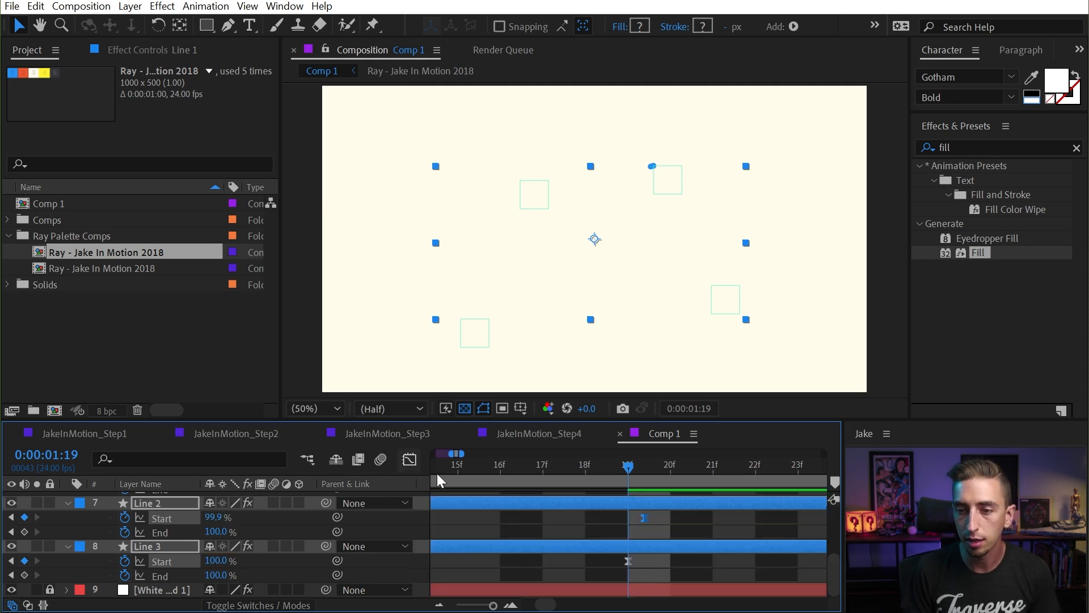
# Step: Try moving Line 1's final Start keyframe to 0:00:01:19, return it to its between-frames position and check its curve in the graph
pyautogui.scroll(-4, 621, 508)
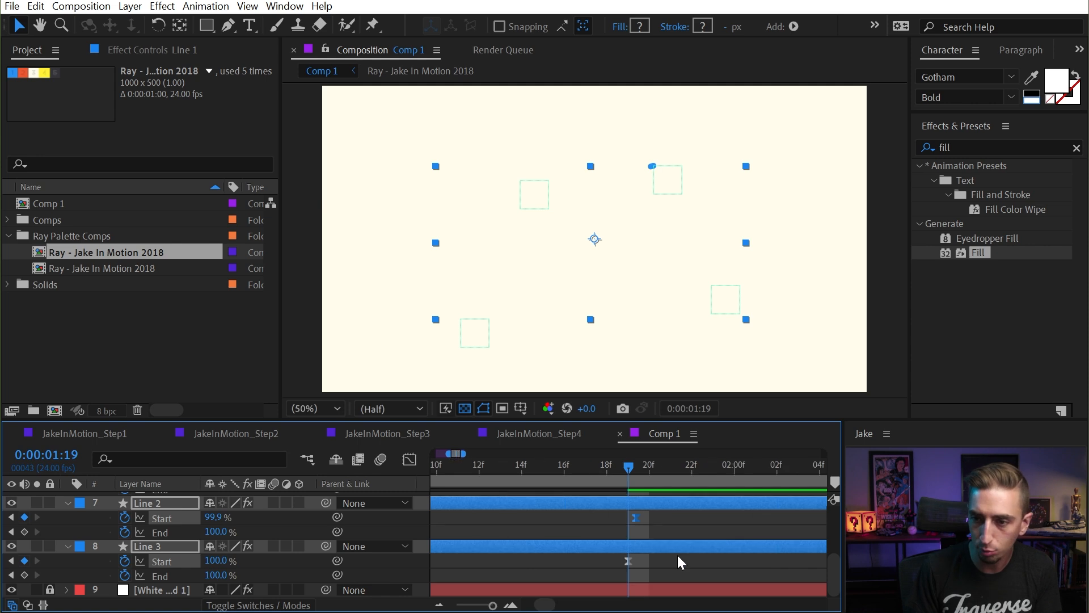
pyautogui.scroll(2, 647, 556)
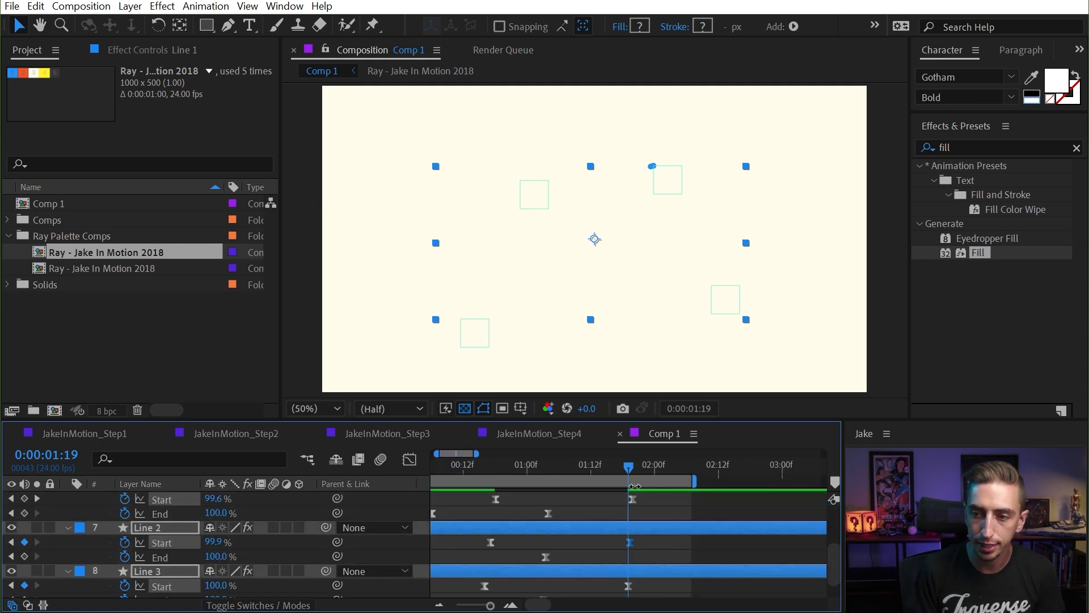
pyautogui.click(632, 499)
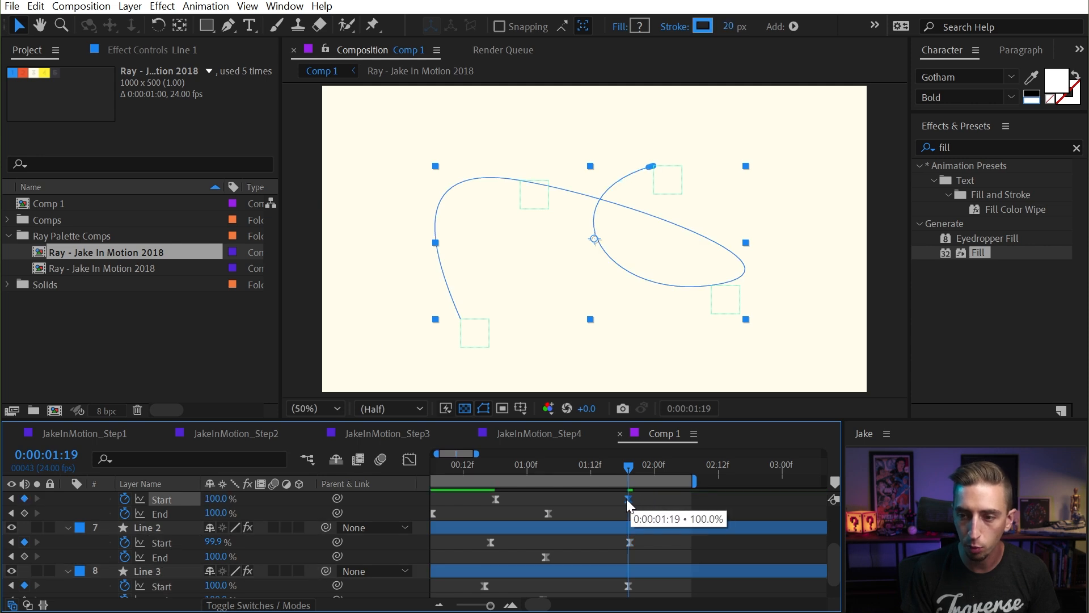
pyautogui.moveTo(631, 498); pyautogui.dragTo(639, 498)
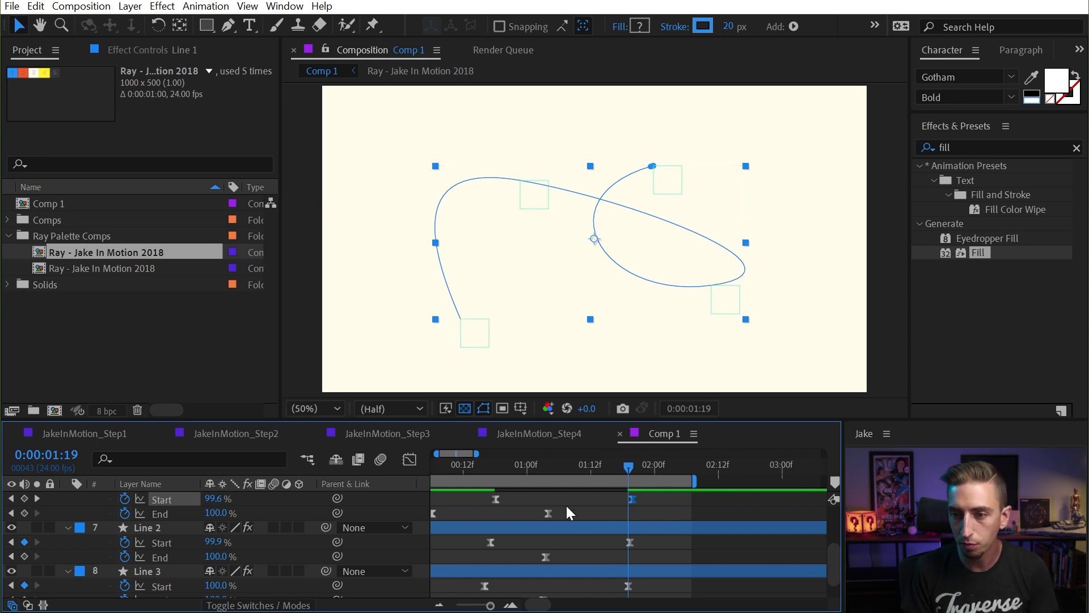
pyautogui.click(409, 459)
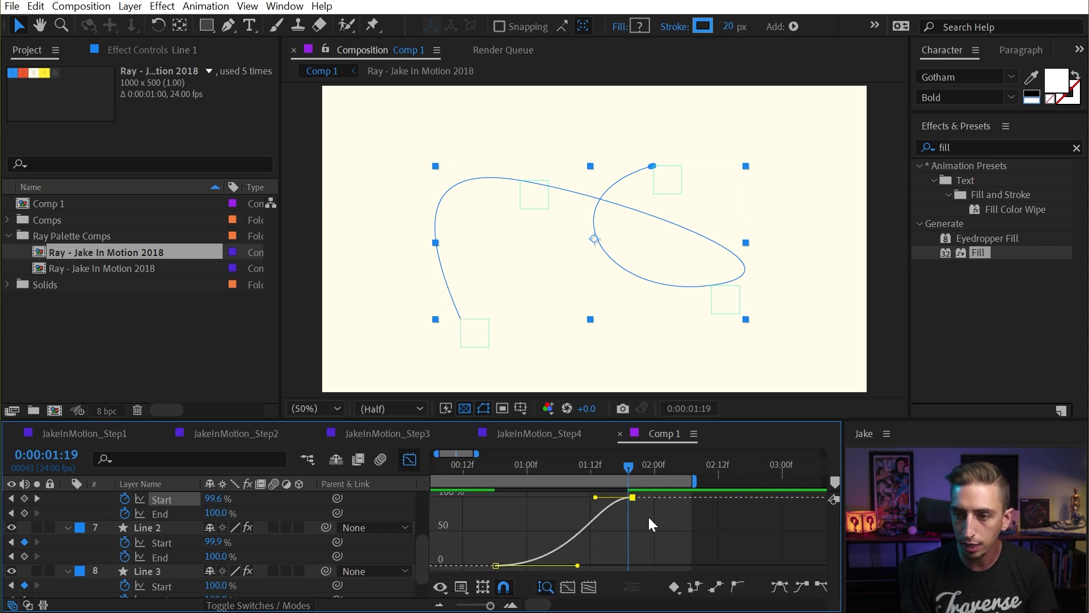
pyautogui.click(409, 459)
# Step: Play the animation with the tightened Start keyframes and move the current time to 0:00:01:15
pyautogui.moveTo(628, 464); pyautogui.dragTo(438, 468)
pyautogui.press('space')
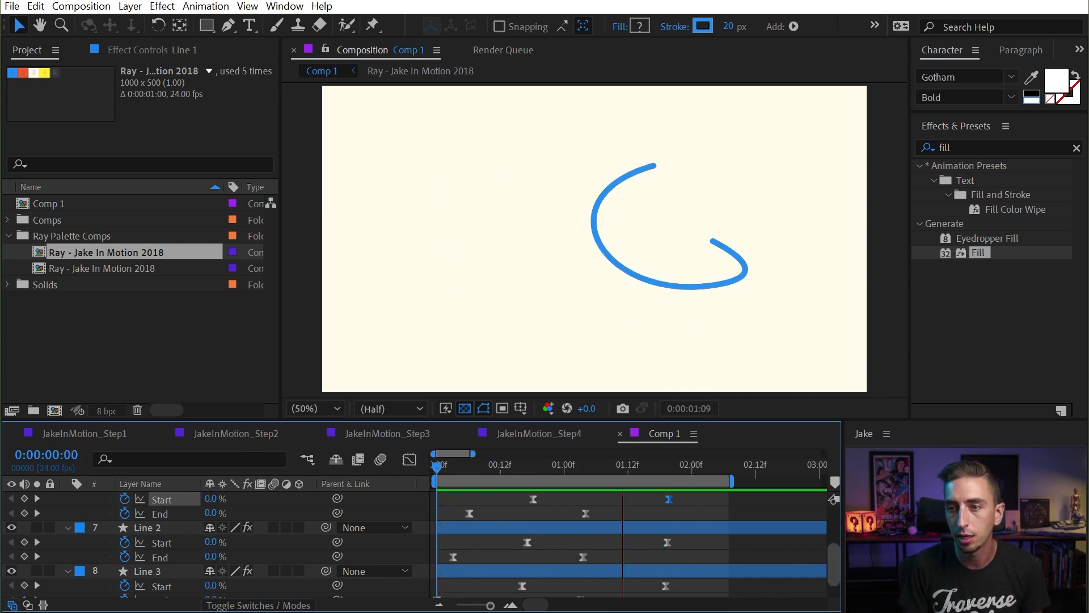
pyautogui.press('space')
pyautogui.click(643, 465)
pyautogui.scroll(2, 770, 525)
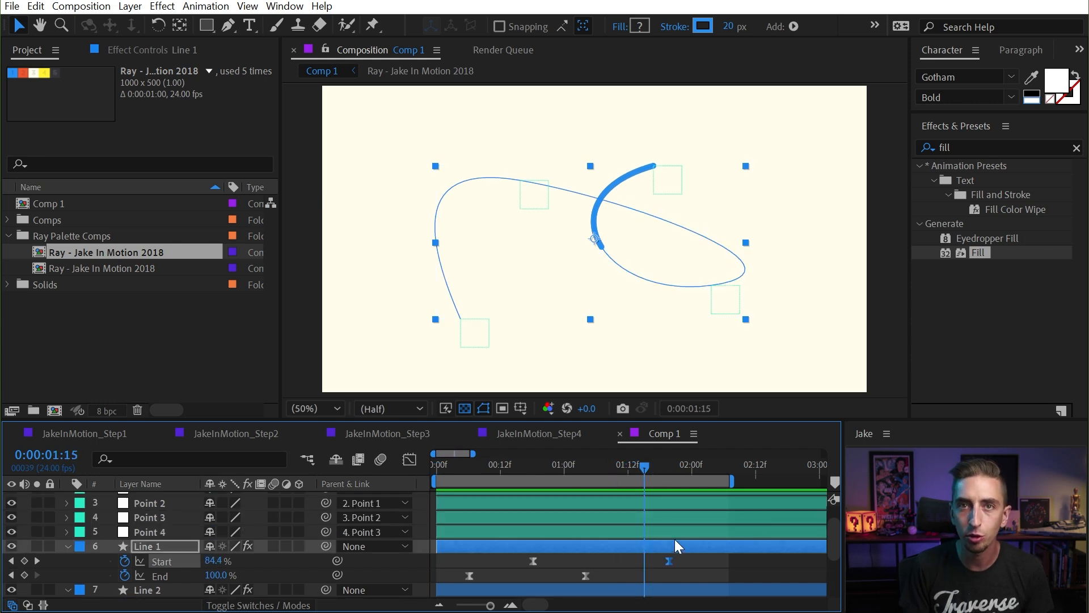
# Step: Move Line 1's final Start keyframe earlier to about 0:00:01:18 and Line 3's later to about 0:00:01:20, and preview the trailing colors
pyautogui.scroll(-3, 681, 539)
pyautogui.scroll(1, 729, 525)
pyautogui.moveTo(665, 469)
pyautogui.mouseDown()
pyautogui.moveTo(573, 474)
pyautogui.moveTo(638, 471)
pyautogui.moveTo(628, 471)
pyautogui.mouseUp()
pyautogui.moveTo(667, 518); pyautogui.dragTo(660, 519)
pyautogui.scroll(-1, 679, 563)
pyautogui.press('space')
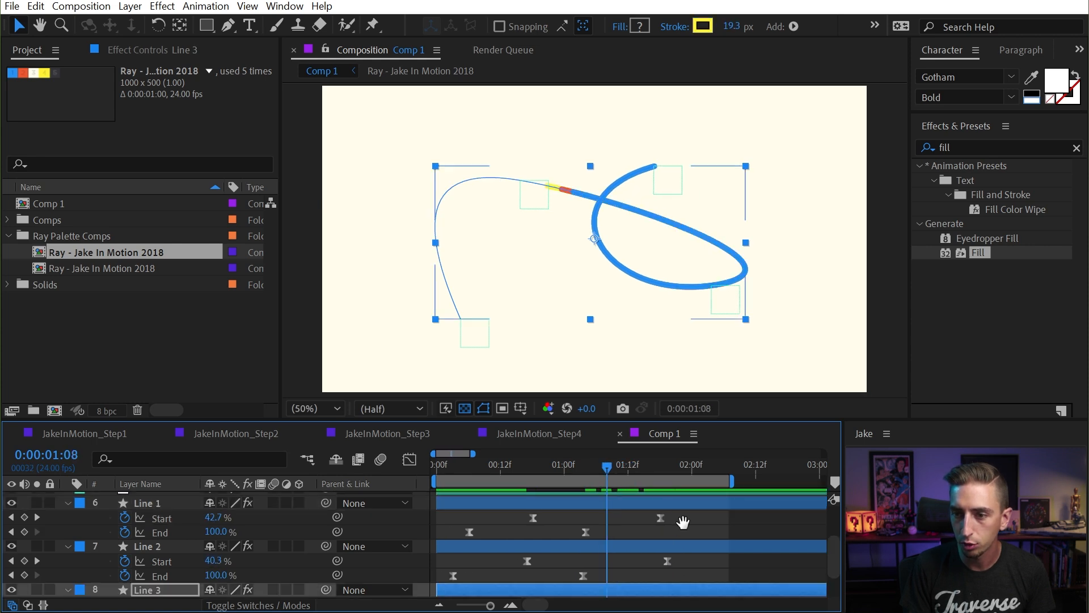
pyautogui.scroll(-1, 703, 540)
pyautogui.moveTo(586, 466)
pyautogui.mouseDown()
pyautogui.moveTo(571, 466)
pyautogui.moveTo(680, 482)
pyautogui.moveTo(650, 486)
pyautogui.moveTo(614, 480)
pyautogui.moveTo(691, 471)
pyautogui.mouseUp()
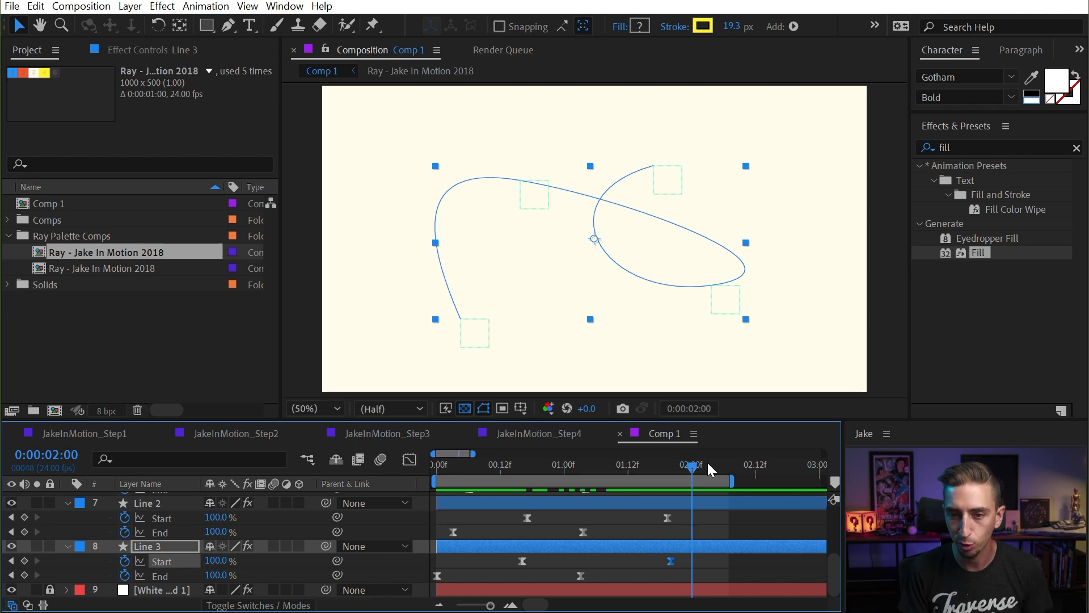
pyautogui.press('space')
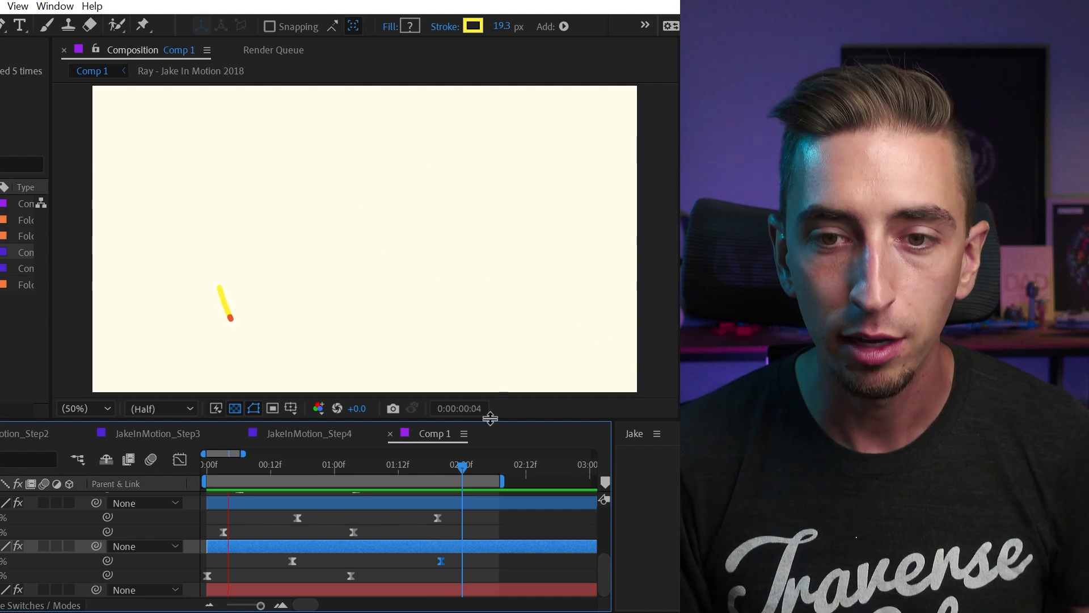
# Step: Play back the JakeInMotion_Step4 composition, followed by JakeInMotion_Step1
pyautogui.click(297, 438)
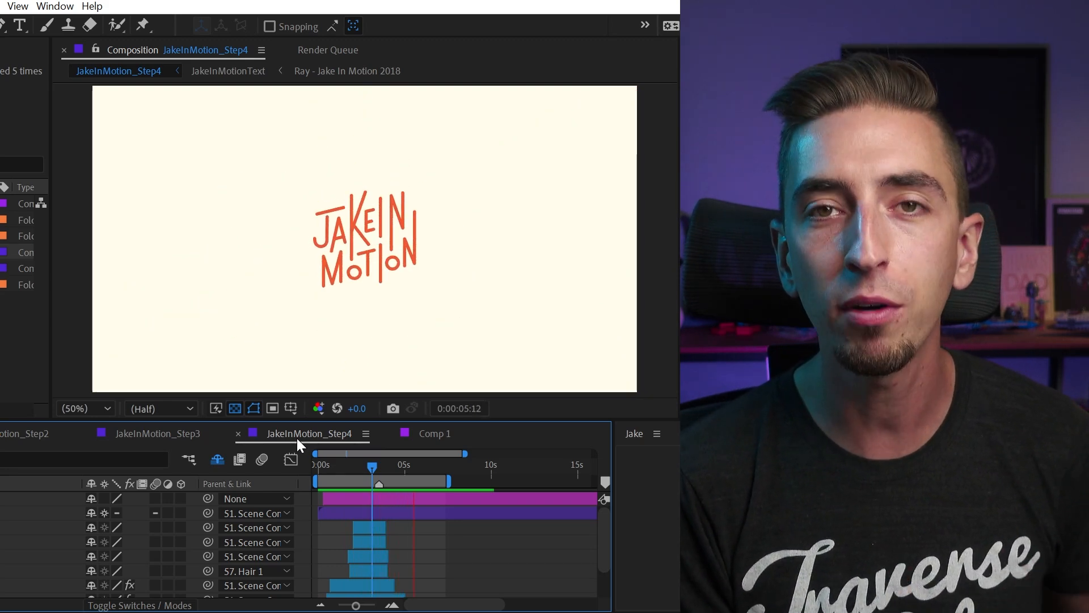
pyautogui.press('space')
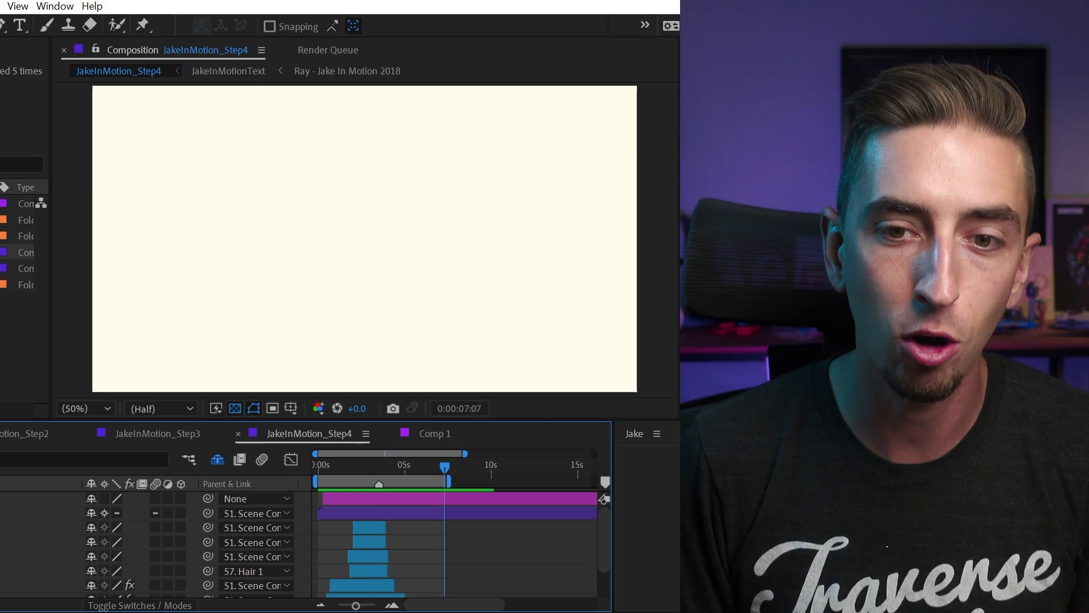
pyautogui.click(1, 434)
pyautogui.press('space')
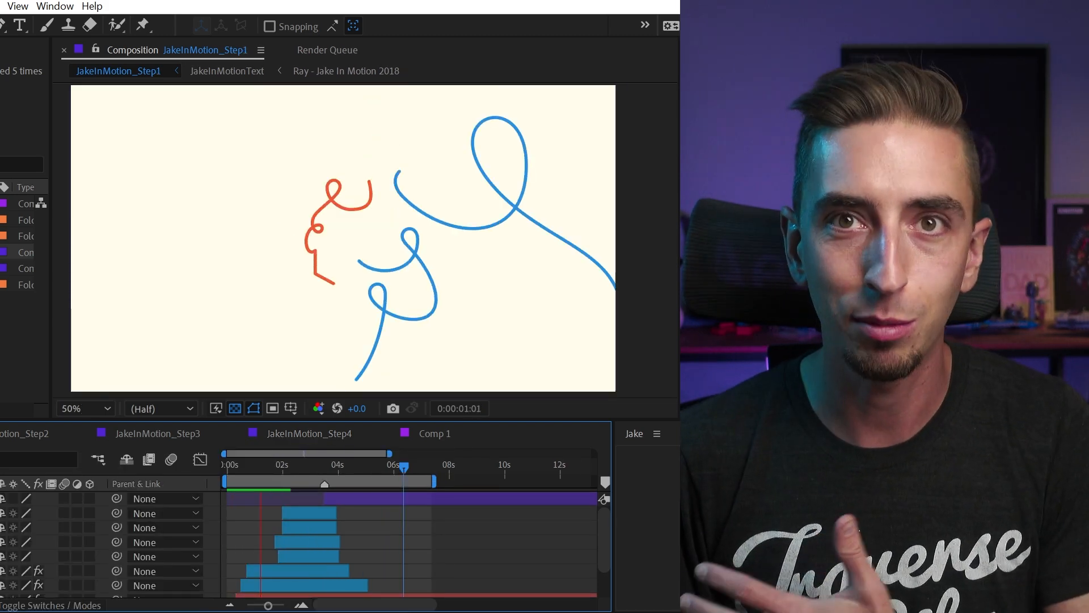